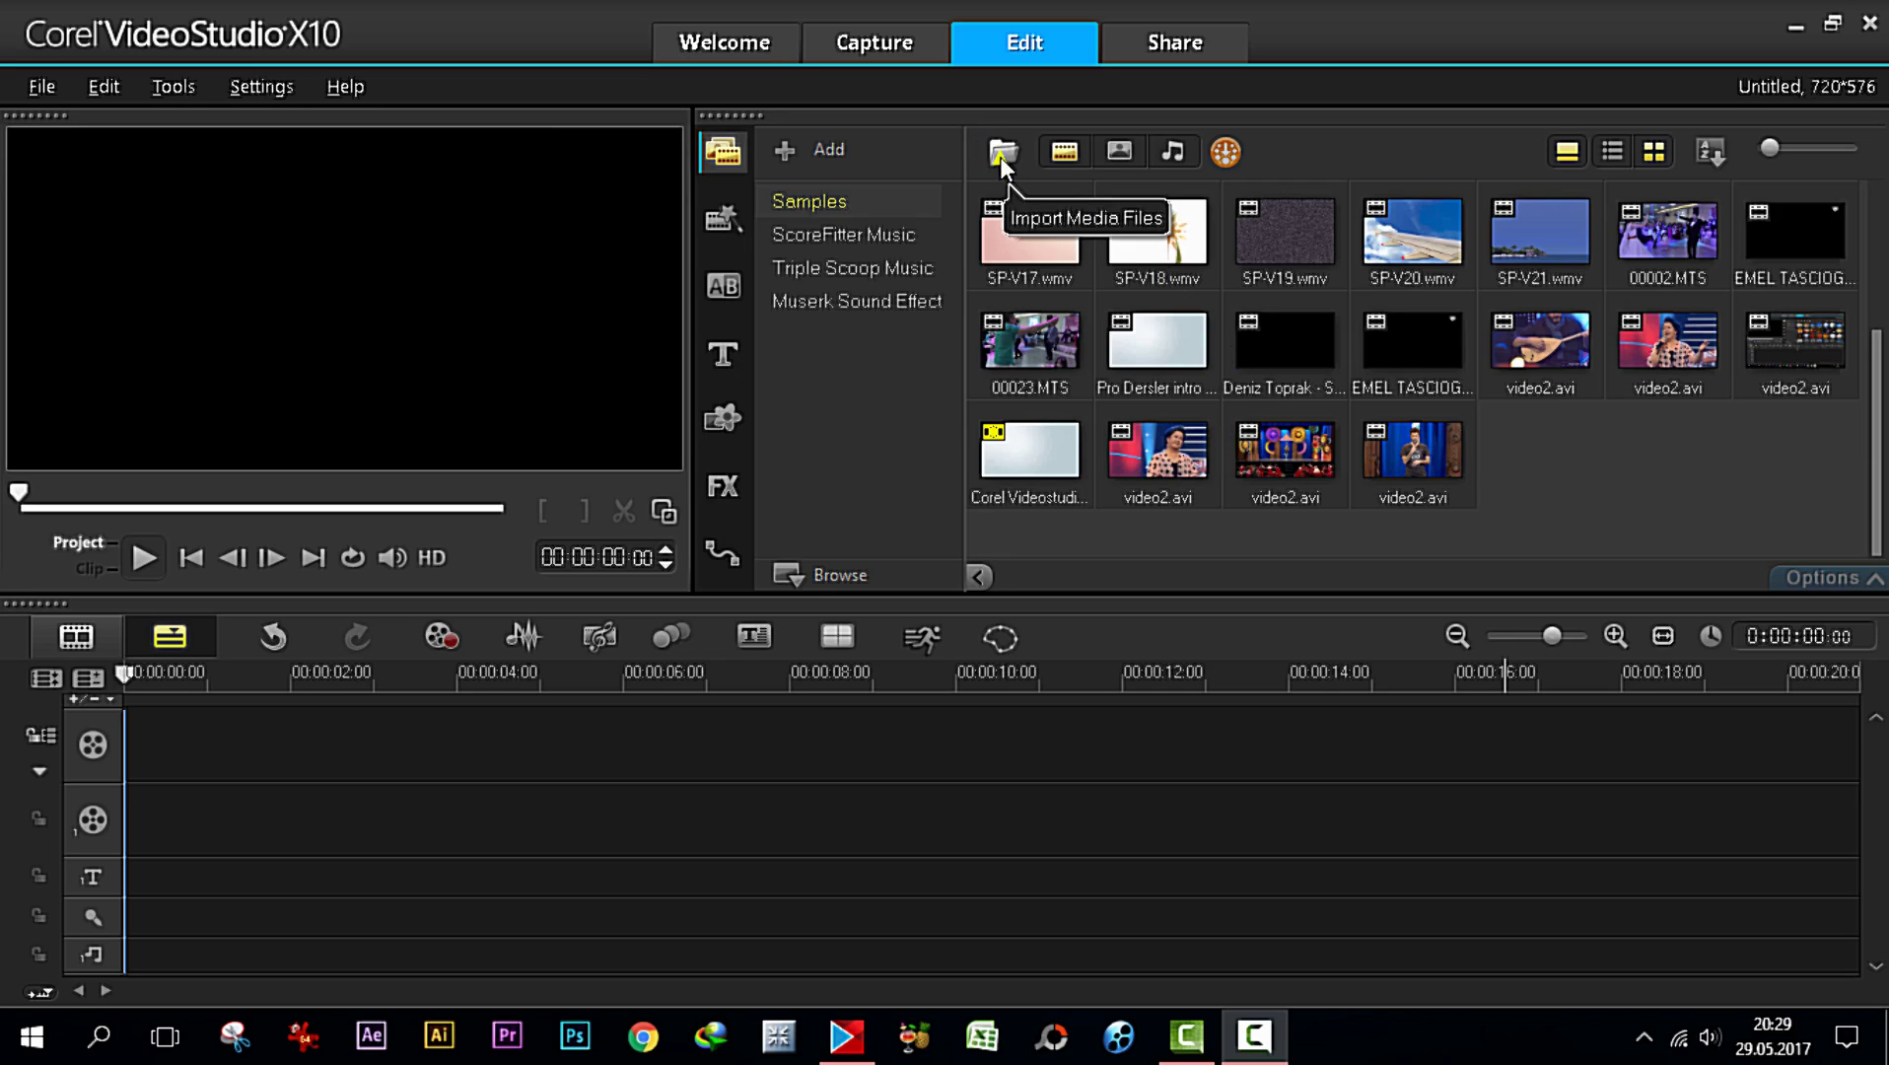
left_click(999, 158)
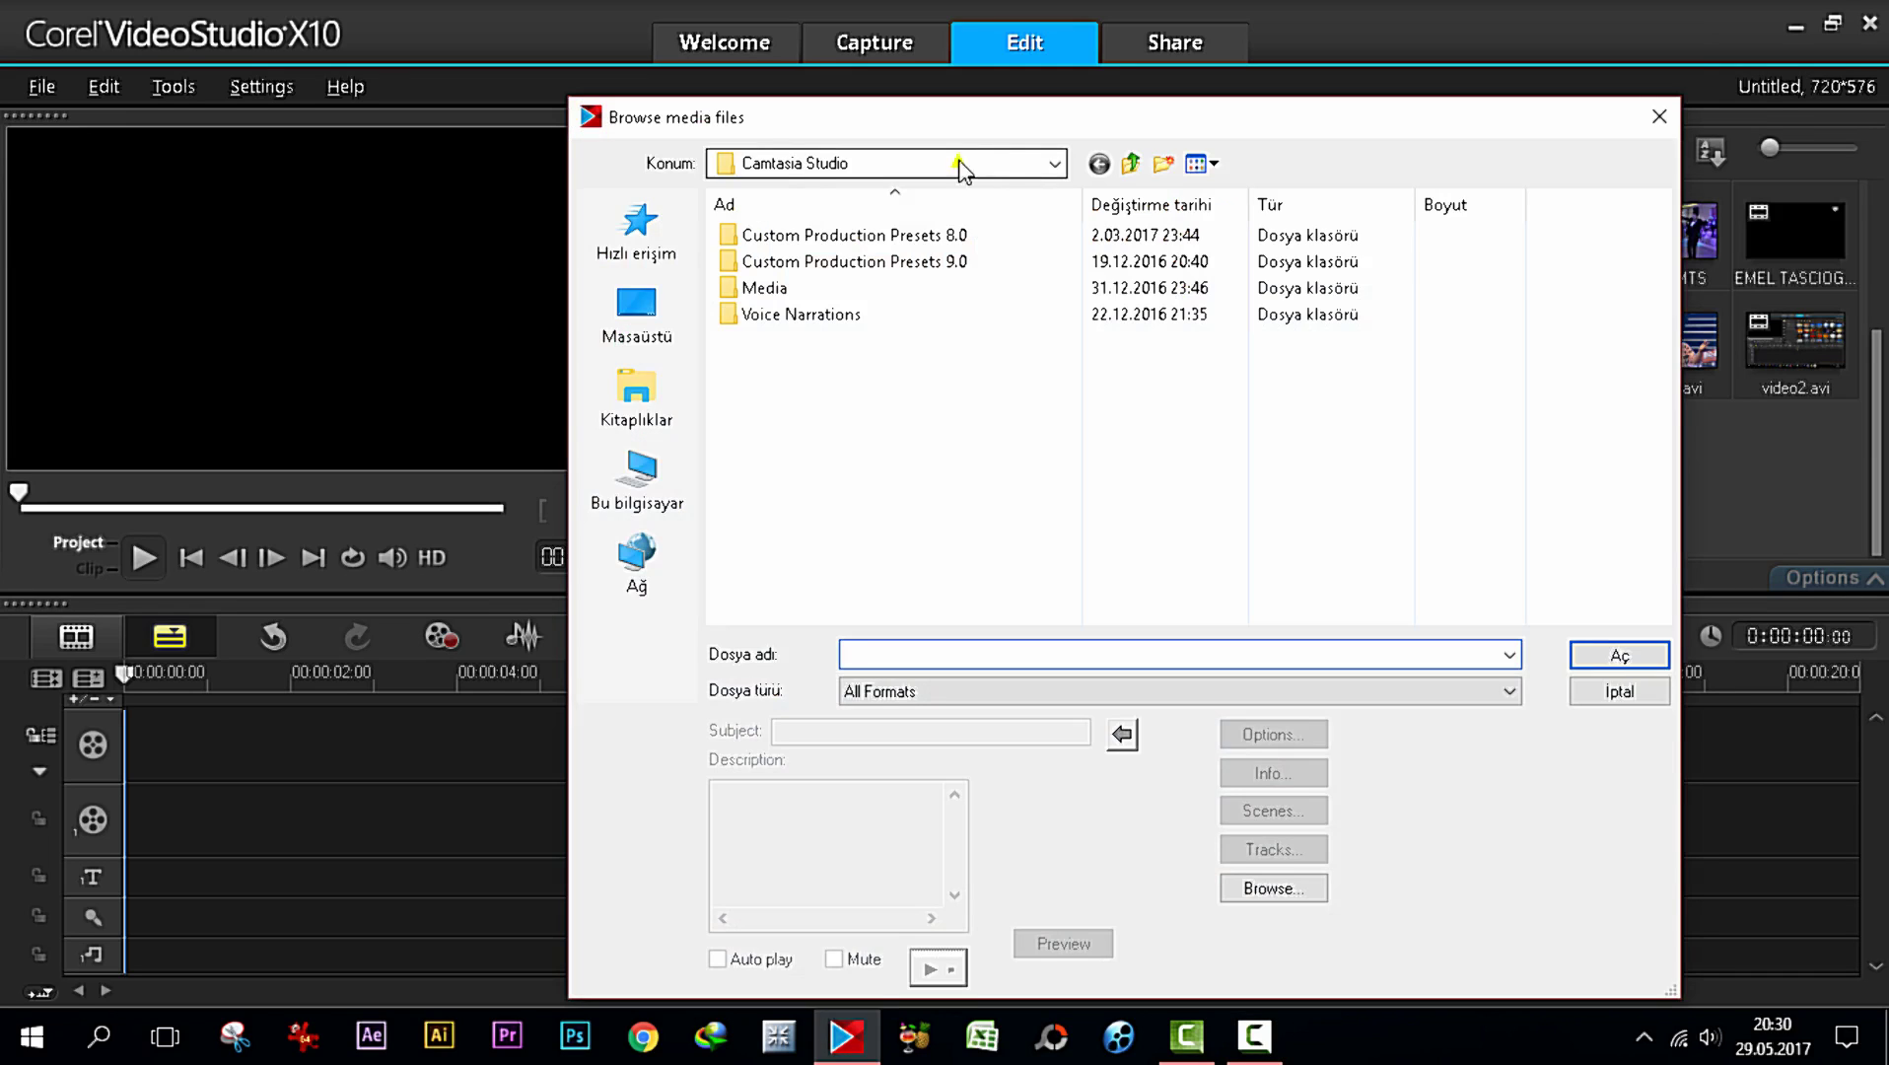
left_click(647, 295)
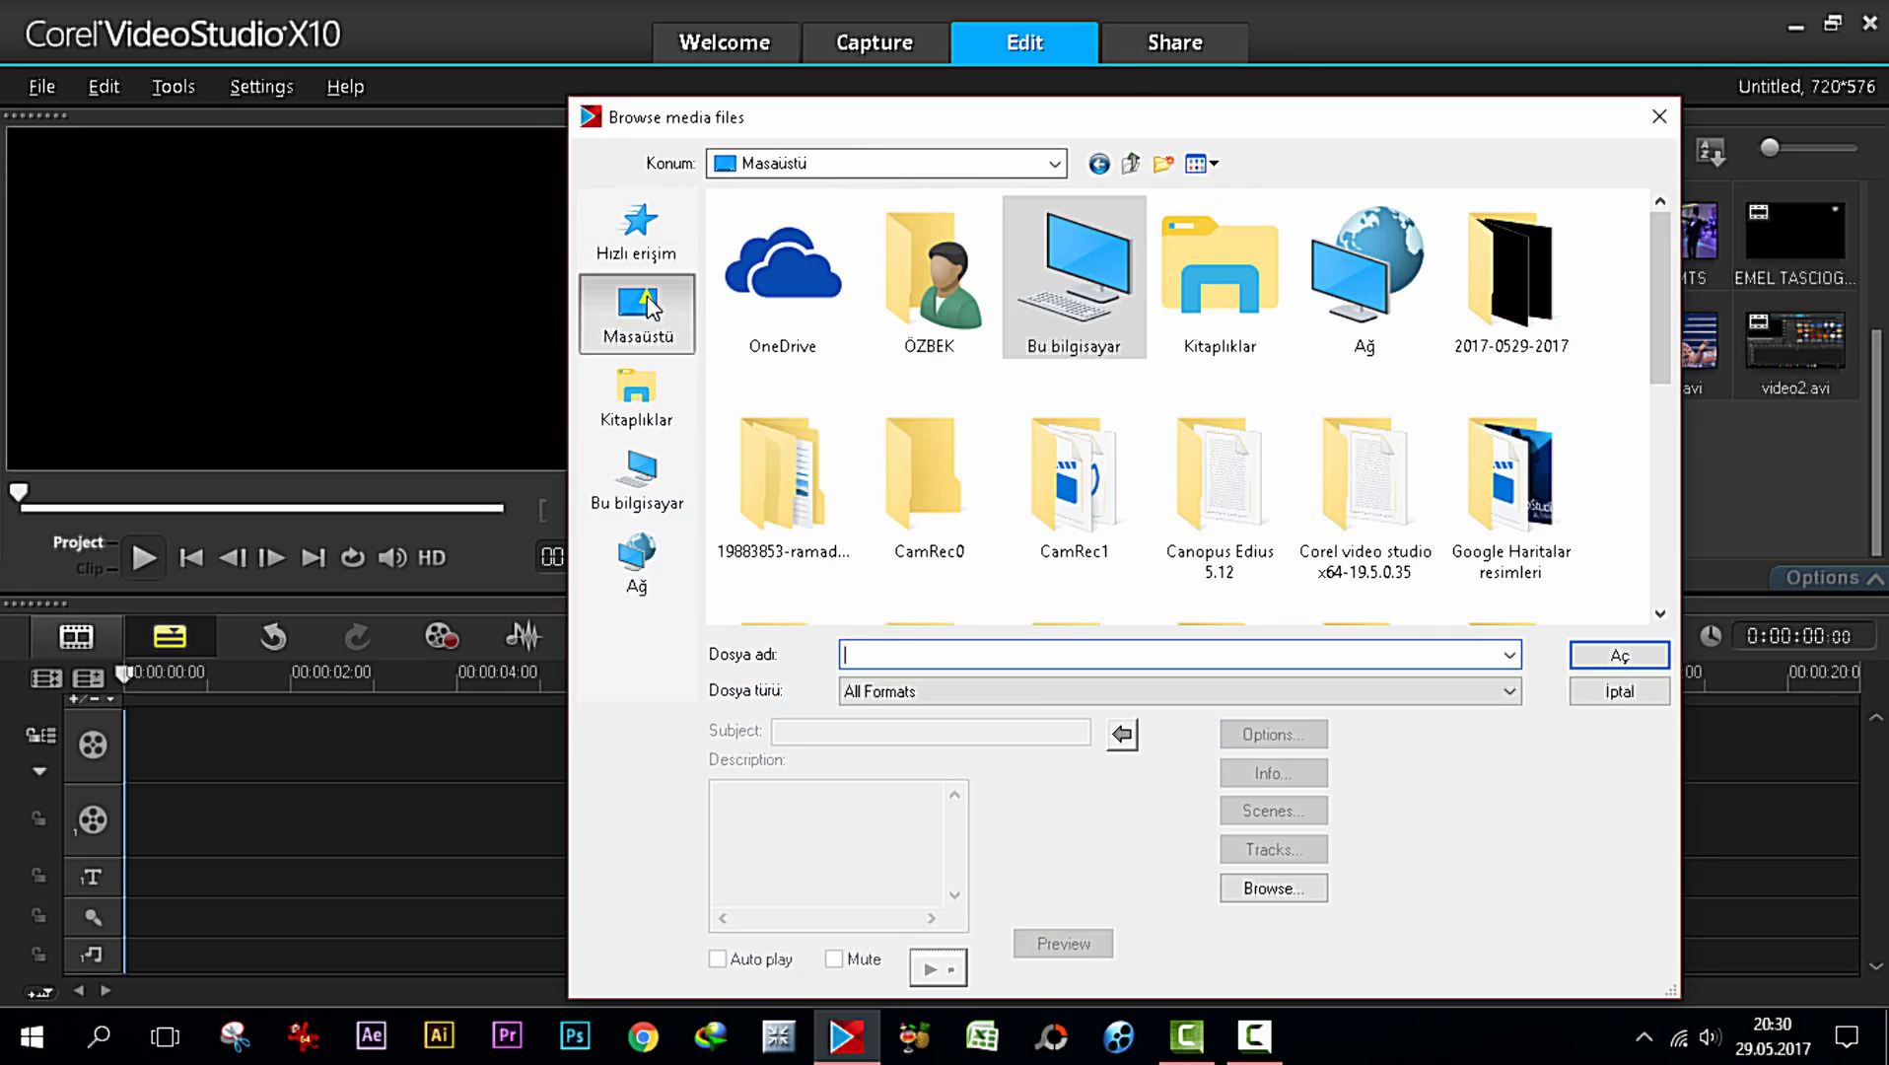
left_click(1605, 692)
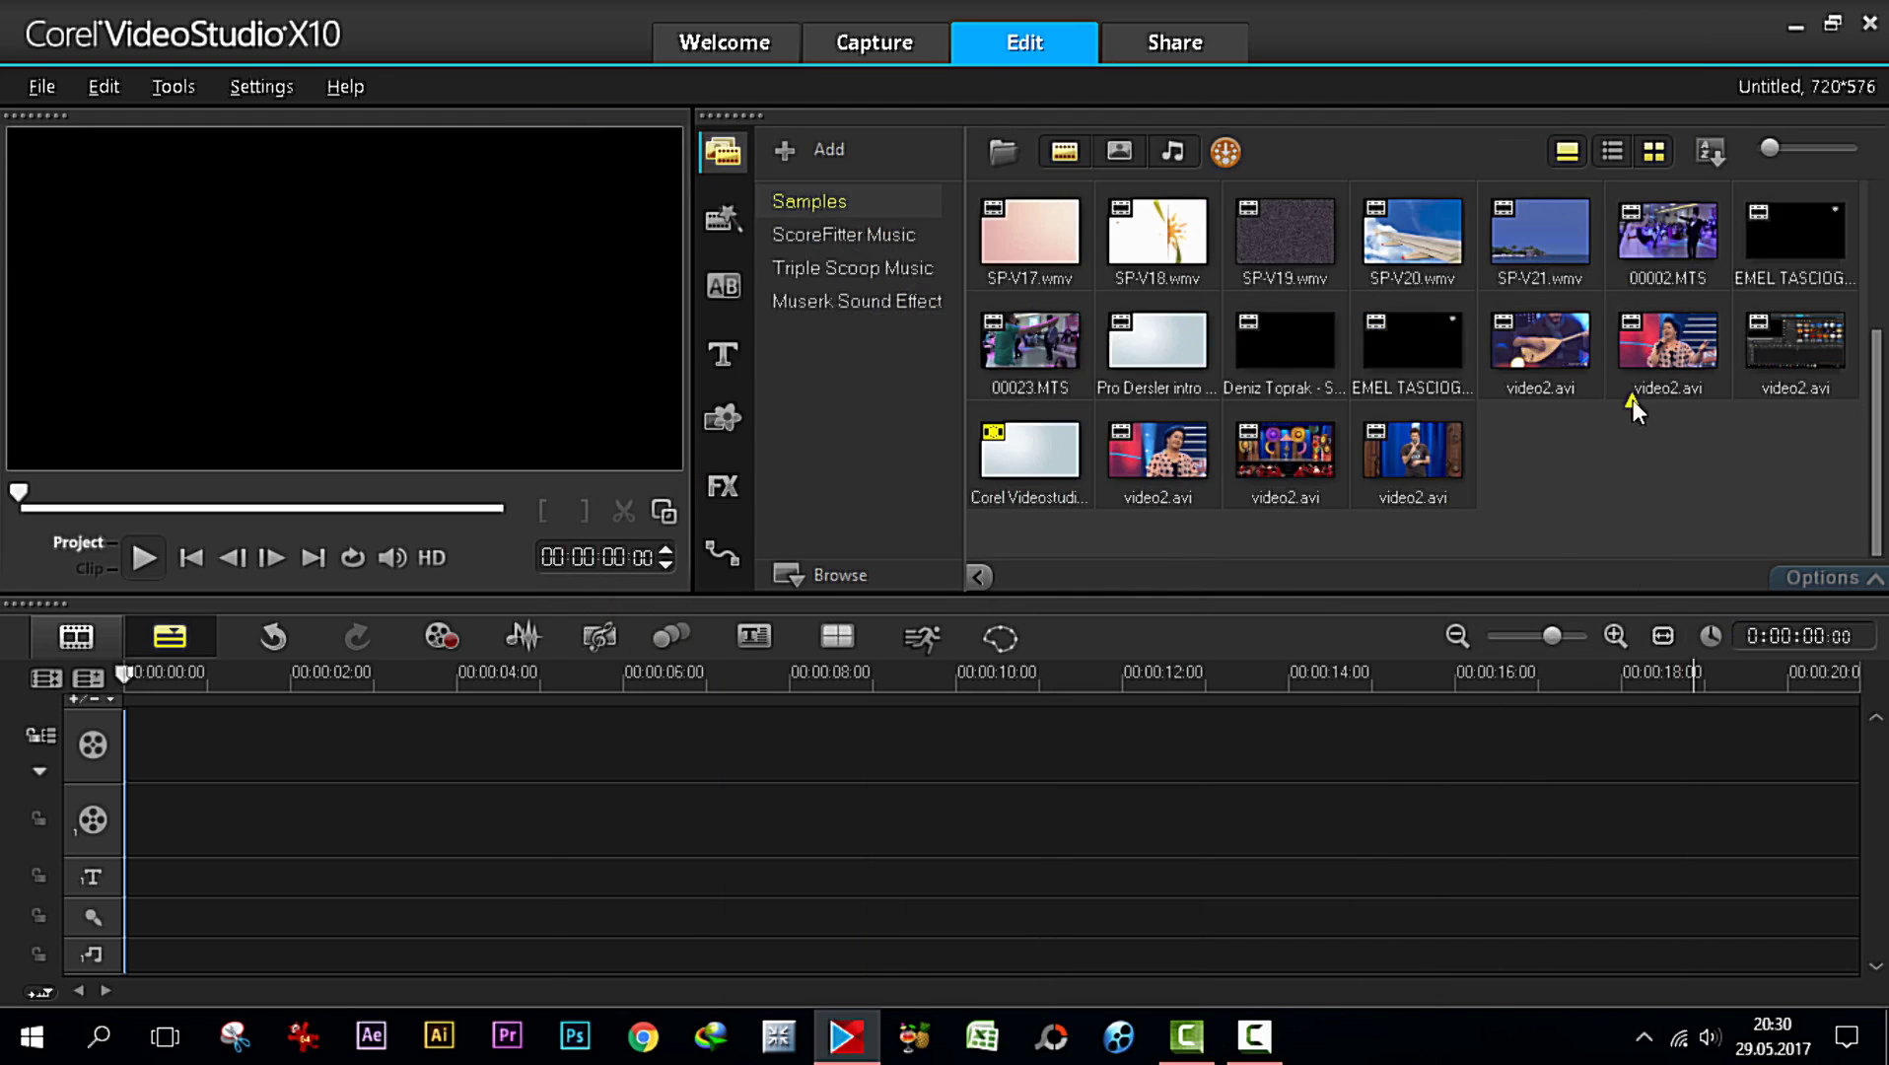
Place the last video2.avi clip from the sample library at the start of the main video track
left_click(1421, 468)
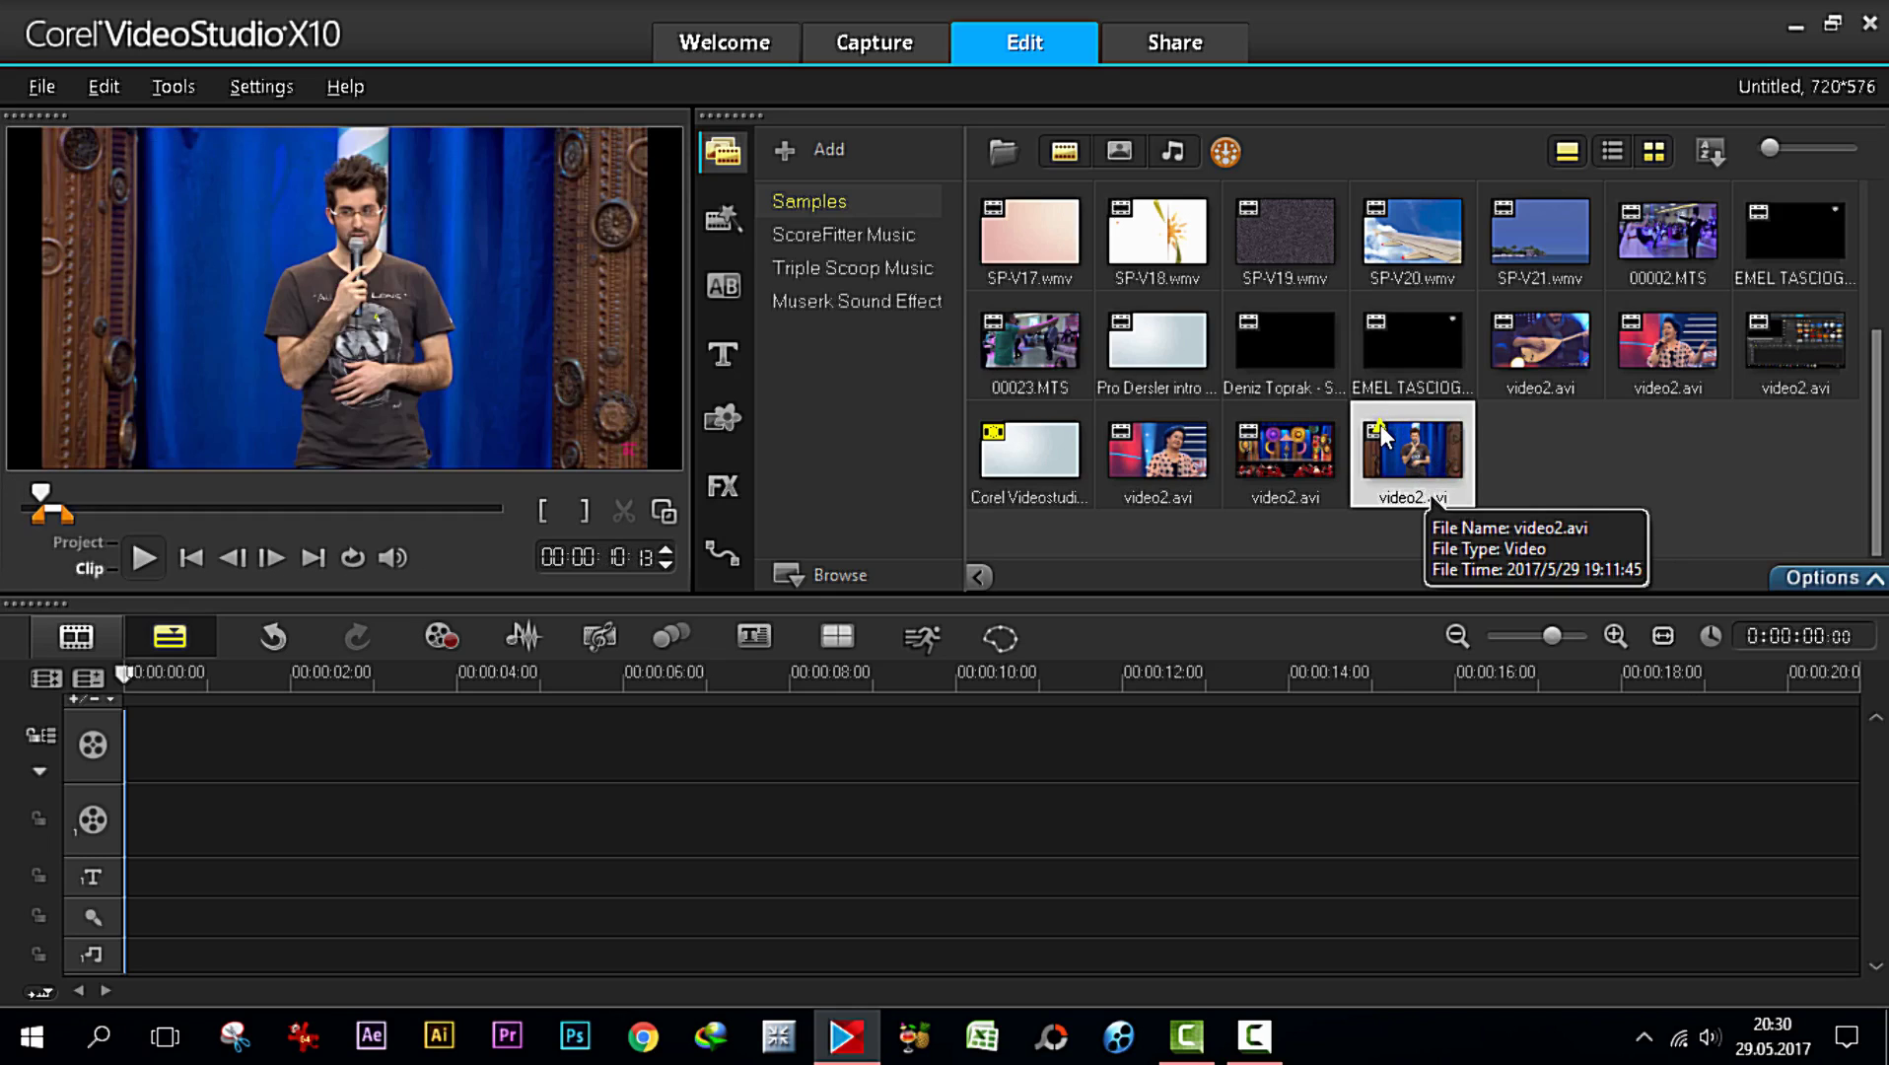
left_click_drag(1412, 449, 231, 746)
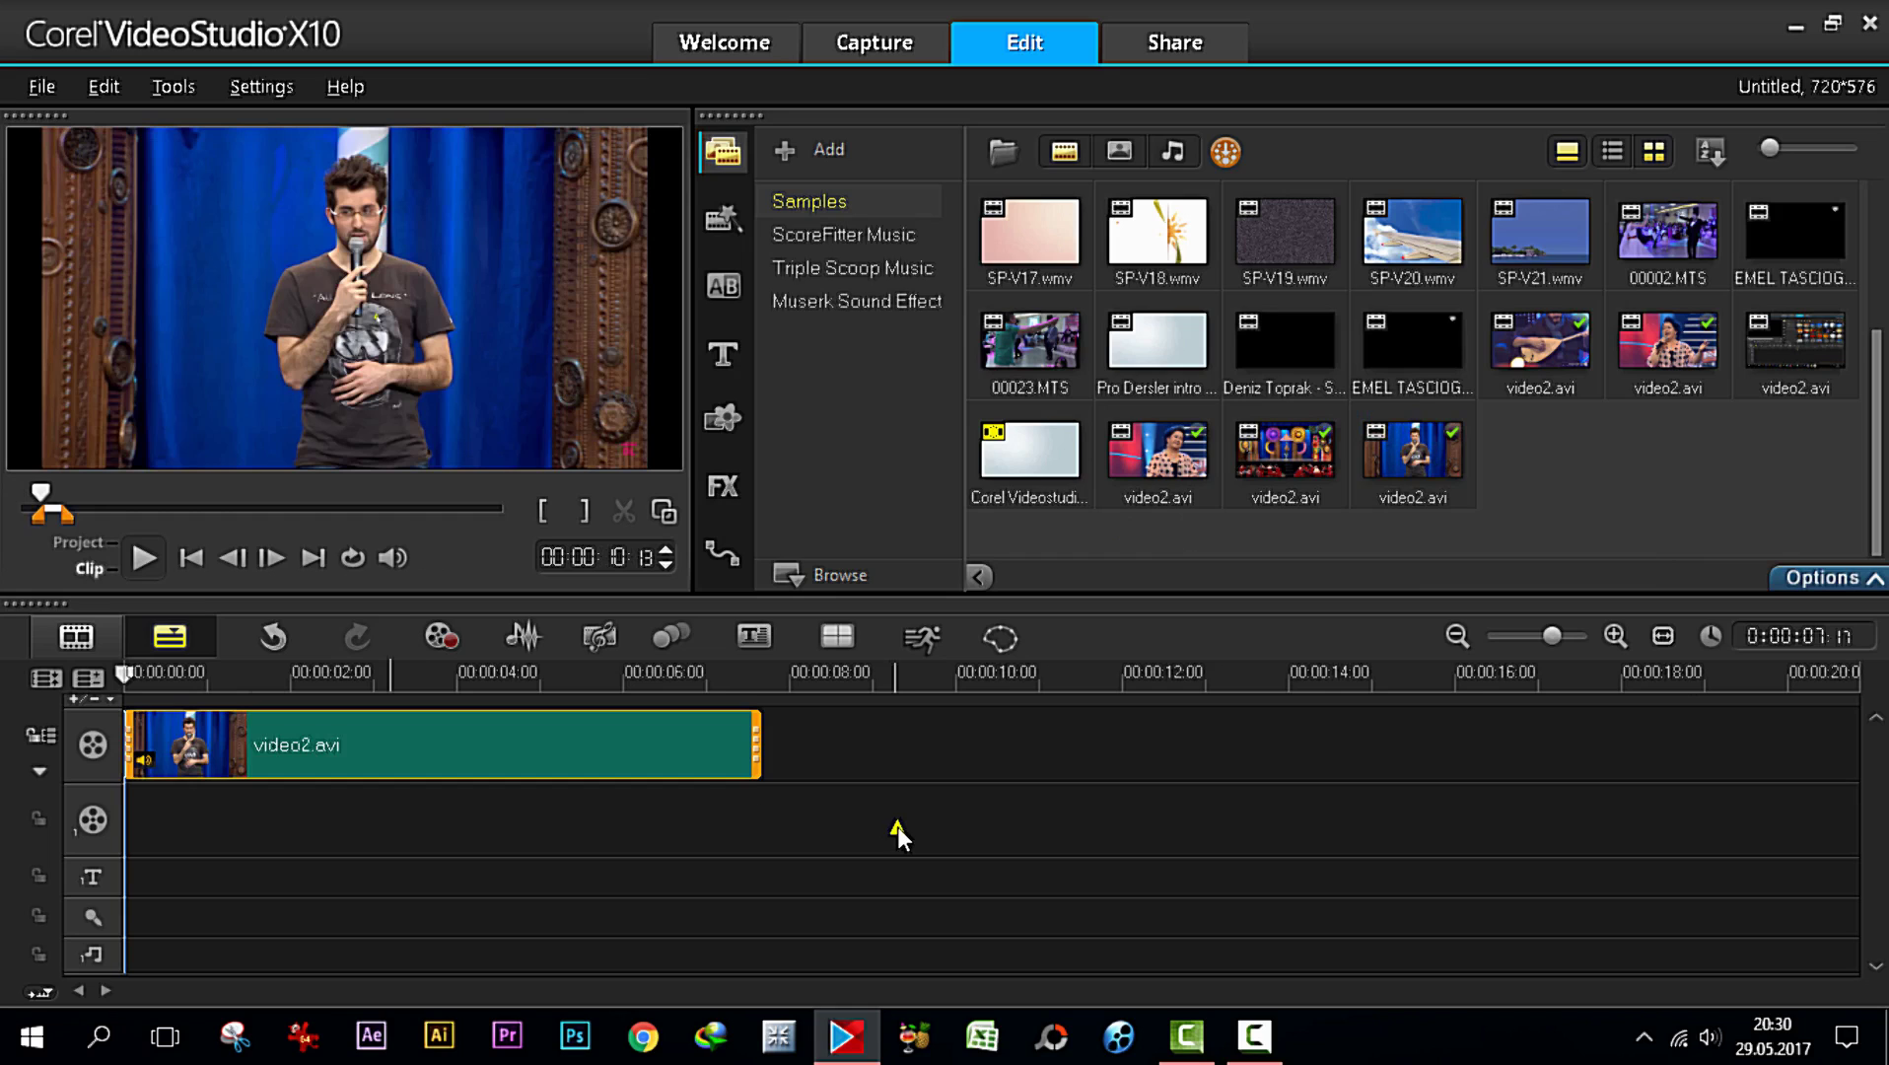
Insert a second copy of the same library clip into the Video Track after the first one
right_click(1423, 462)
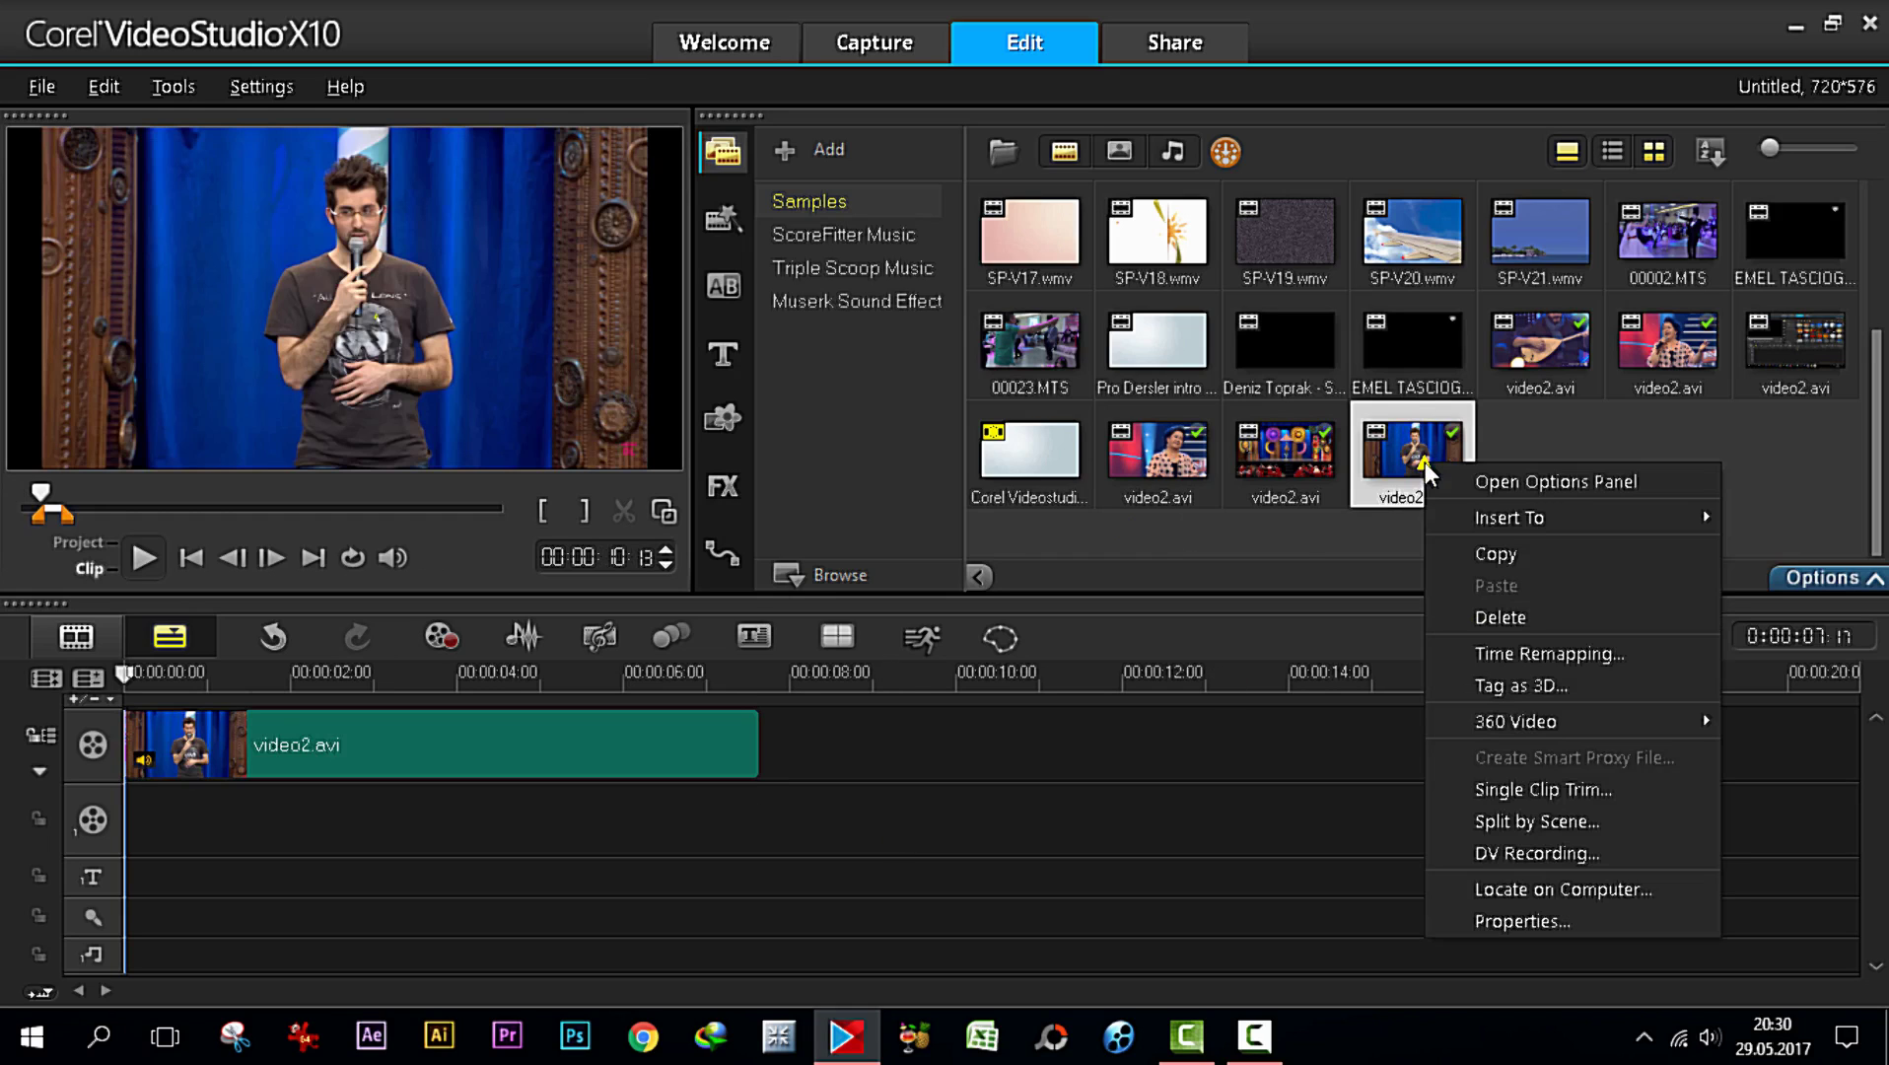
mouse_move(1537, 513)
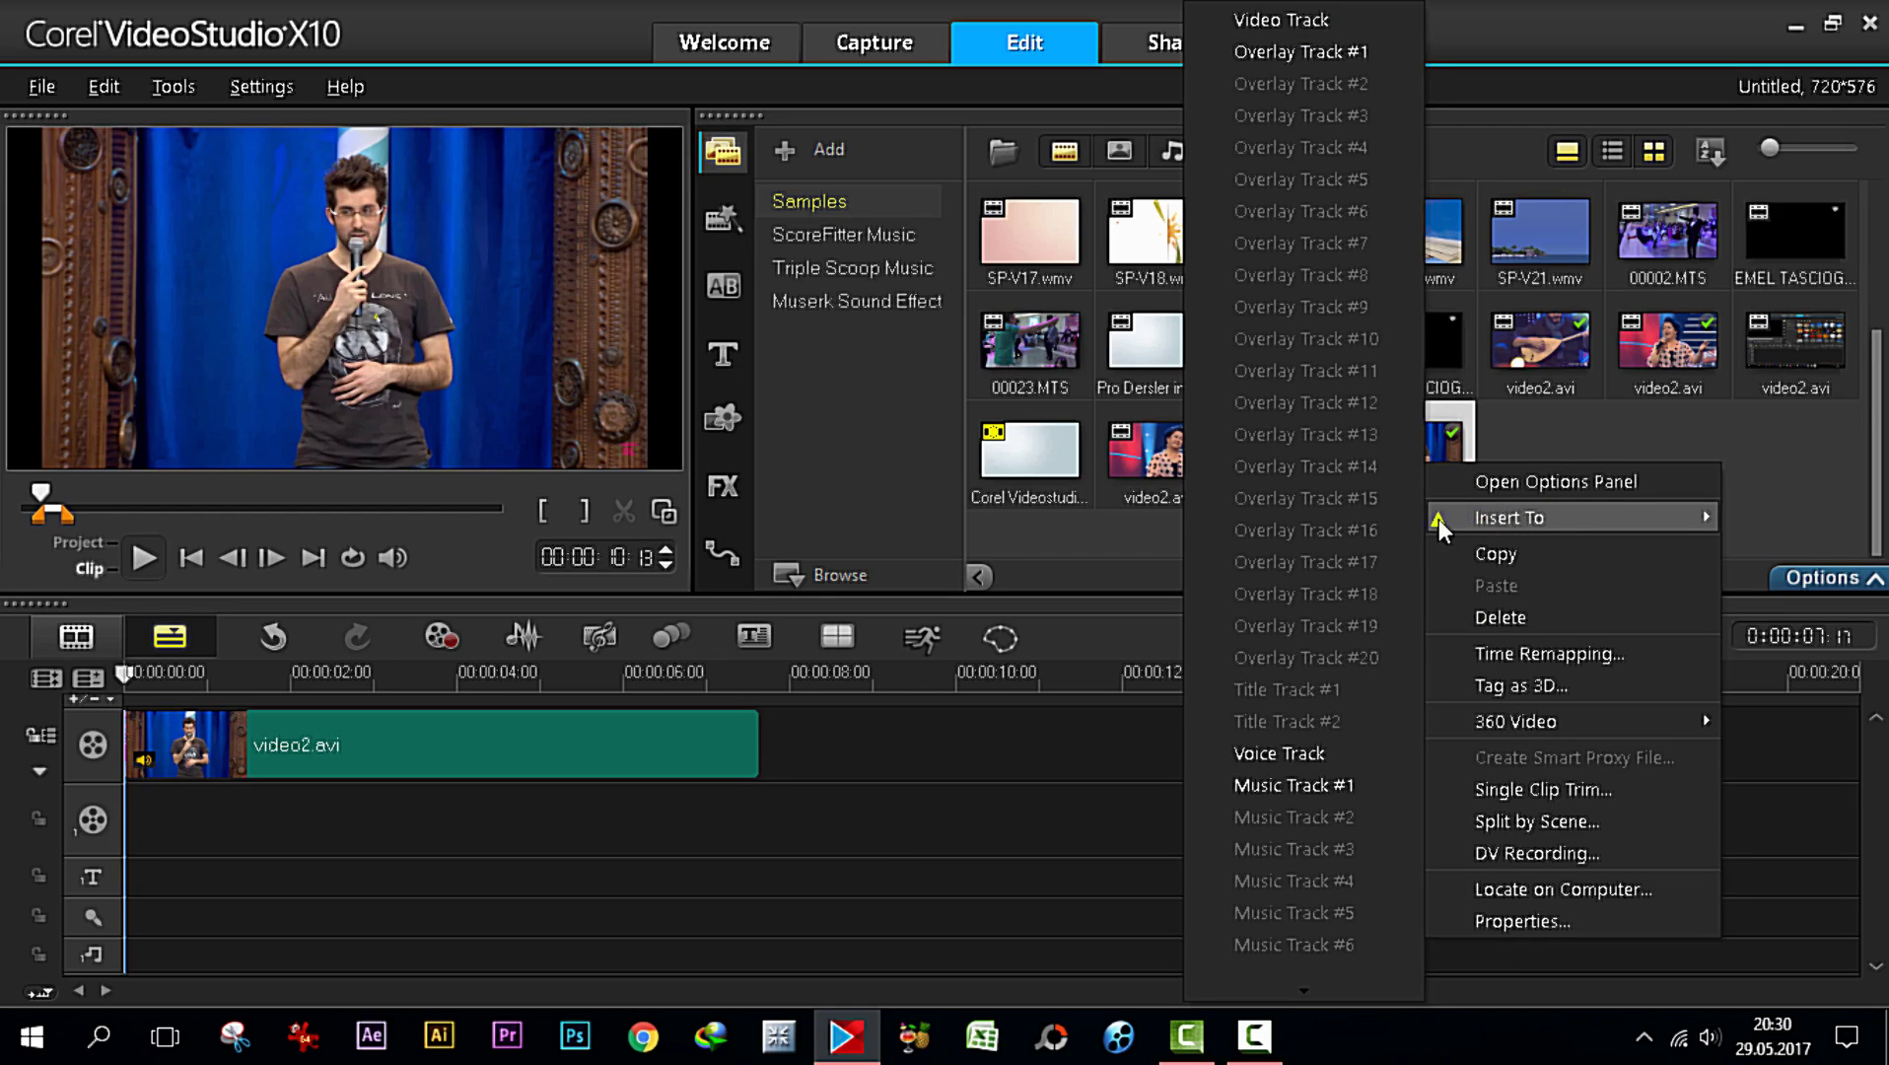
left_click(1250, 20)
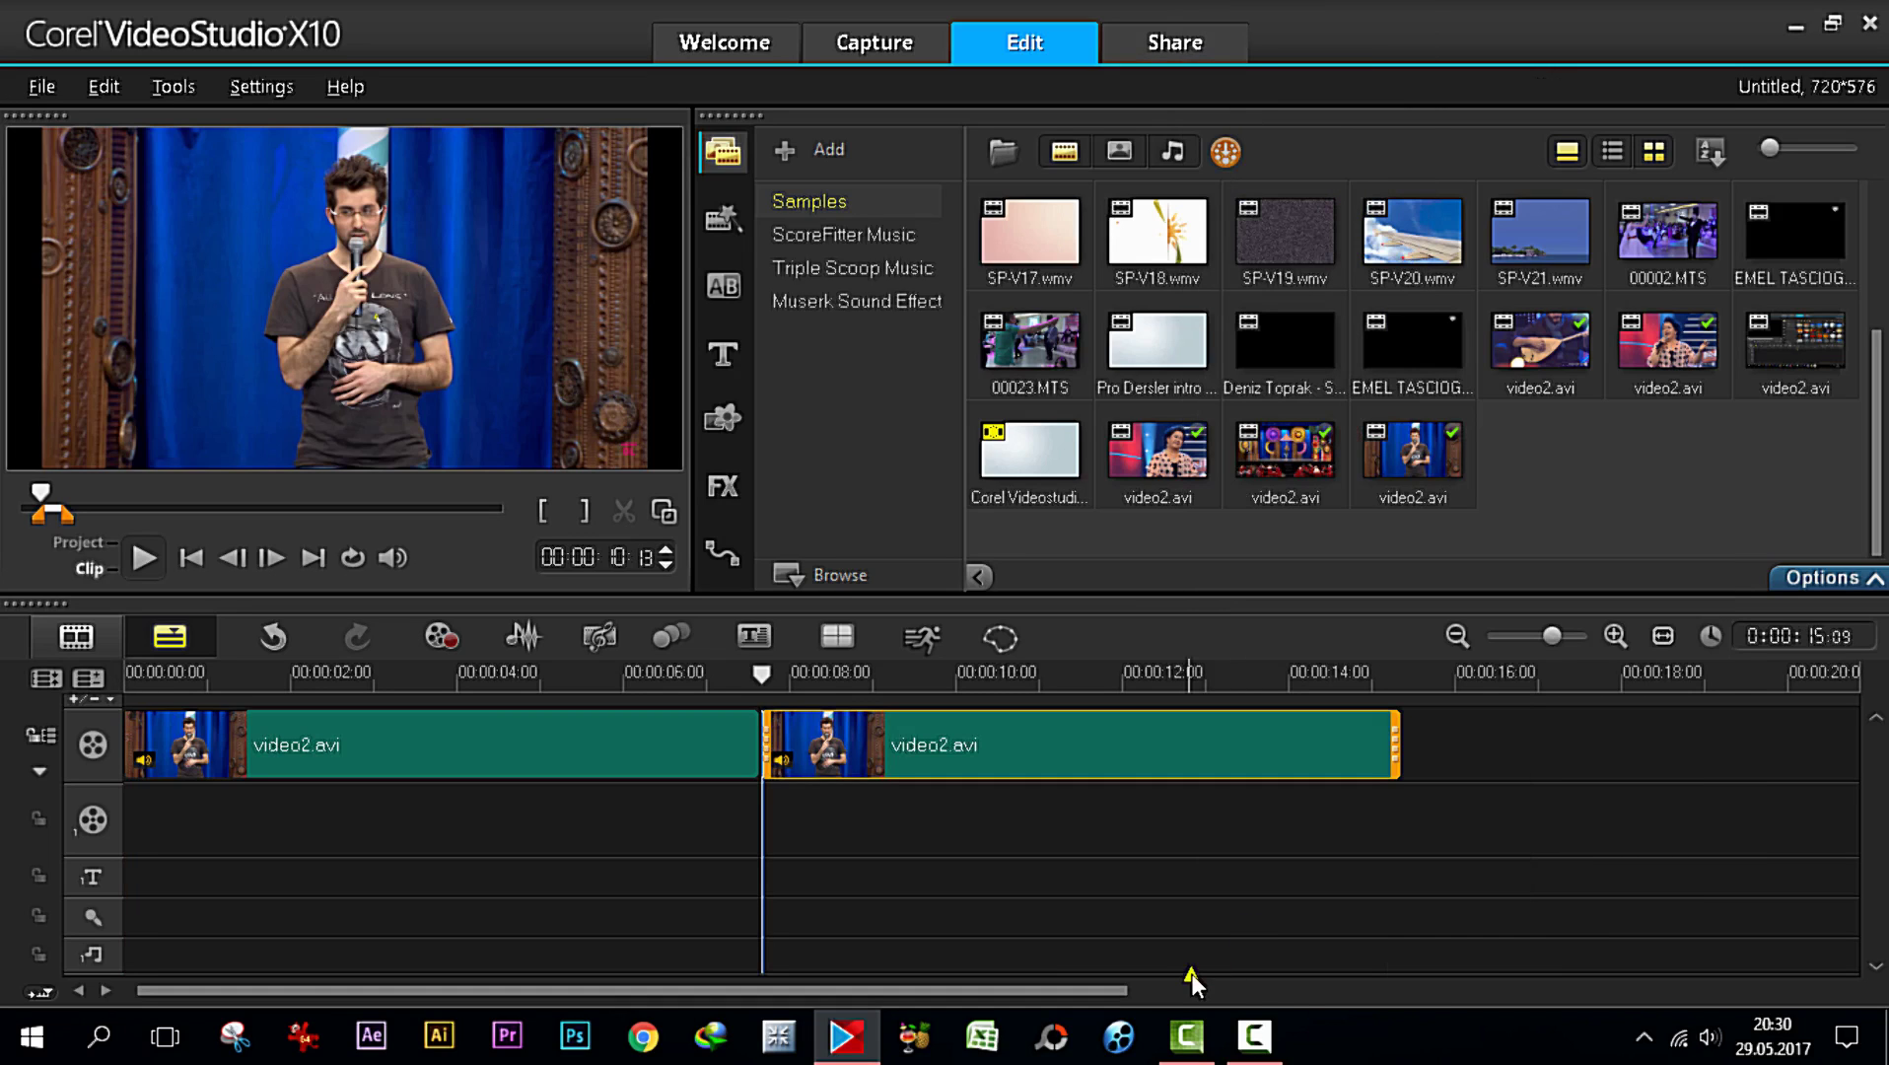
left_click(1295, 942)
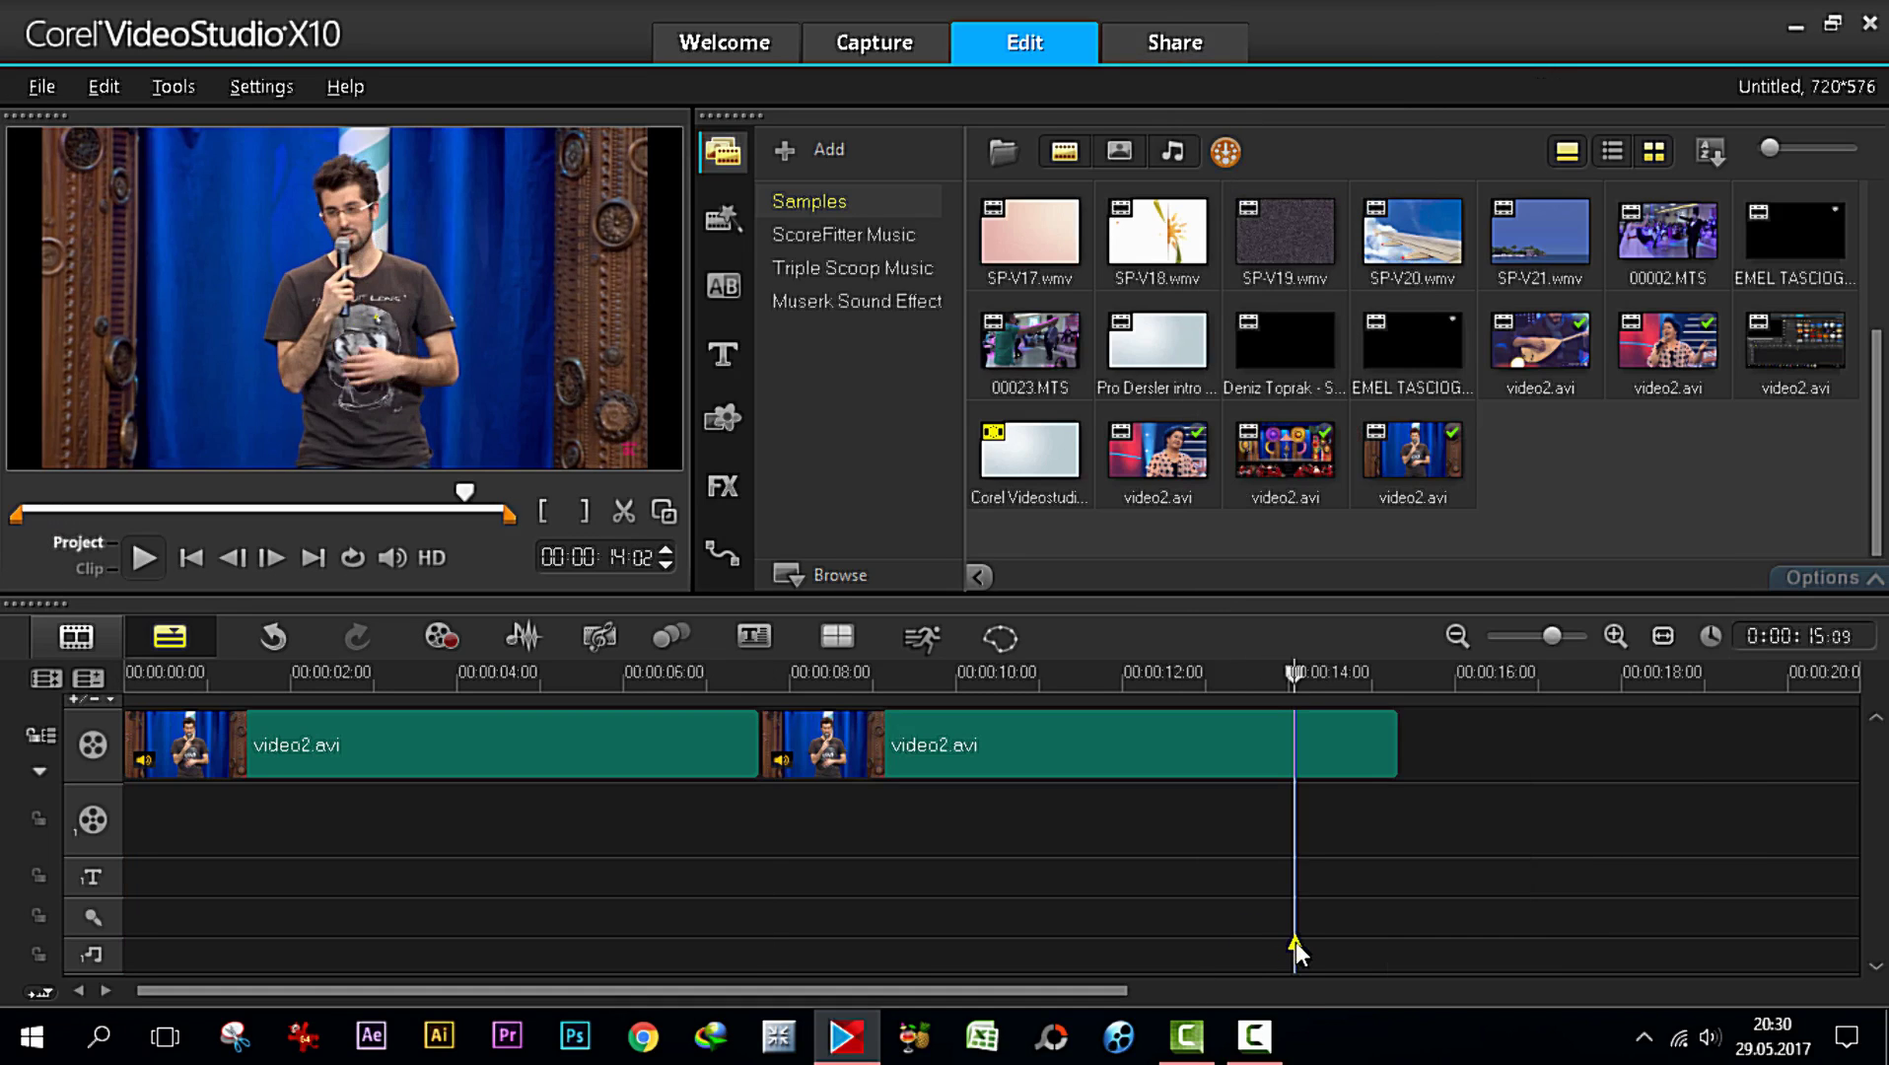
Delete the second clip from the video track and return the playhead to the start of the timeline
left_click(1015, 757)
key("Delete")
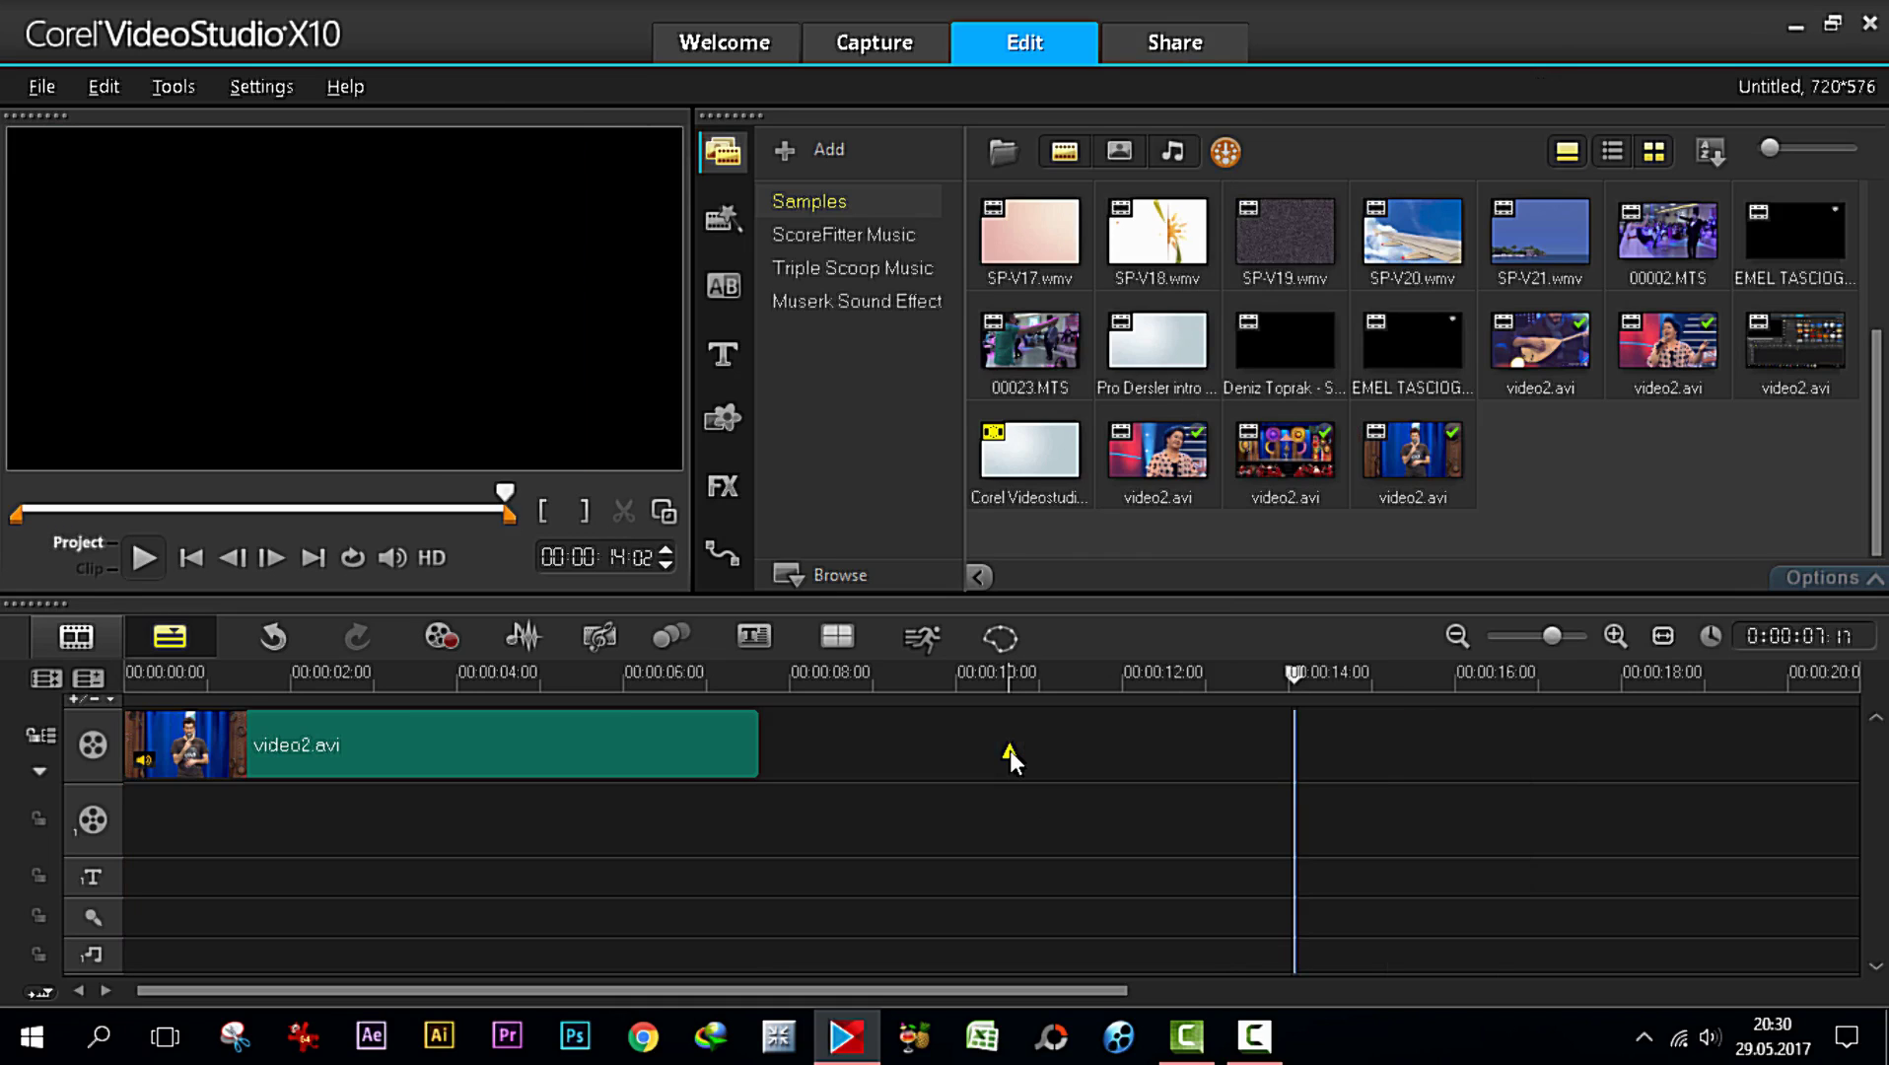
left_click_drag(1294, 671, 124, 672)
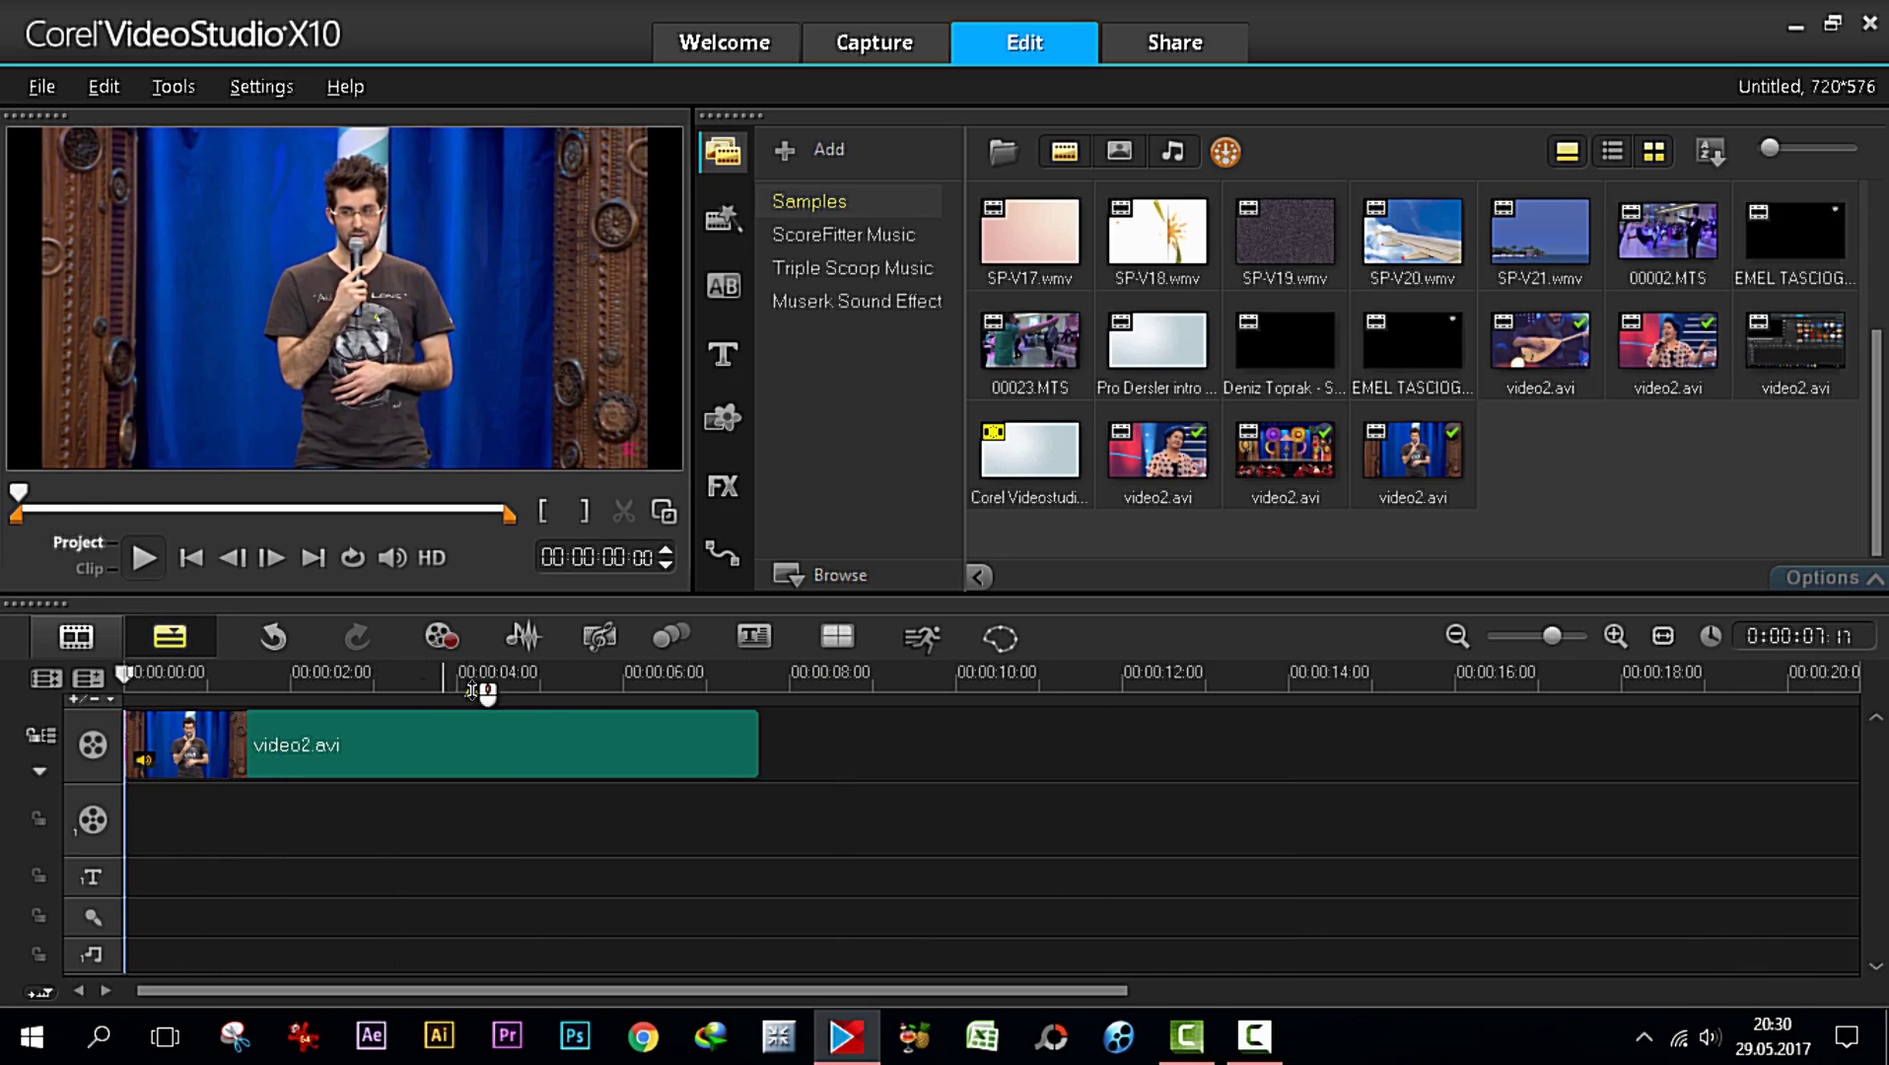
Open the video2.avi timeline clip in Mask Creator and reposition its window
left_click(510, 752)
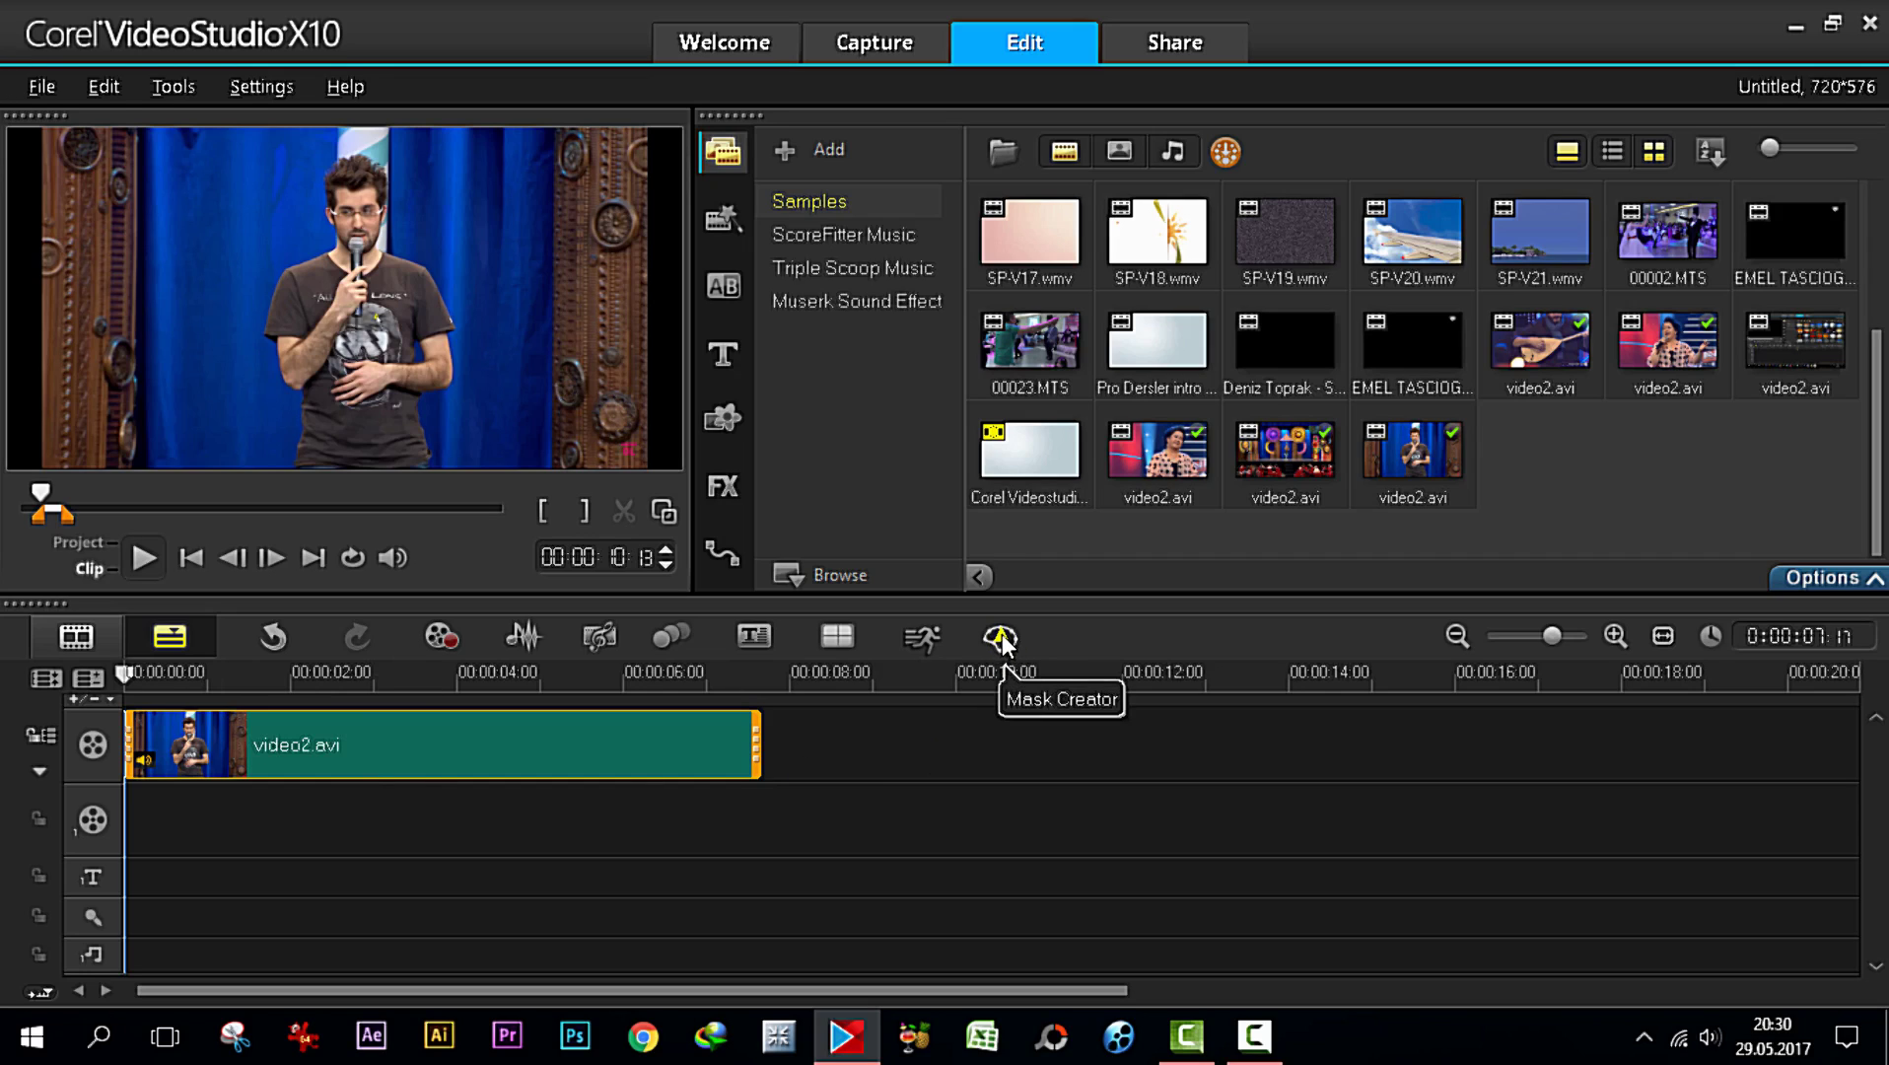
left_click(172, 89)
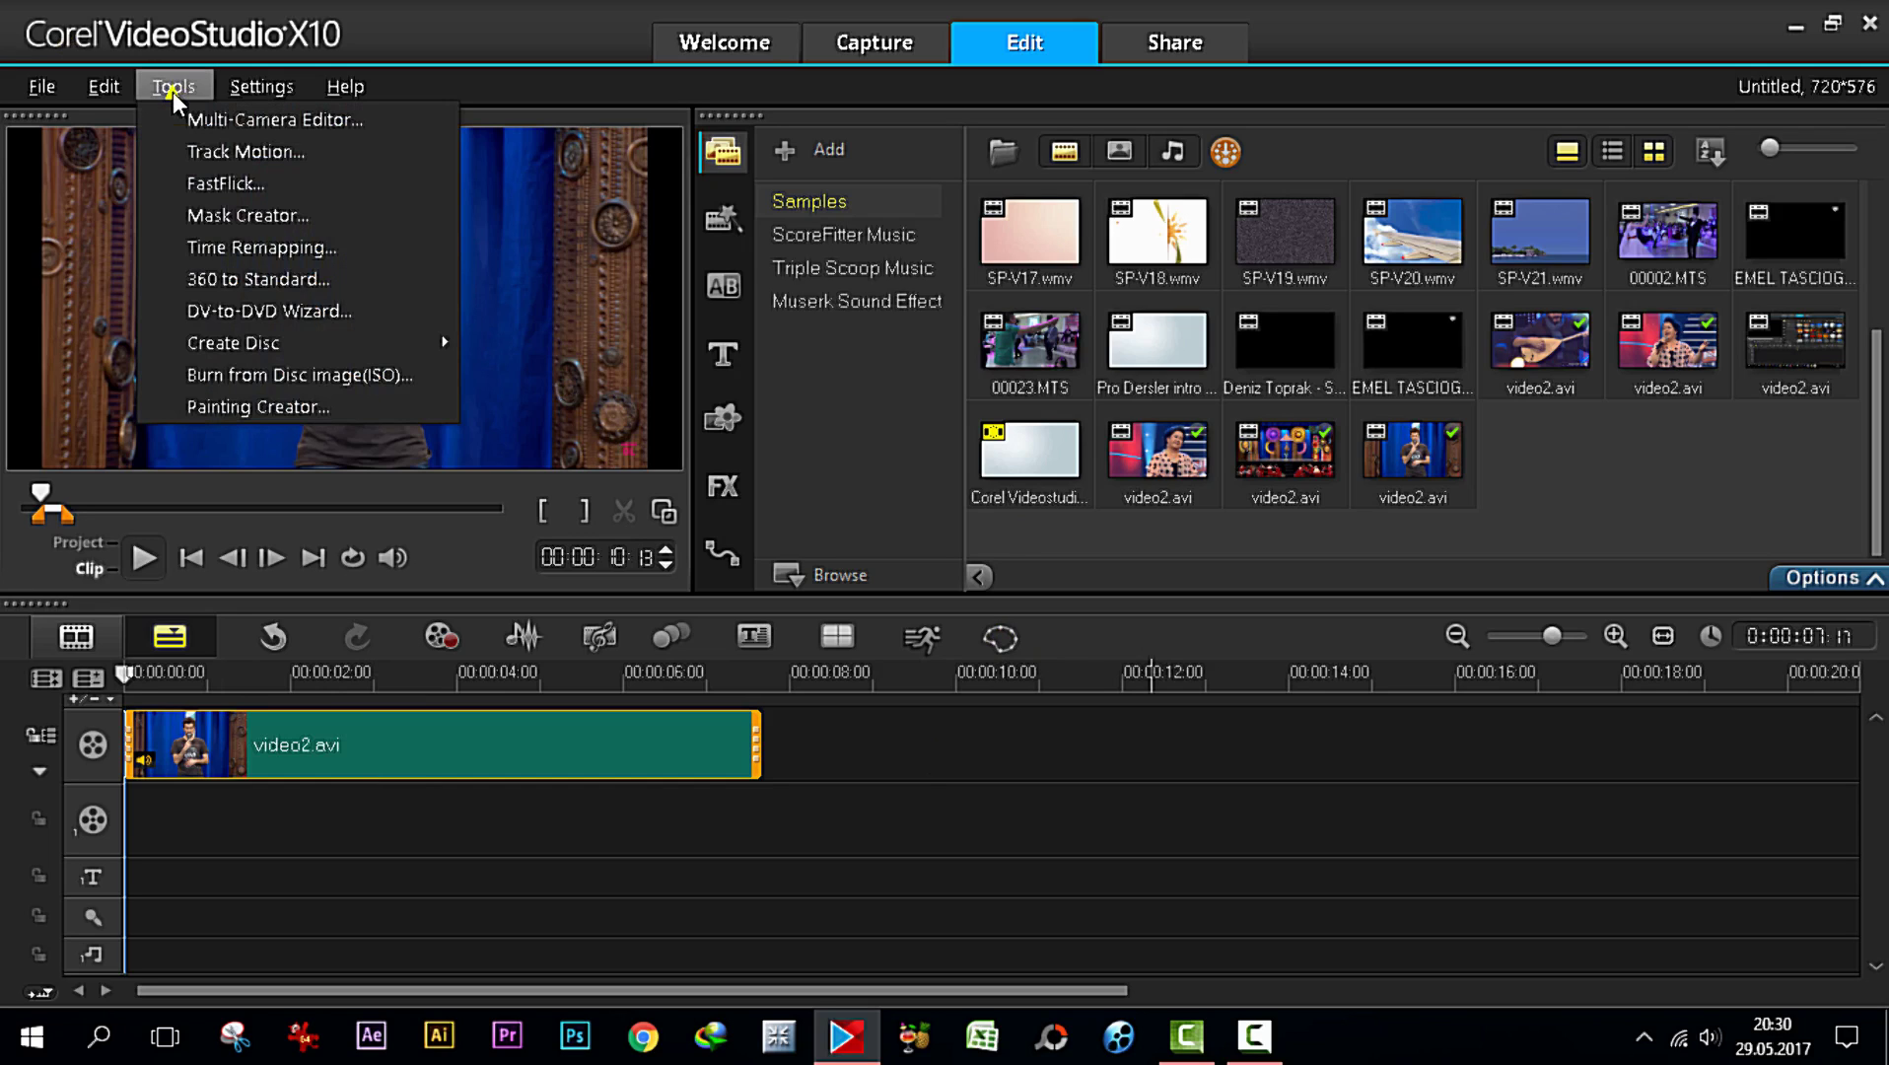
left_click(264, 213)
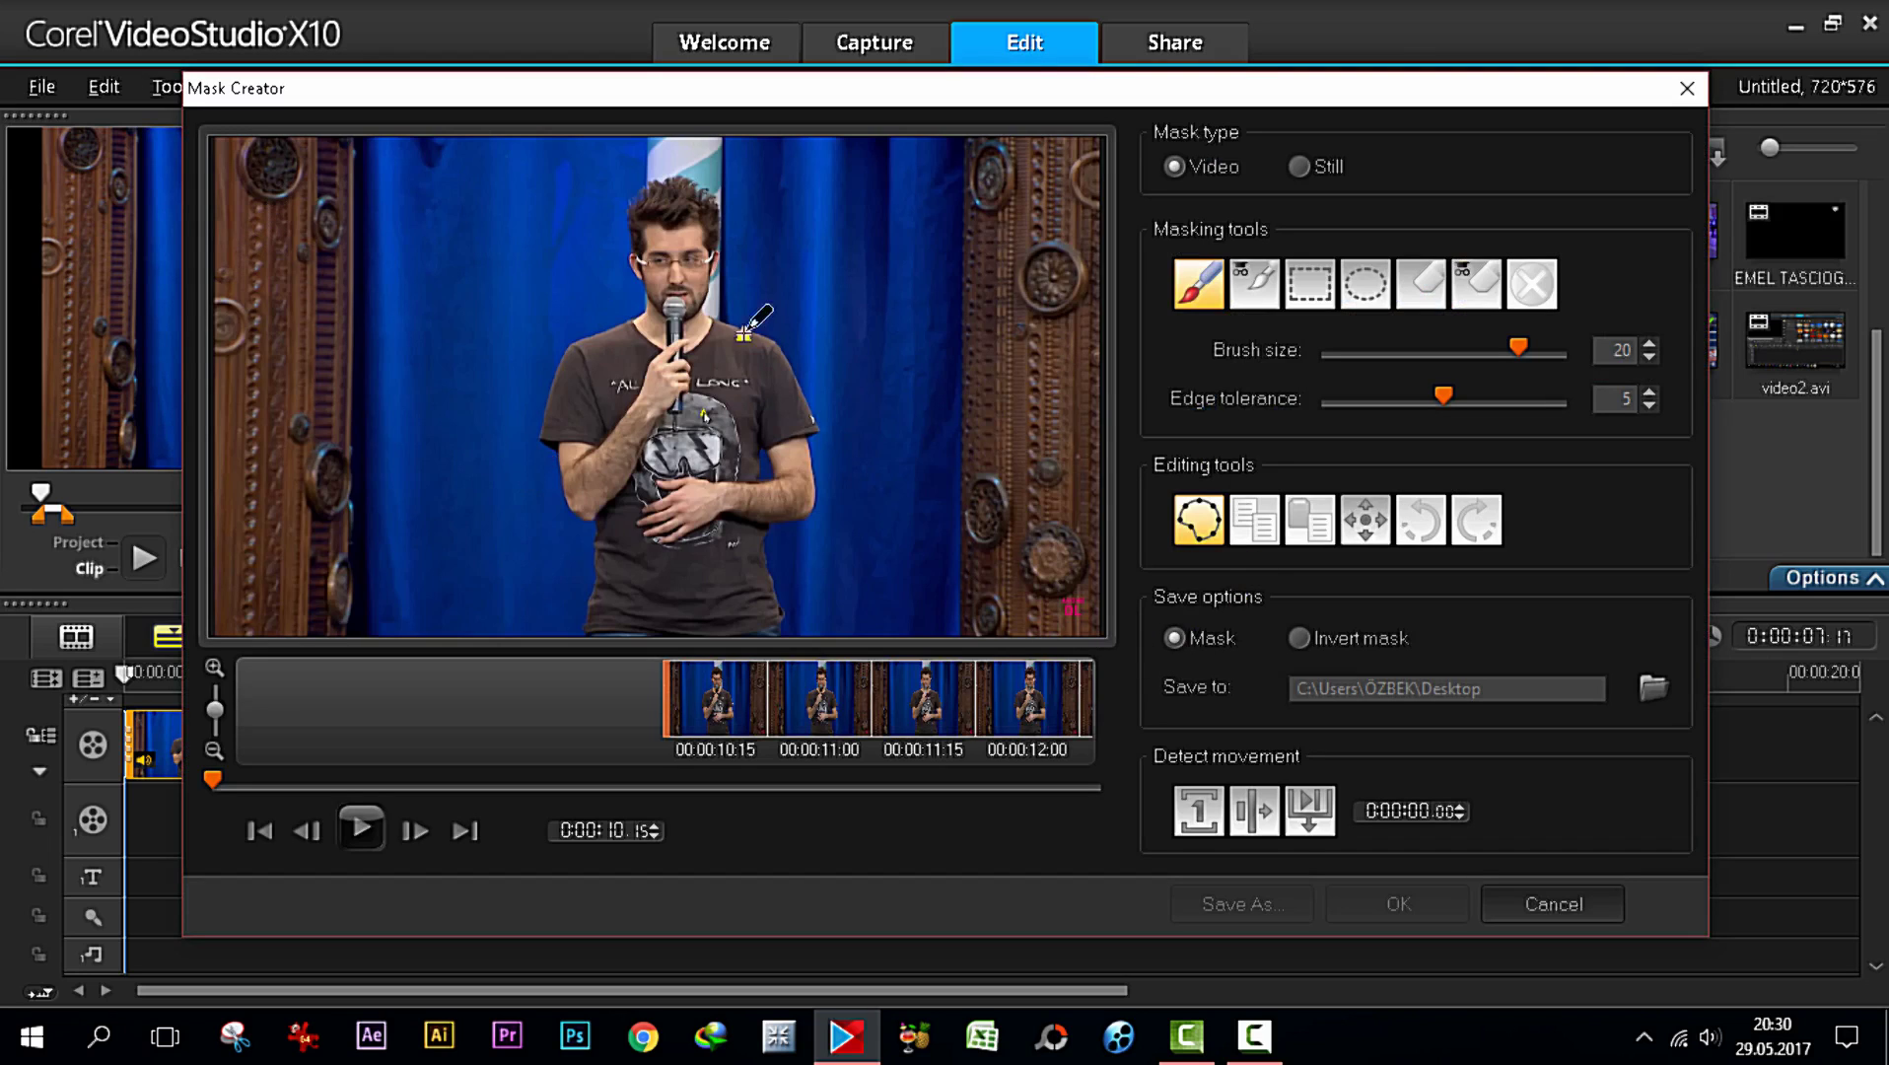
left_click_drag(708, 86, 592, 60)
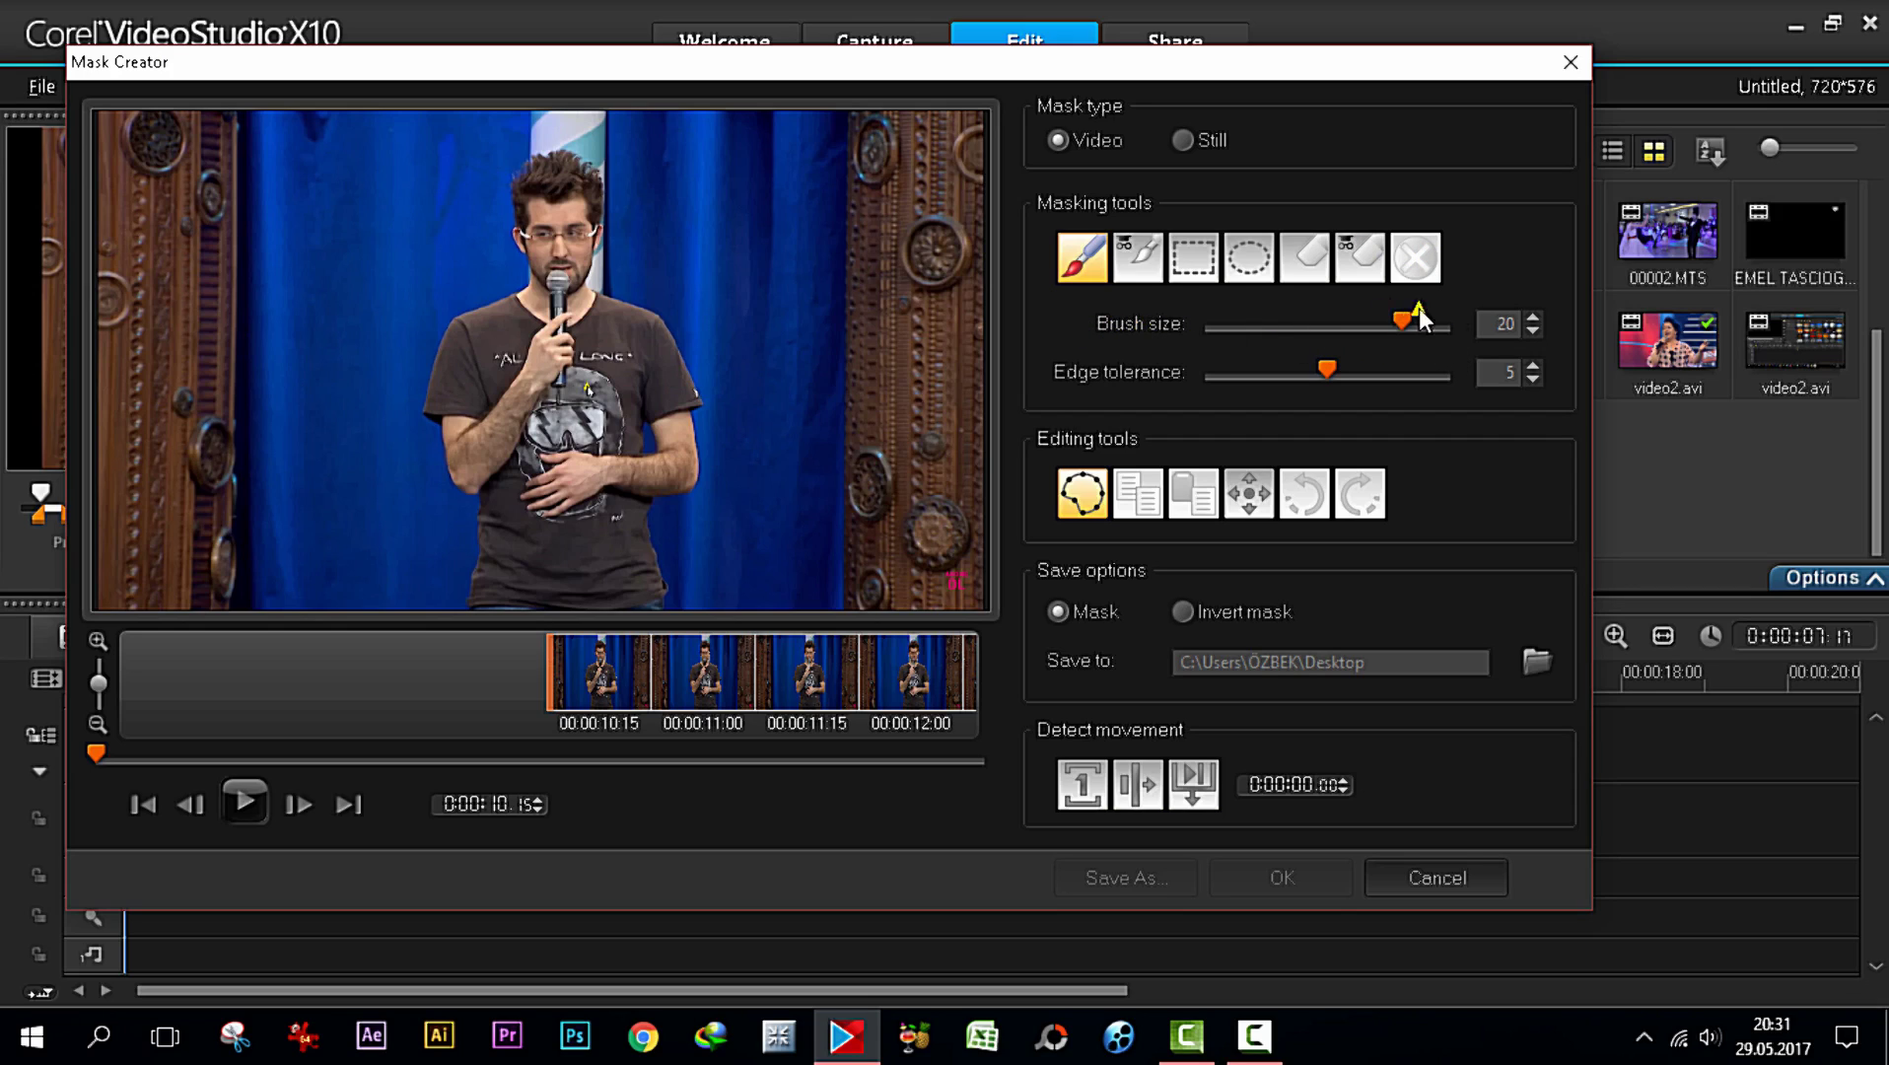
Set the mask brush size to 11 and the edge tolerance to 5
mouse_move(1401, 318)
left_mouse_down()
mouse_move(1210, 322)
mouse_move(1347, 333)
left_mouse_up()
left_click_drag(1326, 371, 1197, 376)
left_click_drag(1205, 370, 1312, 356)
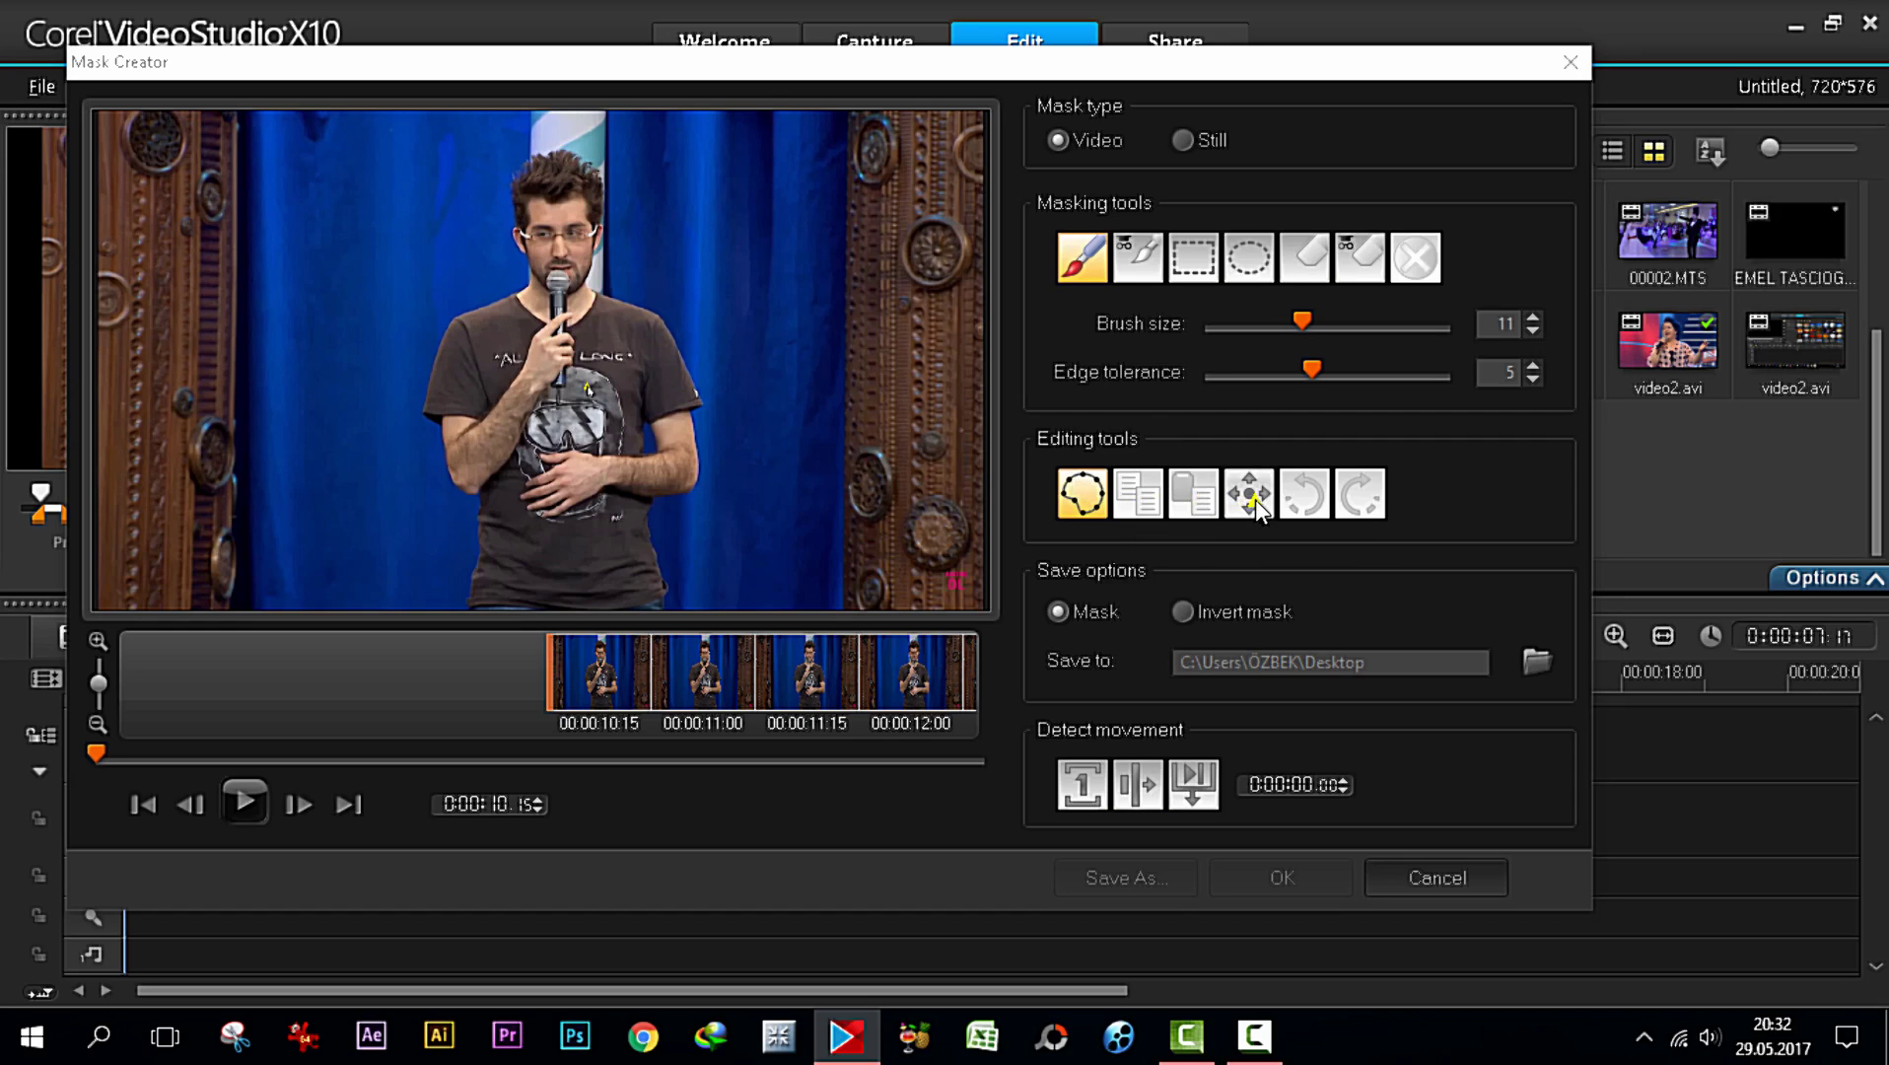
left_click(1251, 497)
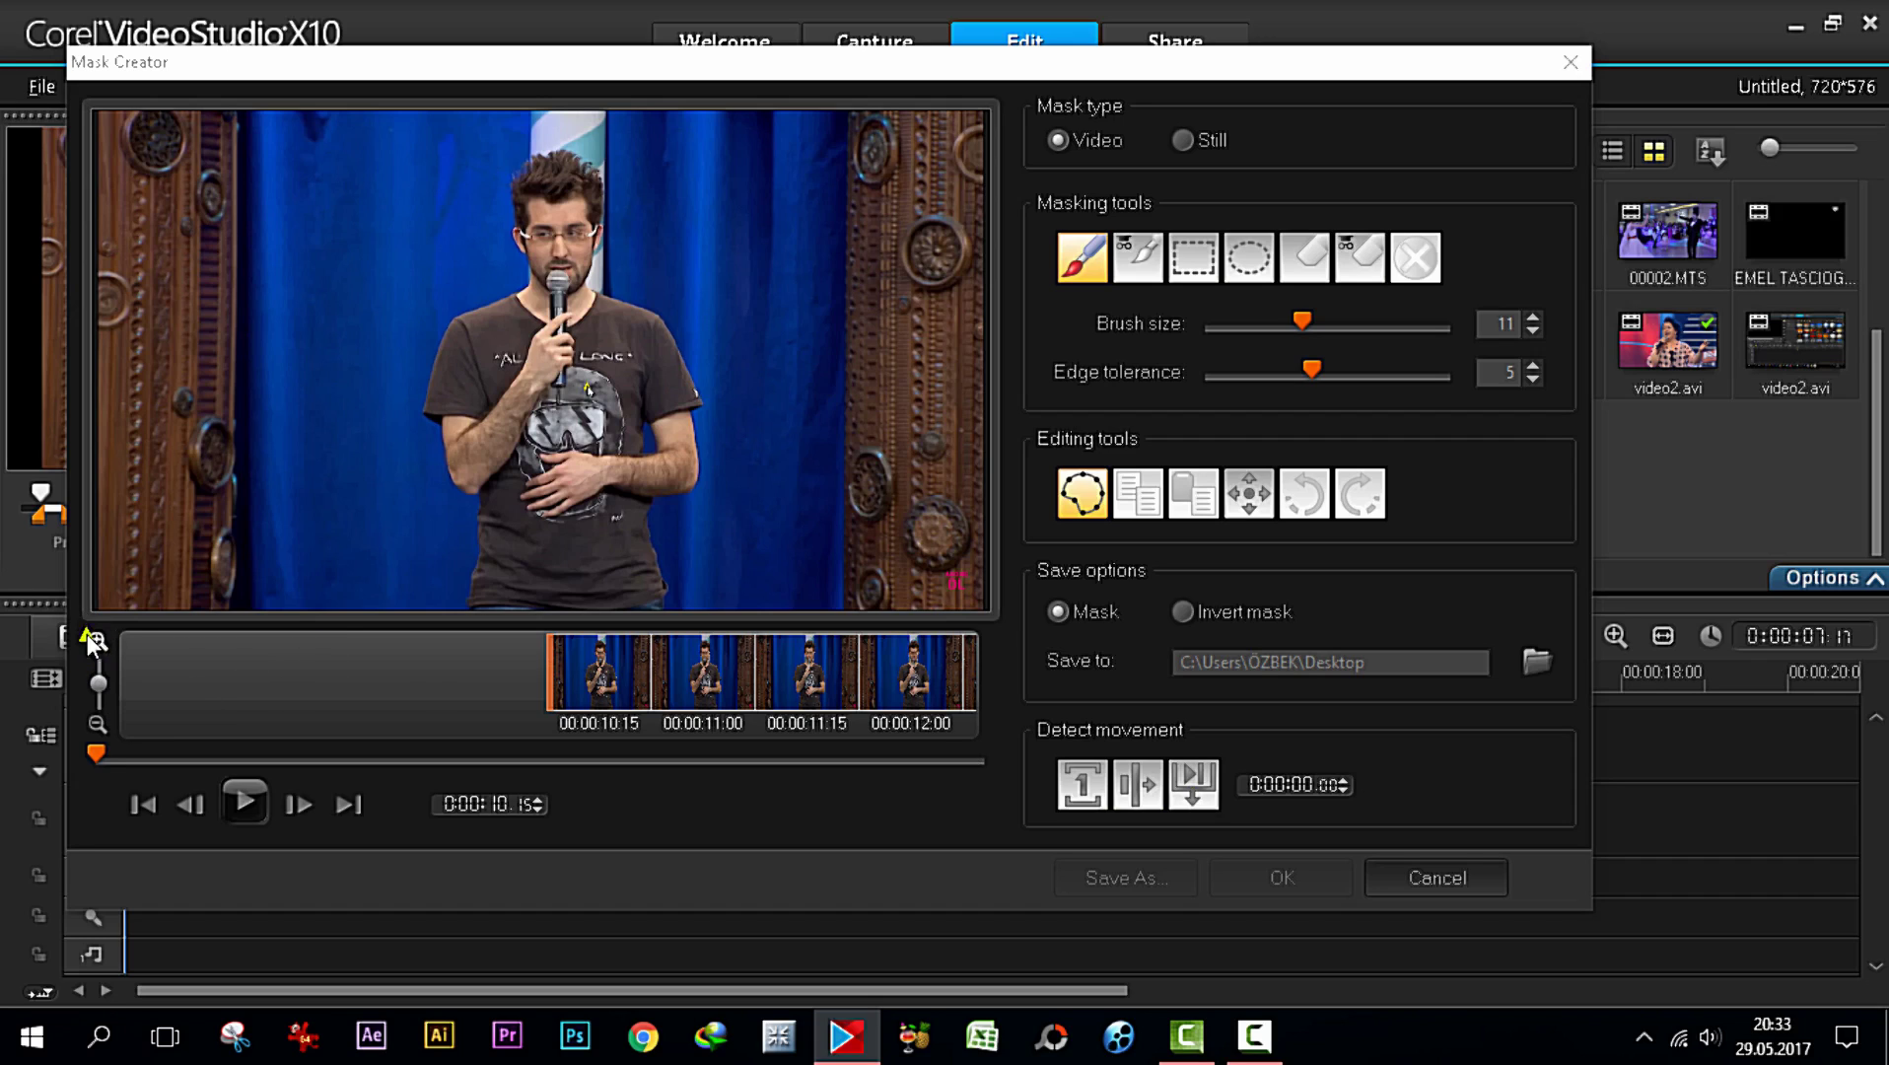
Examine the clip's filmstrip at different zoom levels down to single frames, scrub a few frames ahead and return to the first frame
left_click(97, 728)
left_click(97, 730)
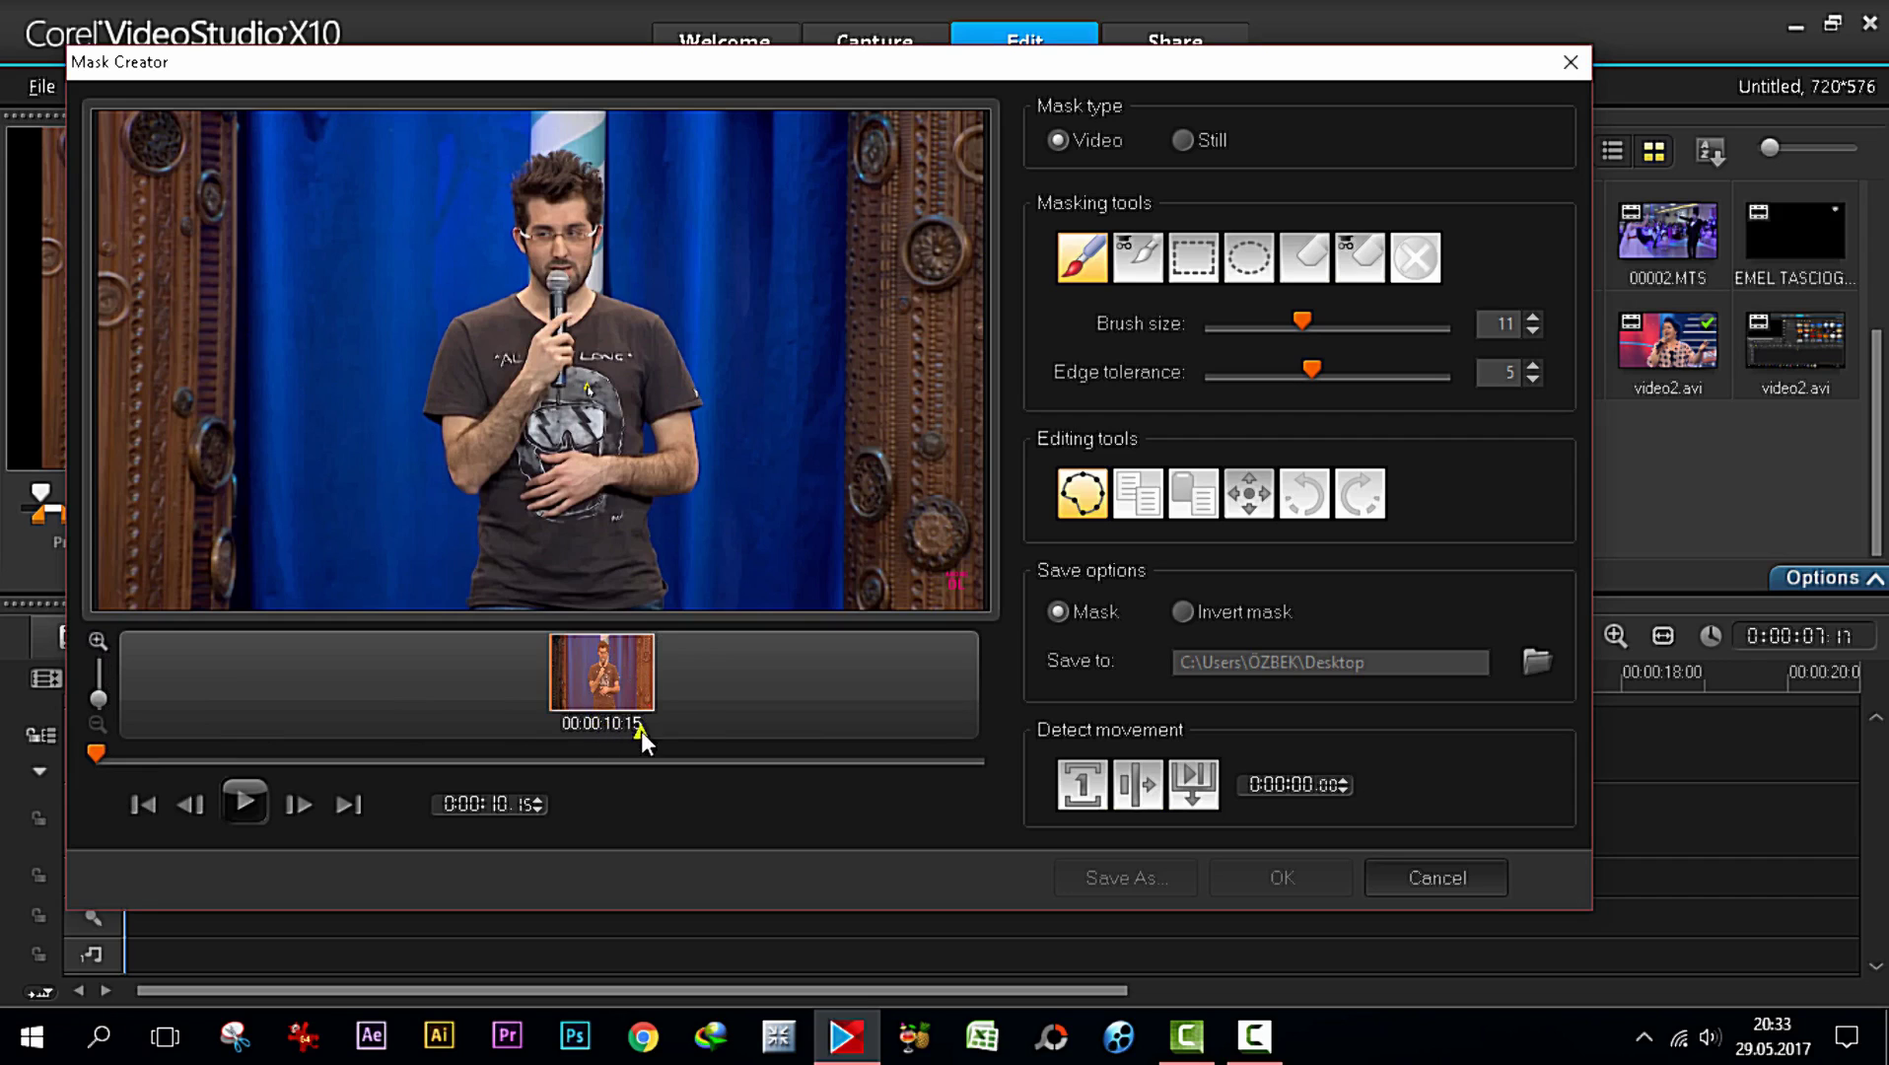
left_click(94, 642)
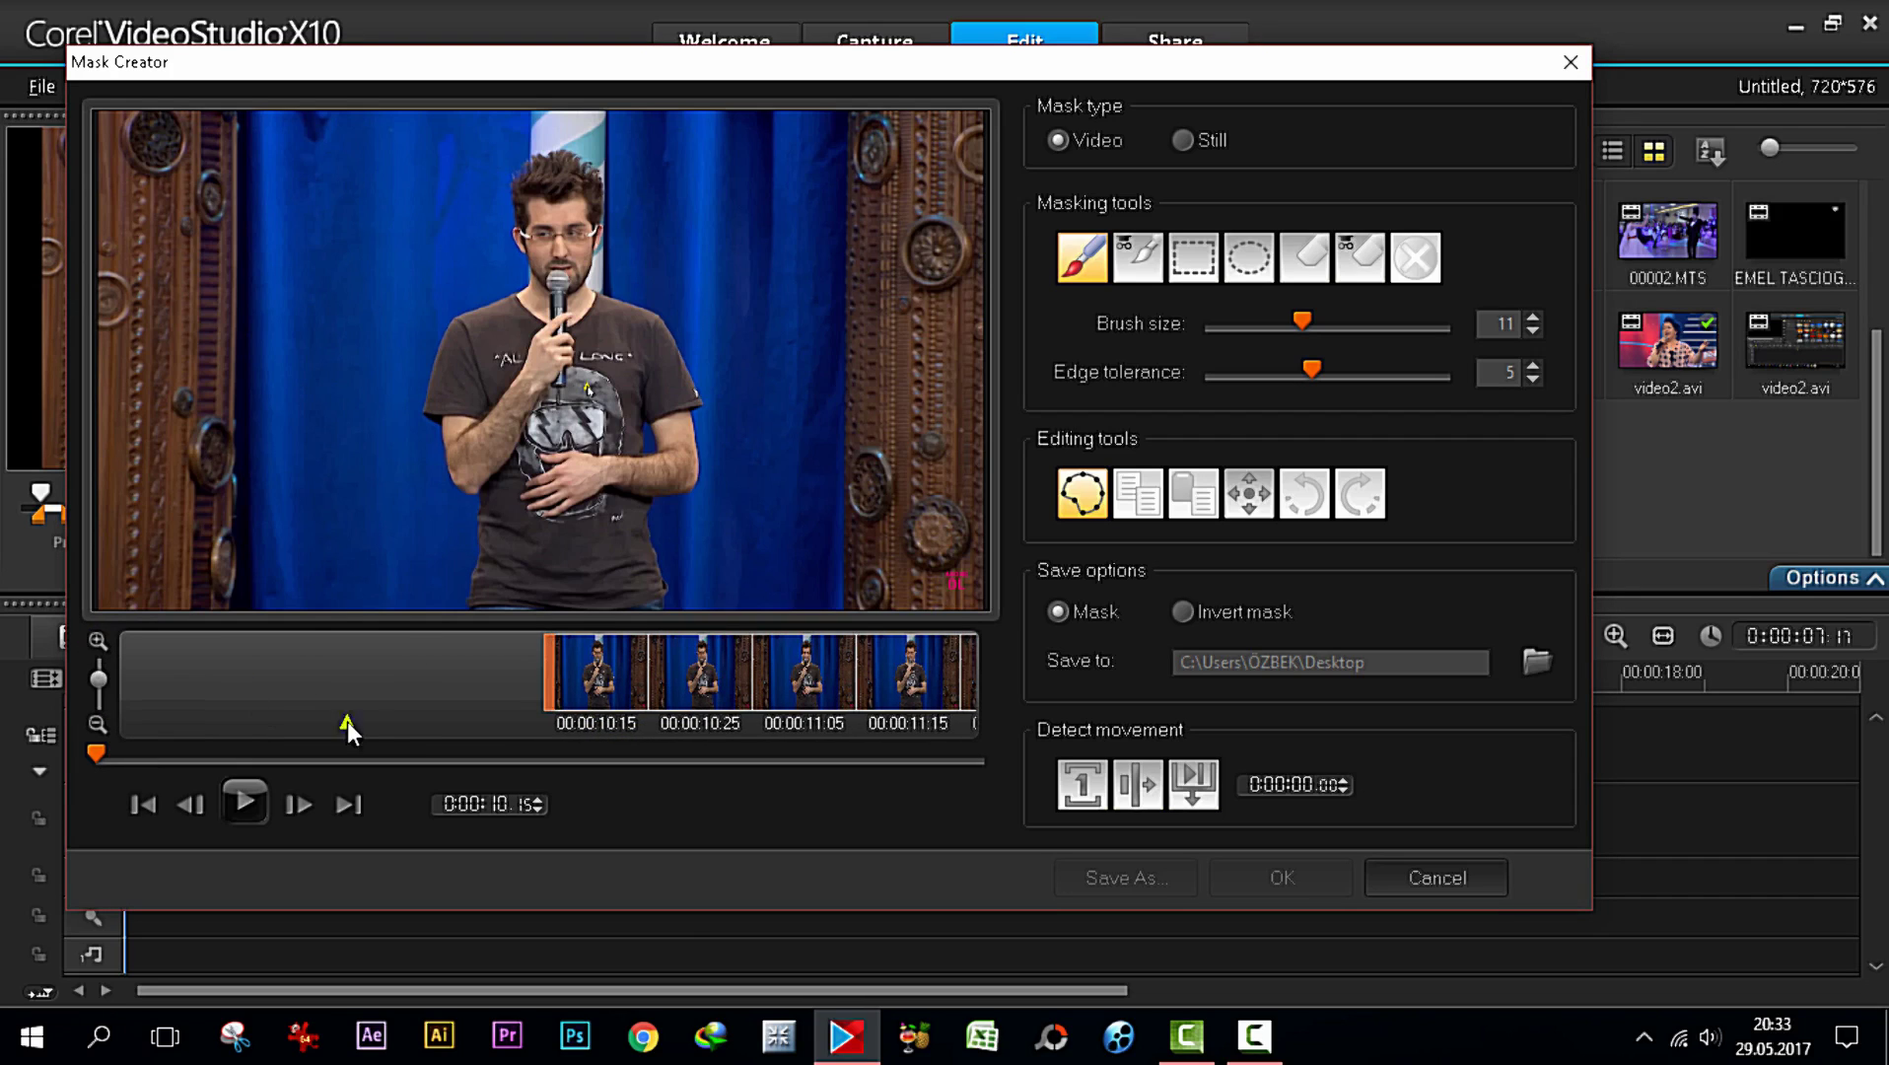
left_click(99, 641)
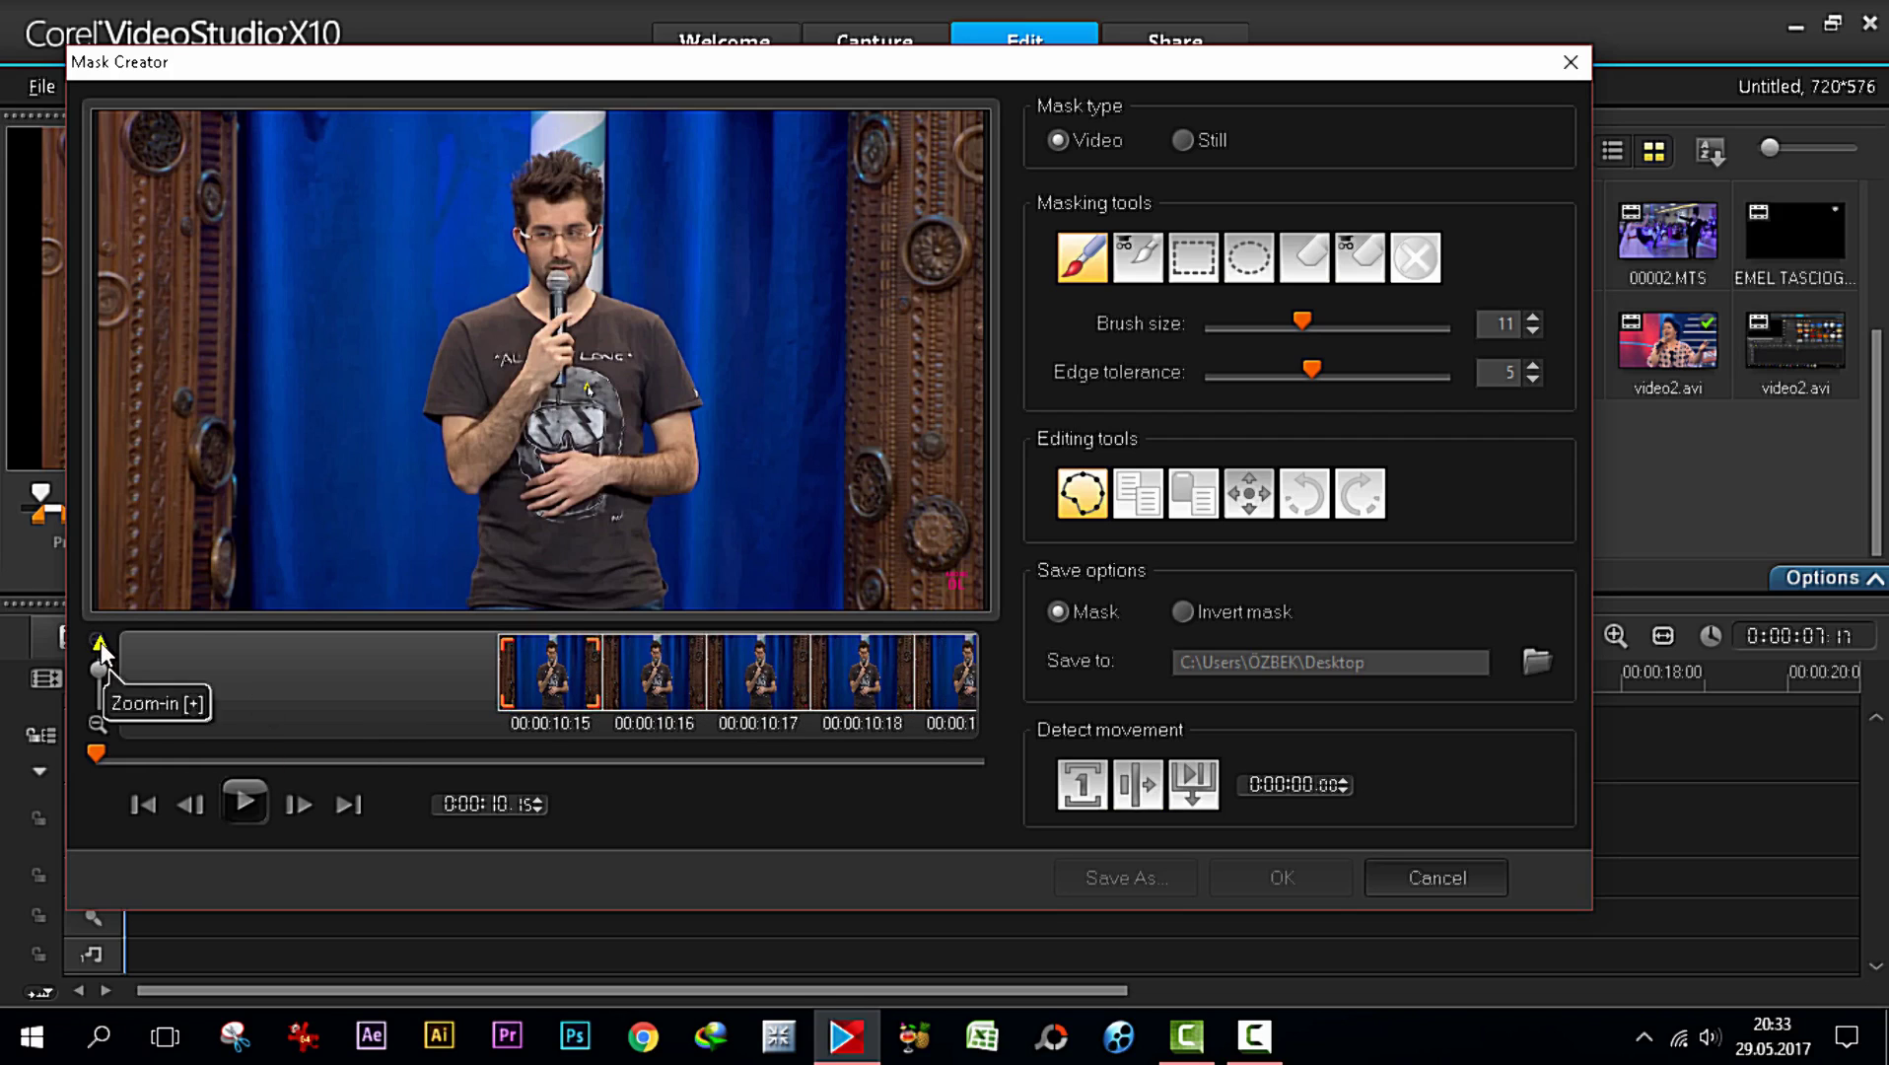
mouse_move(101, 752)
left_mouse_down()
mouse_move(139, 757)
mouse_move(104, 752)
left_mouse_up()
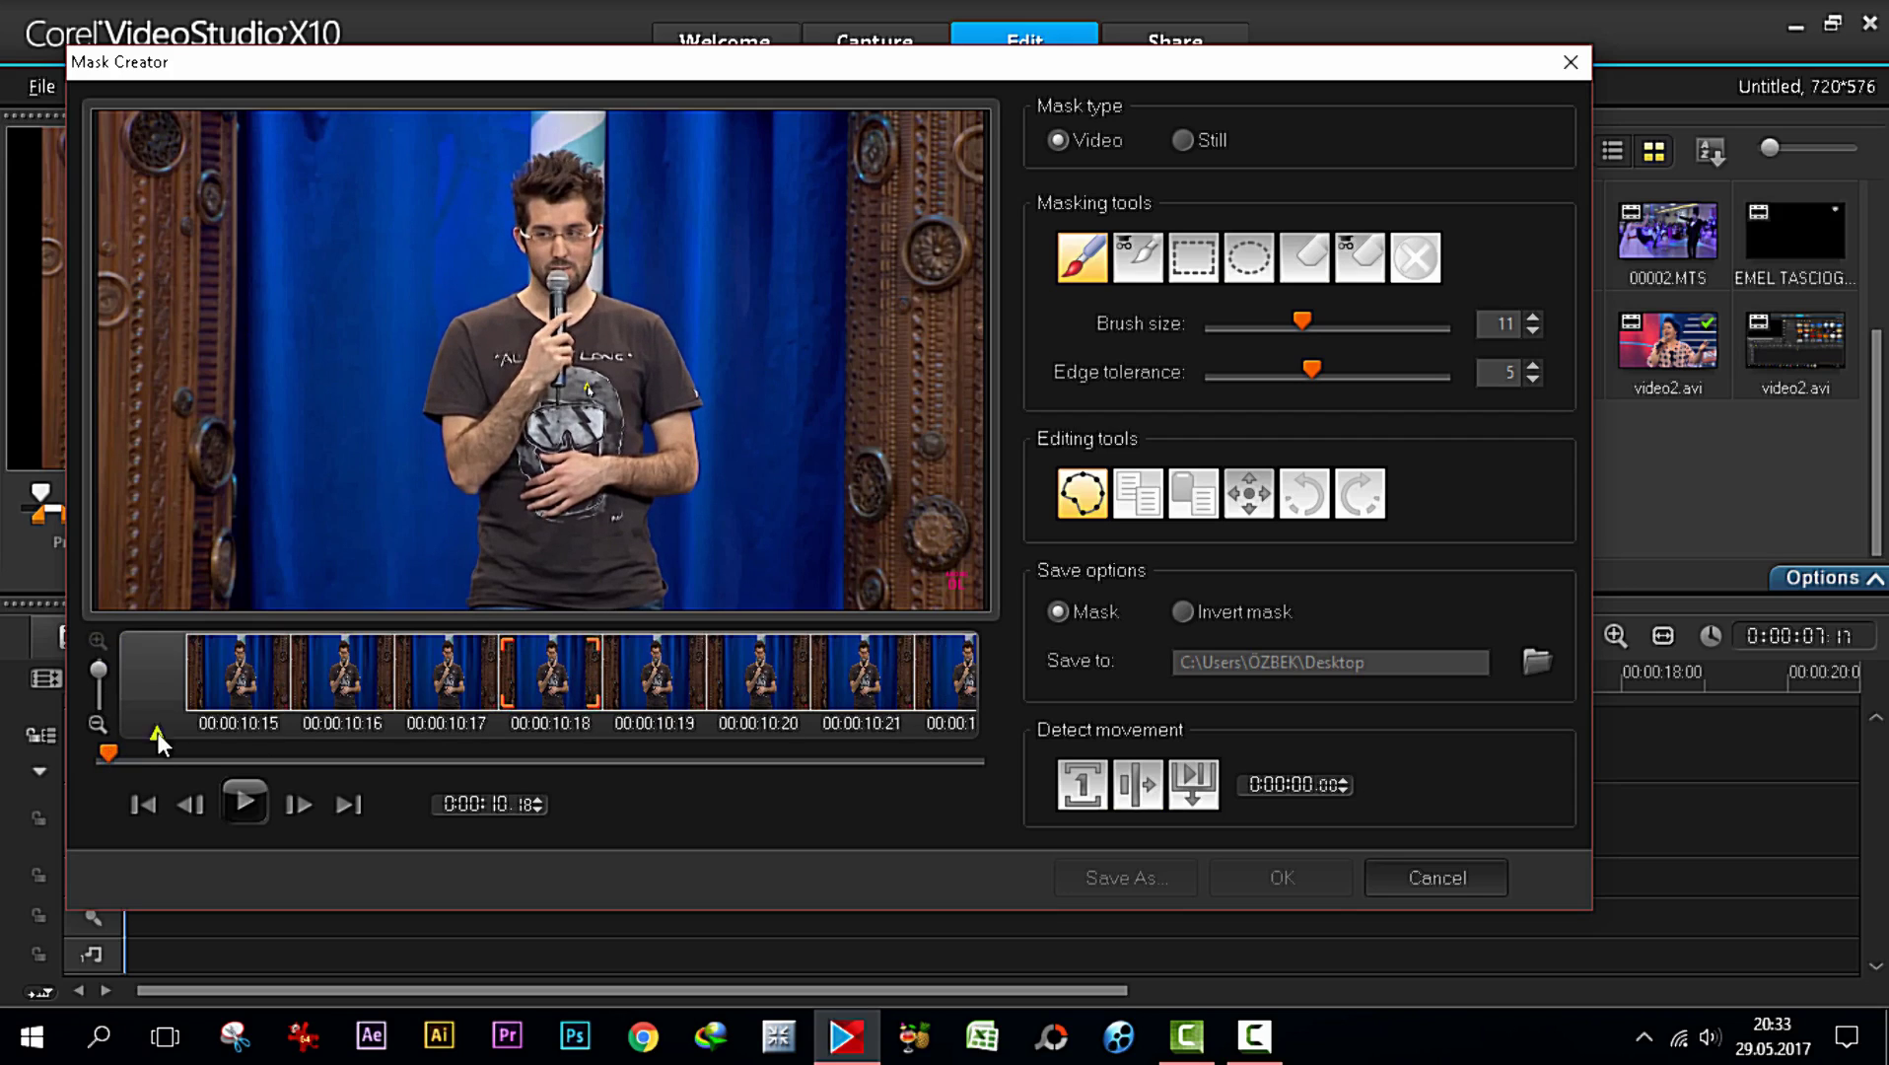
left_click(217, 697)
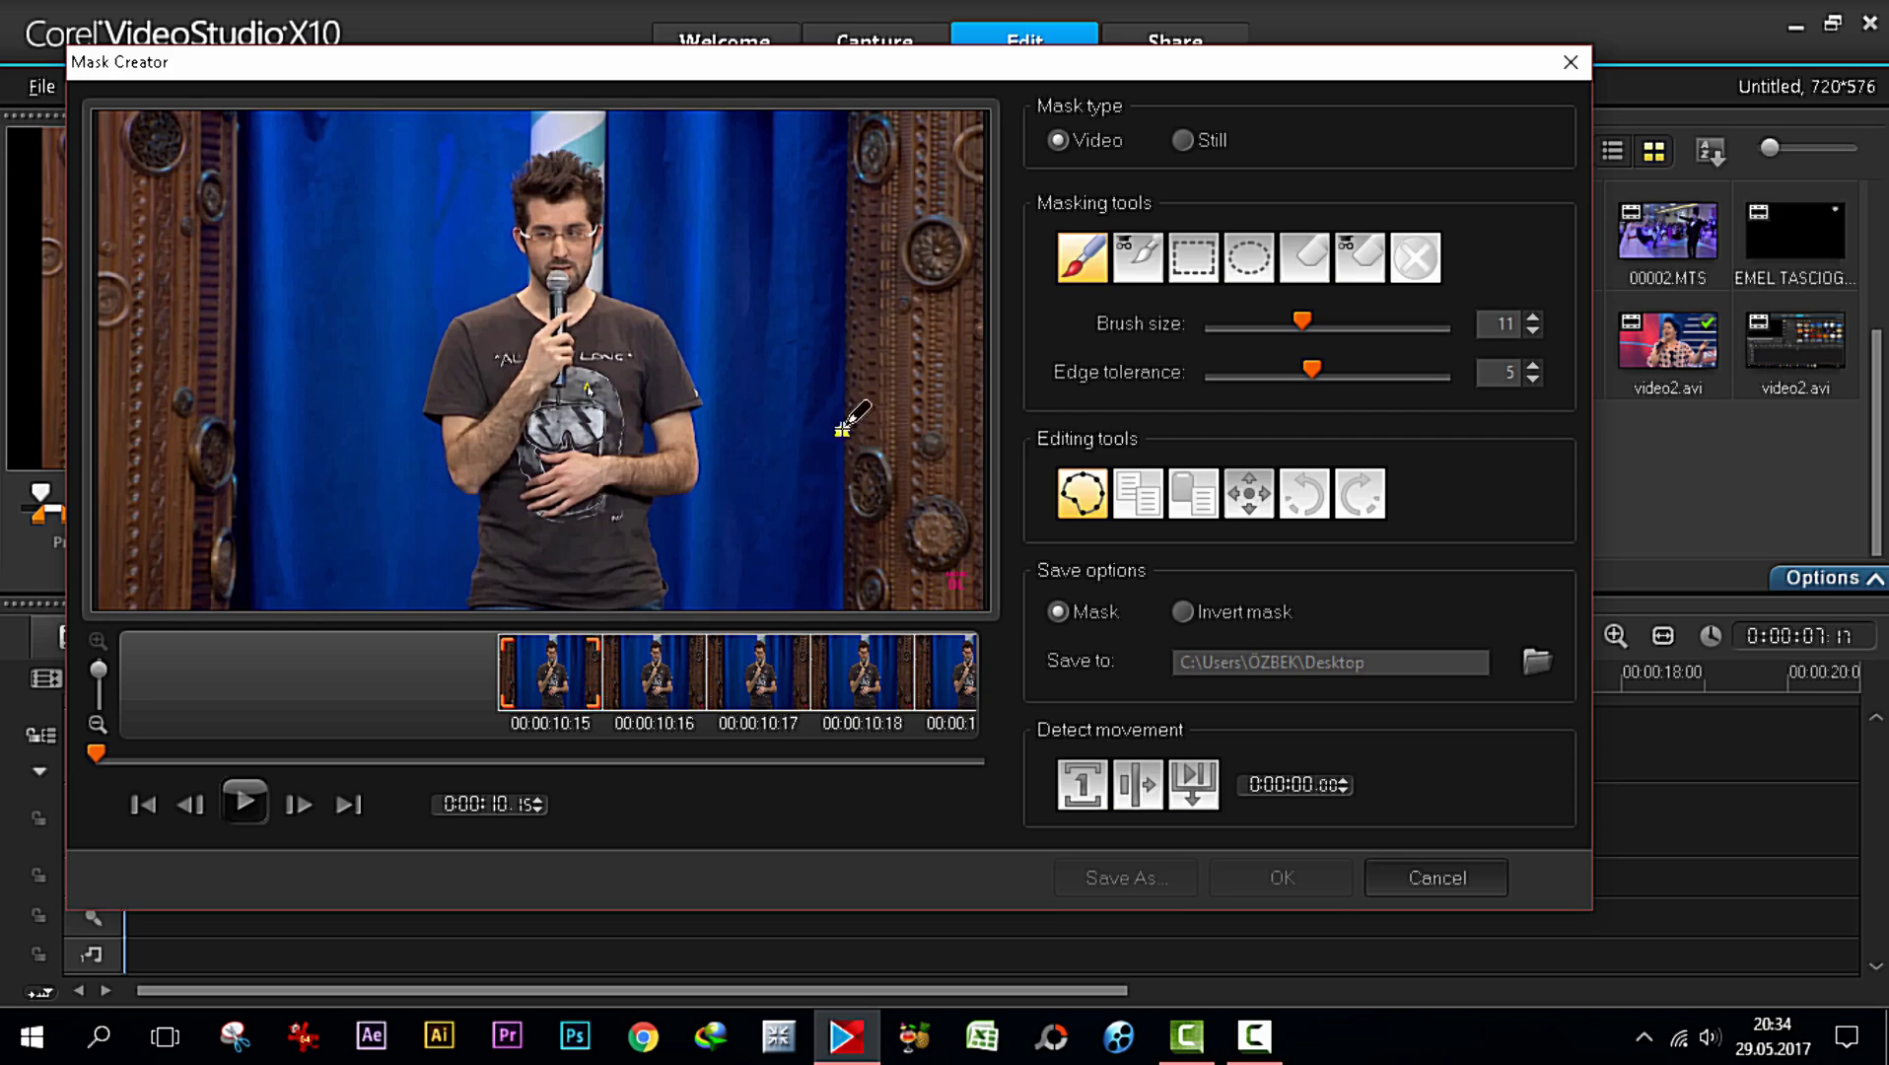
Switch the mask type to Still and draw a tall elliptical mask around the standing man
left_click(1182, 141)
left_click(1247, 257)
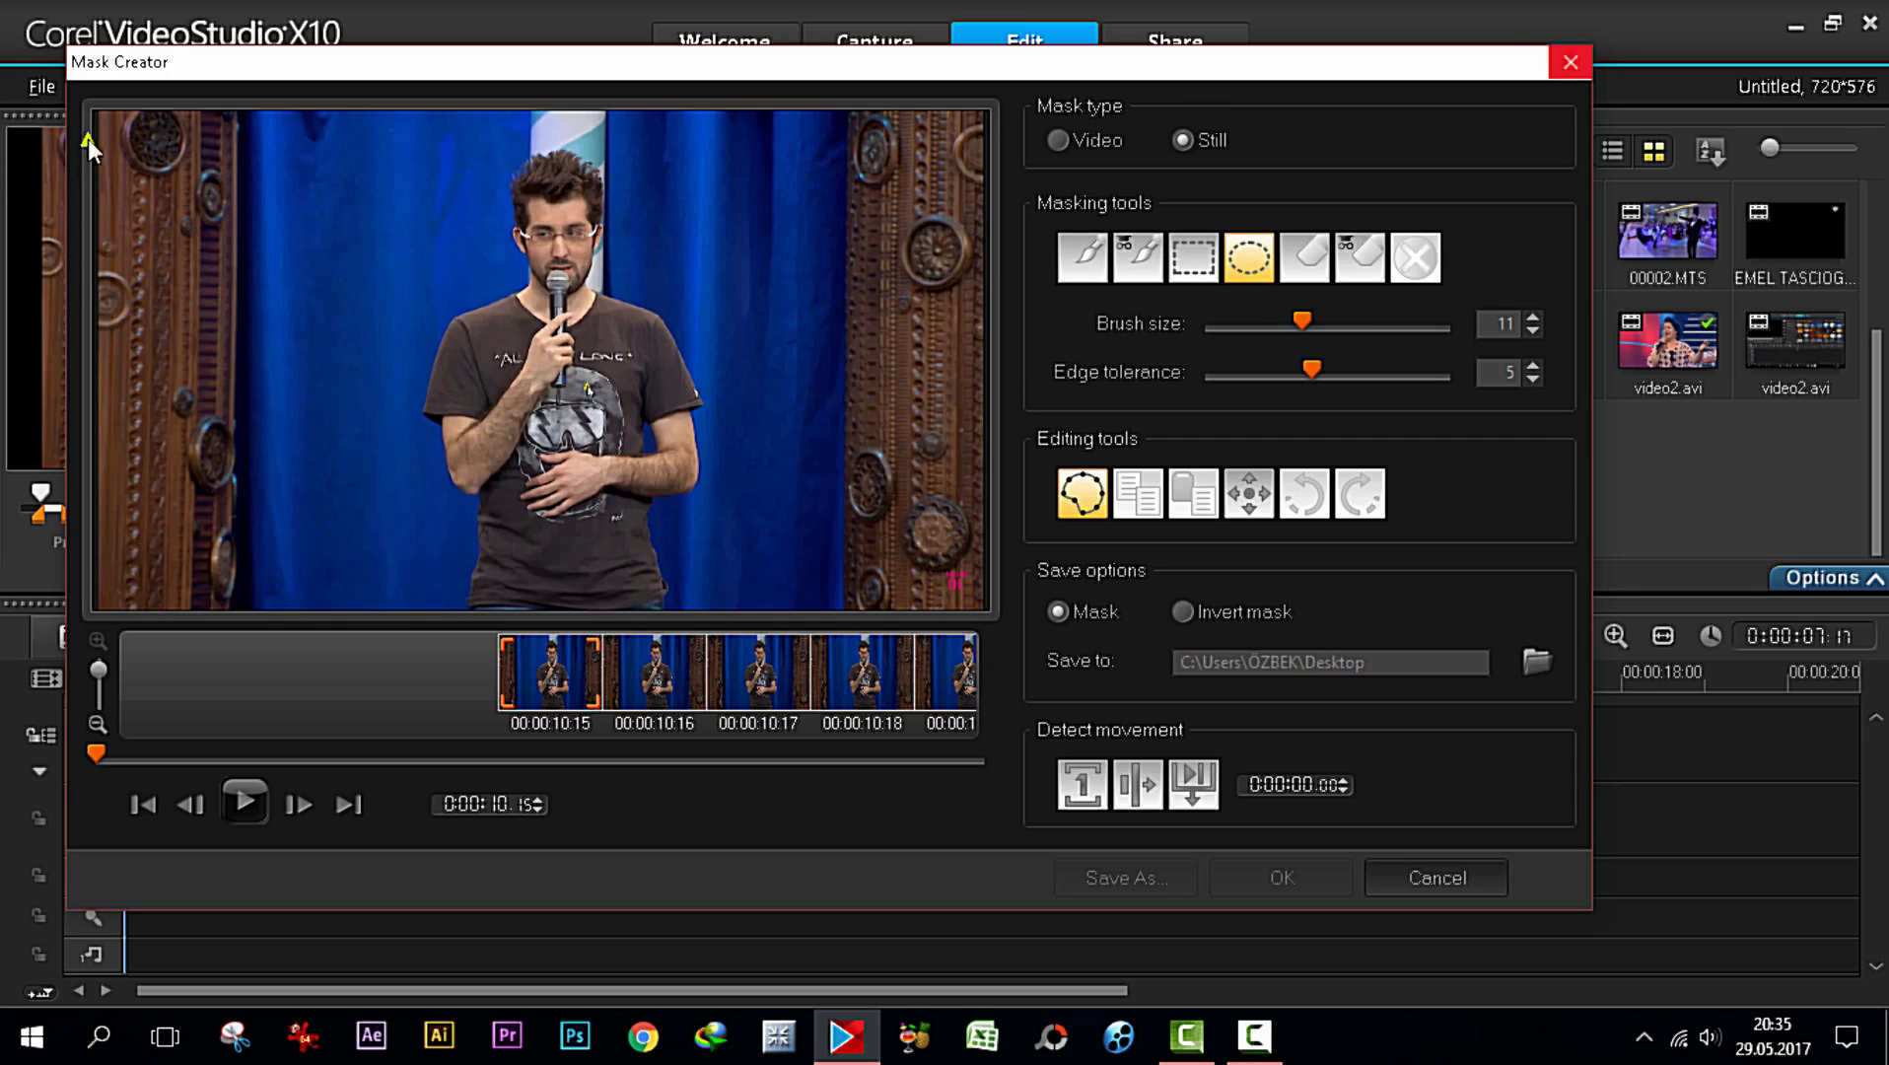
mouse_move(294, 139)
left_mouse_down()
mouse_move(376, 177)
mouse_move(688, 527)
mouse_move(691, 684)
left_mouse_up()
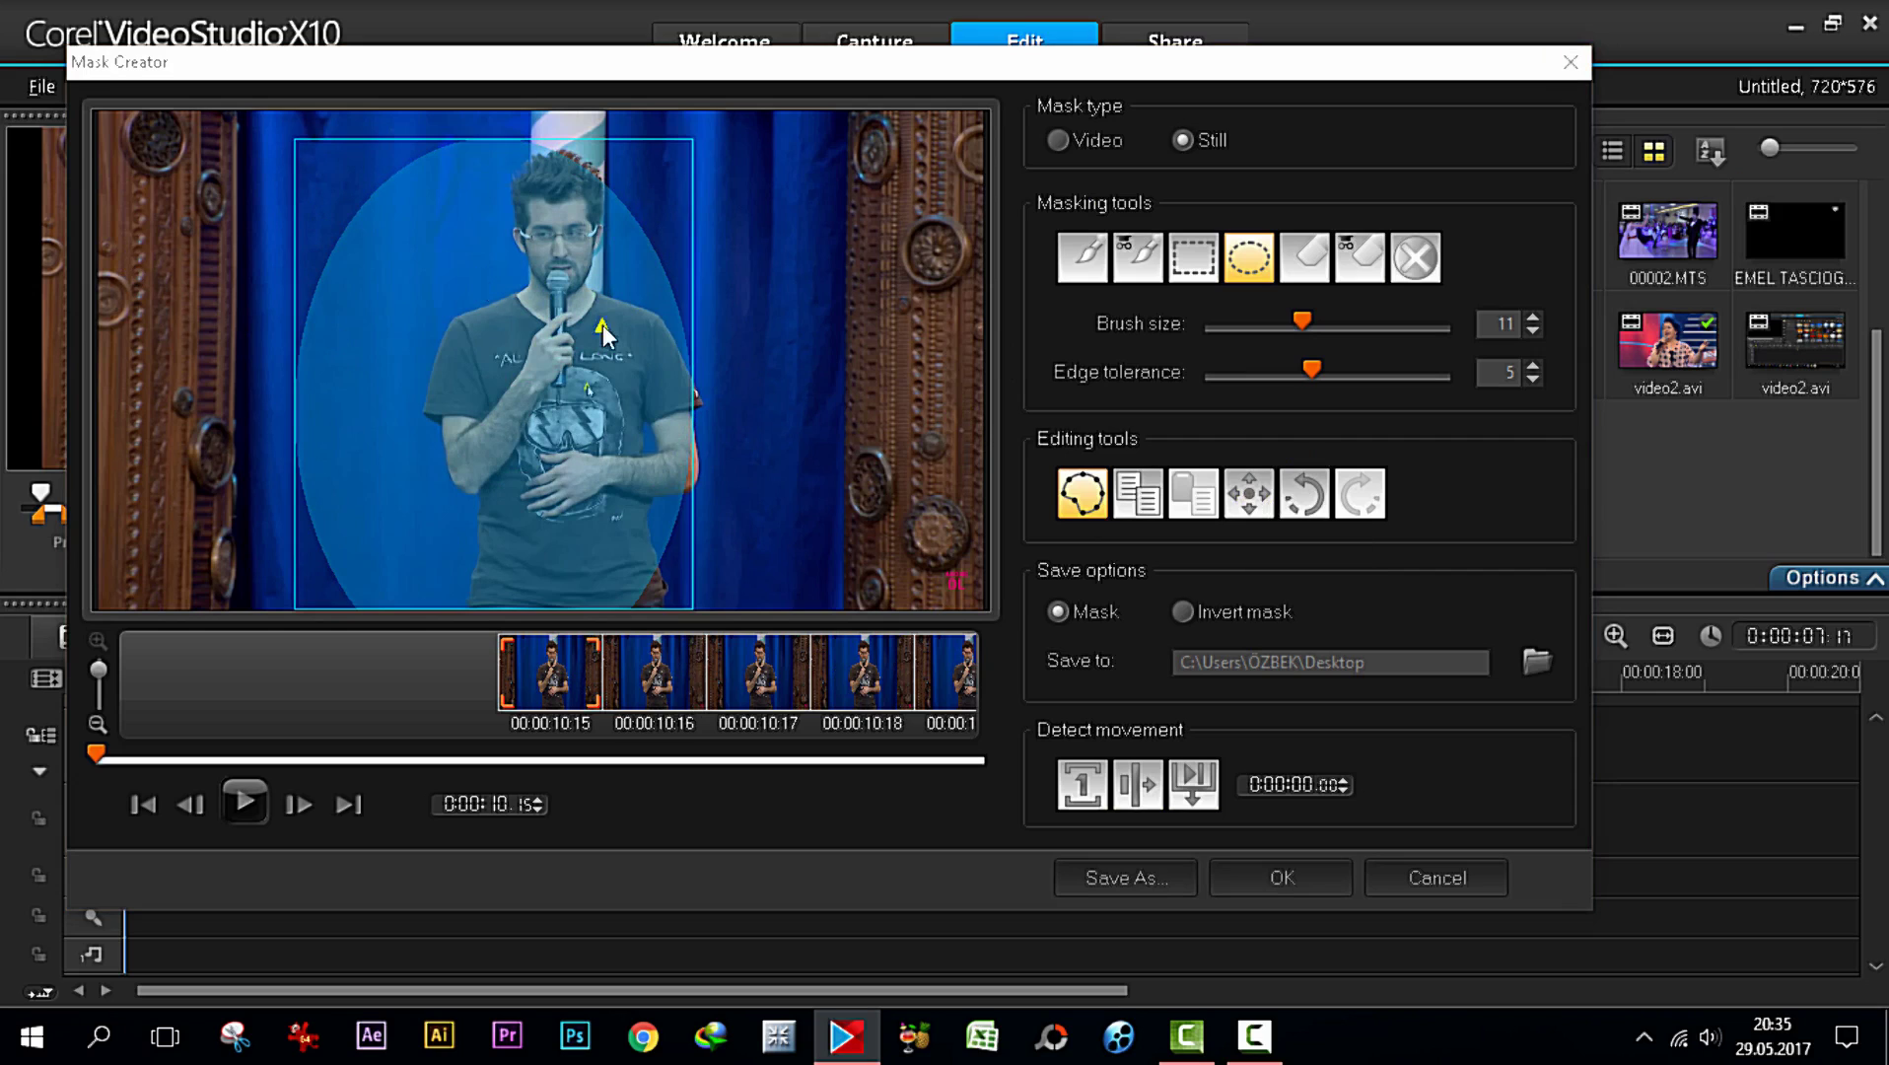
Move the elliptical mask sideways to centre it on the man, and apply the mask to create the overlay clip
left_click(1258, 501)
left_click_drag(463, 295, 541, 303)
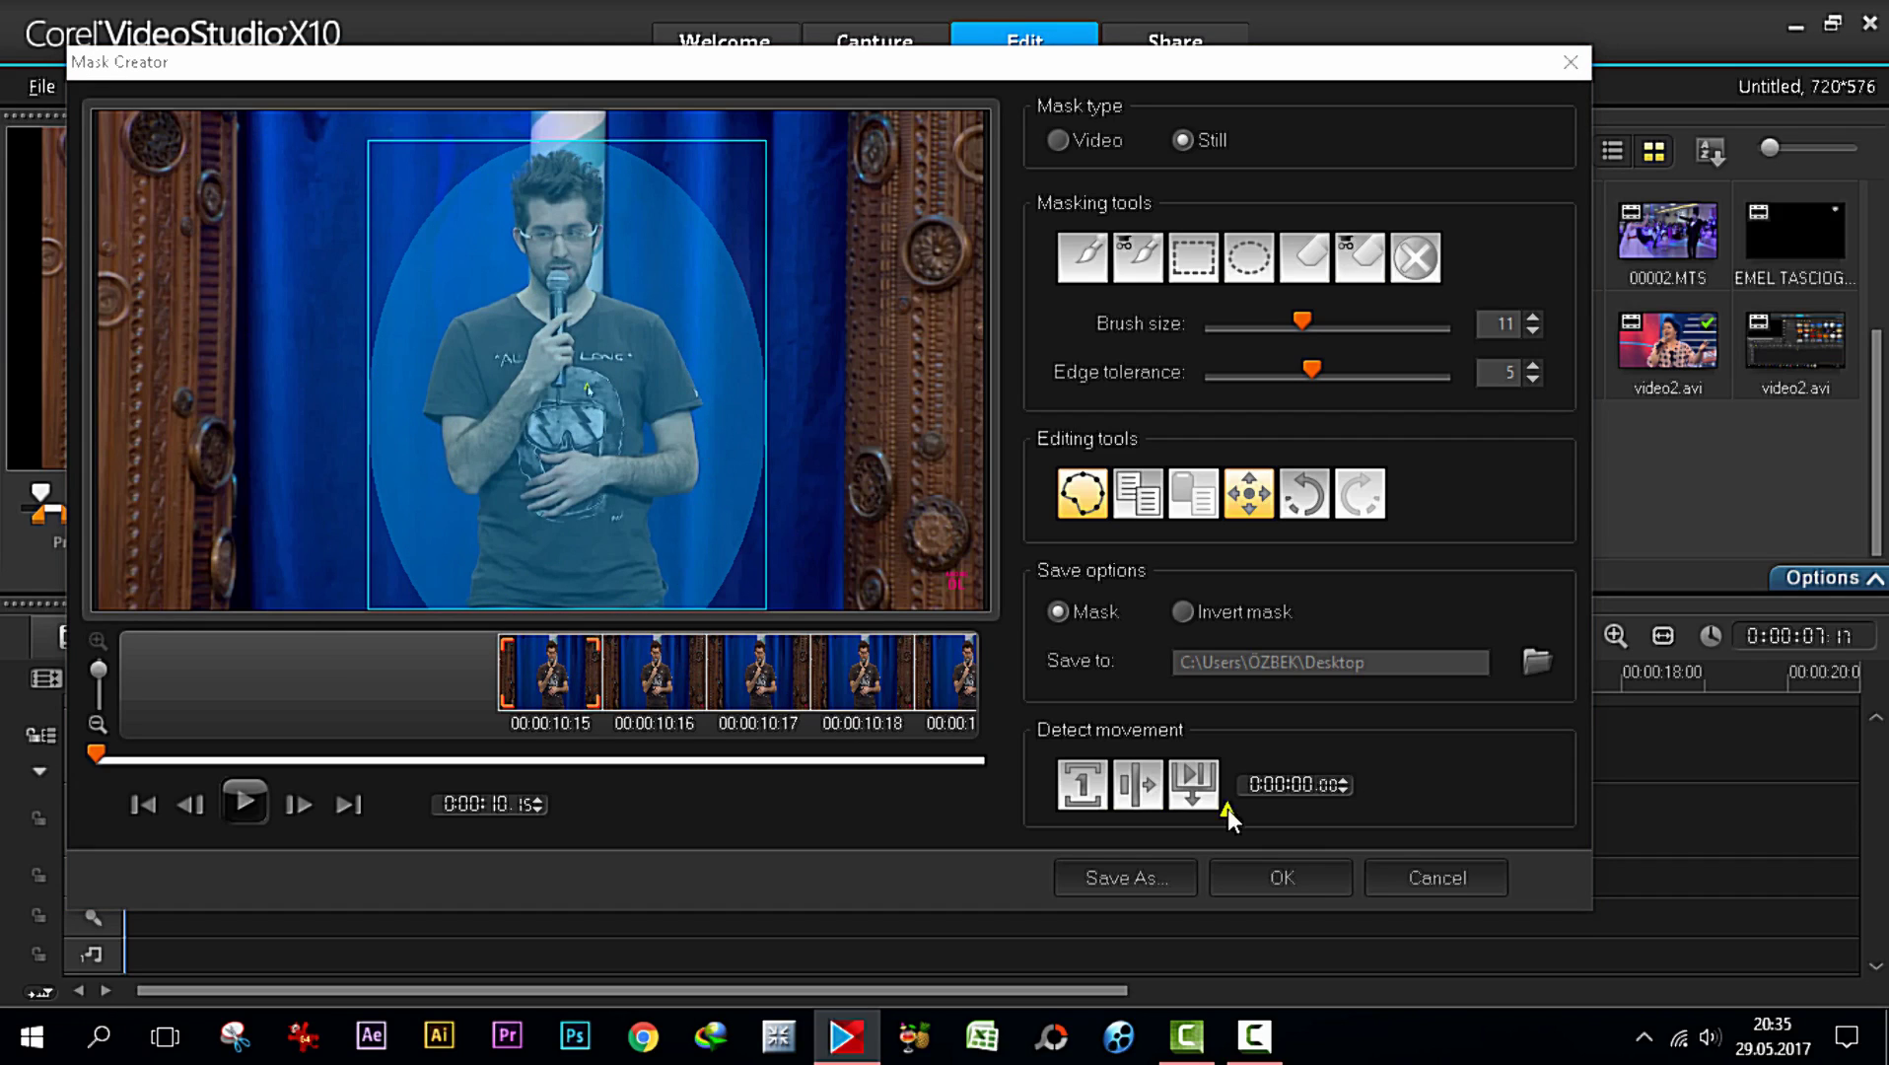
left_click(1271, 884)
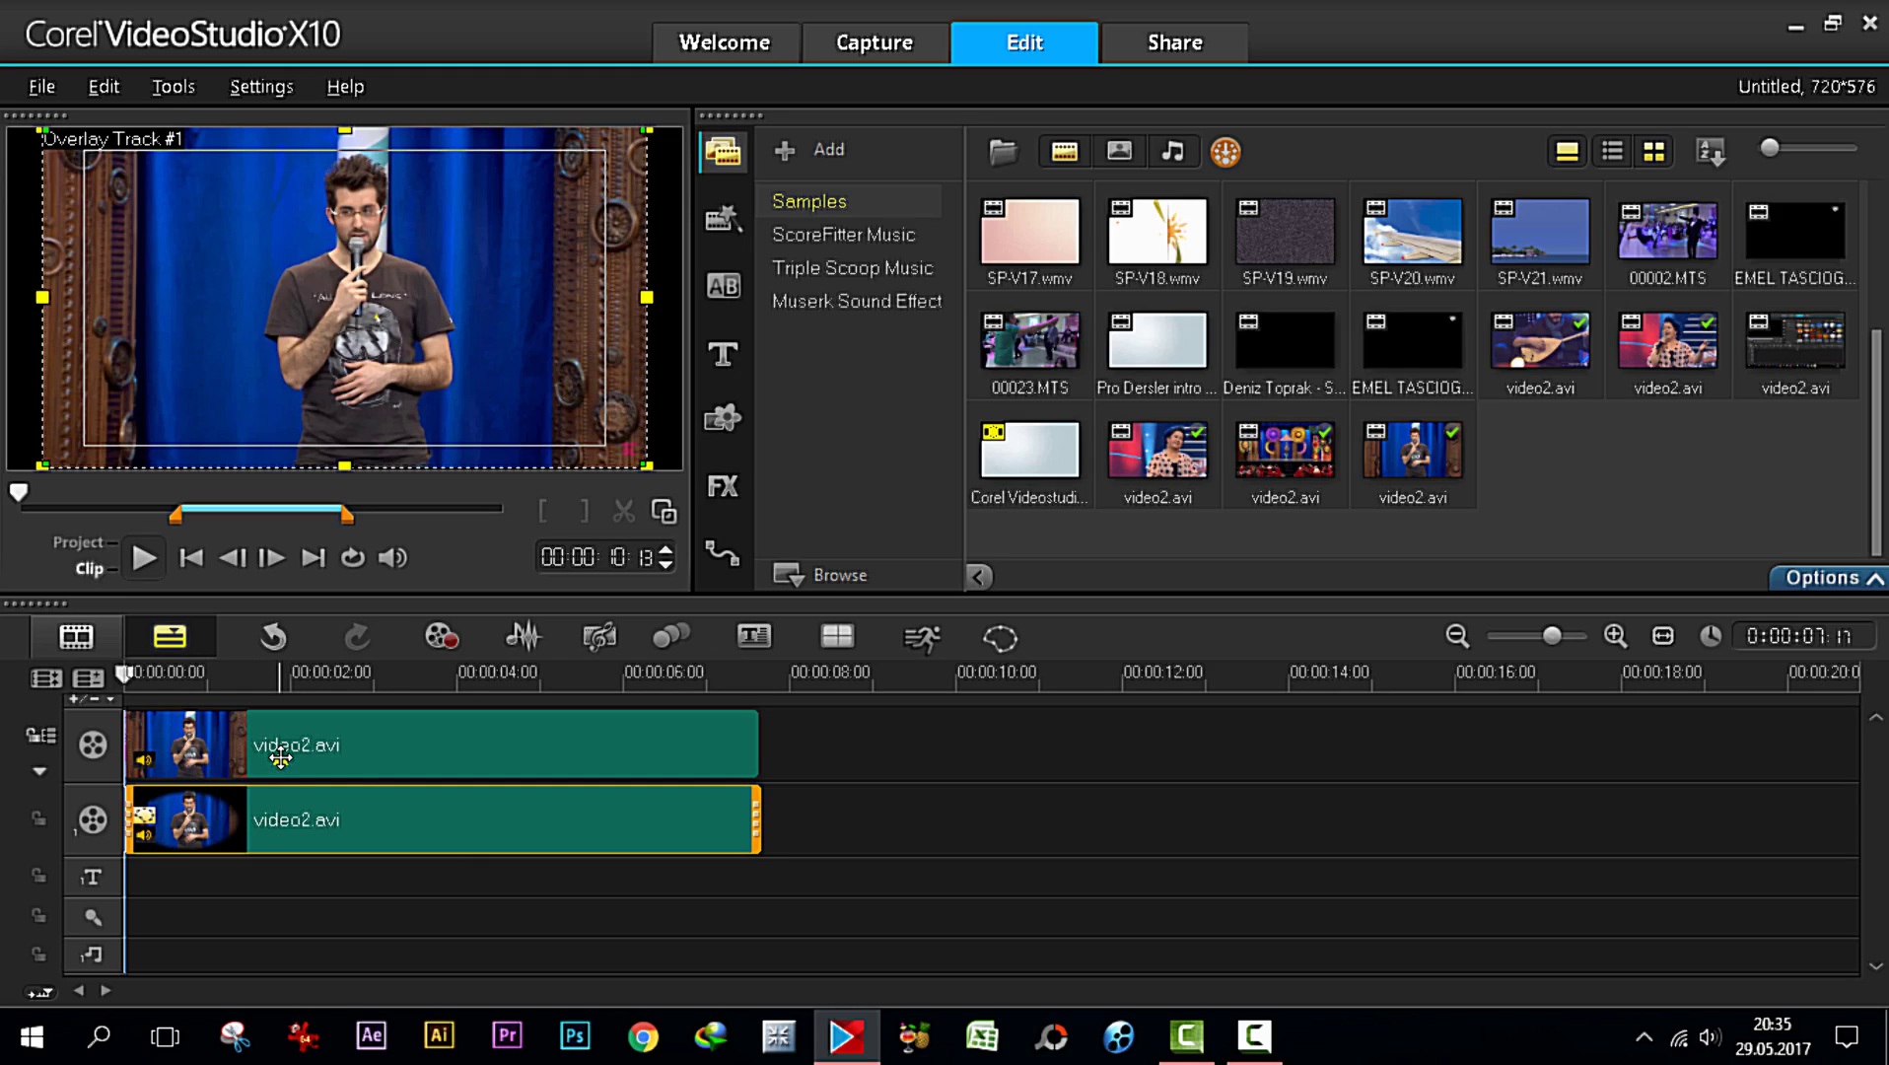
Apply the Duotone filter to the video2.avi clip on the main video track
left_click(722, 487)
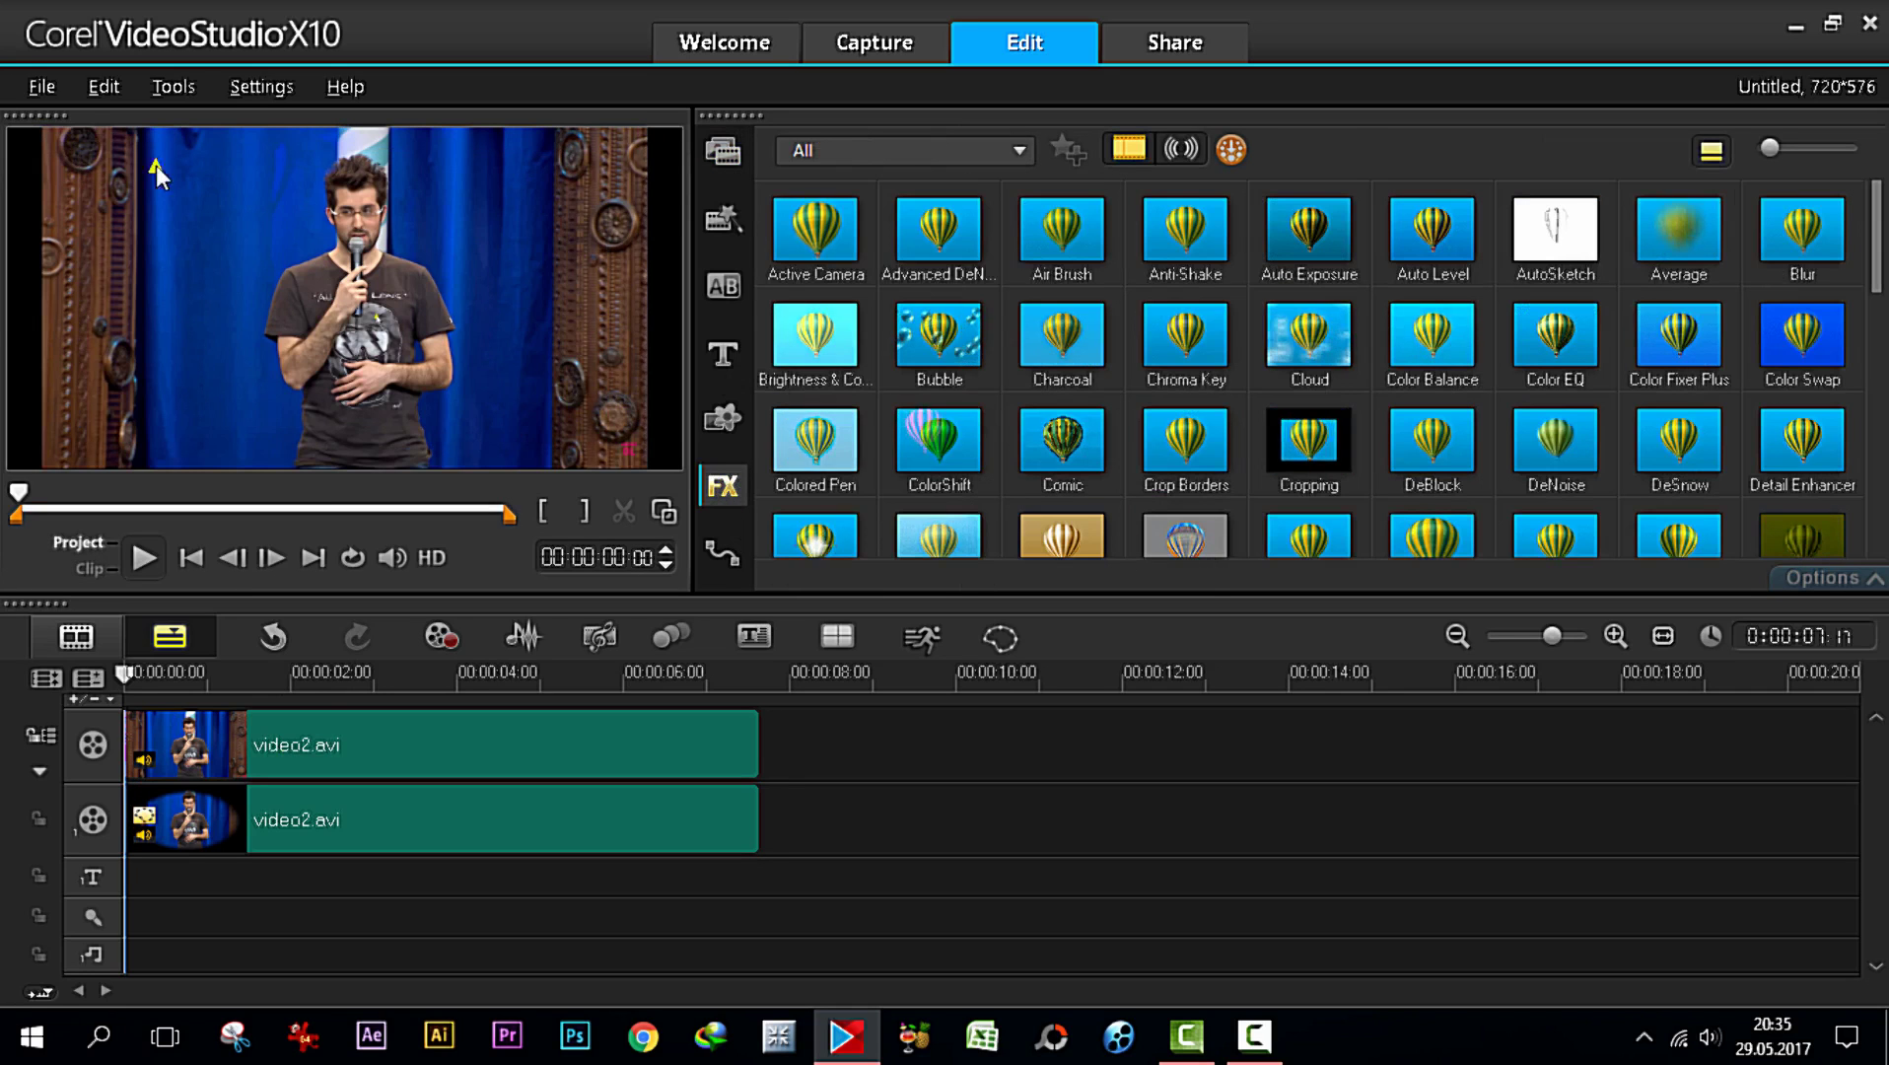
scroll(1272, 444, "down", 4)
scroll(1122, 443, "up", 2)
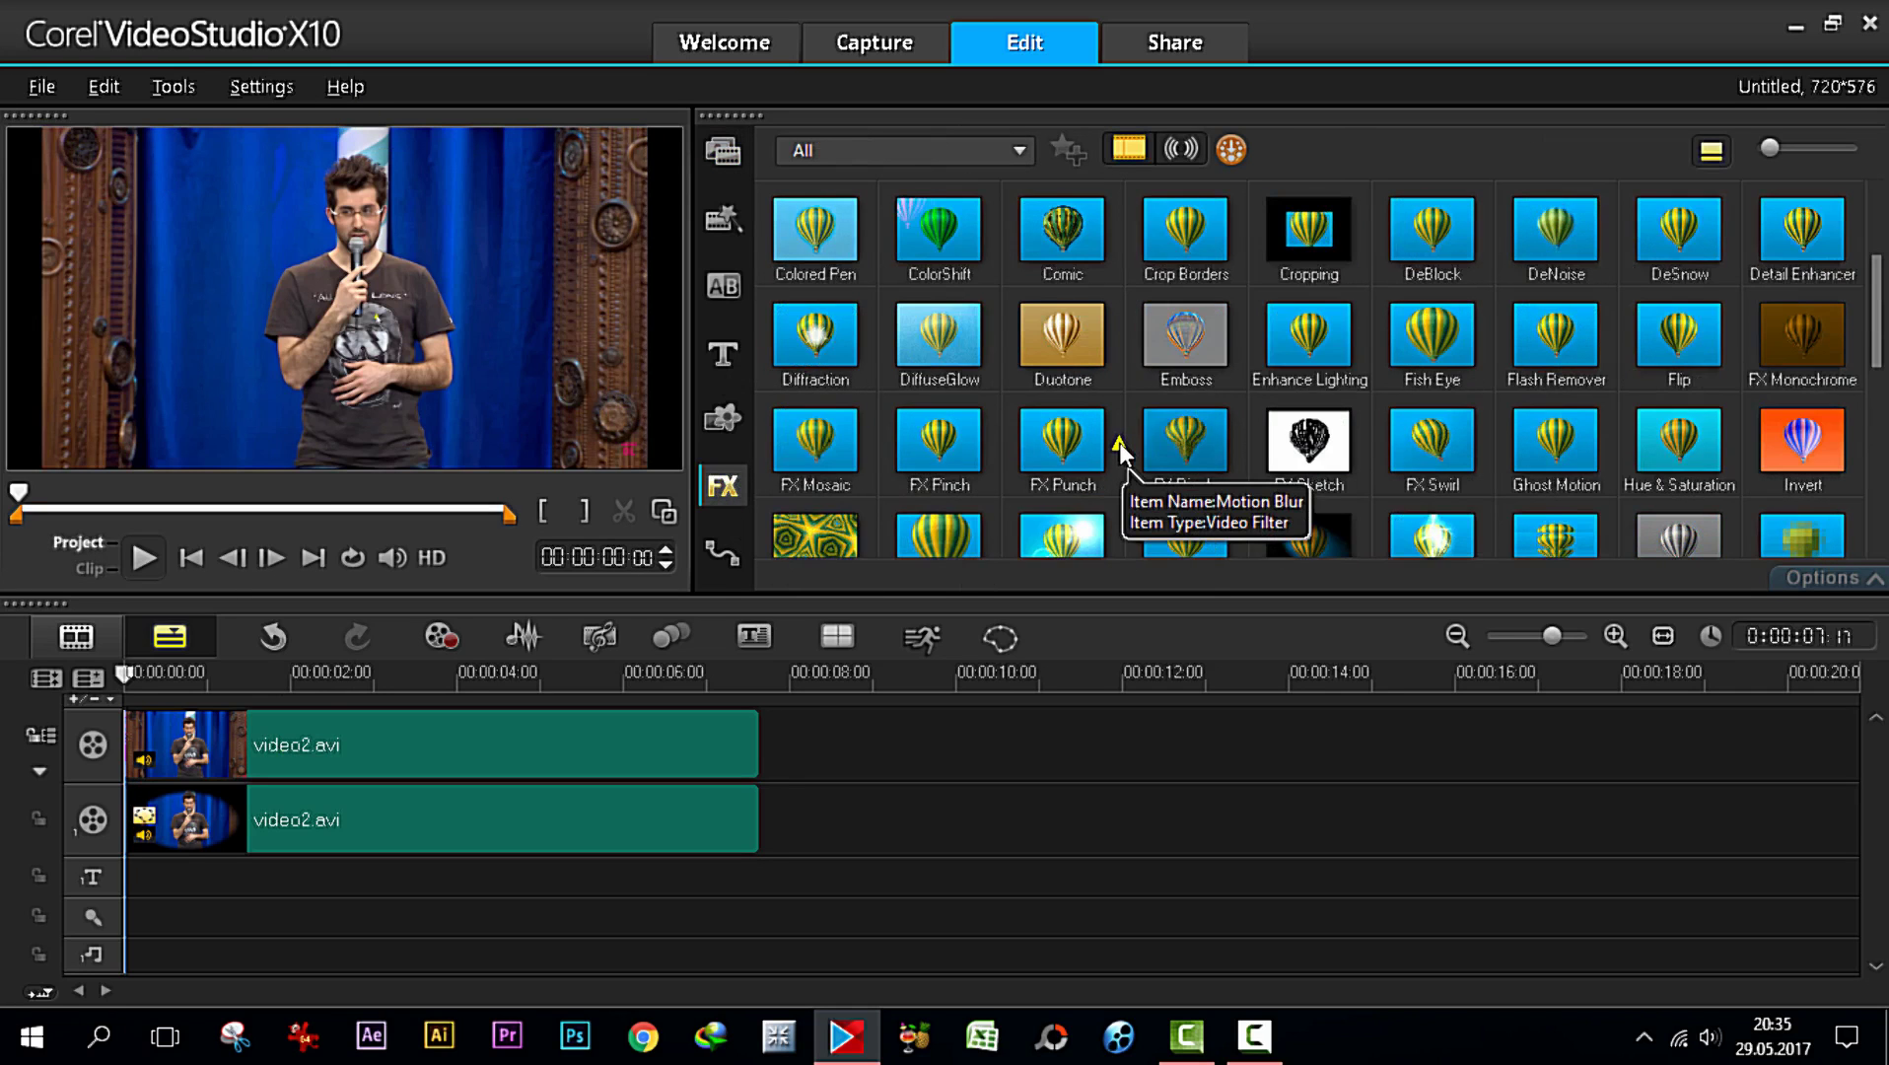
left_click(1060, 340)
left_click_drag(1054, 352, 706, 781)
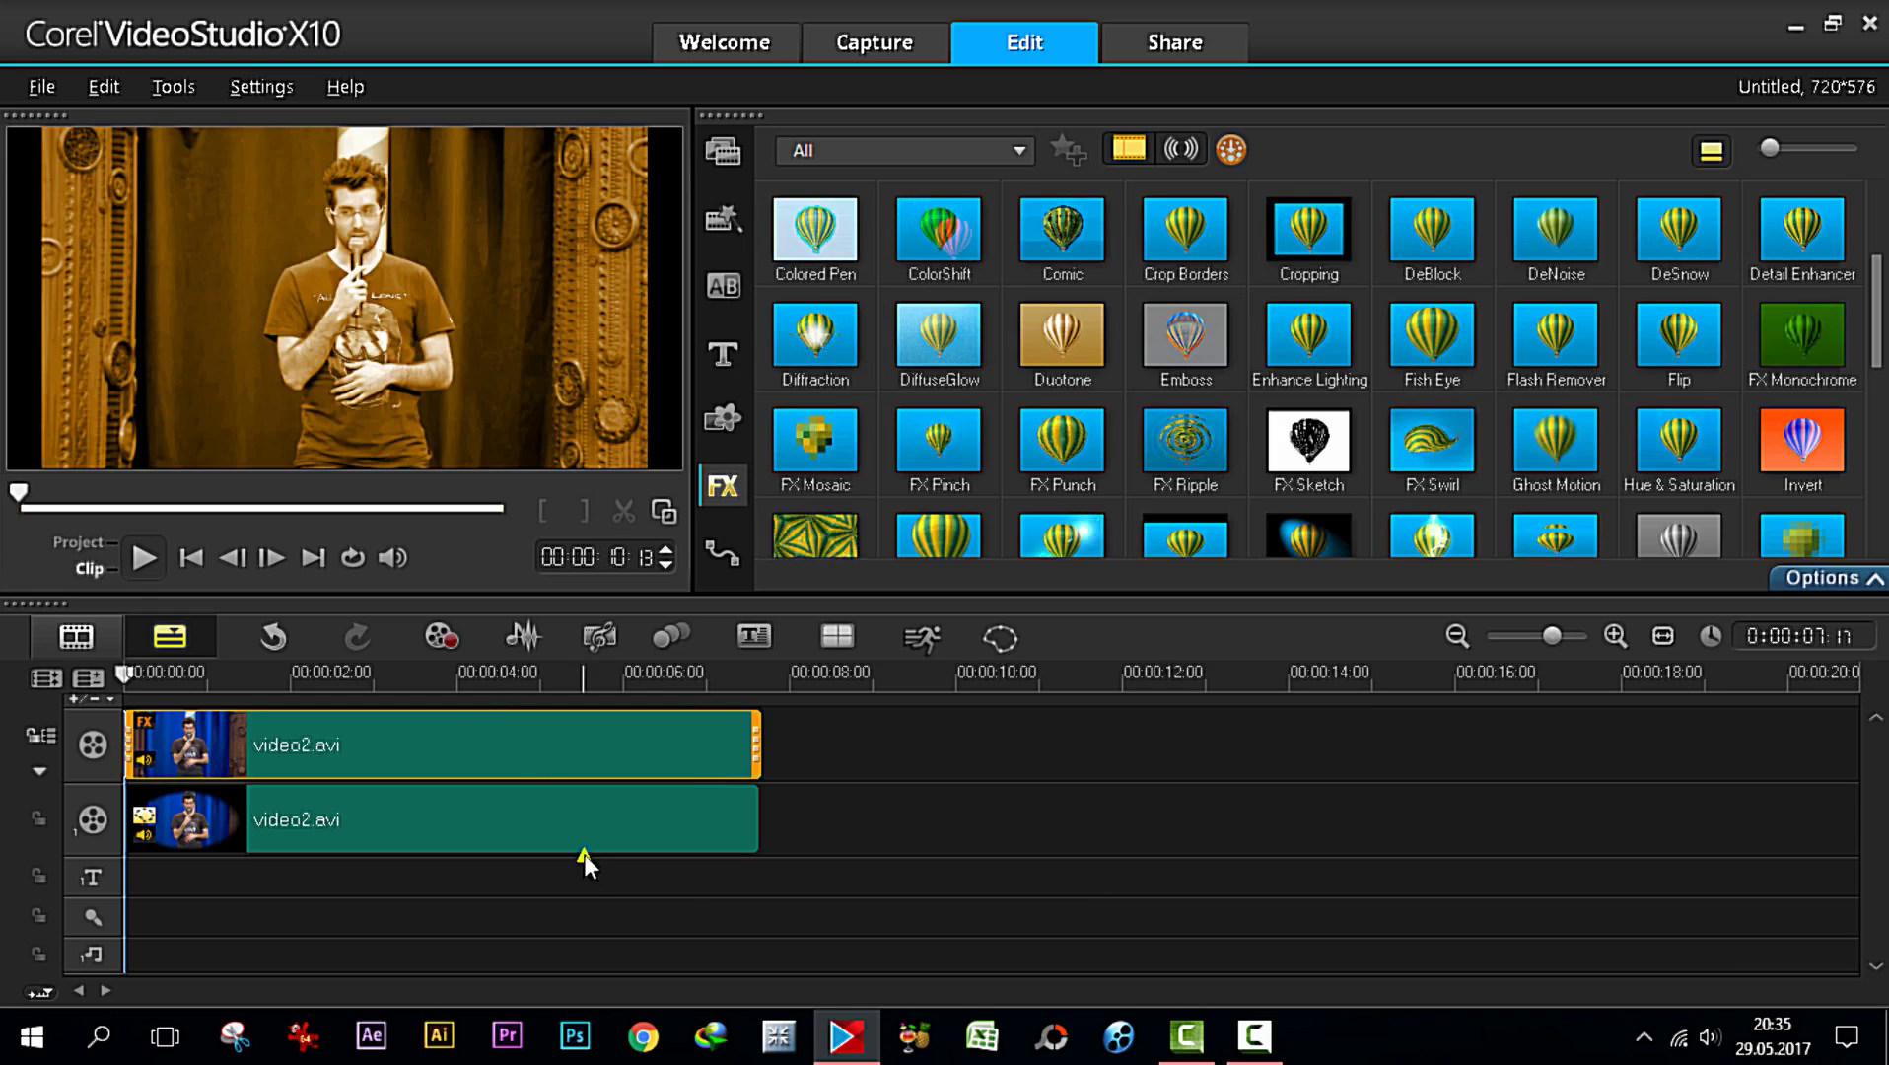
Play back the whole project to preview the Duotone filter with the masked overlay, and undo the filter
left_click(320, 828)
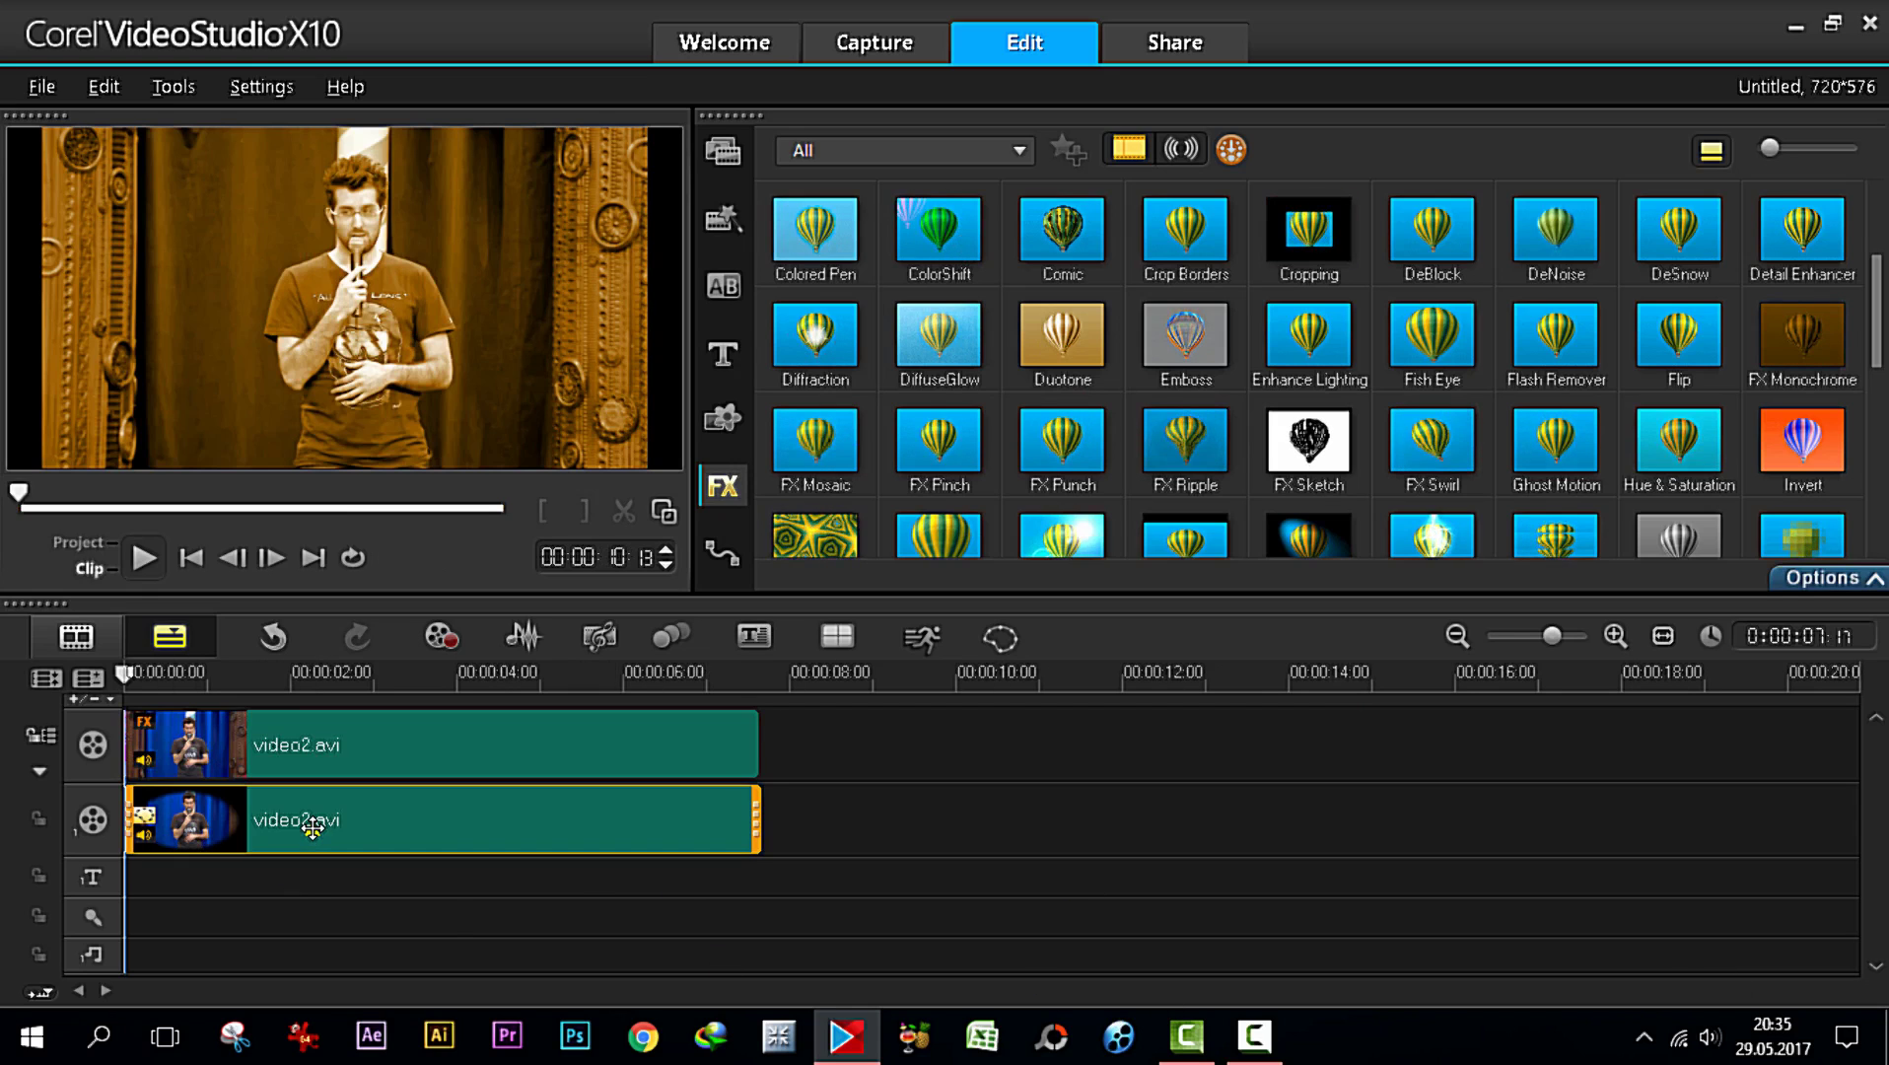
left_click(71, 545)
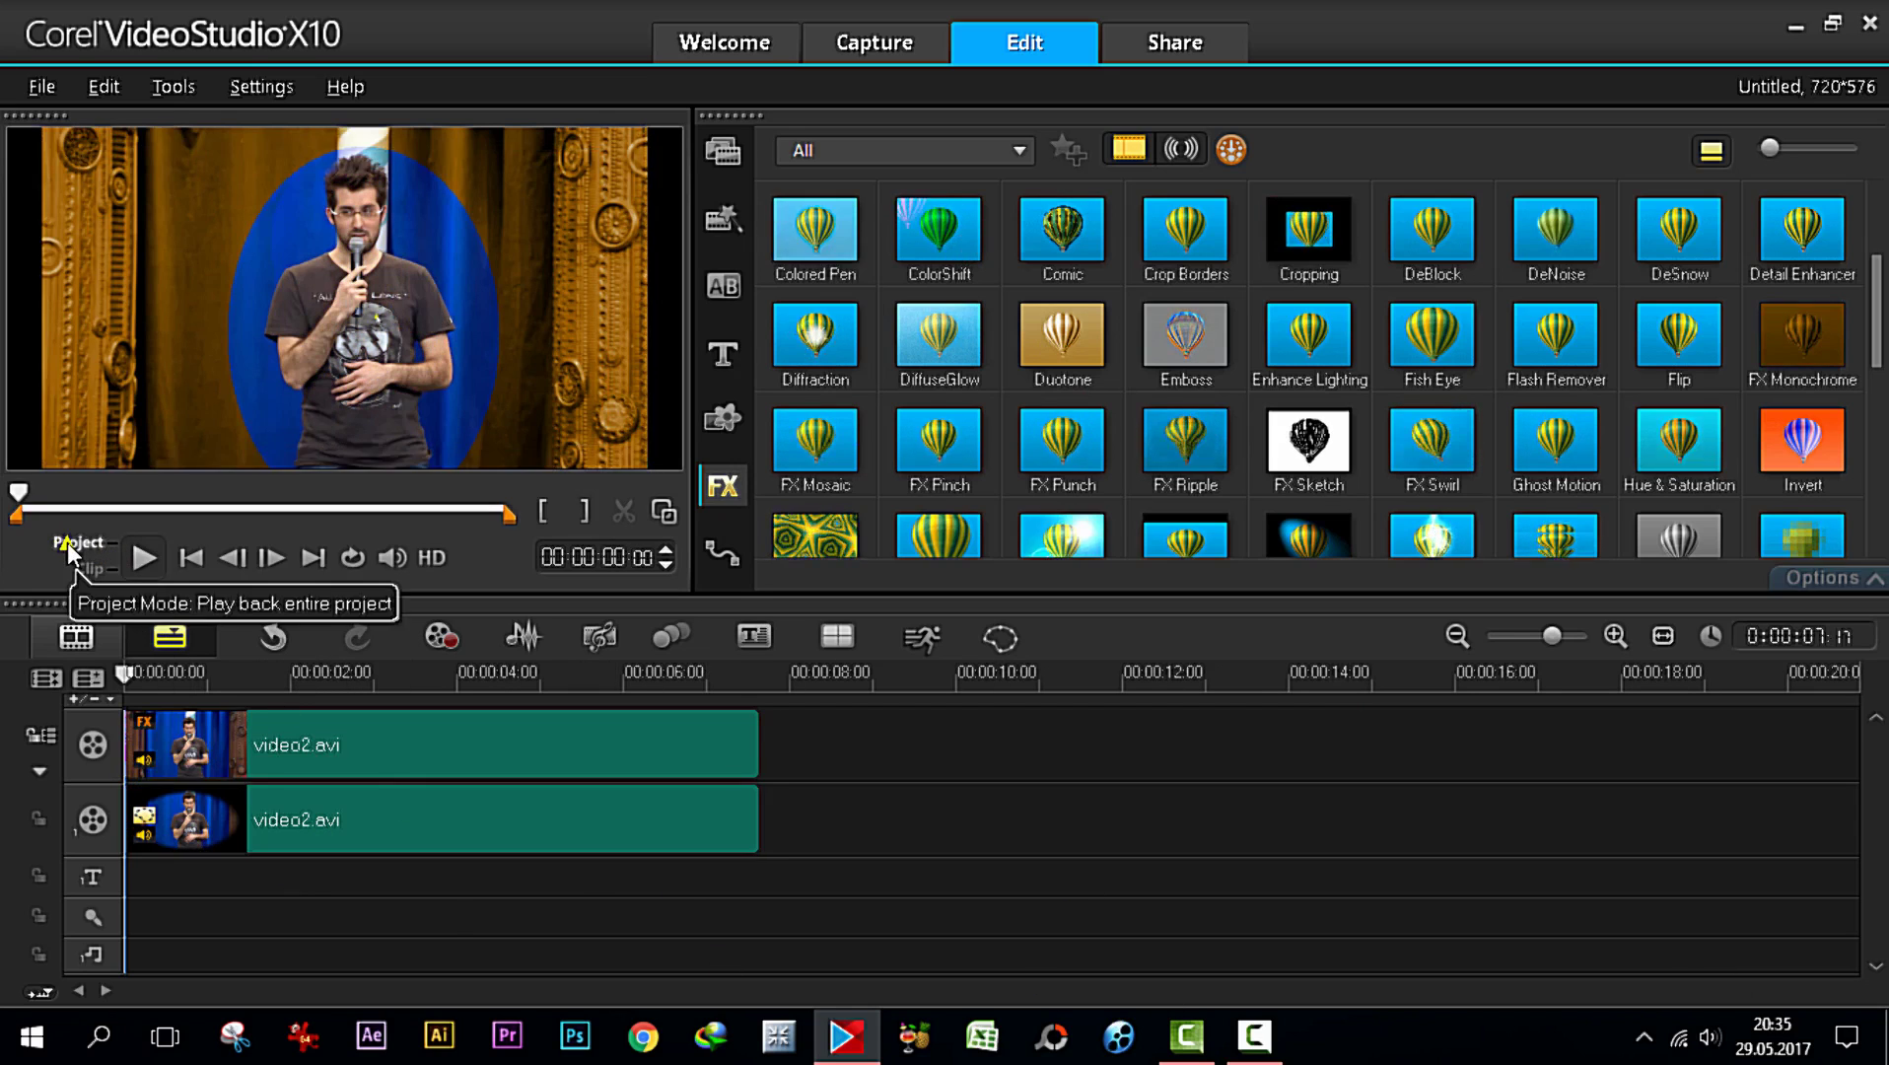
left_click(148, 559)
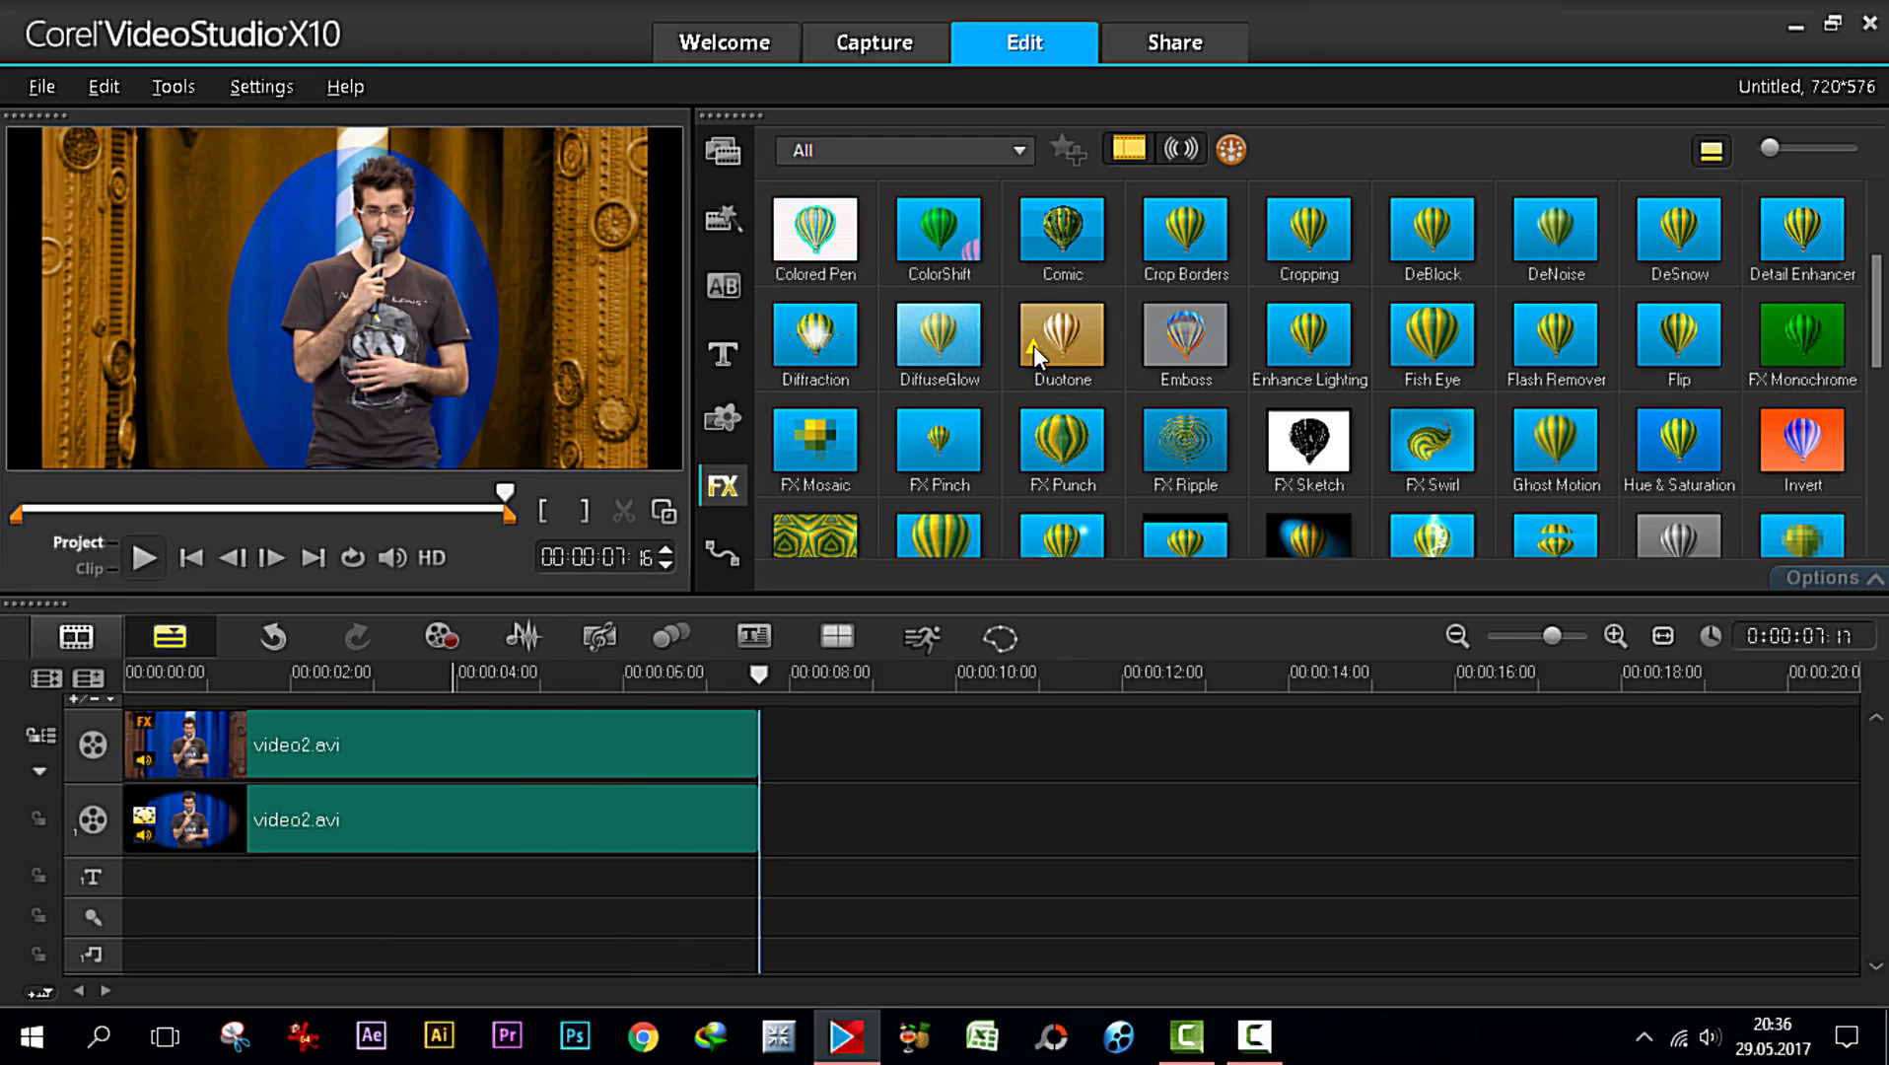
left_click(274, 637)
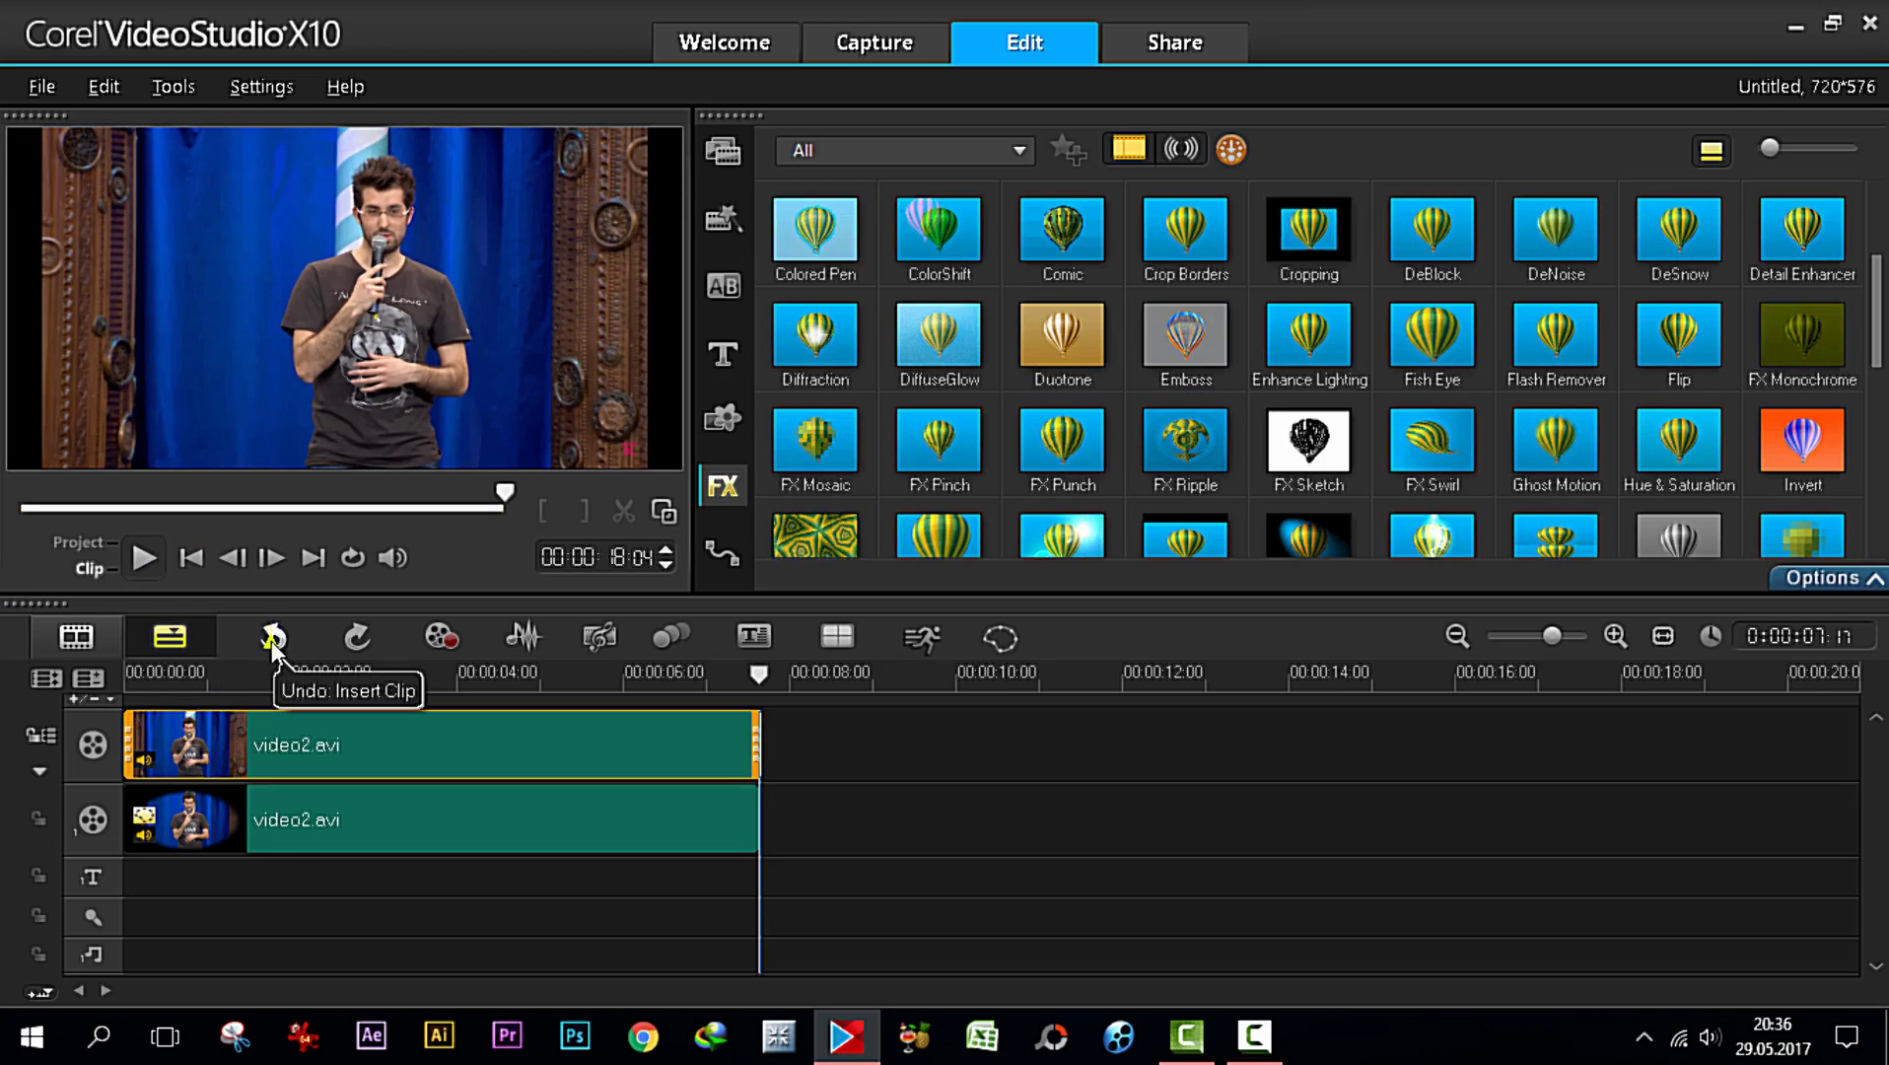
Apply the Vignette filter to the masked video2.avi clip on the overlay track
left_click(298, 849)
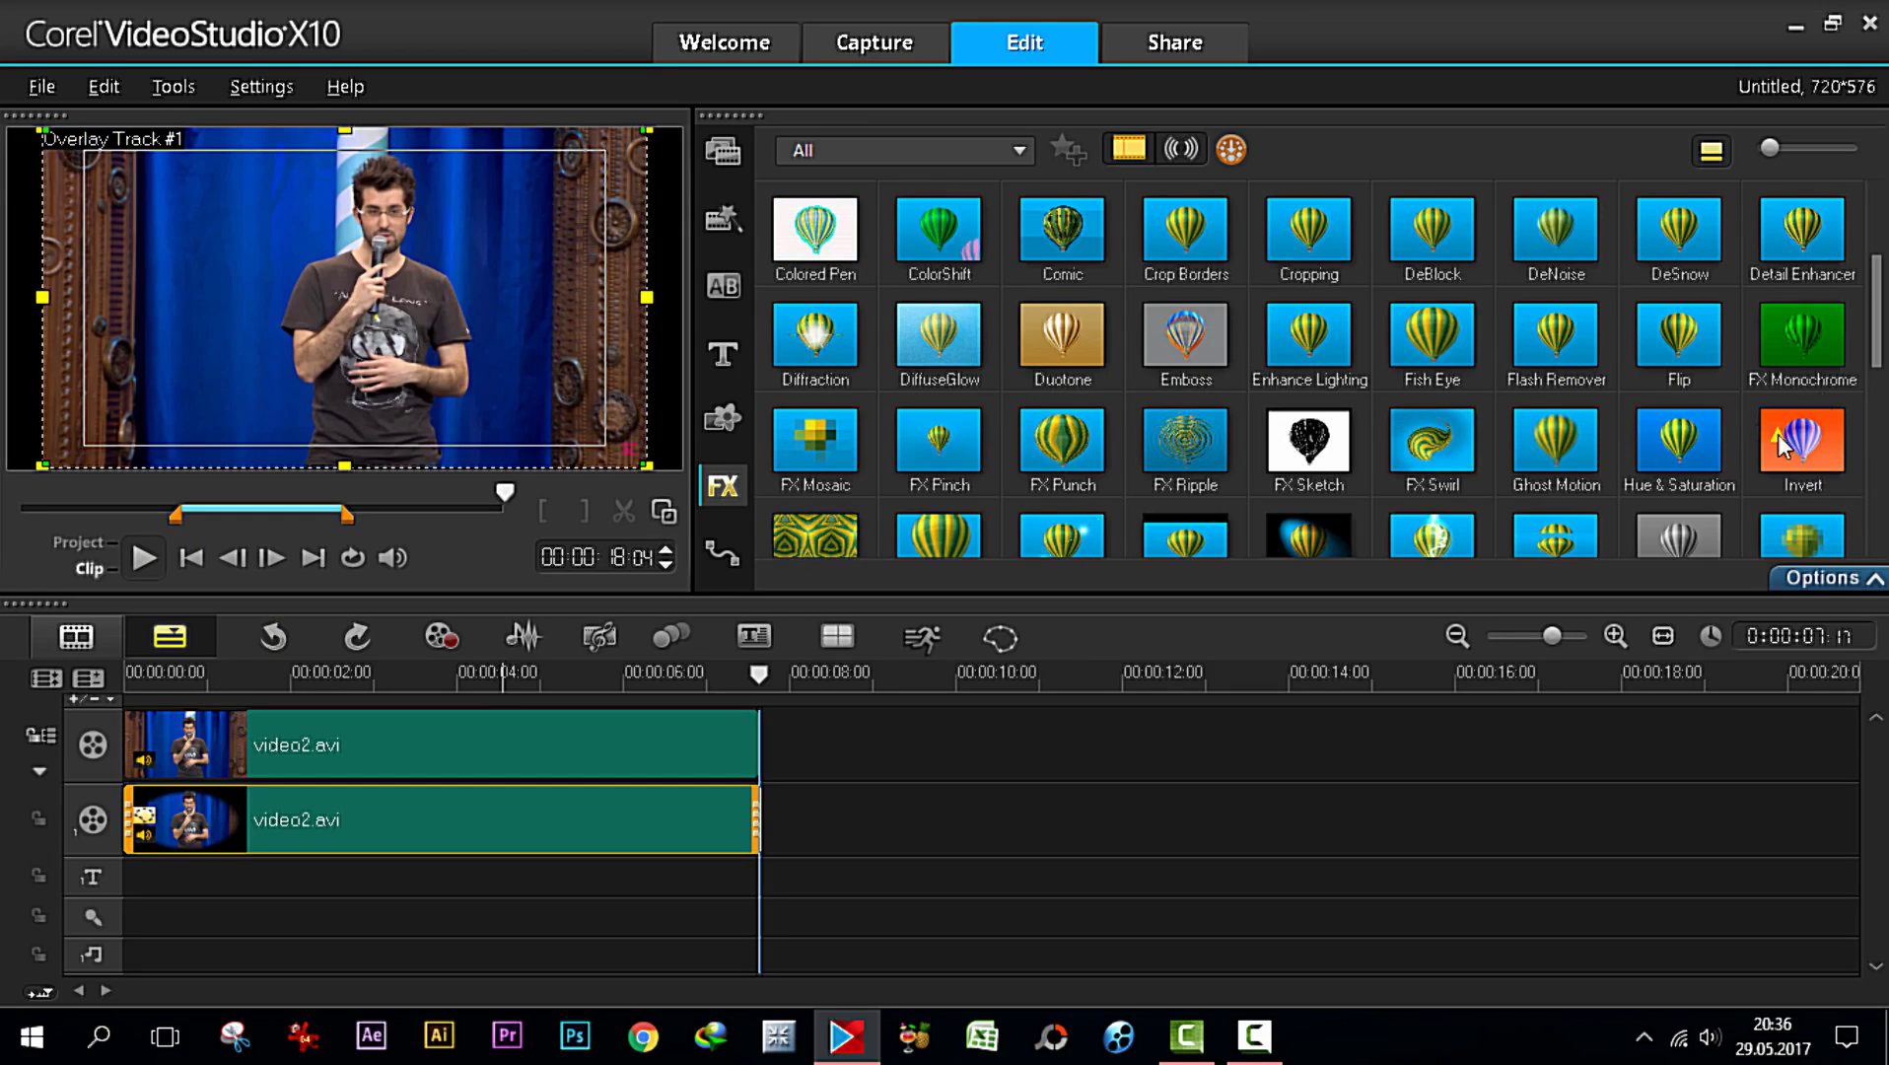
left_click_drag(1871, 325, 1880, 502)
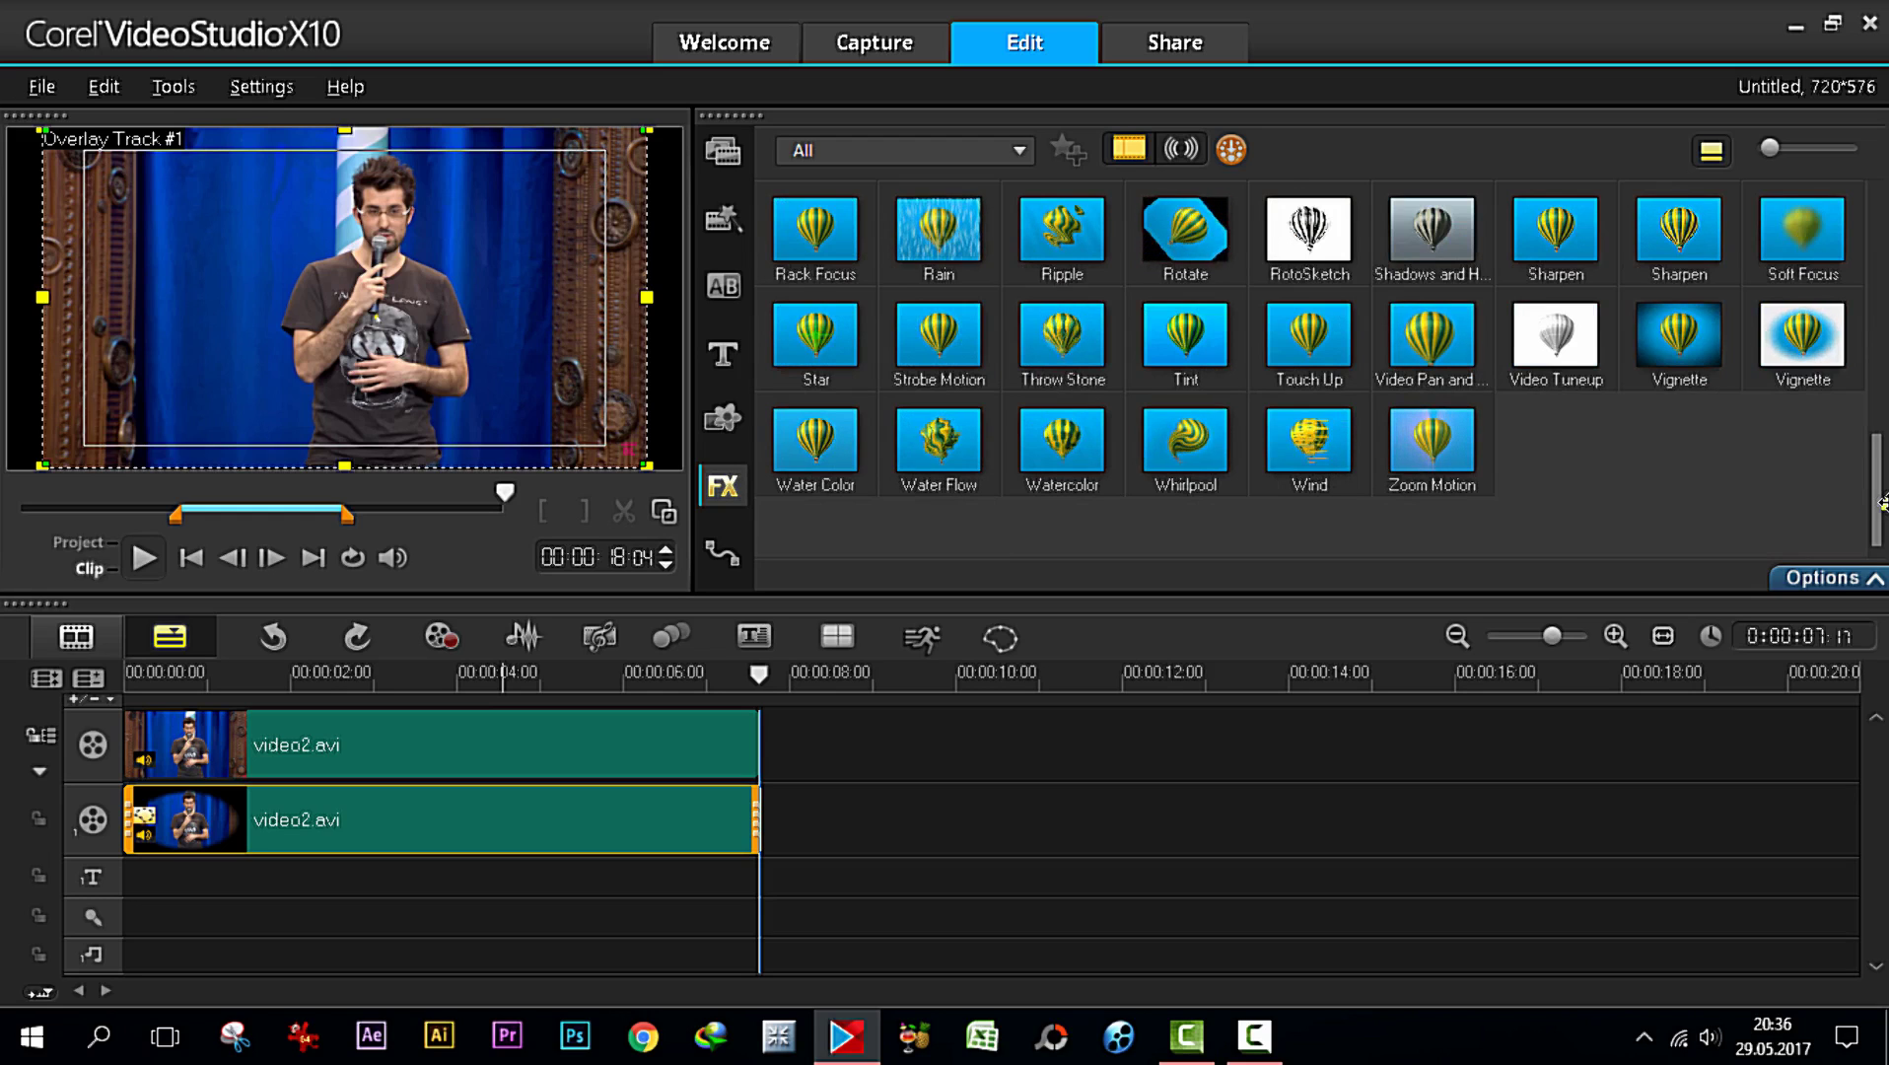
mouse_move(1684, 351)
left_mouse_down()
mouse_move(1453, 367)
mouse_move(462, 731)
mouse_move(460, 793)
left_mouse_up()
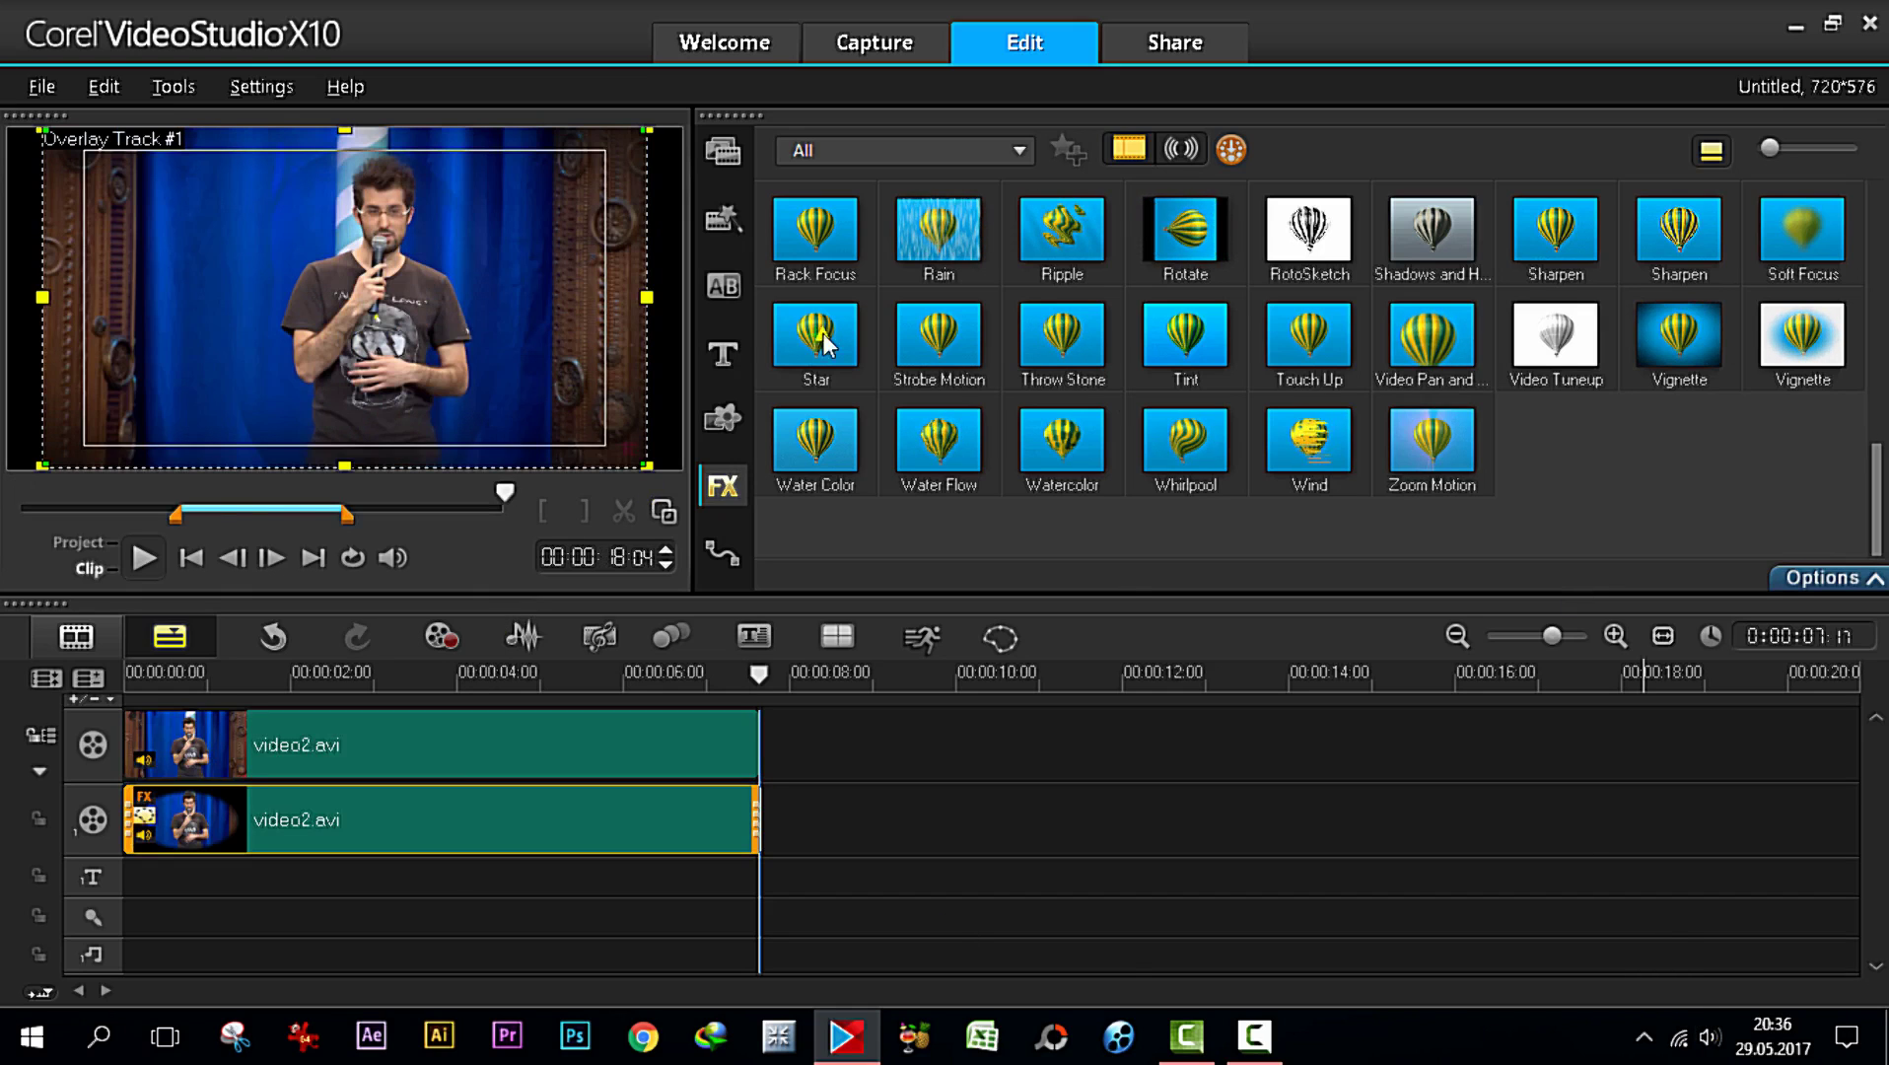
Play back the whole project to preview the Vignette filter on the masked area, and undo the filter
left_click(80, 541)
left_click(160, 542)
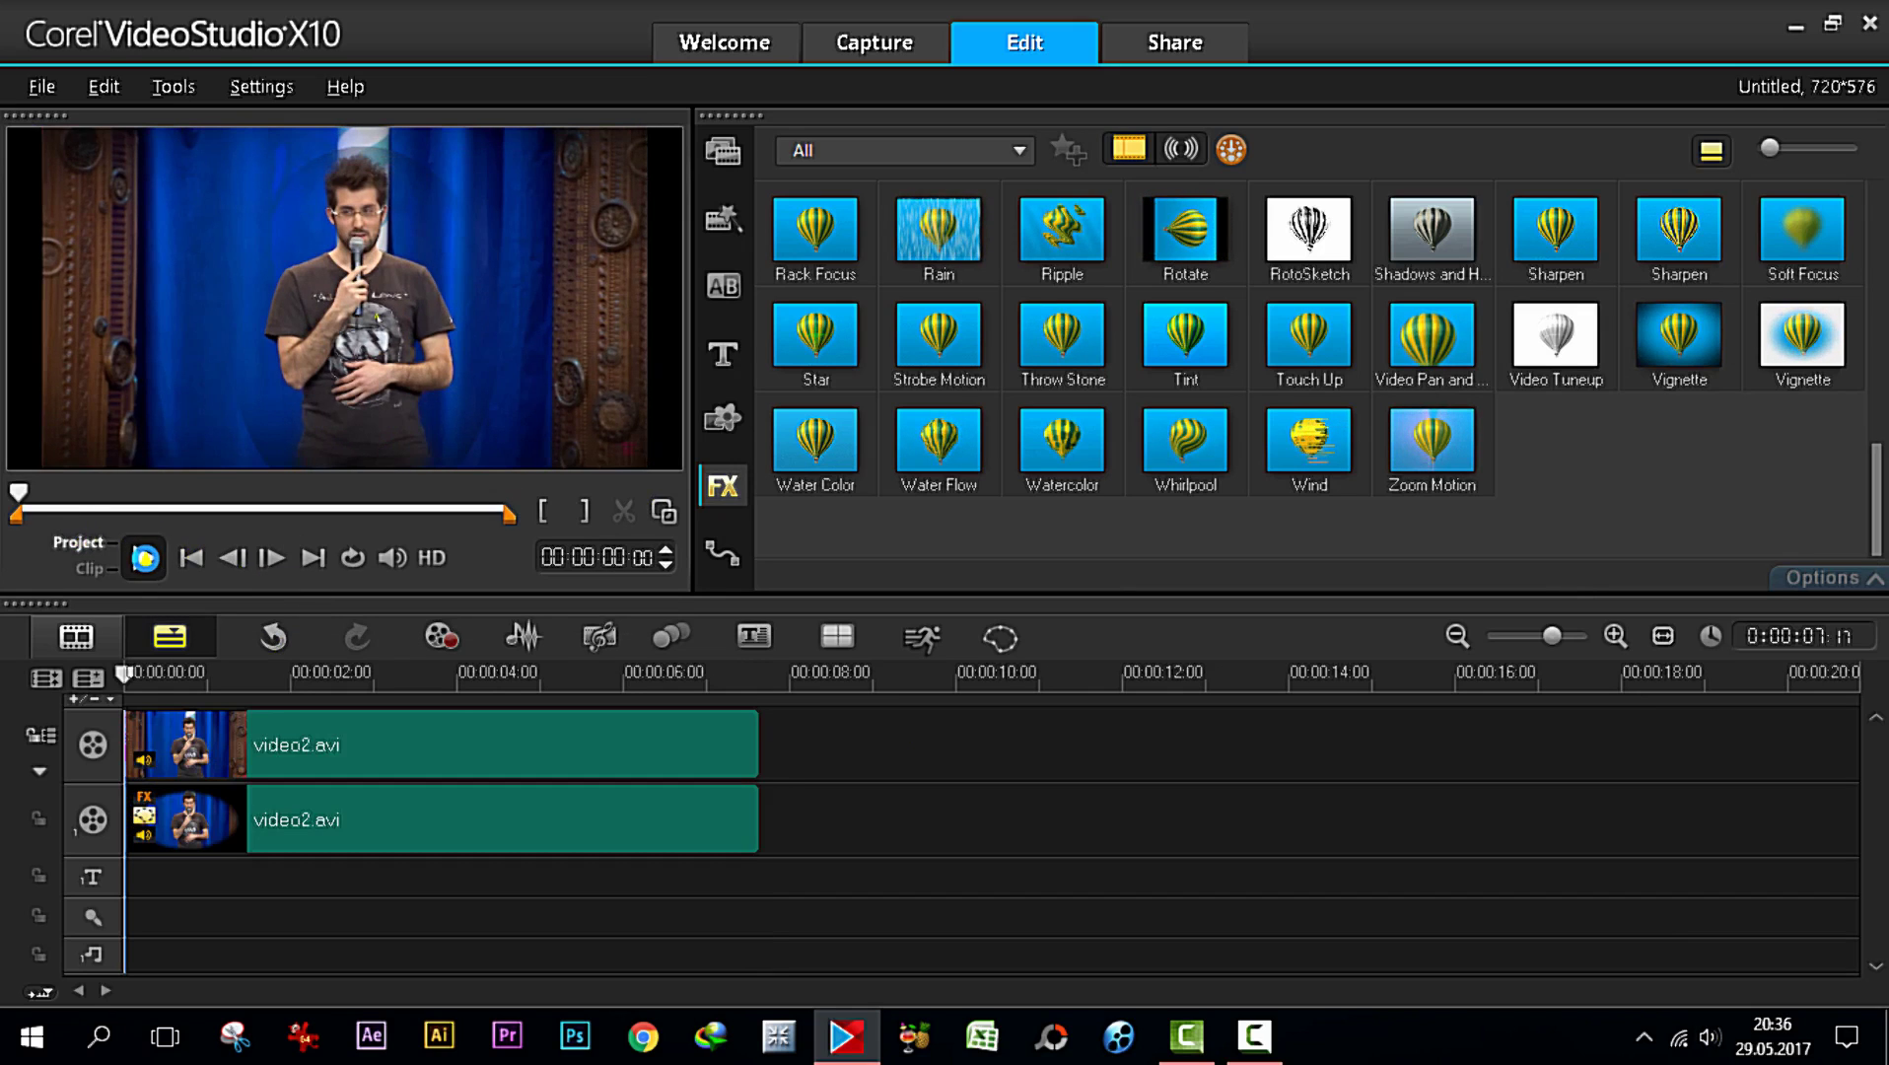
left_click(145, 558)
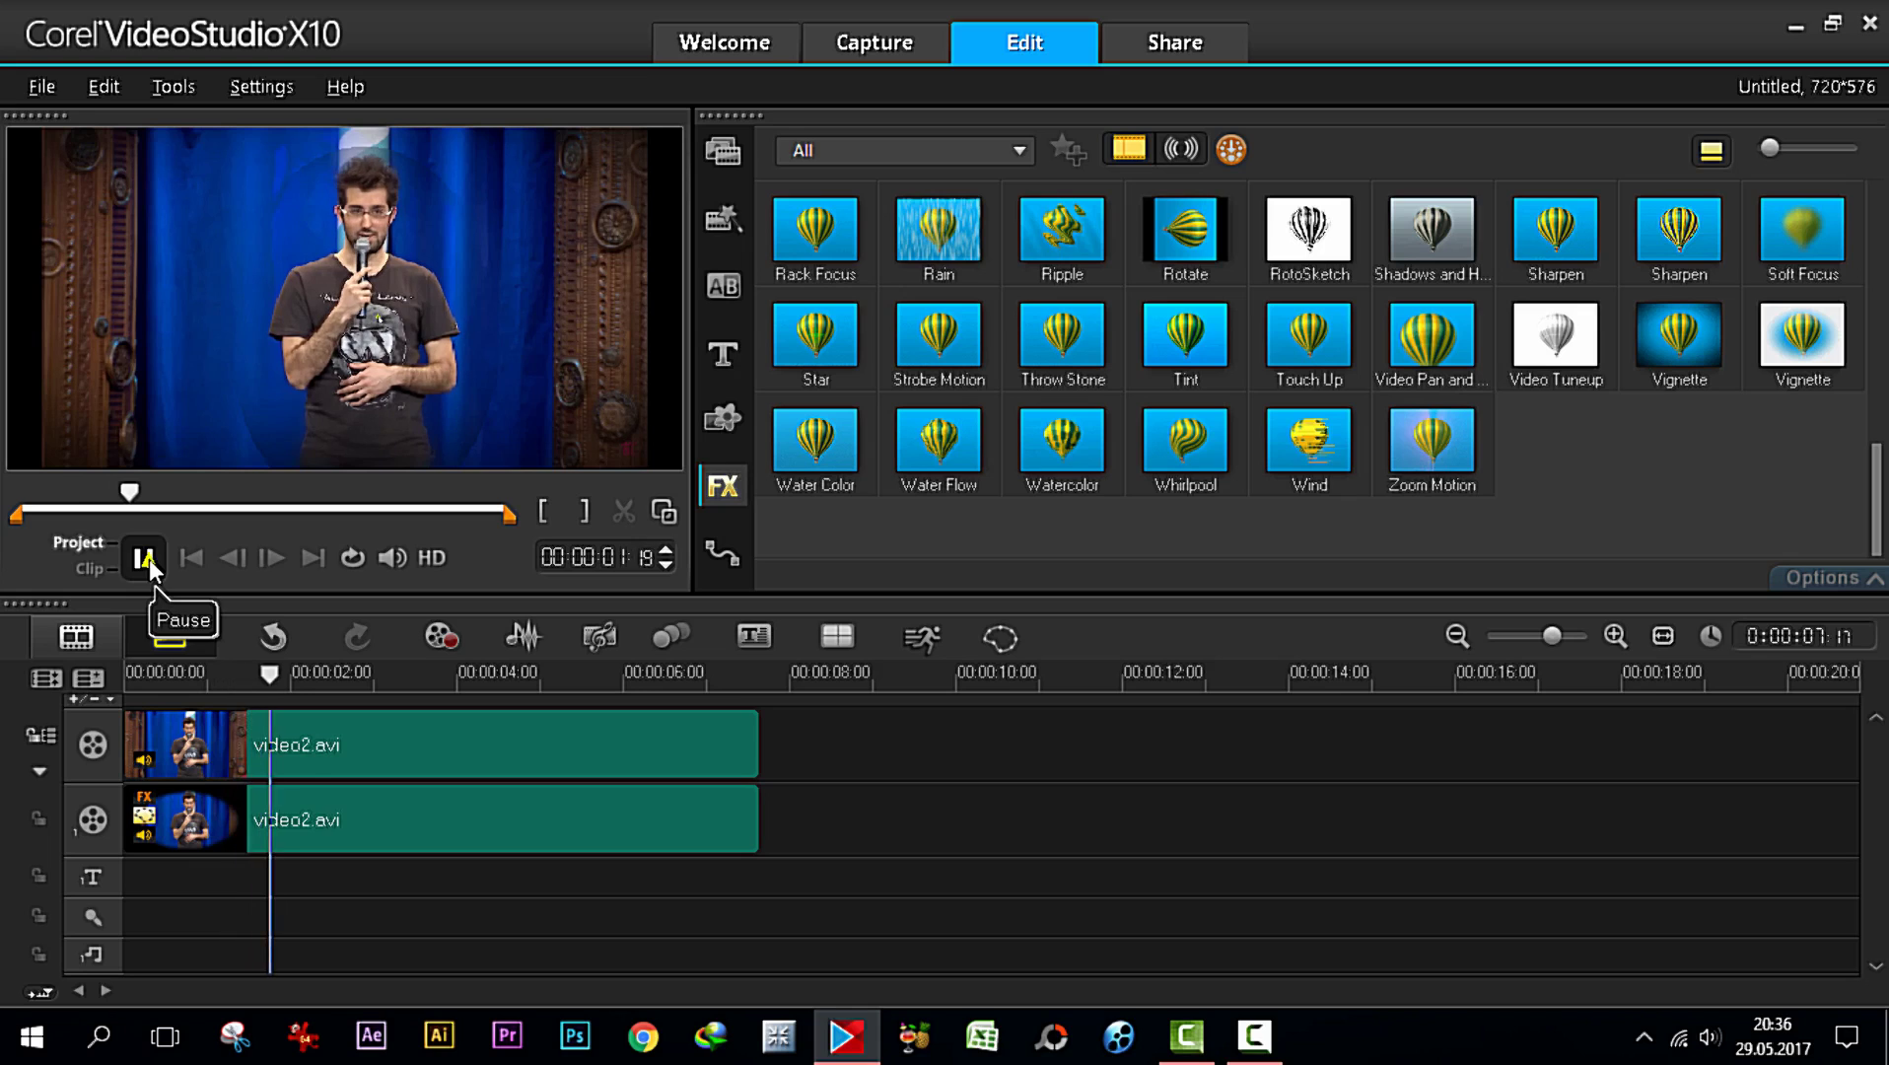
left_click_drag(411, 806, 272, 651)
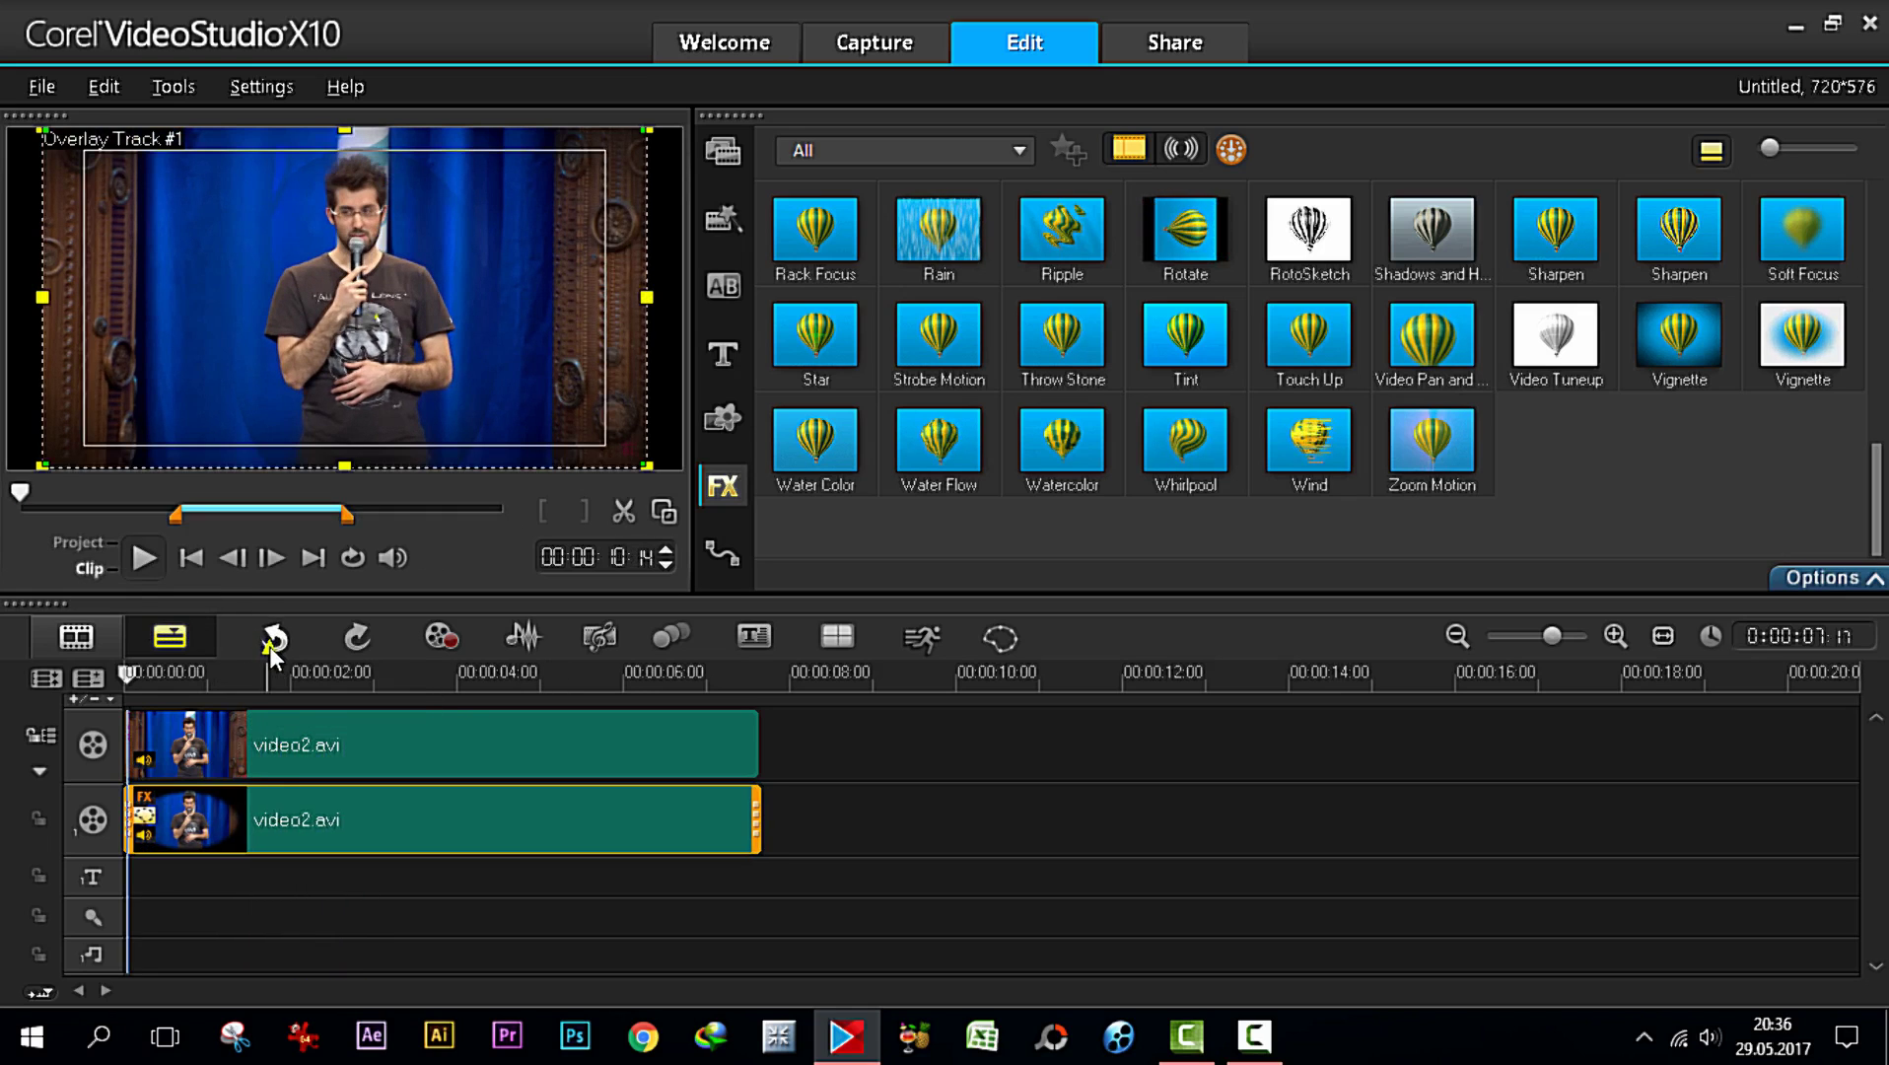
left_click(273, 639)
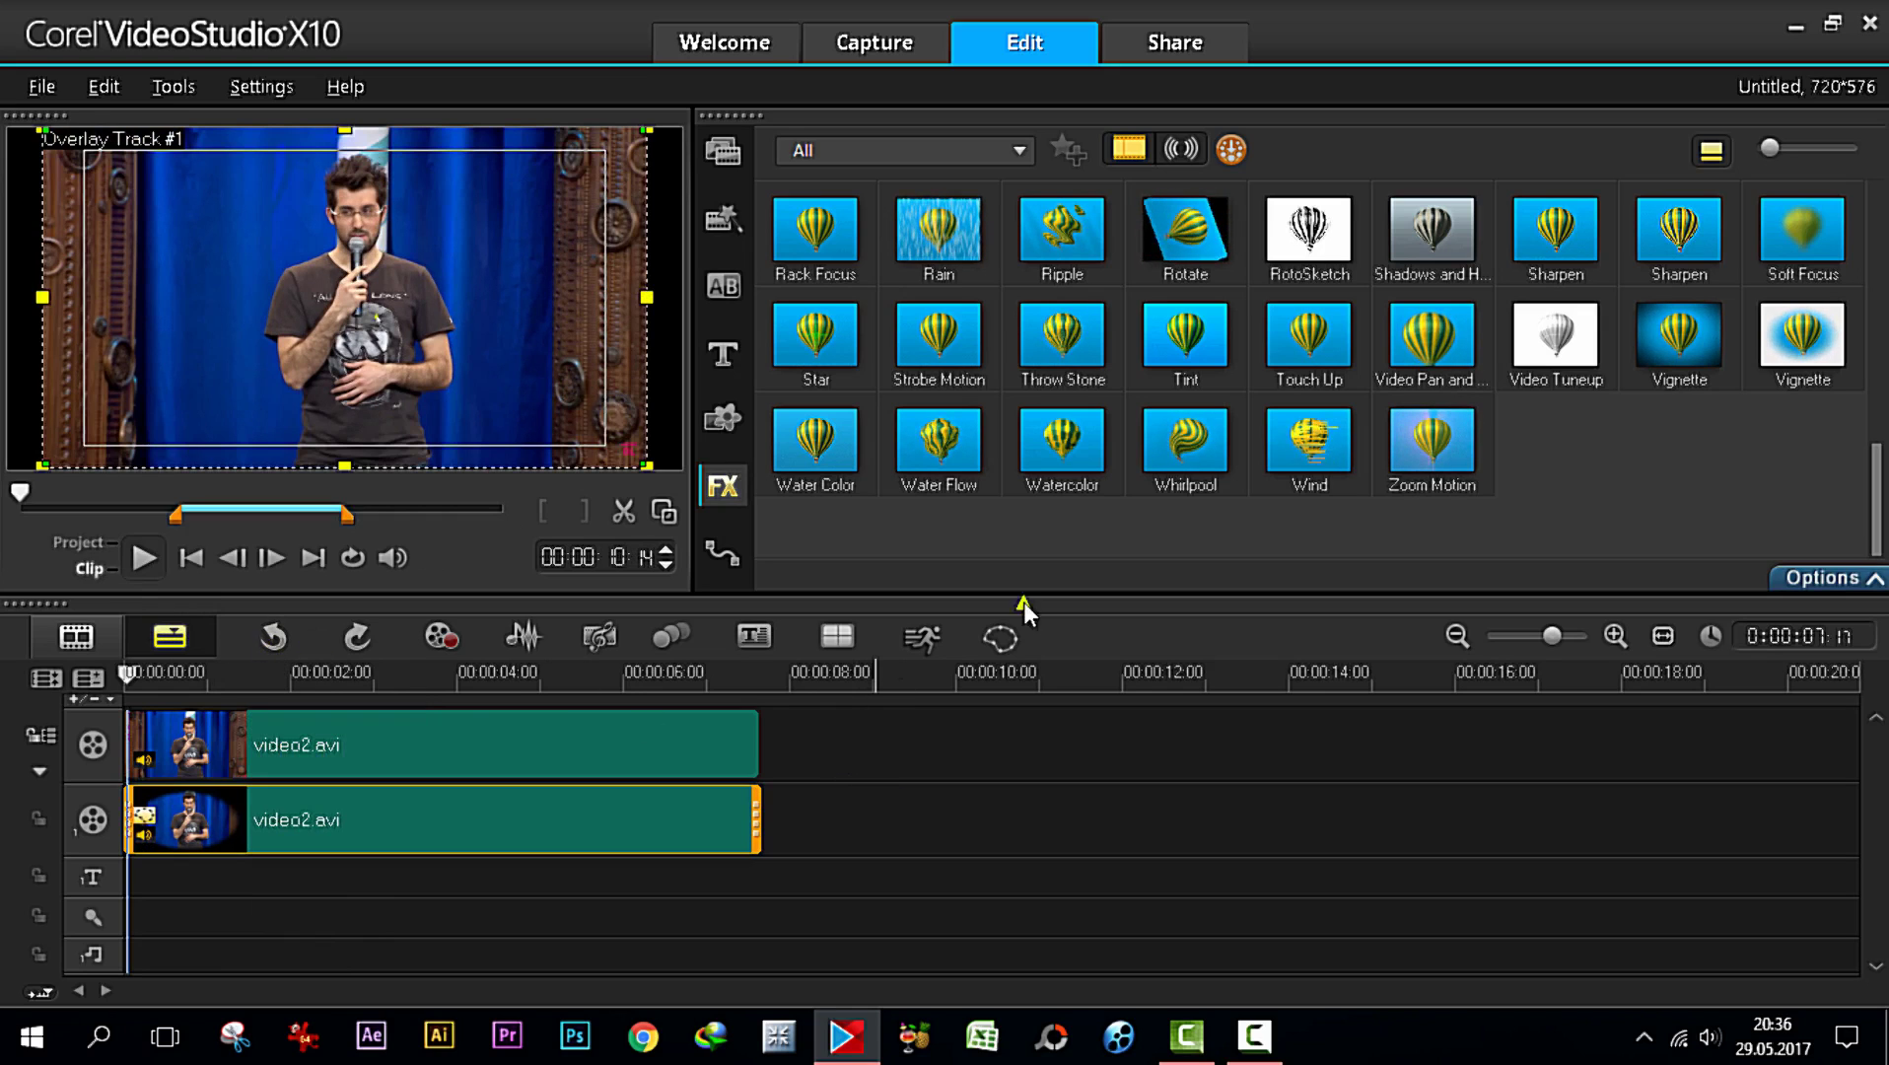
Apply the Video Tuneup filter to the masked overlay clip and play back the whole project to preview it
left_click(1556, 345)
left_click_drag(1556, 345, 374, 817)
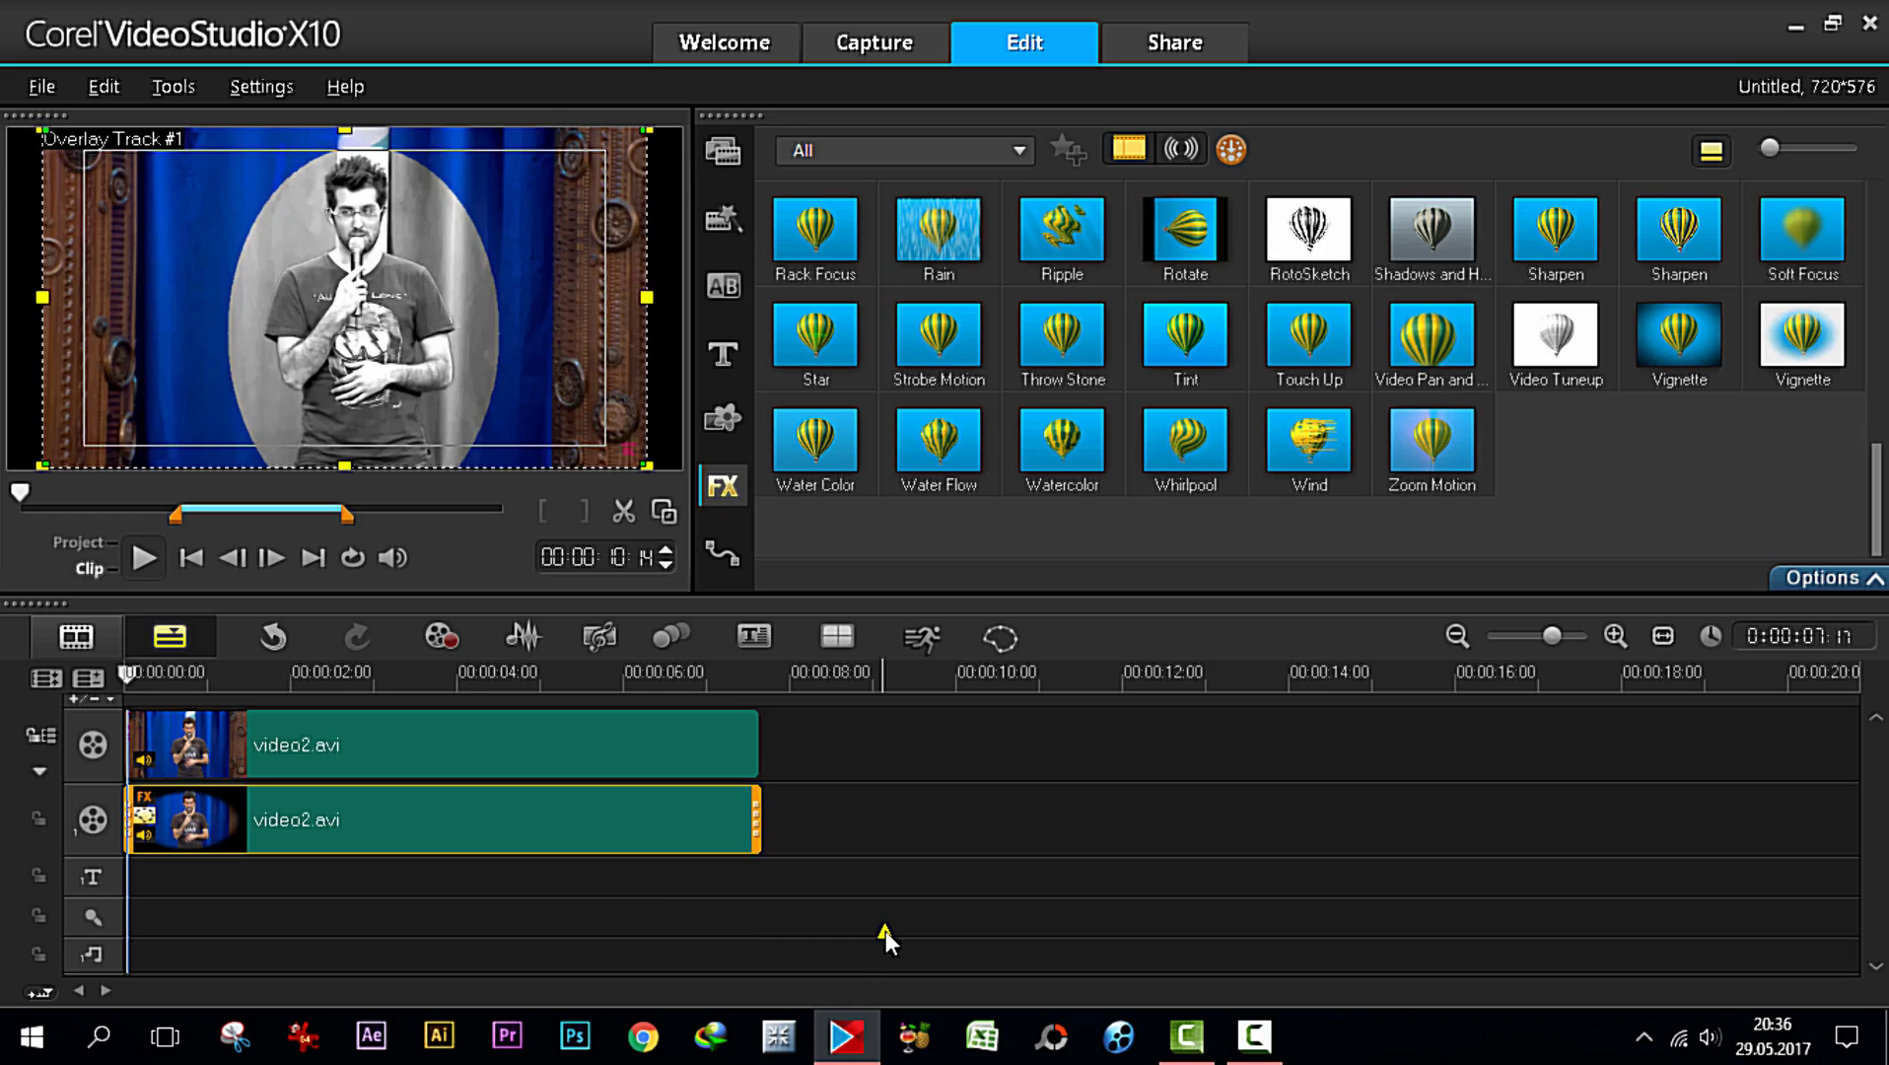
left_click(79, 542)
left_click(158, 560)
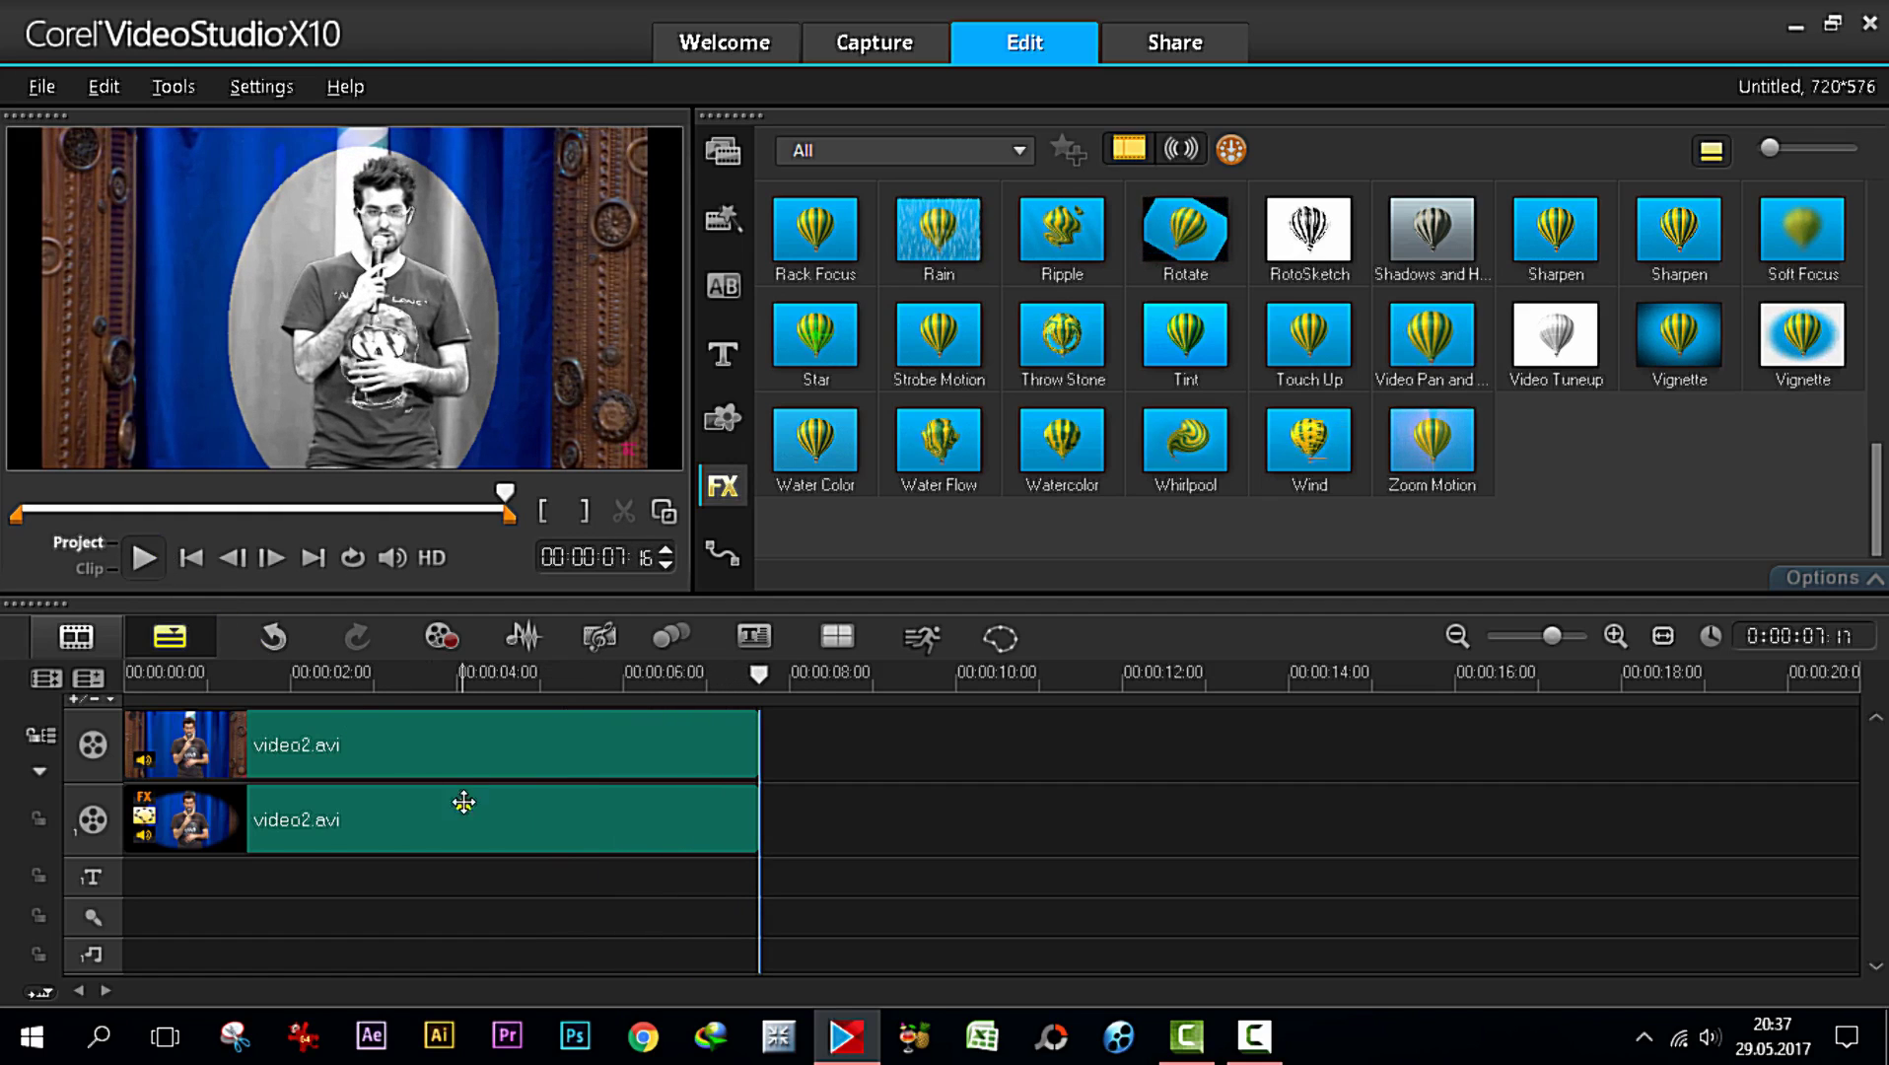
Delete the masked clip from the overlay track and return the playhead to the start of the timeline
left_click(480, 835)
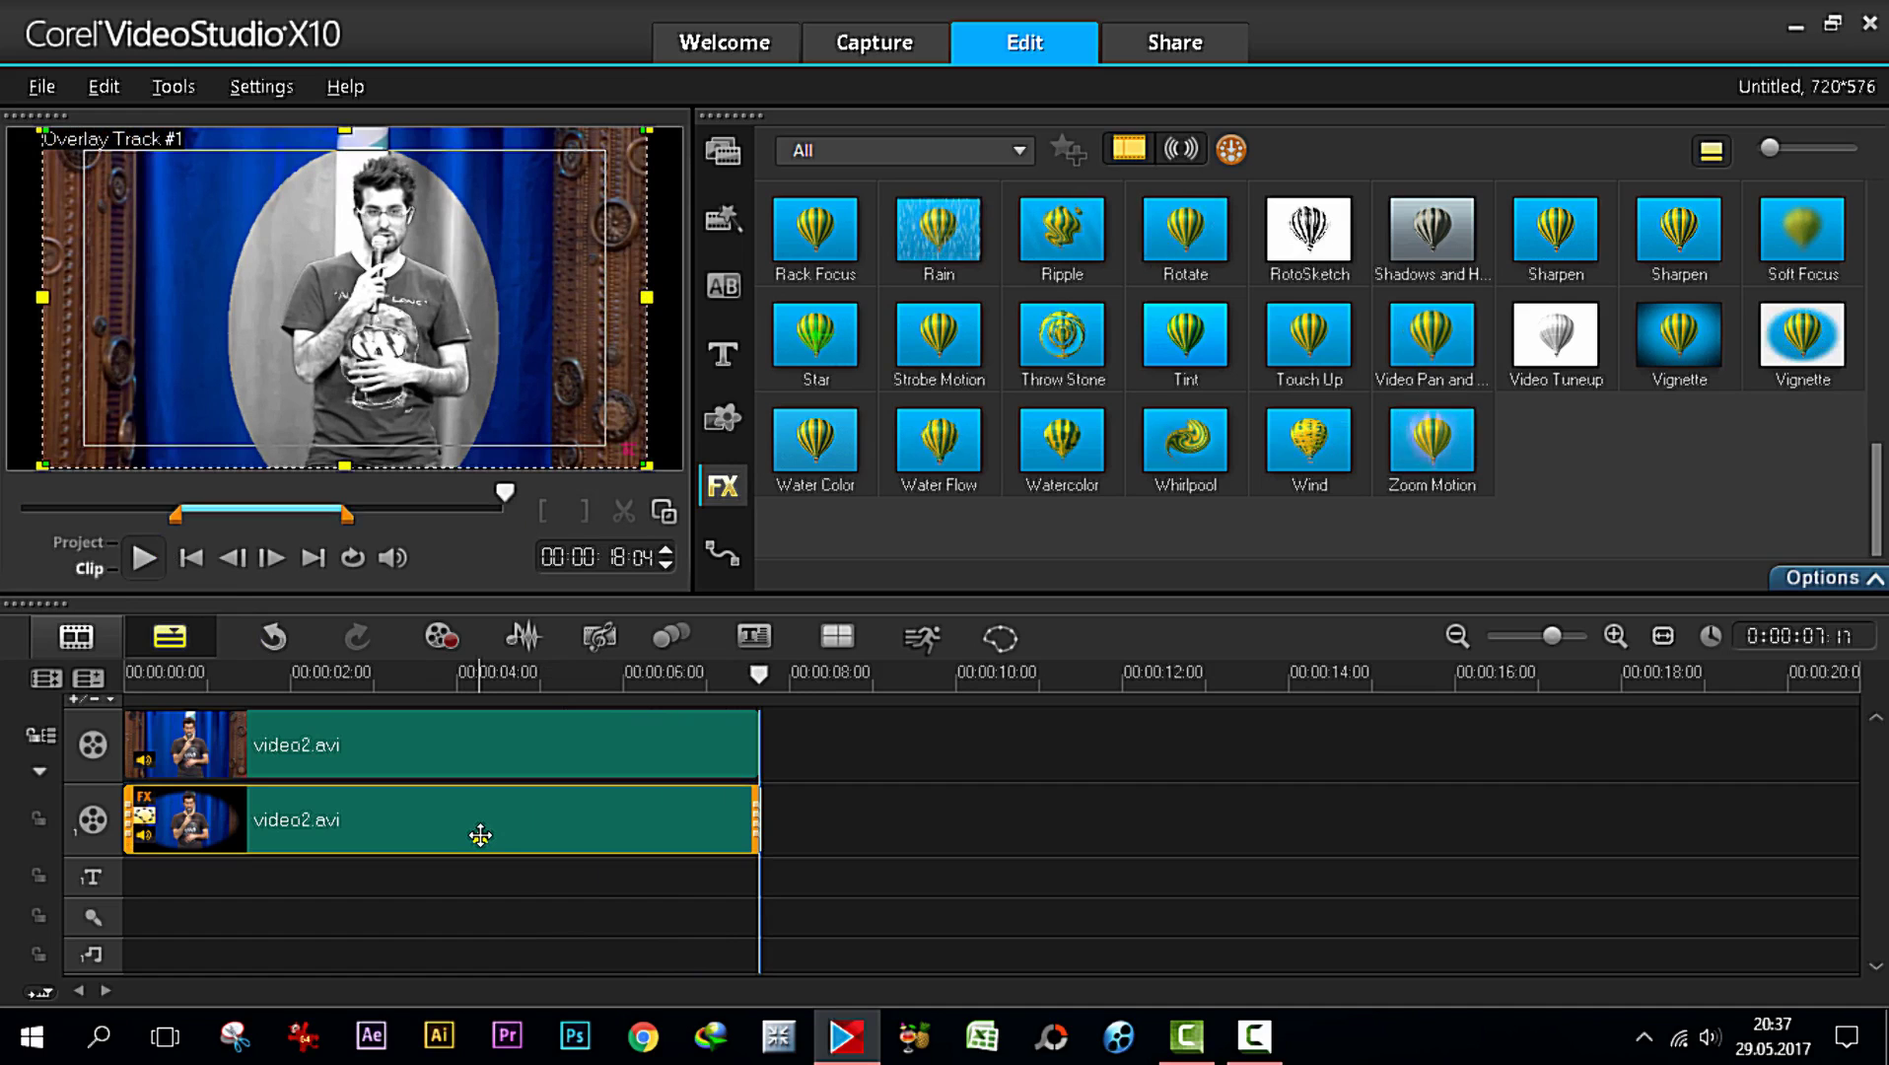
key("Delete")
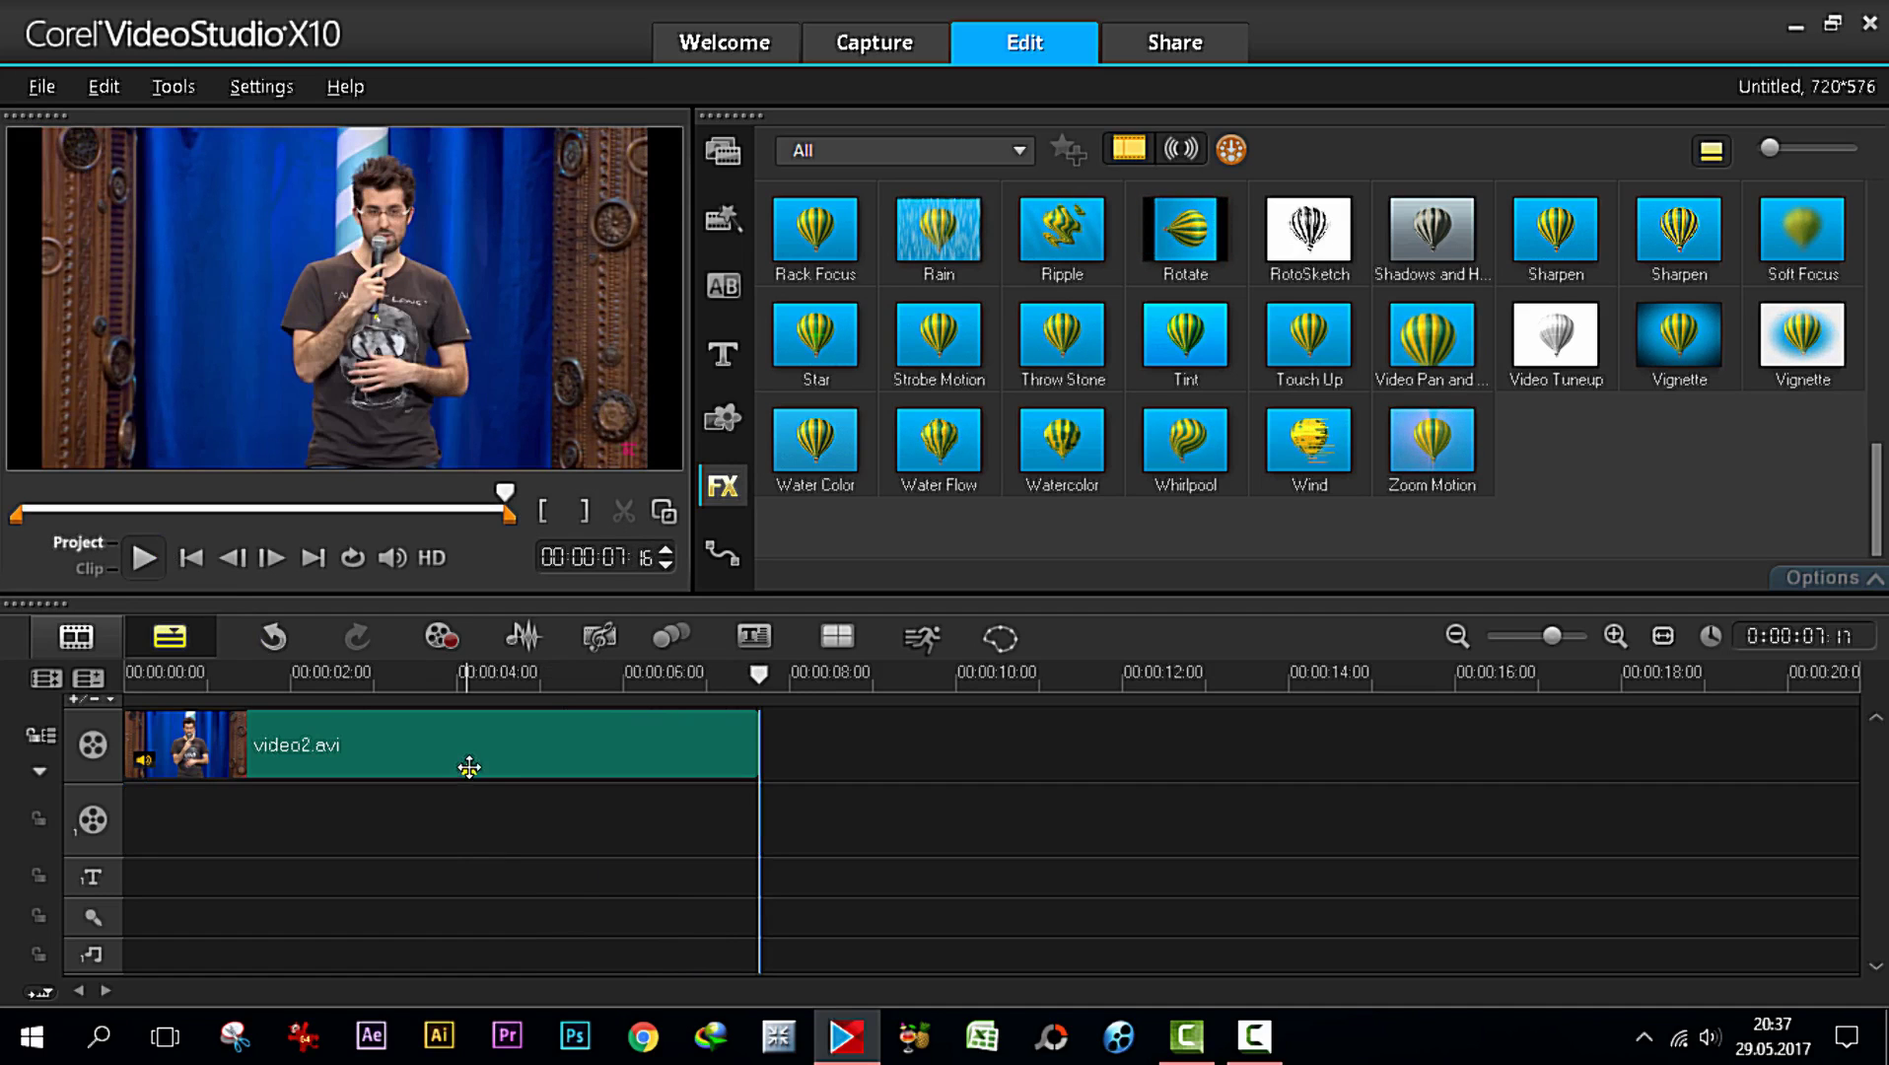
left_click_drag(756, 672, 124, 672)
Open Mask Creator for the video2.avi clip on the main track, with brush size 4 and edge tolerance 1
left_click(449, 737)
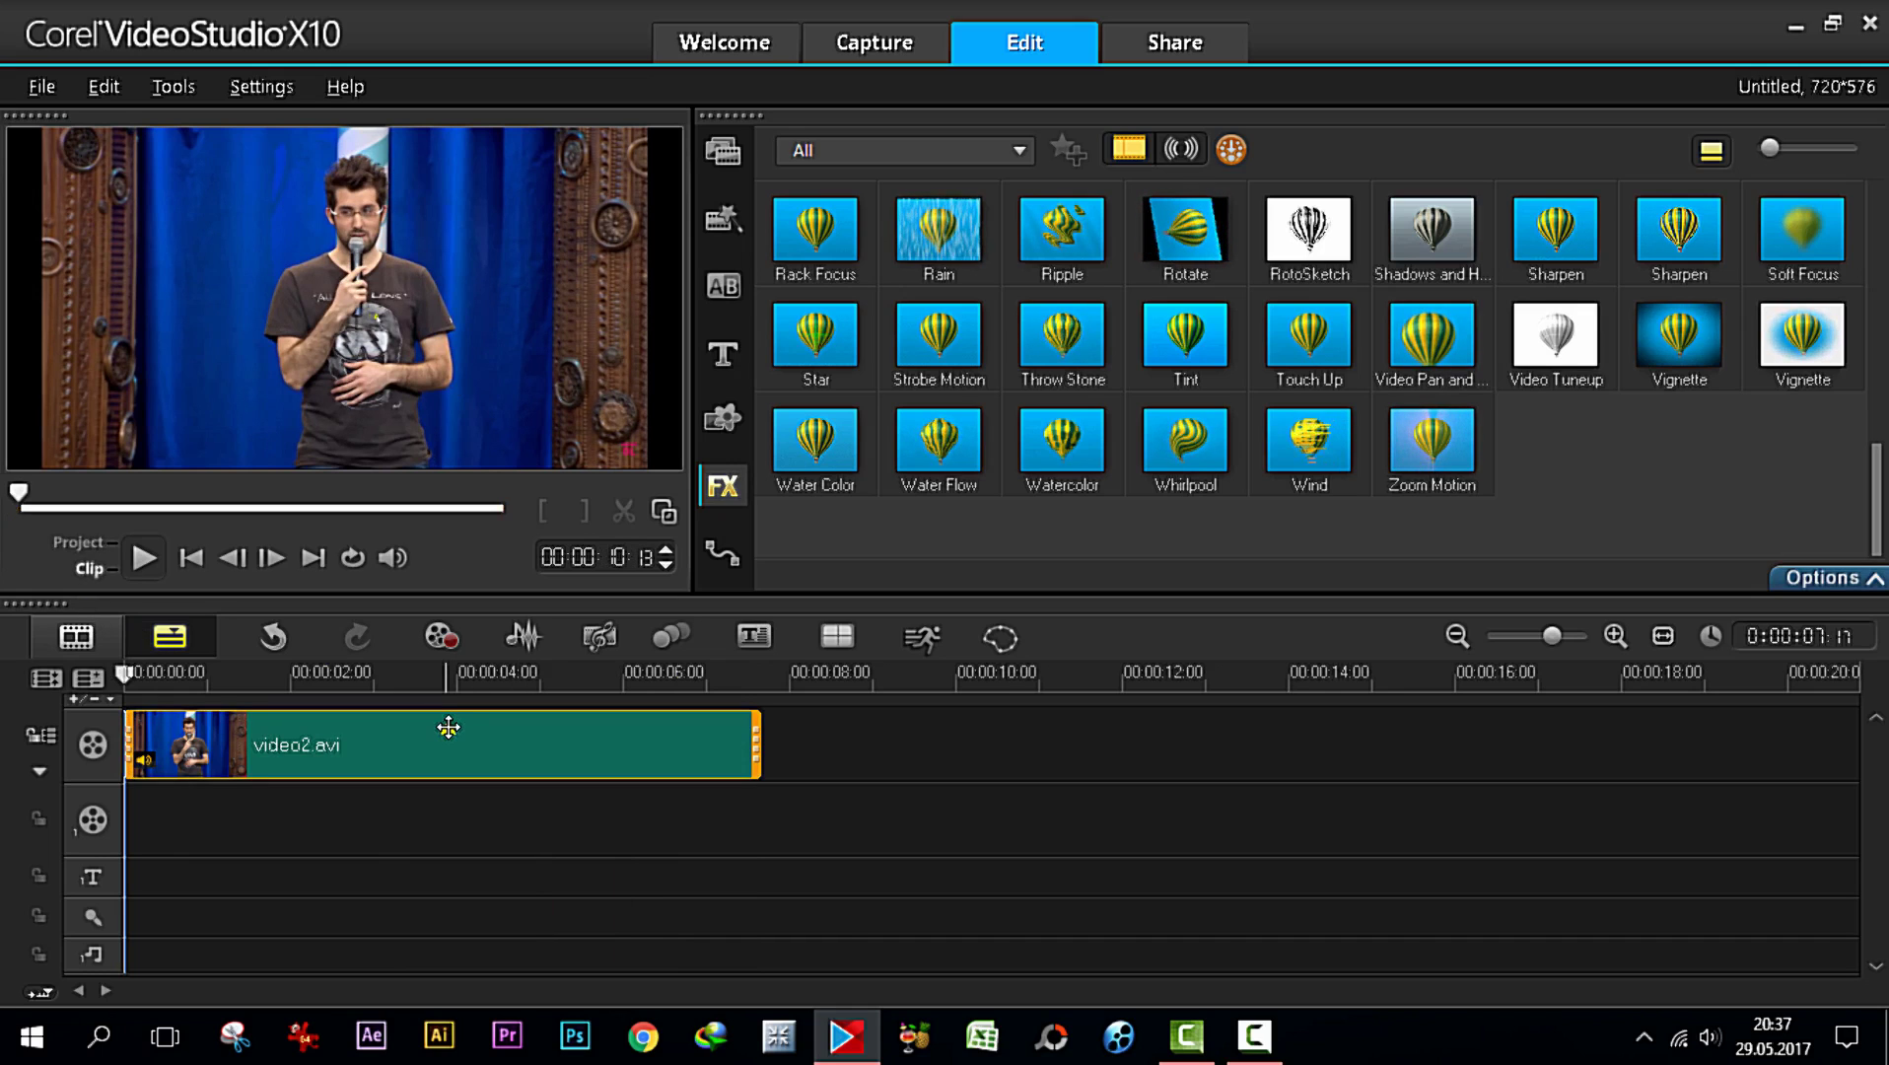
left_click(999, 645)
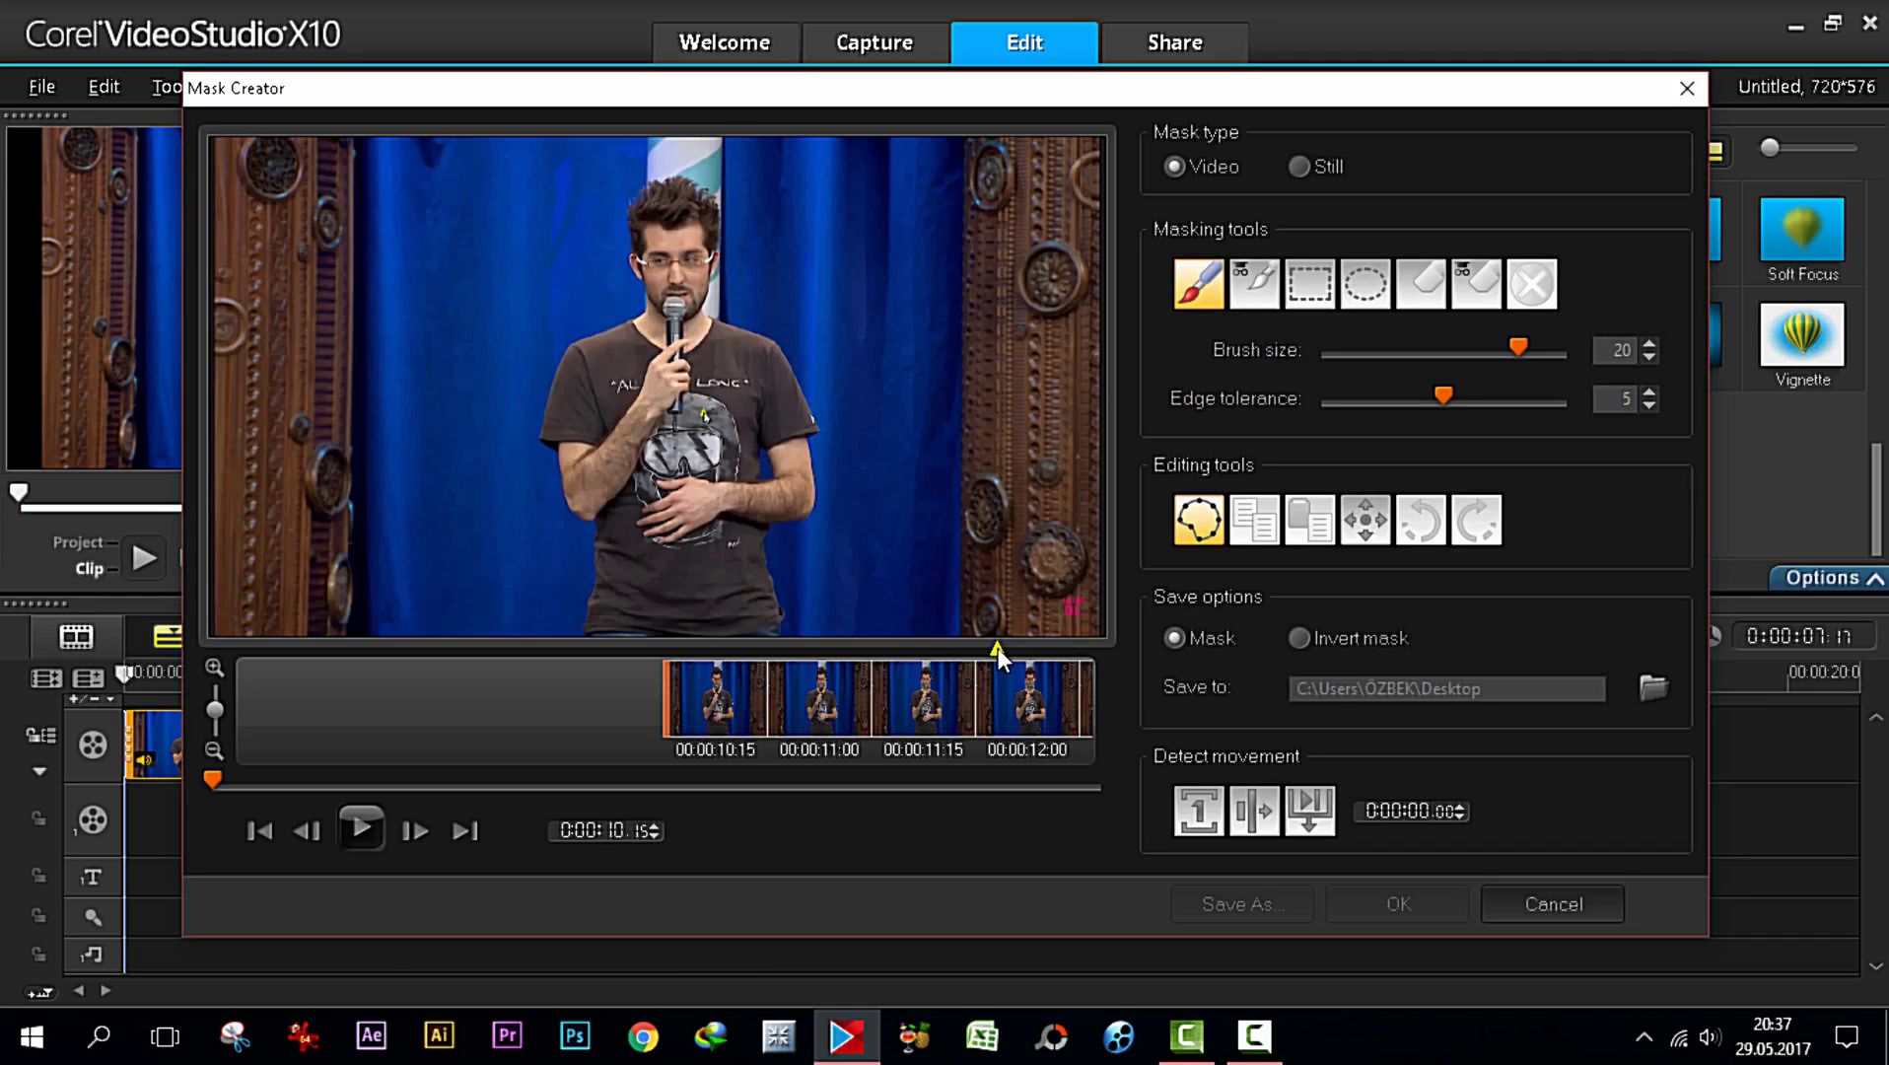
left_click_drag(718, 94, 608, 46)
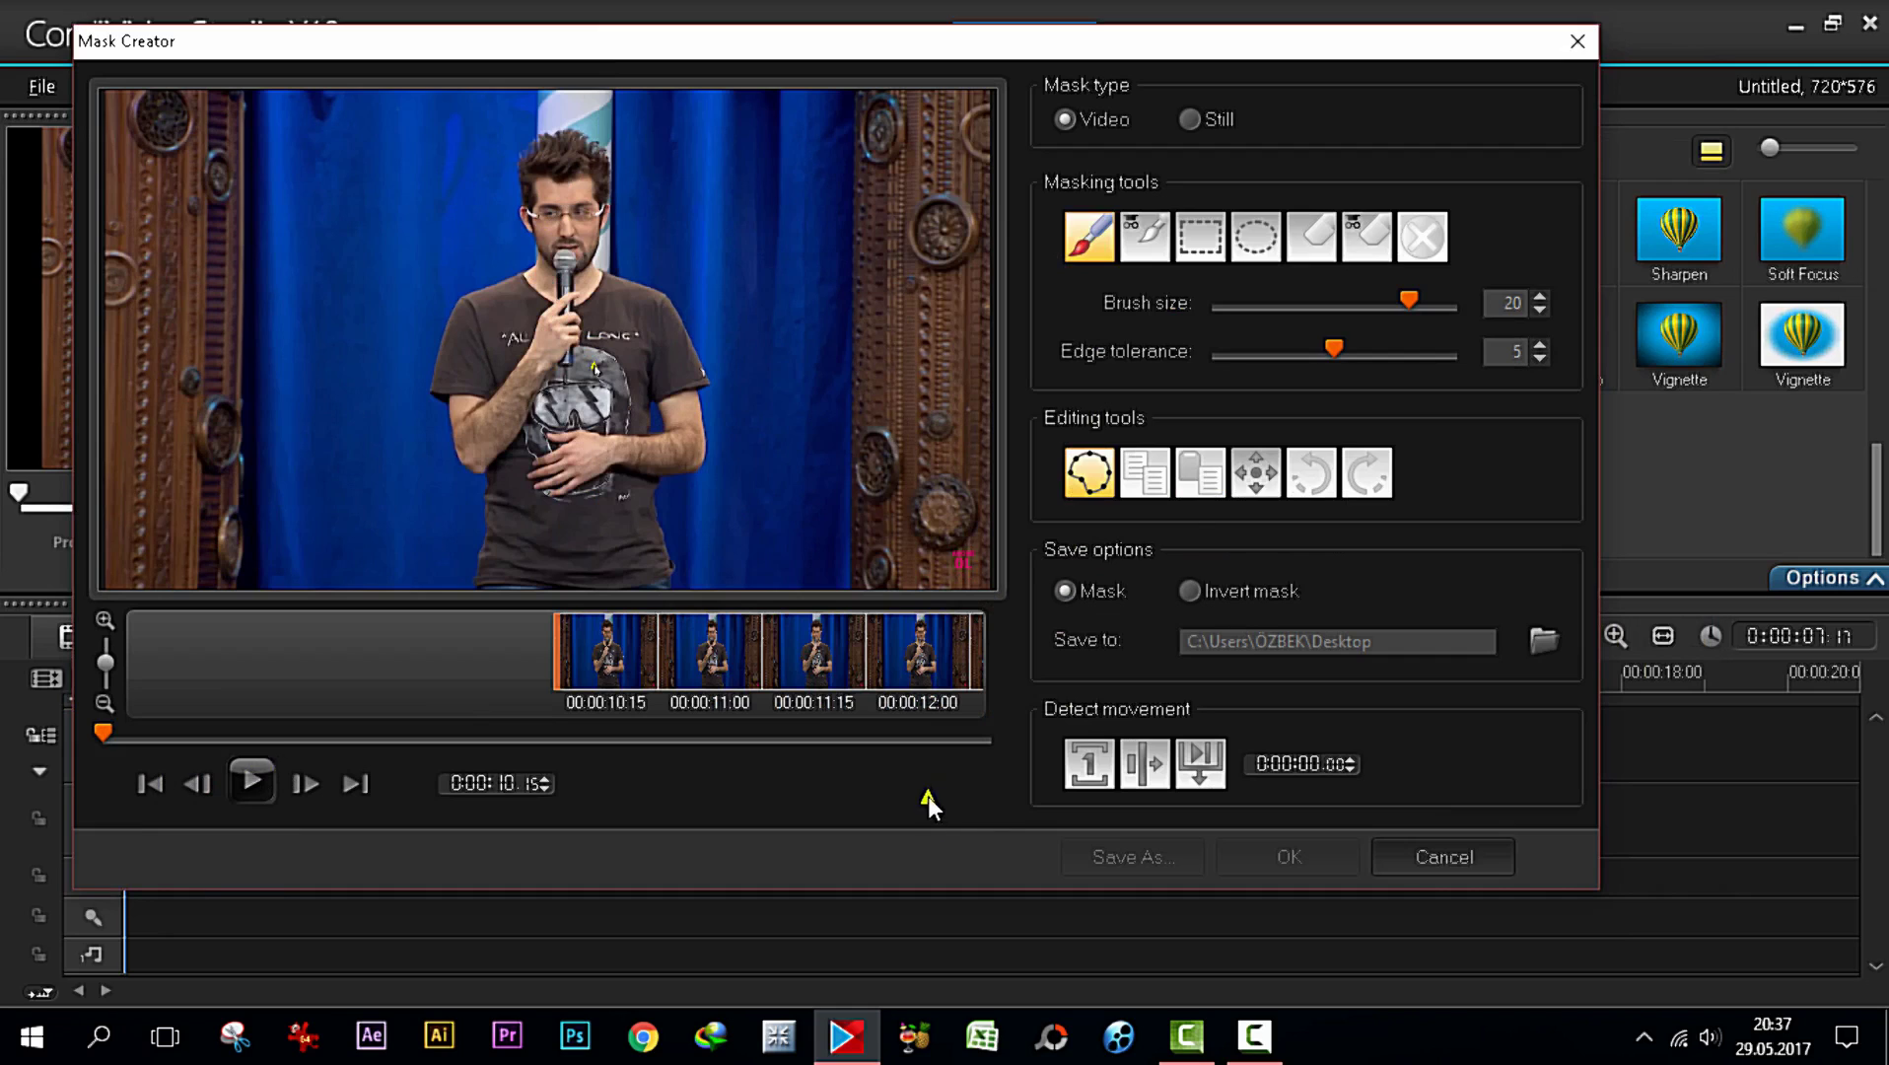
left_click_drag(1407, 296, 1217, 292)
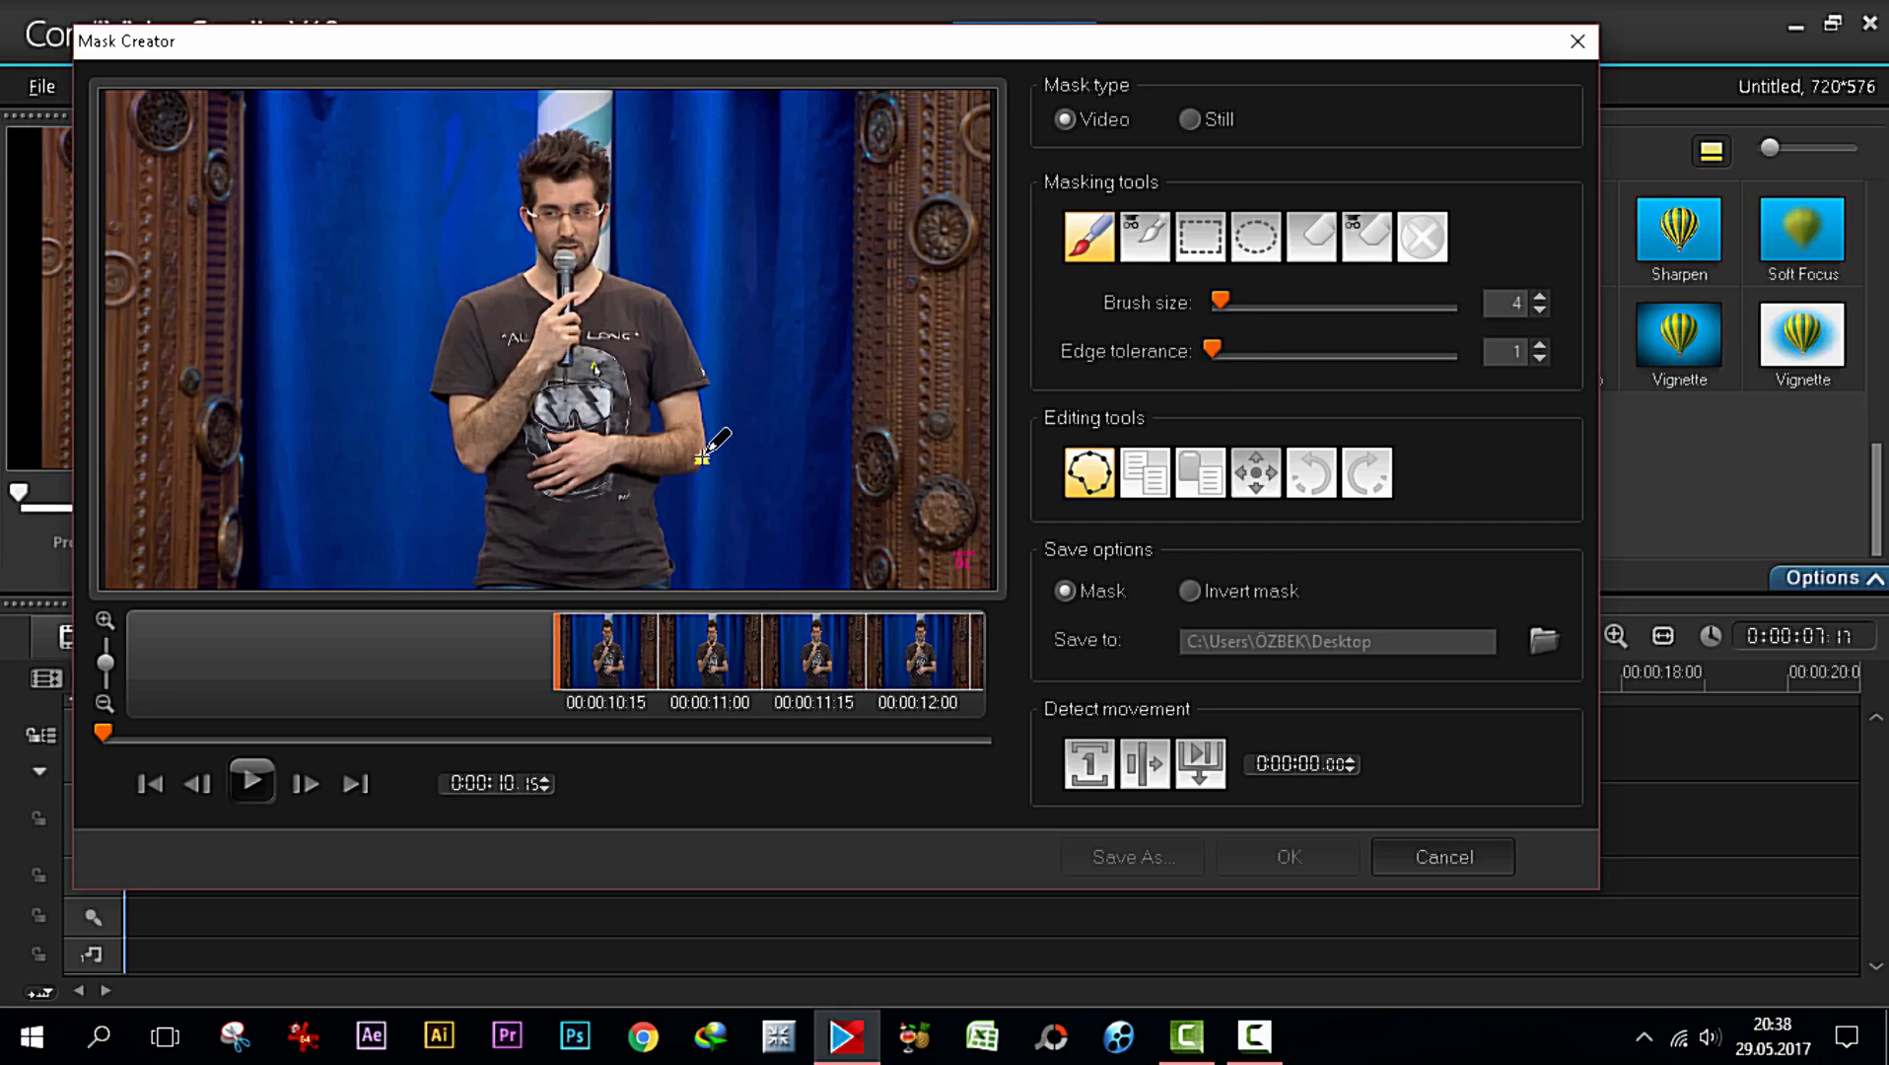
Trace the man's silhouette with the mask brush, from the shirt hem around the arms, shoulders and head
left_click_drag(488, 391, 548, 285)
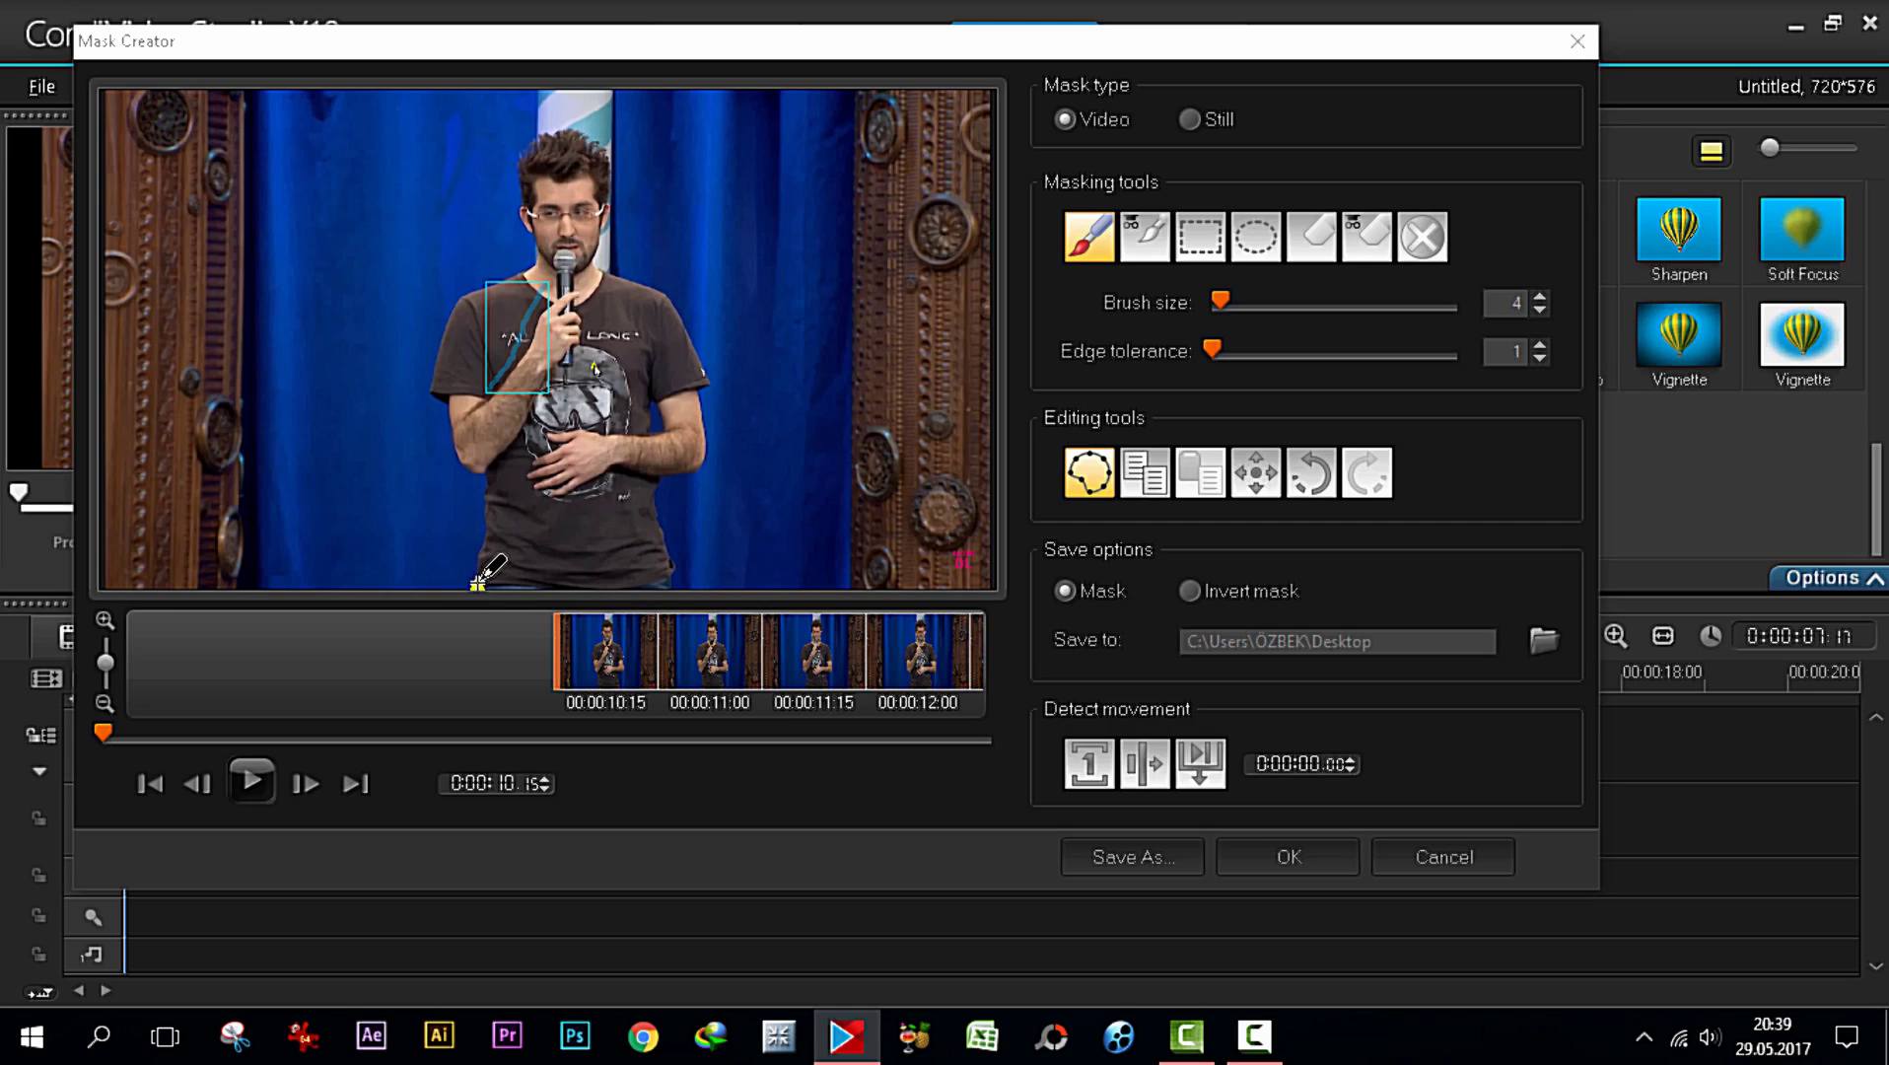
mouse_move(483, 564)
left_mouse_down()
mouse_move(493, 468)
mouse_move(465, 467)
mouse_move(433, 385)
mouse_move(463, 302)
mouse_move(543, 250)
mouse_move(521, 155)
mouse_move(569, 128)
mouse_move(609, 155)
mouse_move(604, 274)
mouse_move(662, 303)
mouse_move(709, 387)
mouse_move(704, 464)
left_mouse_up()
mouse_move(670, 468)
left_mouse_down()
mouse_move(673, 595)
mouse_move(493, 589)
left_mouse_up()
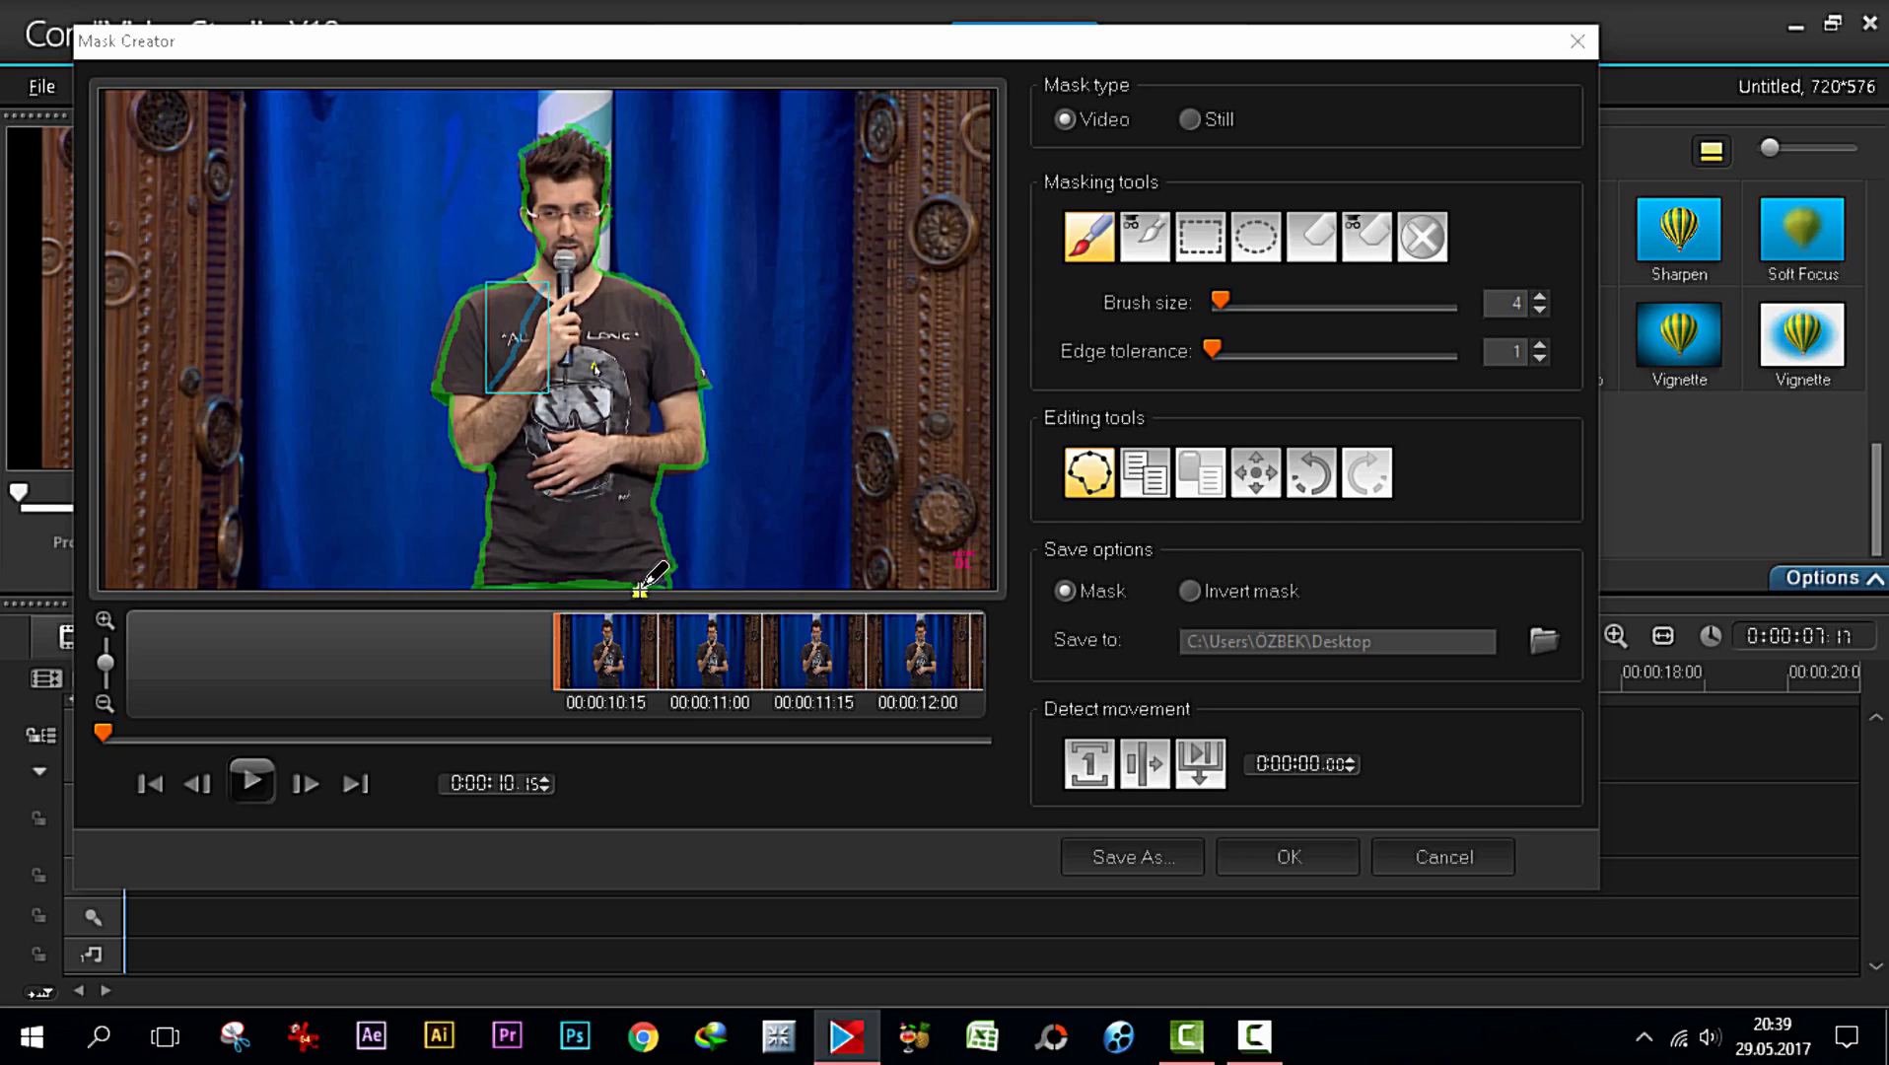
left_click_drag(604, 520, 608, 516)
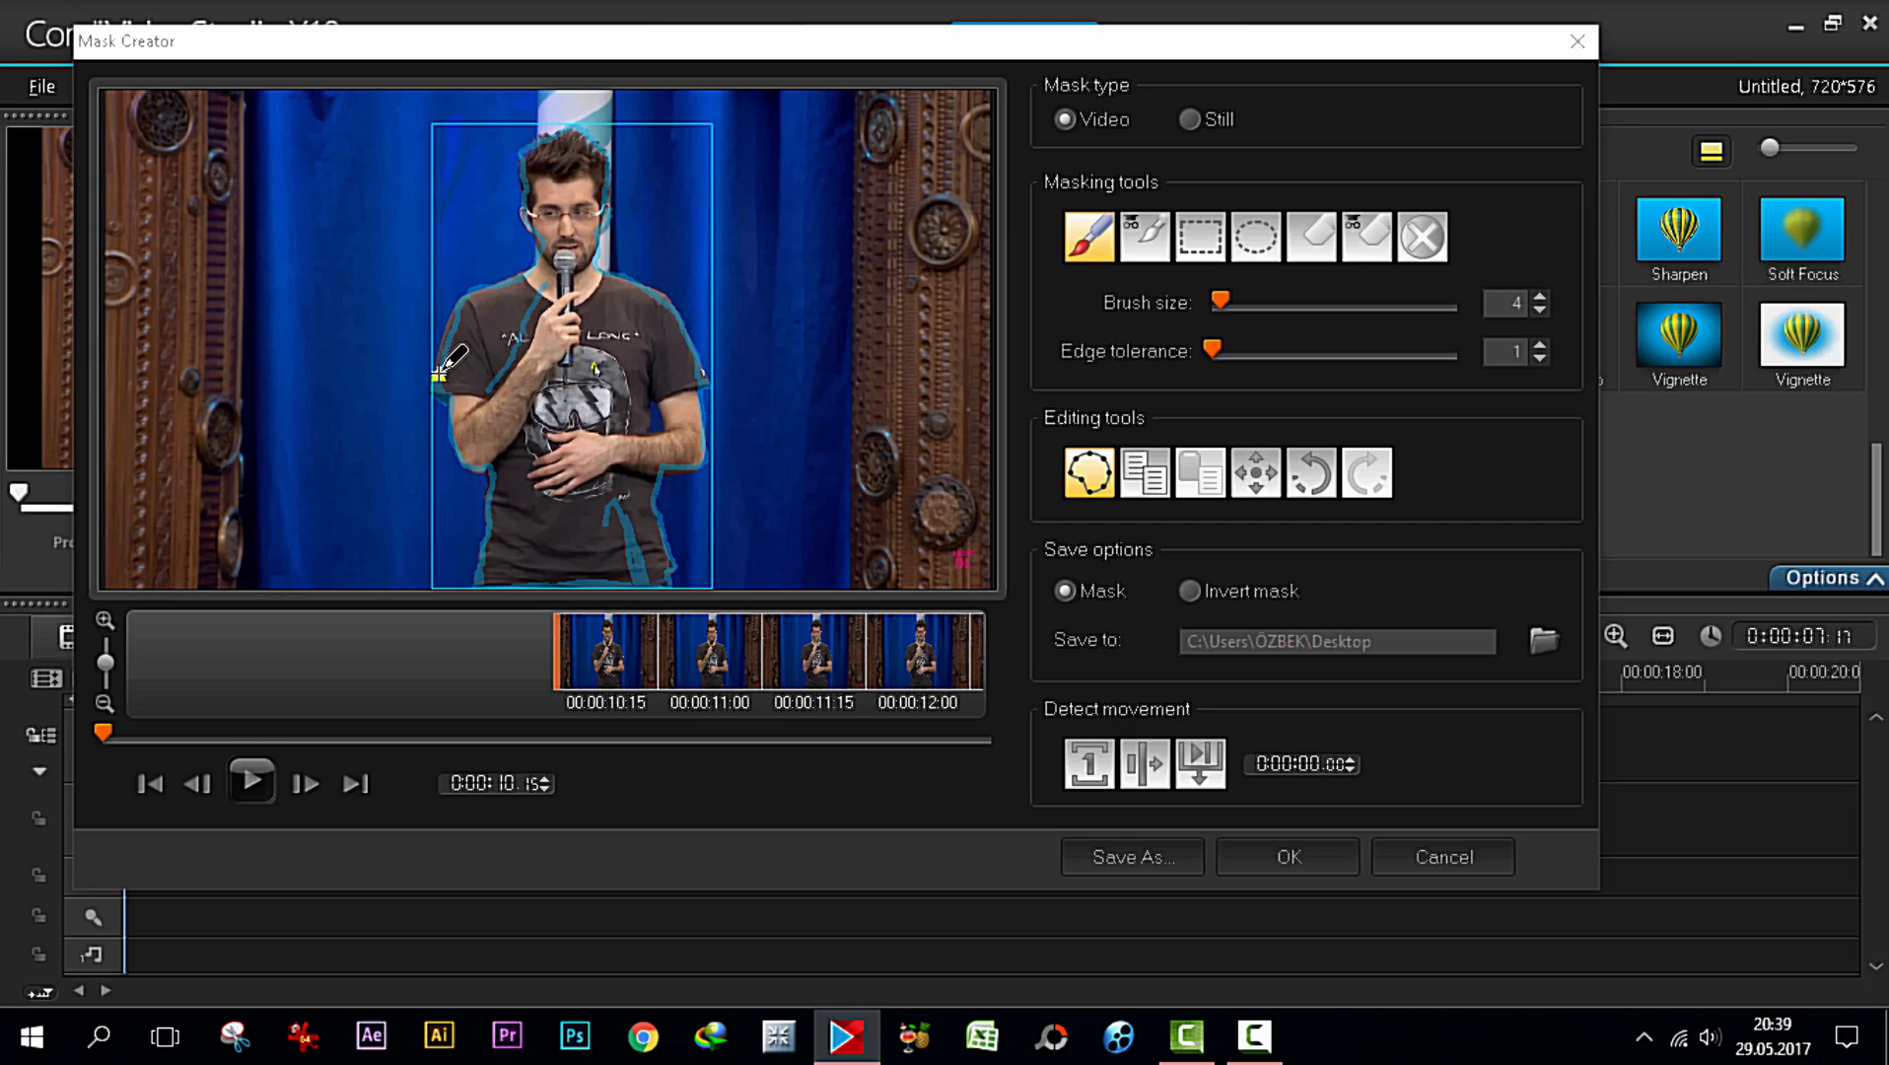
Thicken the mask outline along the shoulder and sleeve of the arm holding the microphone, raising the brush size to 7
mouse_move(449, 327)
left_mouse_down()
mouse_move(451, 308)
mouse_move(439, 382)
left_mouse_up()
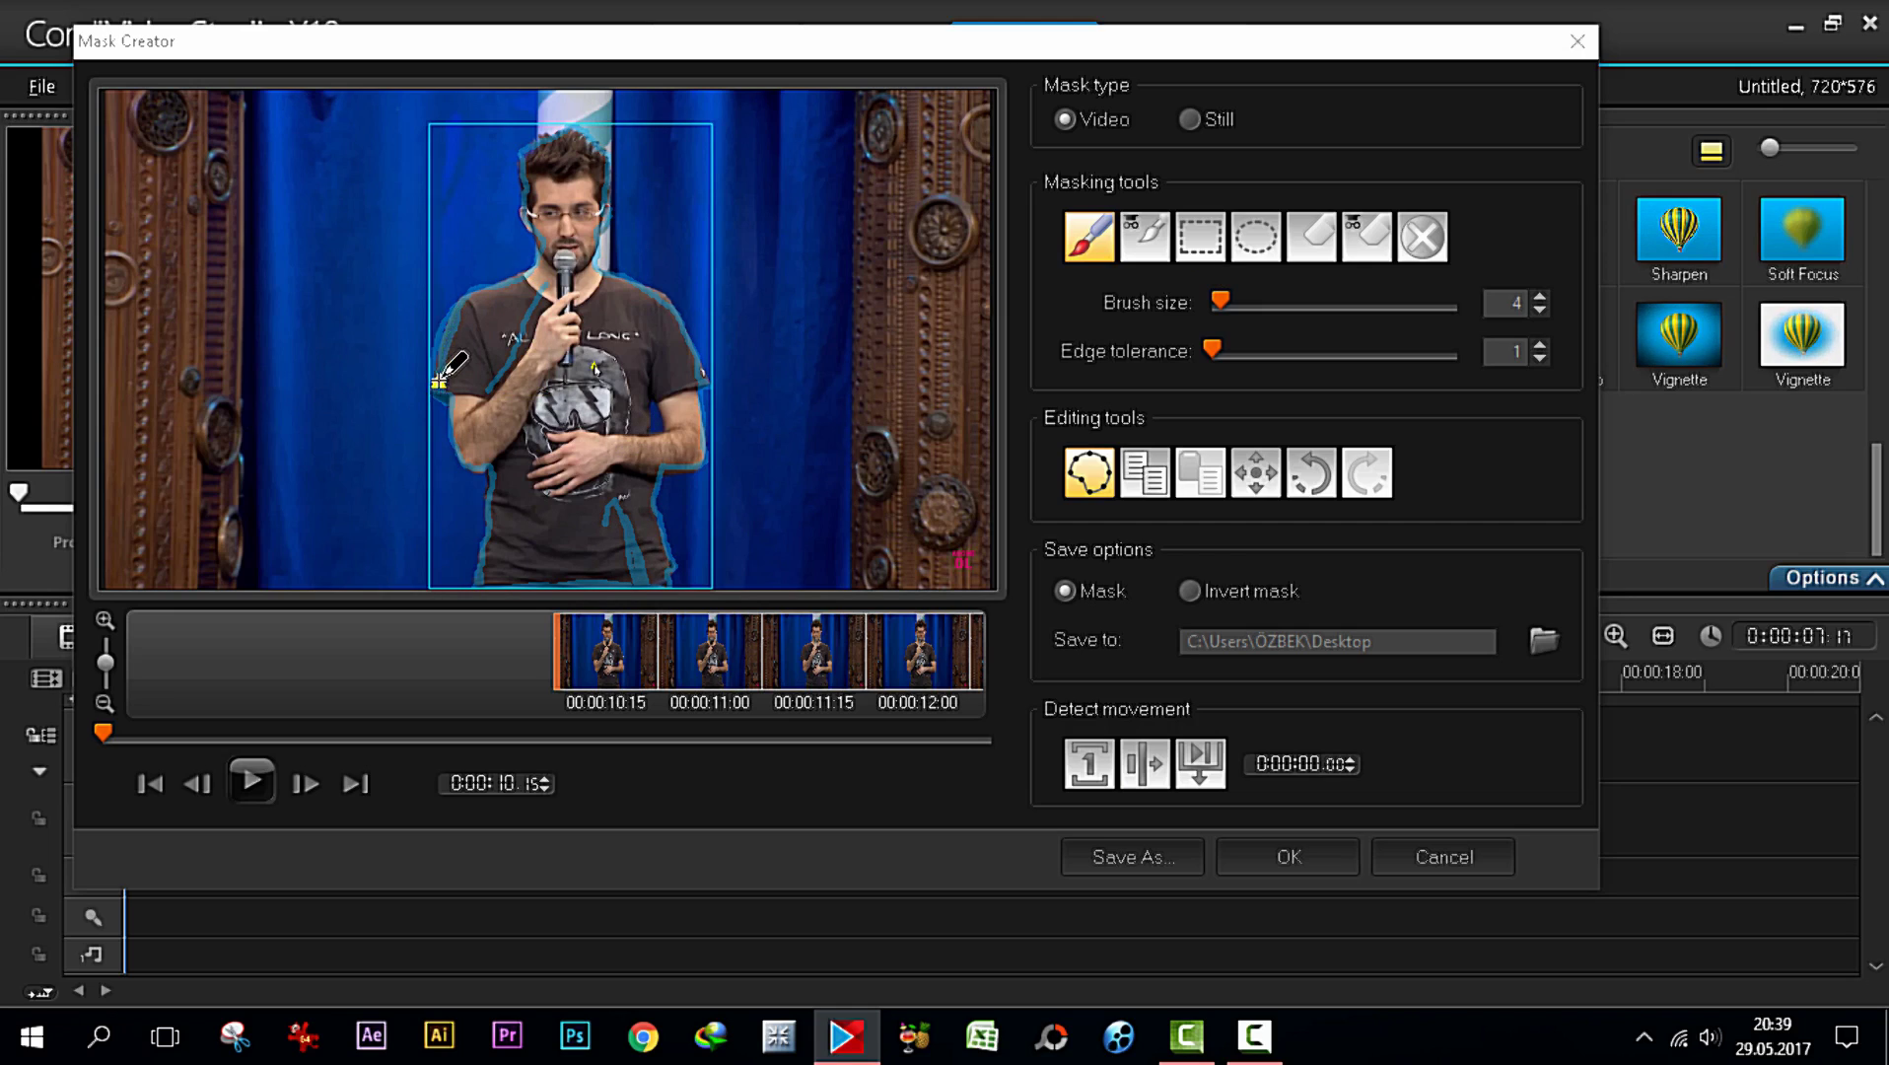
left_click_drag(461, 314, 438, 375)
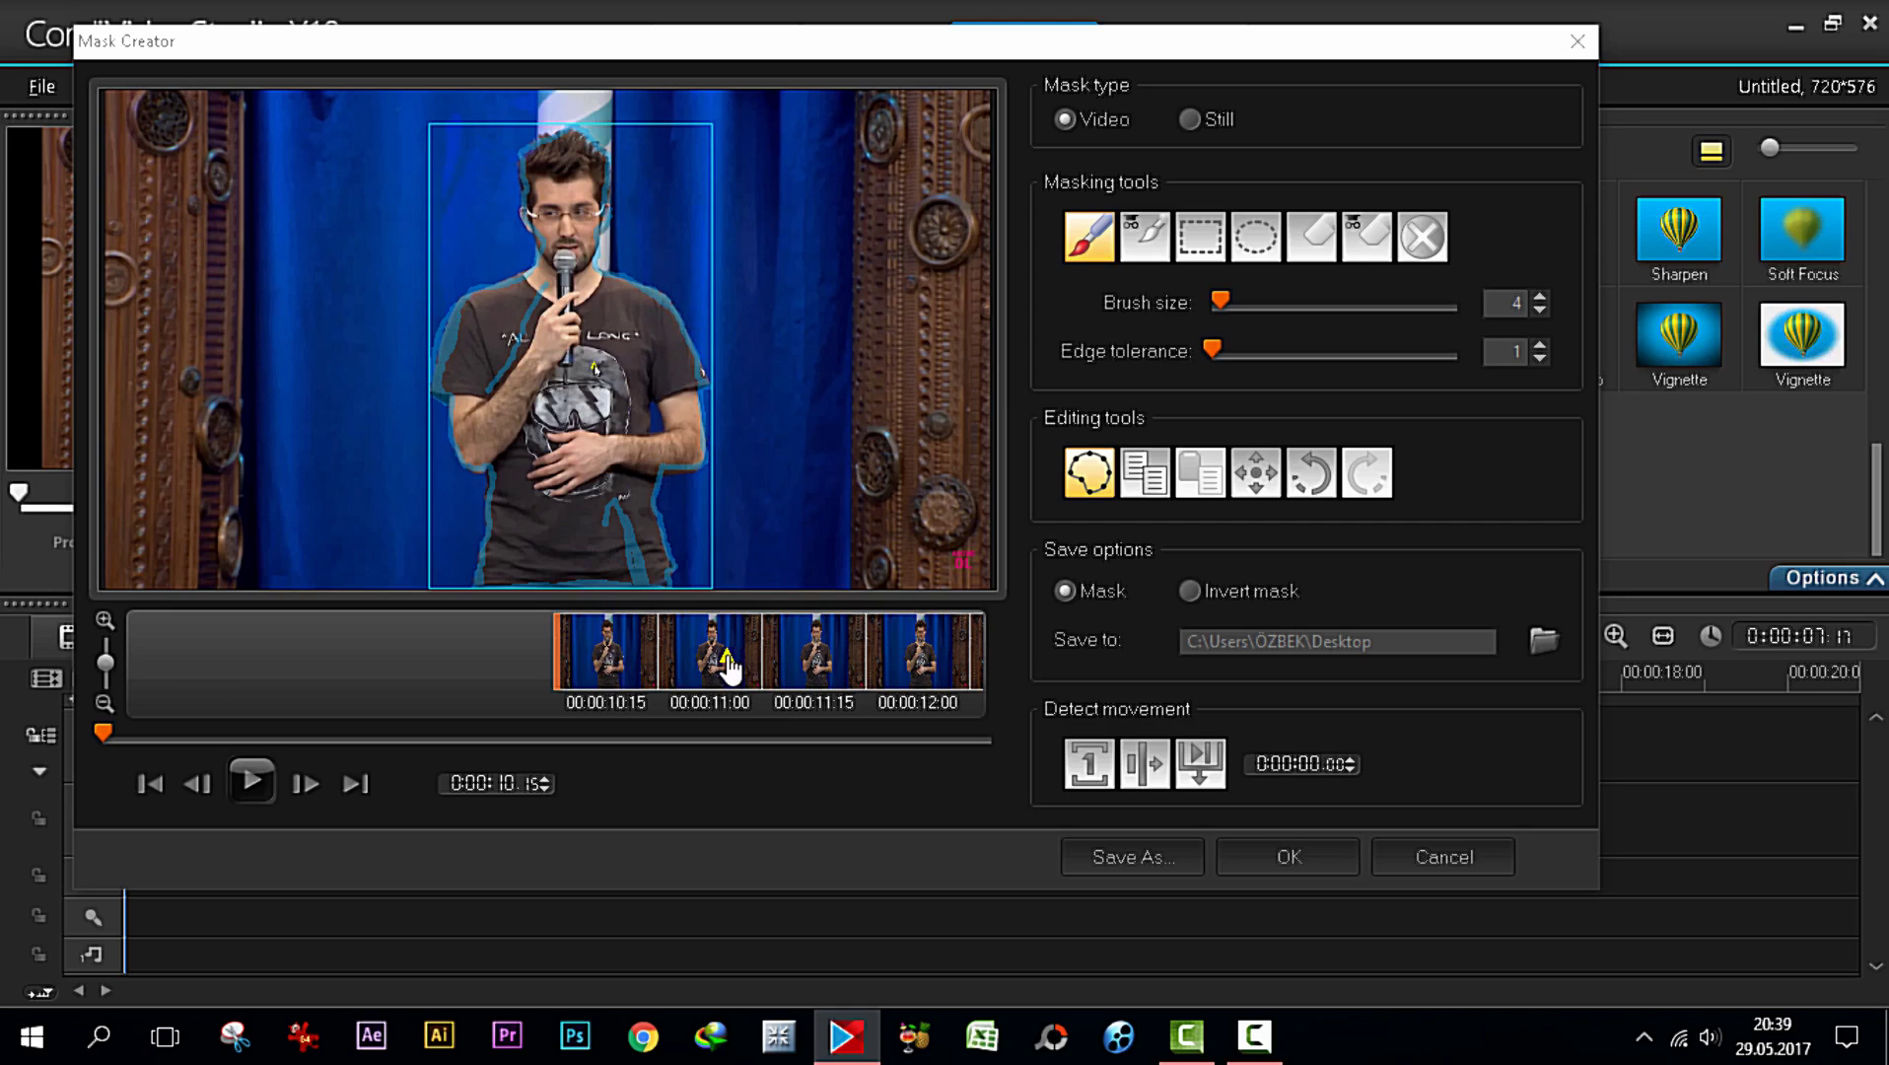
left_click_drag(1220, 301, 1258, 300)
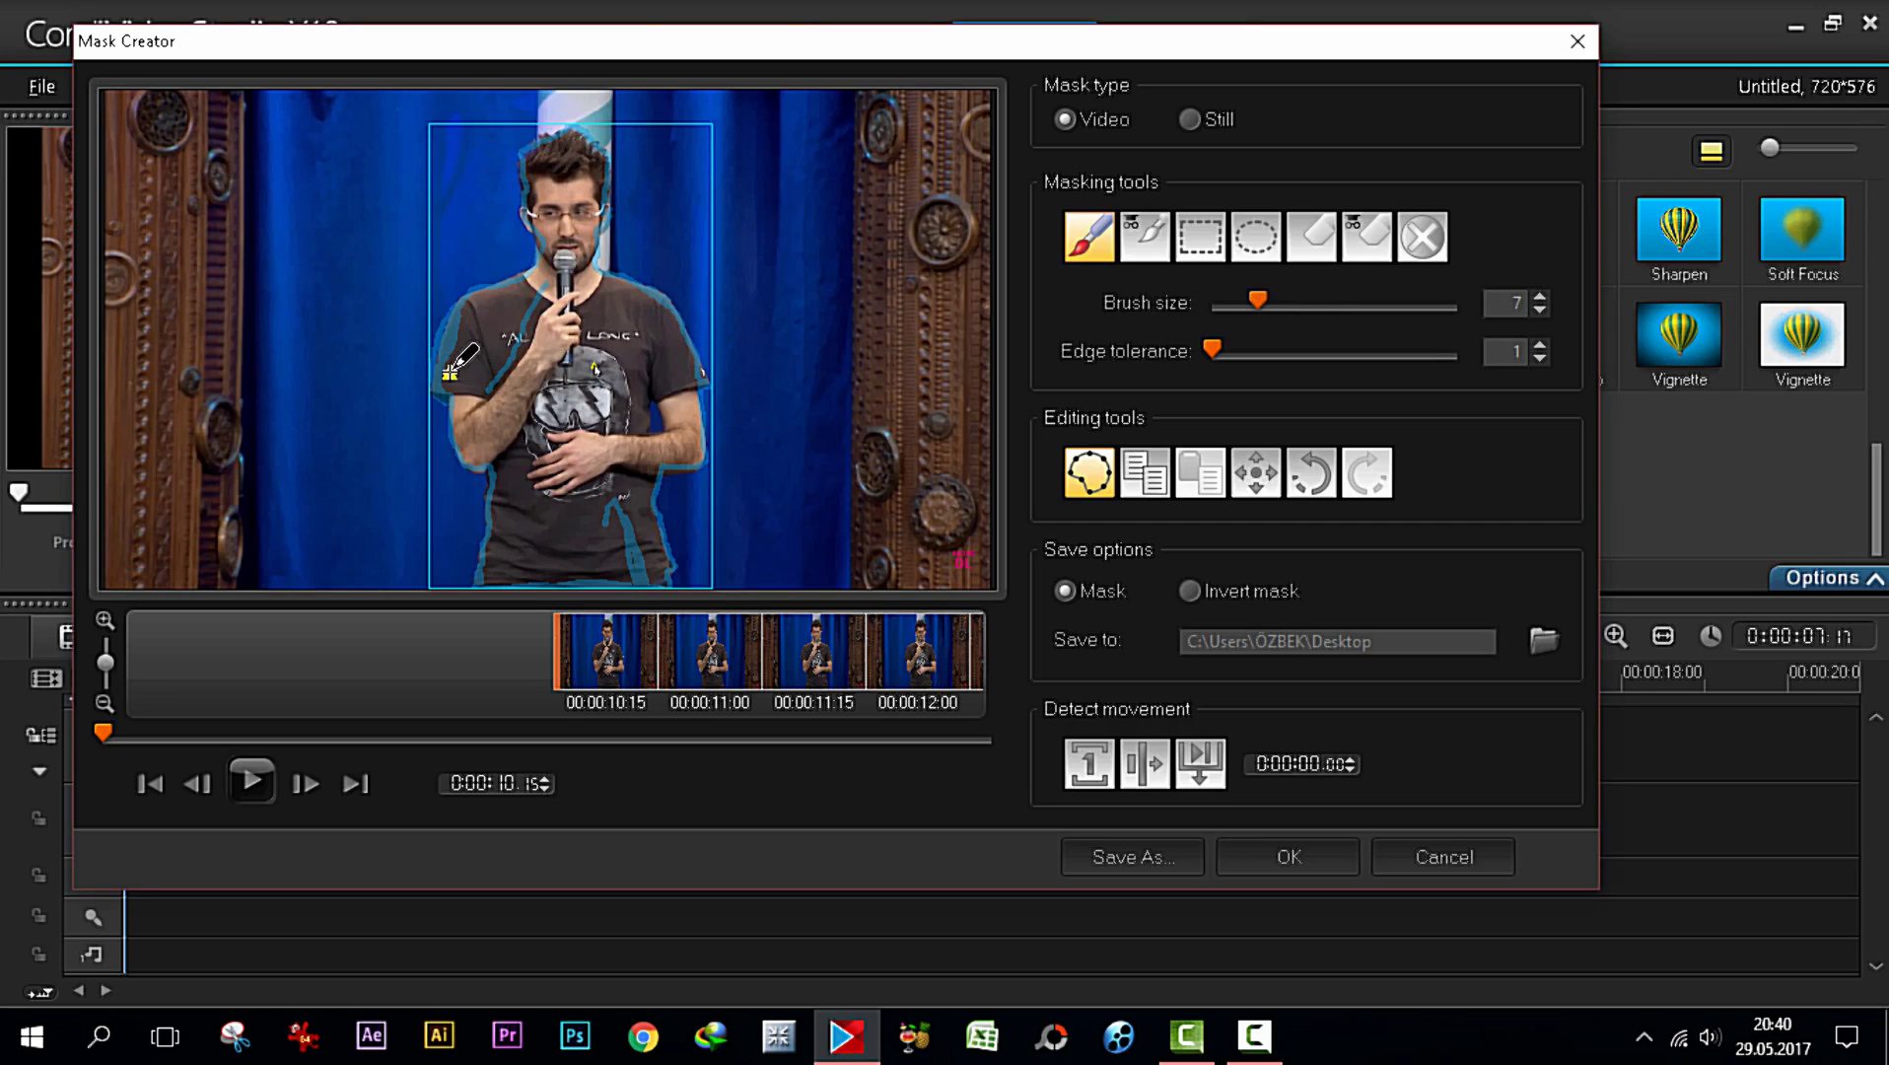
mouse_move(449, 377)
left_mouse_down()
mouse_move(451, 347)
mouse_move(446, 389)
left_mouse_up()
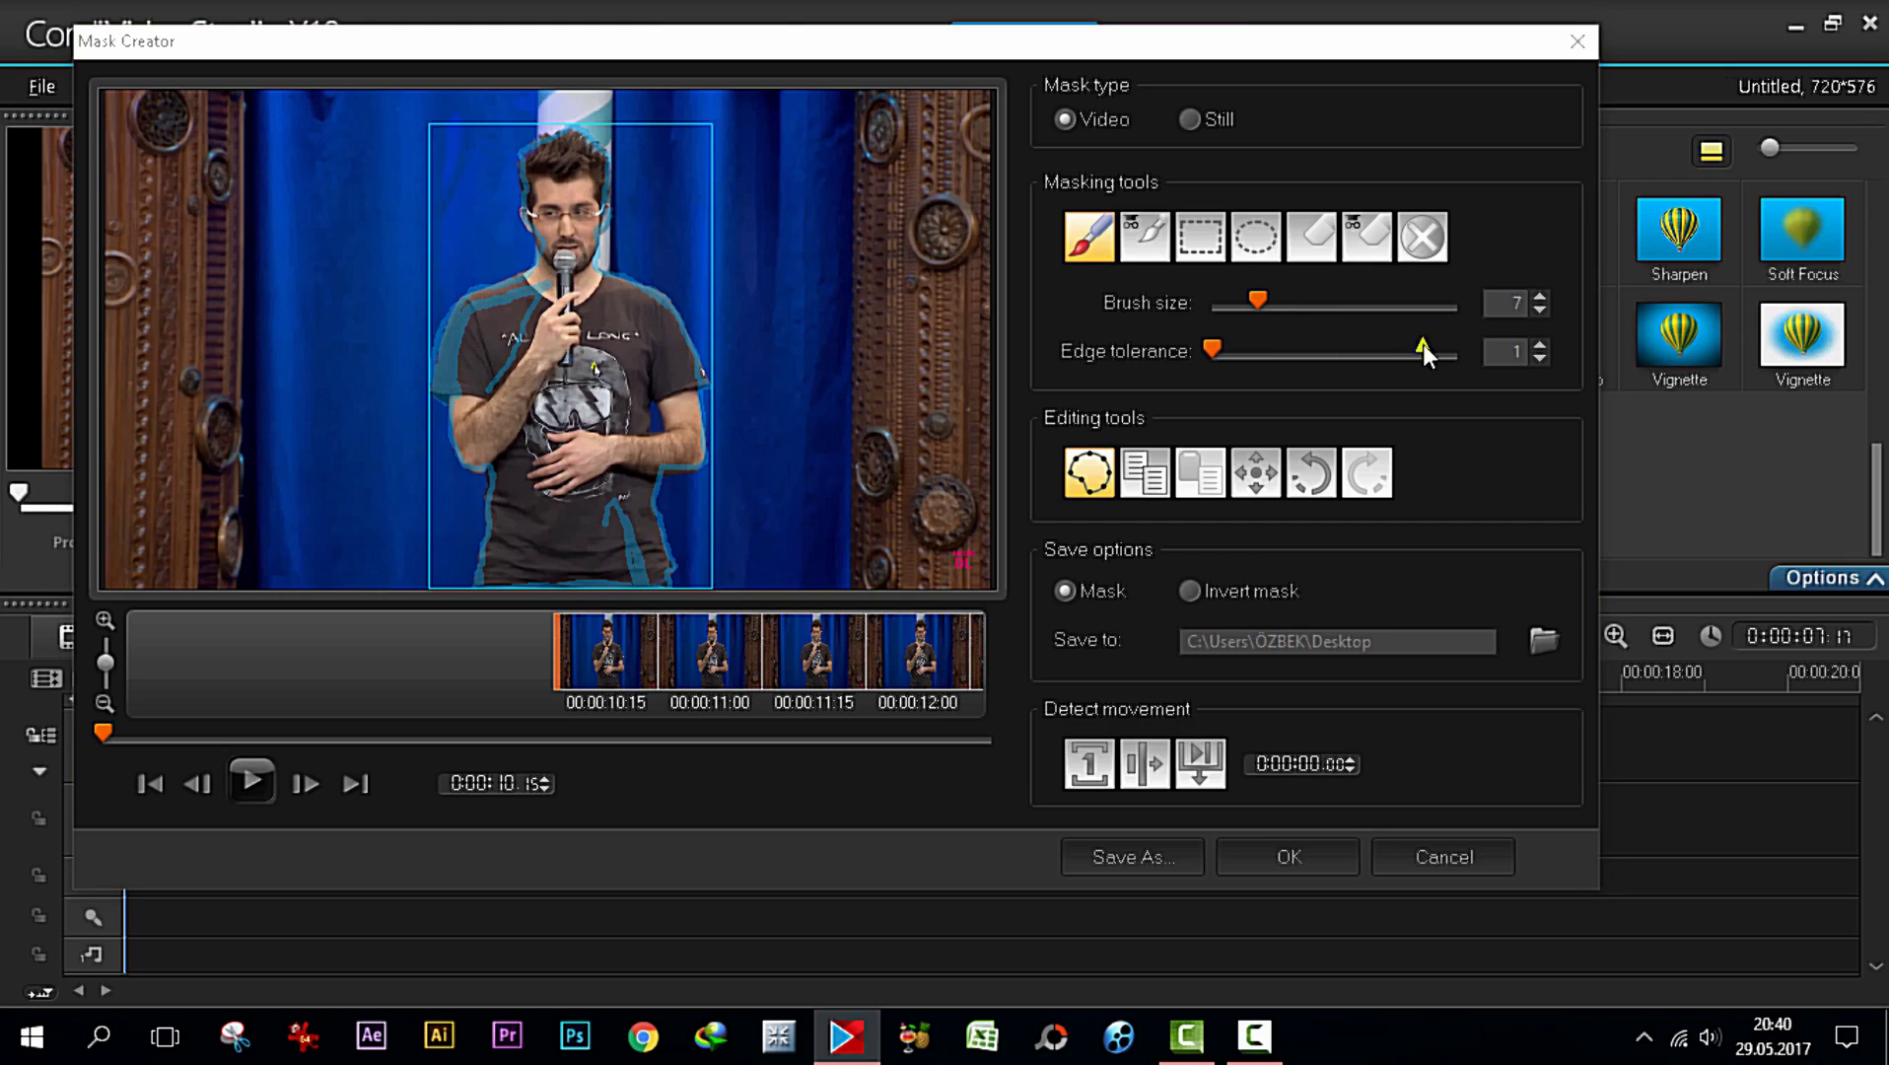
Set the brush size to 13 and fill the mask inside the outline over the man's head, torso and arms
left_click_drag(1258, 301, 1274, 296)
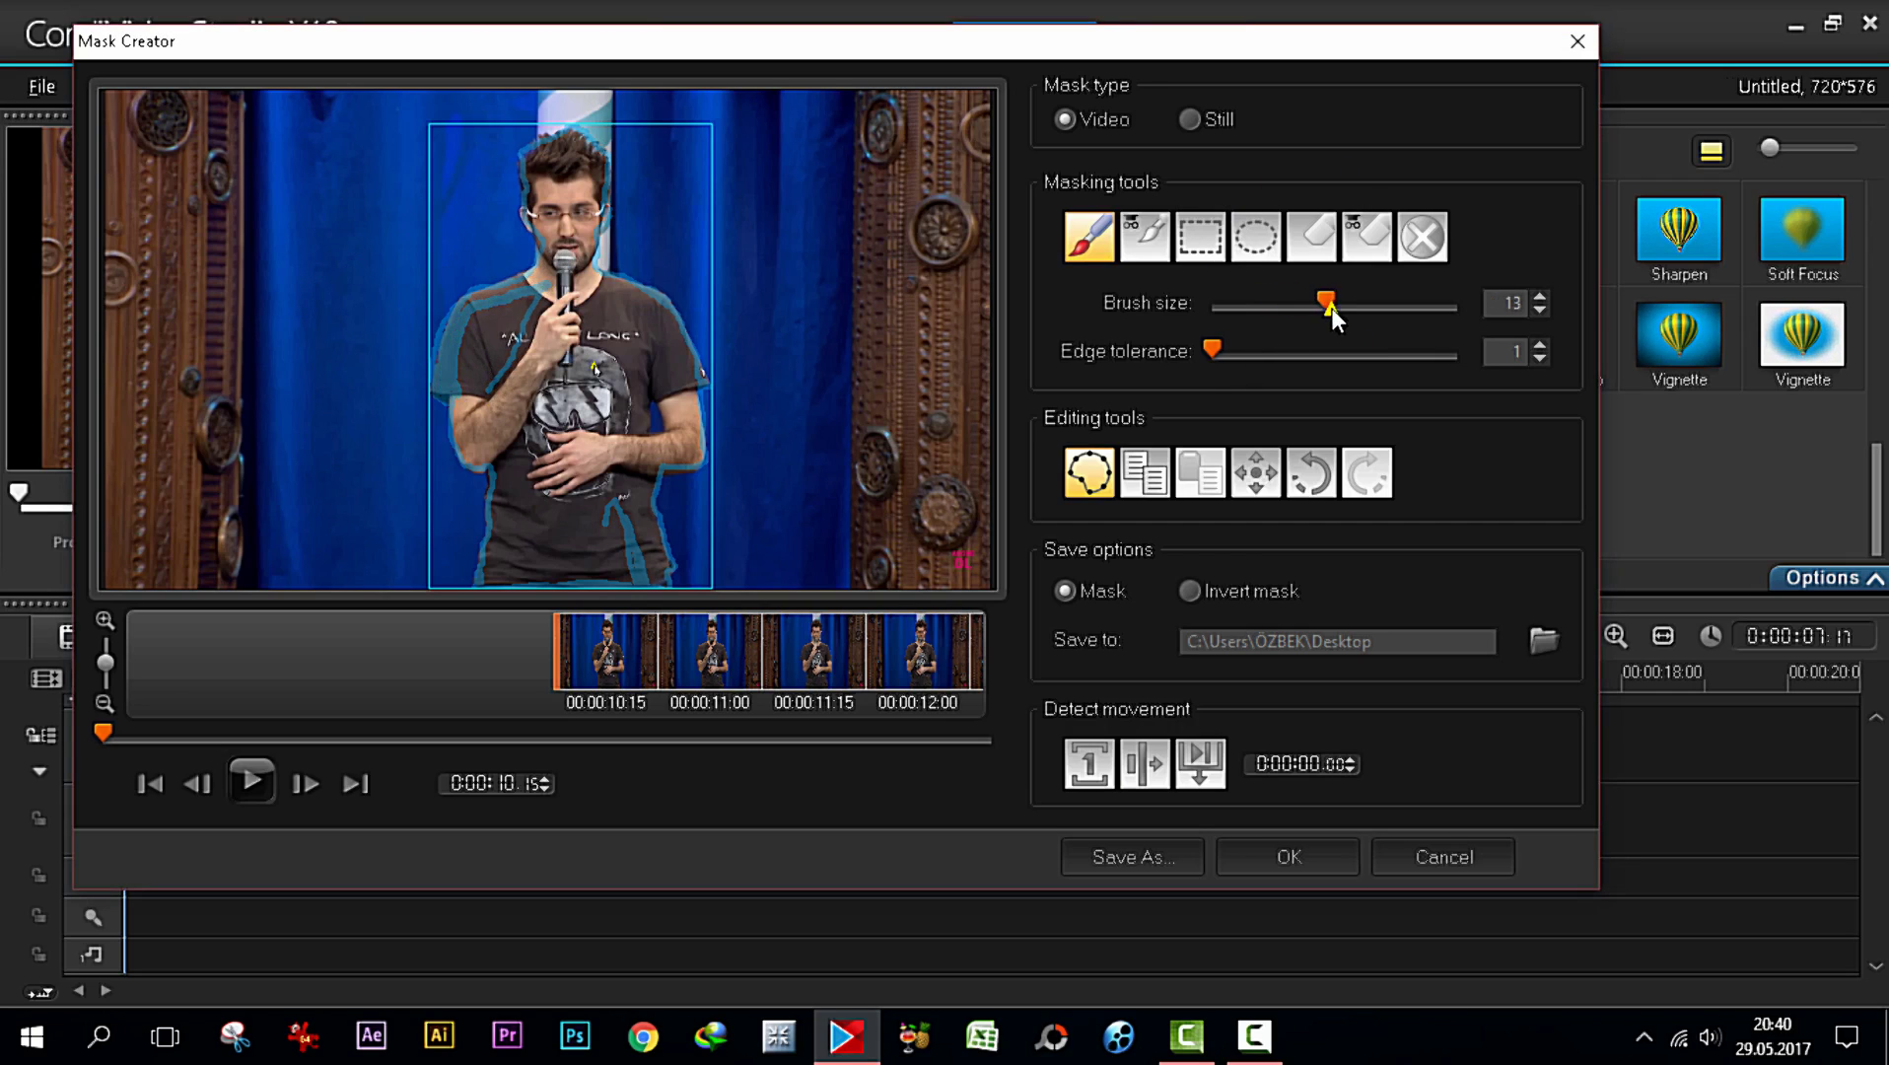
mouse_move(570, 150)
left_mouse_down()
mouse_move(538, 219)
mouse_move(548, 150)
mouse_move(605, 161)
mouse_move(600, 207)
mouse_move(564, 167)
mouse_move(552, 209)
mouse_move(589, 182)
mouse_move(542, 242)
mouse_move(564, 261)
mouse_move(486, 305)
mouse_move(527, 318)
mouse_move(483, 373)
mouse_move(464, 445)
mouse_move(522, 412)
mouse_move(566, 335)
mouse_move(478, 441)
mouse_move(540, 439)
mouse_move(601, 577)
mouse_move(550, 483)
mouse_move(537, 576)
mouse_move(515, 522)
mouse_move(506, 543)
mouse_move(511, 464)
mouse_move(488, 628)
mouse_move(513, 533)
mouse_move(514, 576)
mouse_move(543, 532)
mouse_move(540, 602)
mouse_move(581, 508)
mouse_move(609, 601)
mouse_move(557, 616)
mouse_move(590, 567)
mouse_move(617, 560)
mouse_move(642, 585)
mouse_move(654, 569)
mouse_move(643, 484)
mouse_move(675, 367)
mouse_move(581, 205)
mouse_move(582, 271)
left_mouse_up()
mouse_move(488, 311)
left_mouse_down()
mouse_move(462, 402)
mouse_move(481, 306)
mouse_move(463, 399)
mouse_move(488, 455)
mouse_move(538, 371)
mouse_move(532, 389)
left_mouse_up()
mouse_move(518, 296)
left_mouse_down()
mouse_move(506, 366)
mouse_move(555, 333)
mouse_move(530, 360)
mouse_move(560, 284)
mouse_move(549, 385)
mouse_move(575, 343)
mouse_move(581, 262)
mouse_move(582, 316)
mouse_move(602, 288)
mouse_move(601, 364)
mouse_move(637, 318)
mouse_move(658, 404)
mouse_move(679, 392)
mouse_move(660, 448)
mouse_move(555, 485)
mouse_move(569, 367)
mouse_move(539, 489)
mouse_move(506, 500)
mouse_move(520, 455)
mouse_move(502, 543)
mouse_move(566, 570)
mouse_move(588, 509)
mouse_move(584, 571)
mouse_move(624, 540)
mouse_move(665, 565)
mouse_move(658, 594)
mouse_move(635, 492)
mouse_move(601, 555)
mouse_move(636, 414)
mouse_move(609, 458)
mouse_move(626, 472)
mouse_move(659, 439)
mouse_move(679, 455)
mouse_move(677, 350)
mouse_move(696, 444)
left_mouse_up()
mouse_move(661, 314)
left_mouse_down()
mouse_move(638, 377)
mouse_move(647, 343)
mouse_move(596, 380)
mouse_move(581, 328)
mouse_move(535, 333)
mouse_move(574, 420)
mouse_move(542, 454)
mouse_move(526, 440)
mouse_move(543, 426)
mouse_move(642, 516)
mouse_move(619, 414)
mouse_move(636, 375)
left_mouse_up()
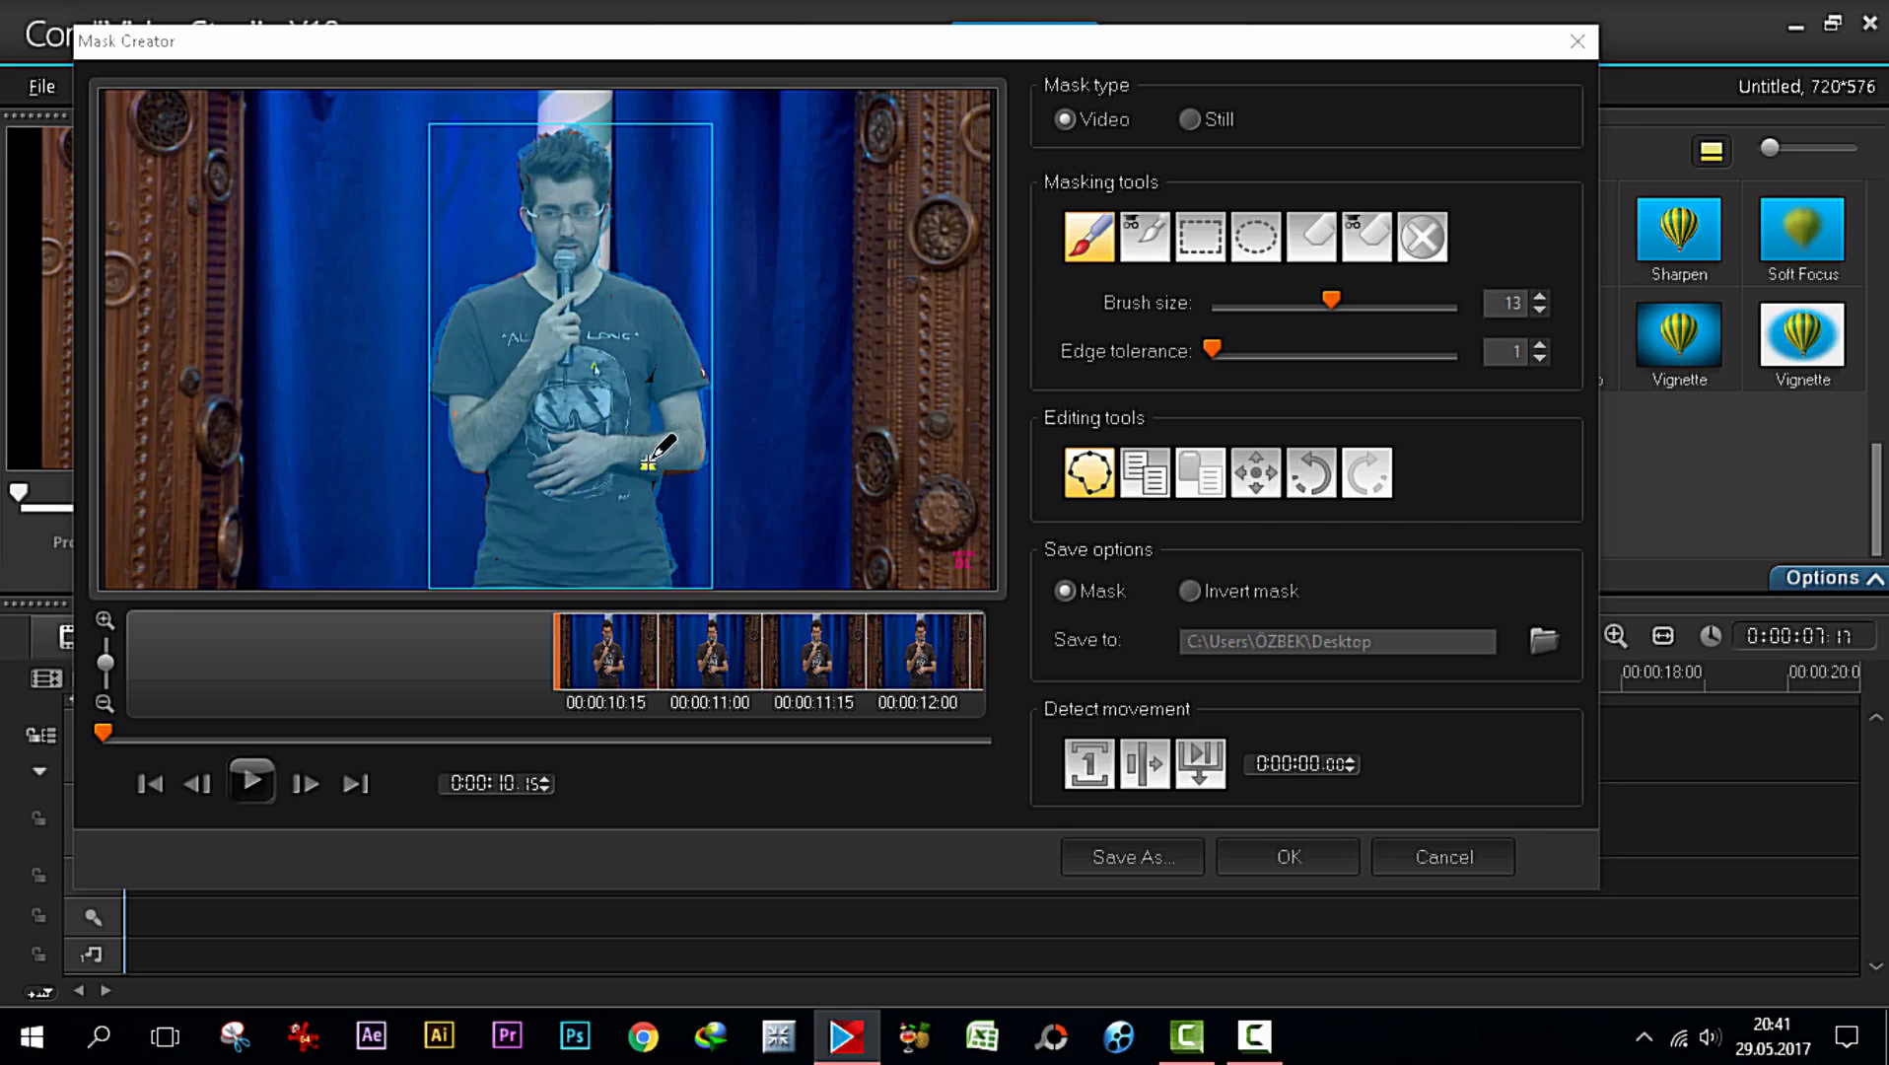
Touch up the mask edges with the brush around the man's forearm, sleeves, waist and head
left_click_drag(671, 468, 700, 458)
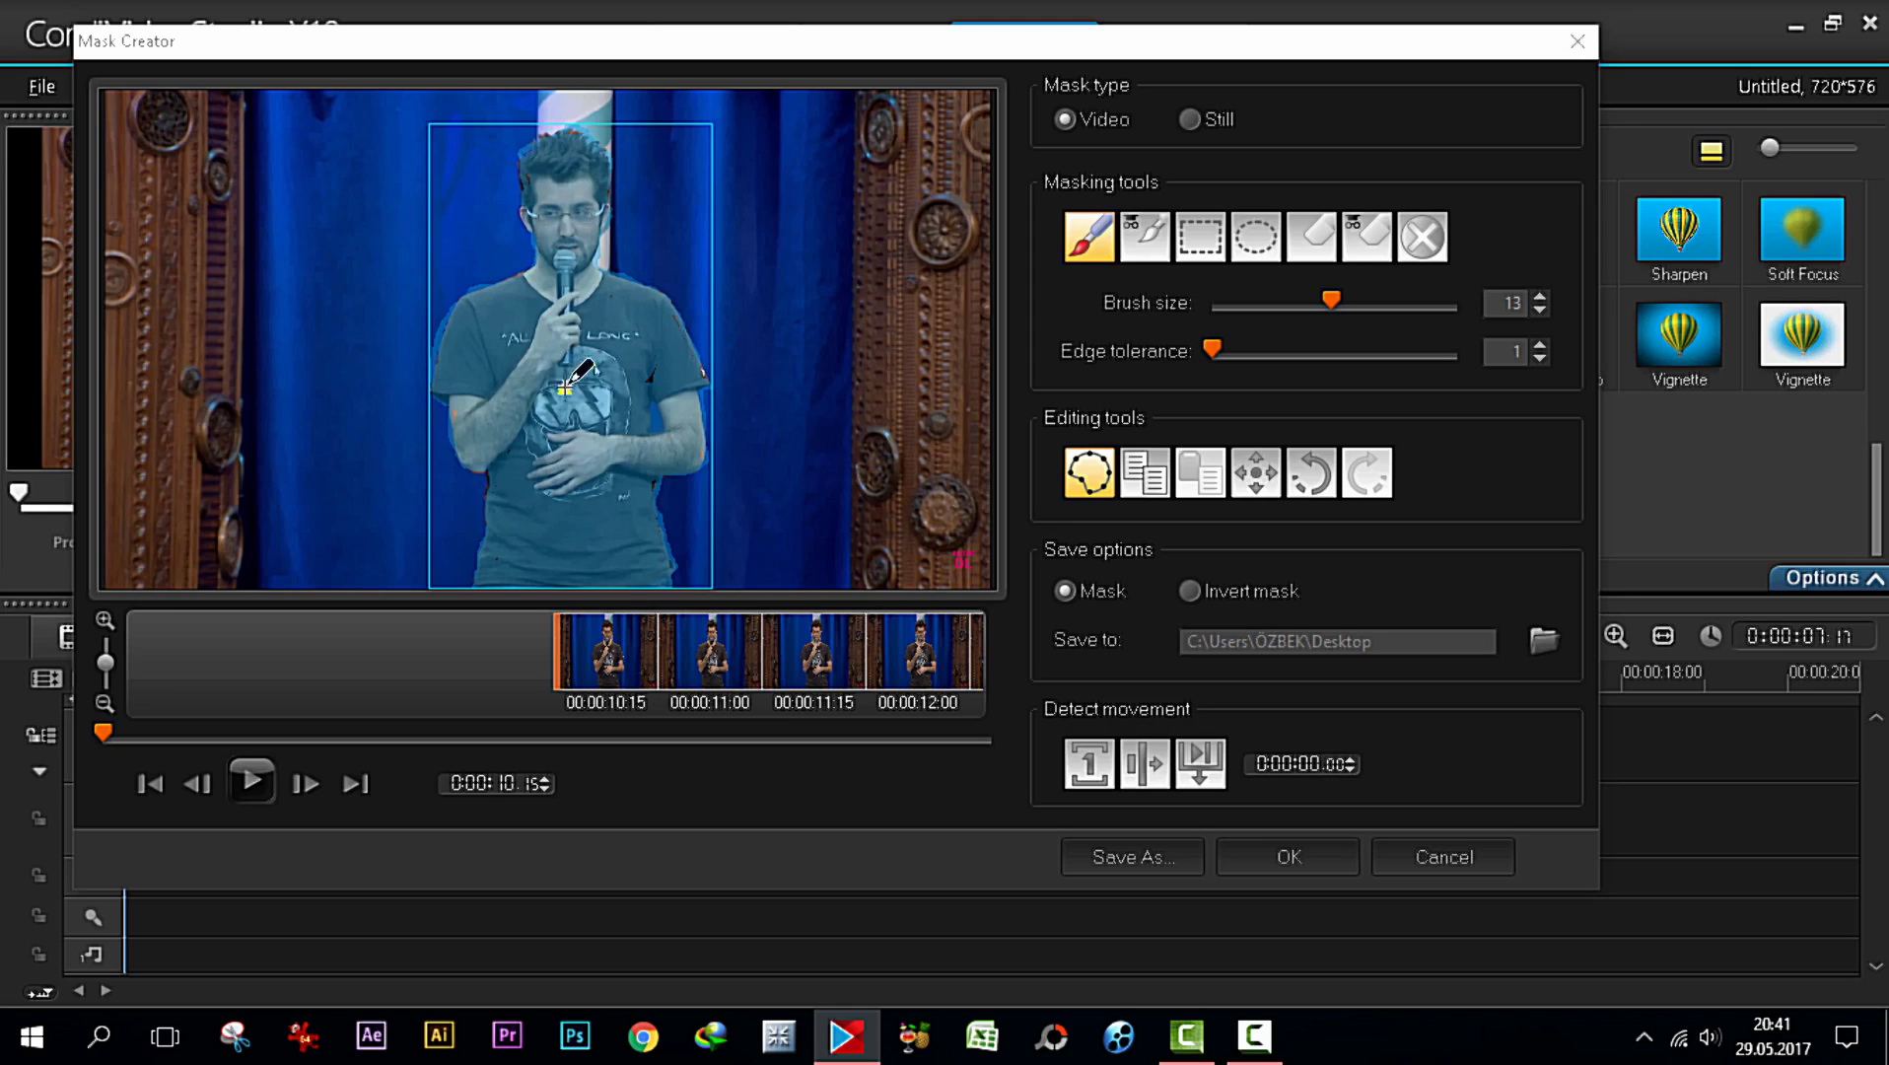
left_click_drag(658, 371, 649, 386)
left_click_drag(642, 487, 642, 487)
left_click_drag(492, 473, 492, 475)
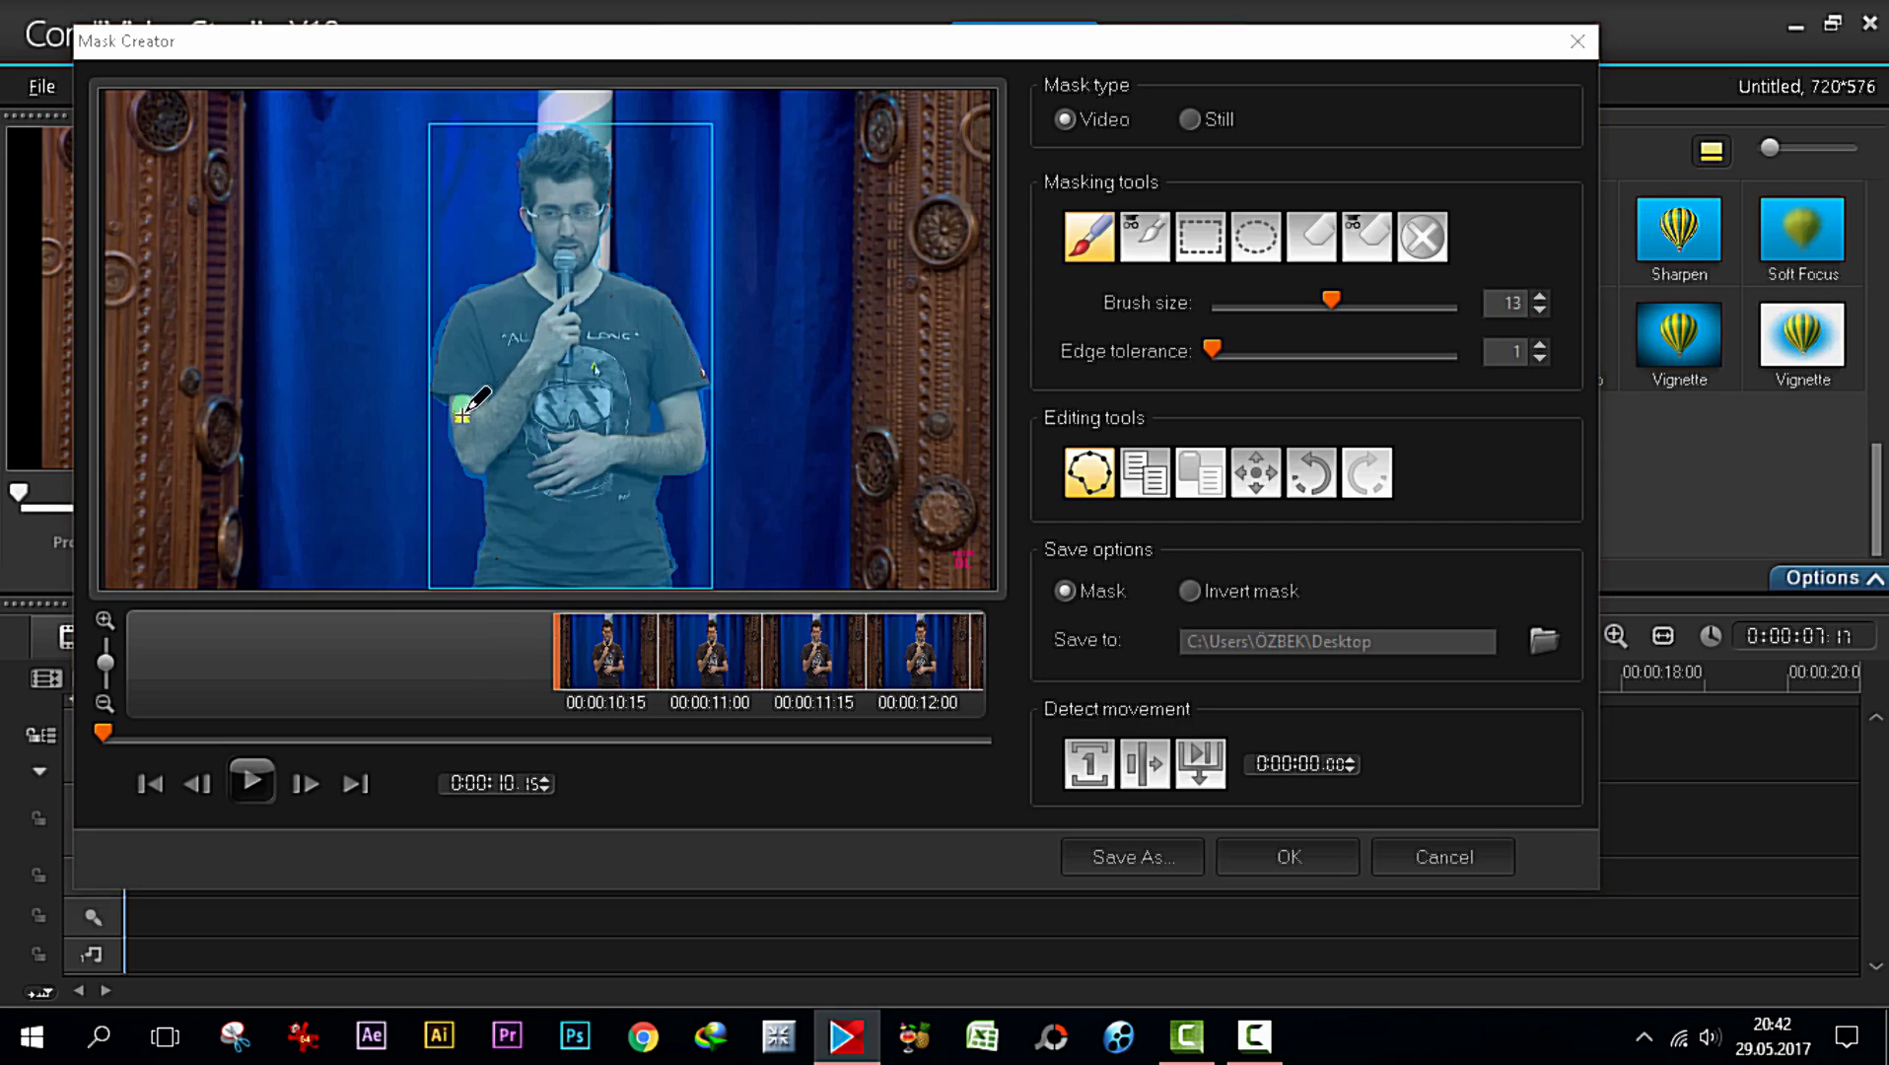
mouse_move(550, 268)
left_mouse_down()
mouse_move(563, 209)
mouse_move(616, 192)
left_mouse_up()
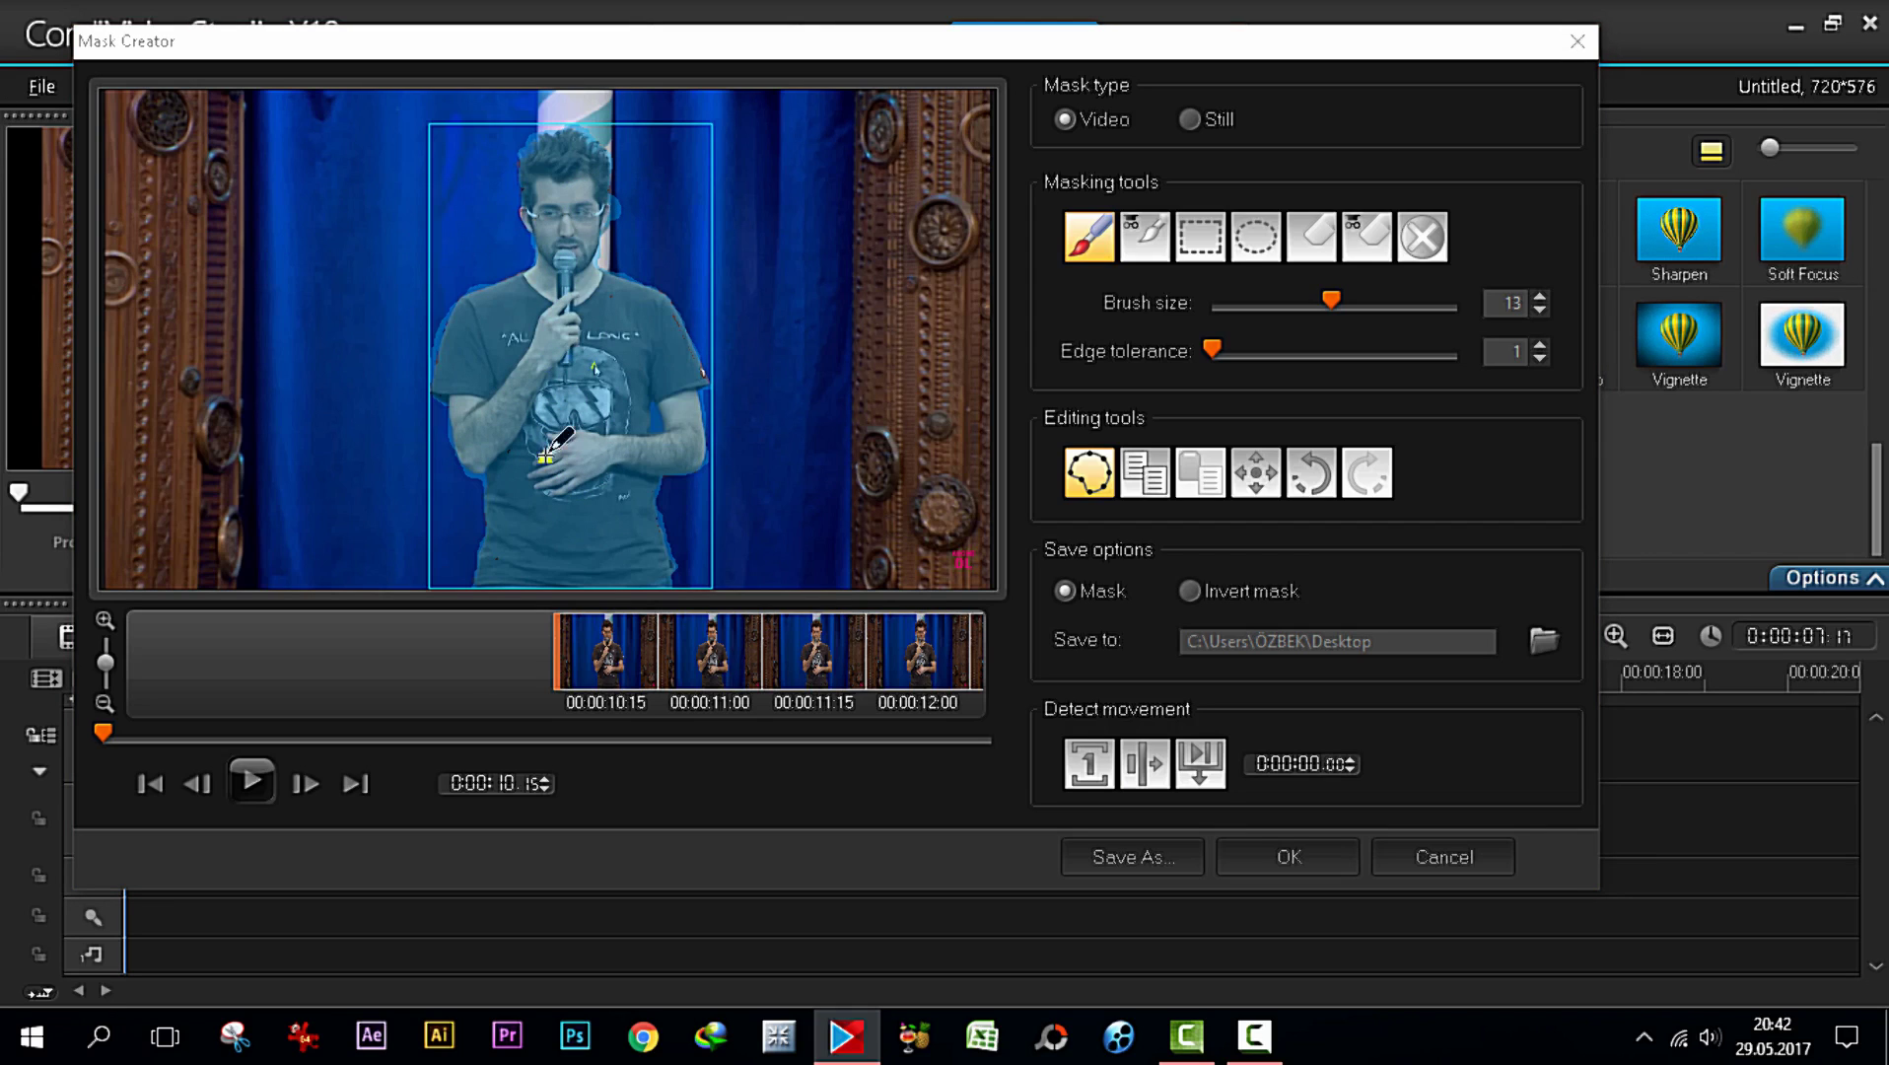
Erase the excess mask outside the man's shoulder and sleeve, and repaint the missing area near his other arm
left_click(1311, 234)
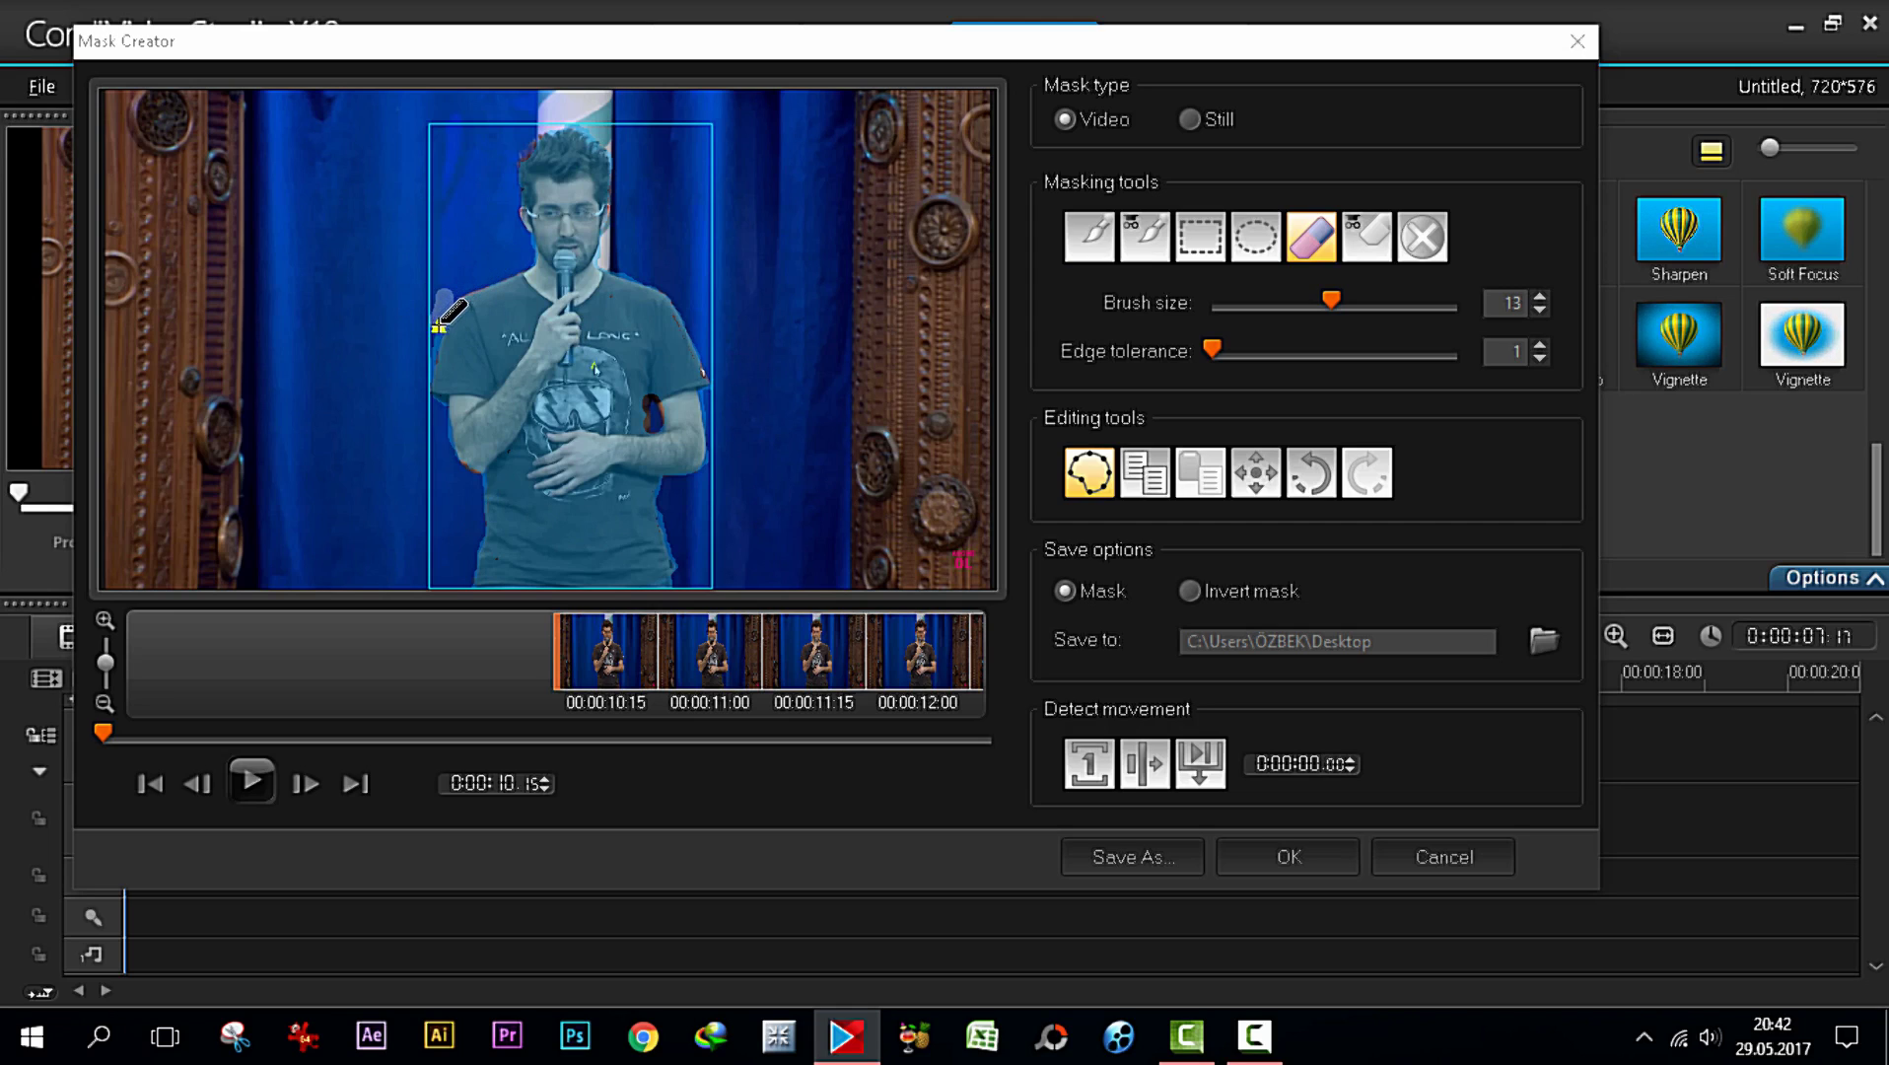
left_click_drag(431, 347, 429, 399)
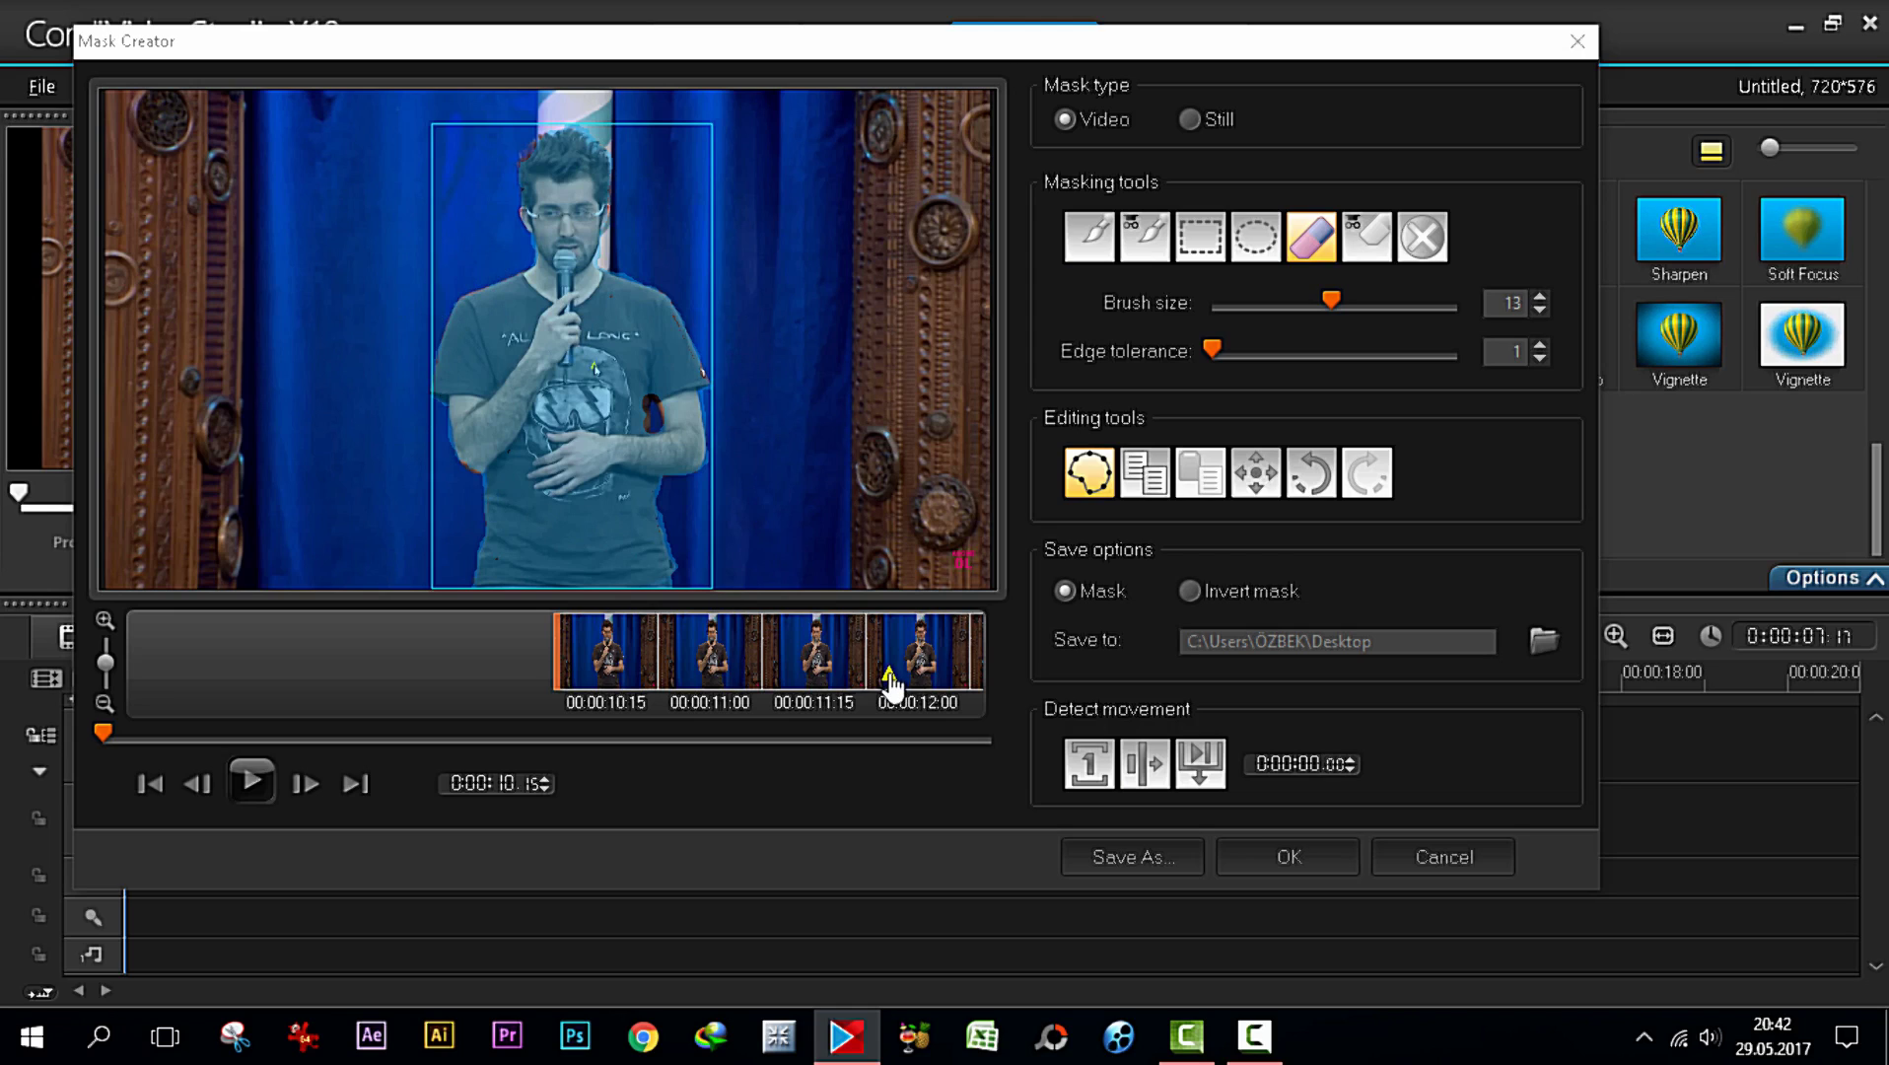
left_click(1089, 242)
mouse_move(603, 279)
left_mouse_down()
mouse_move(661, 306)
mouse_move(693, 391)
mouse_move(654, 422)
left_mouse_up()
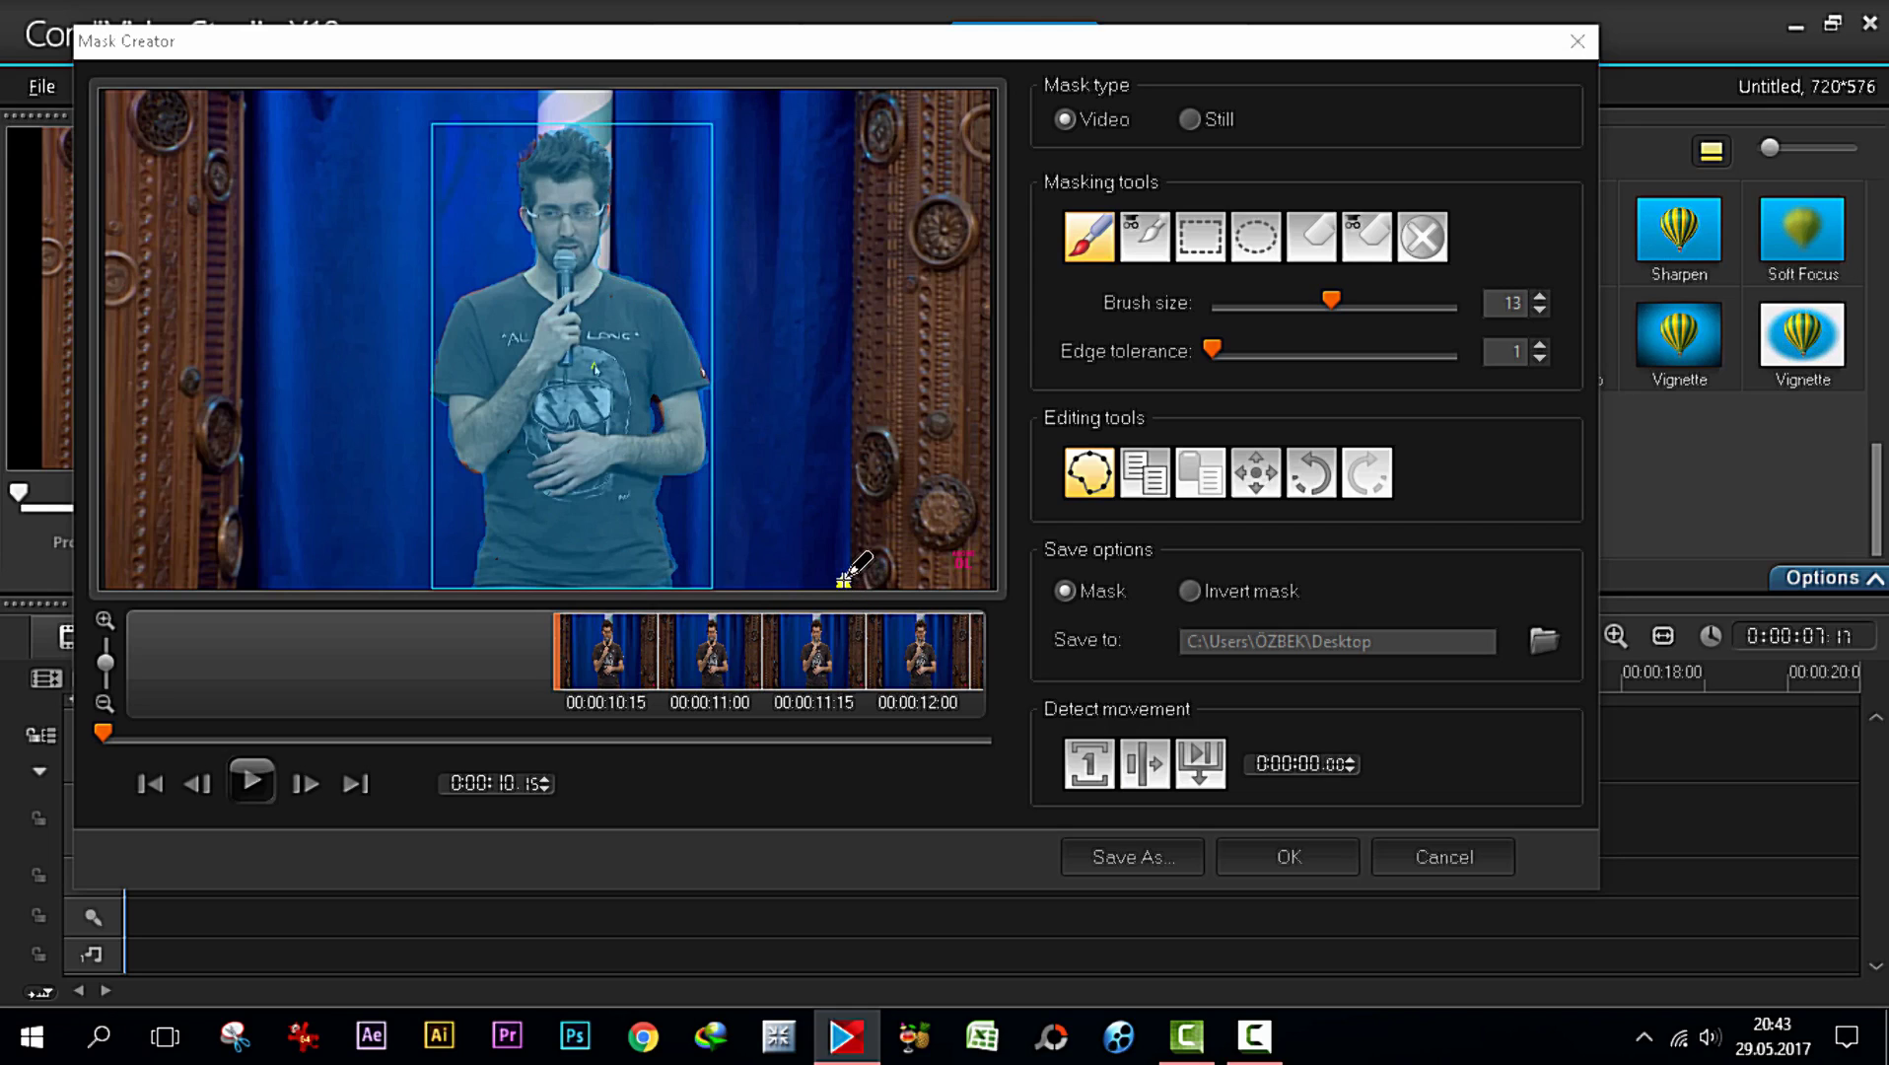
Detect the mask's movement through to the end of the clip, and return to the first frame
left_click(1141, 767)
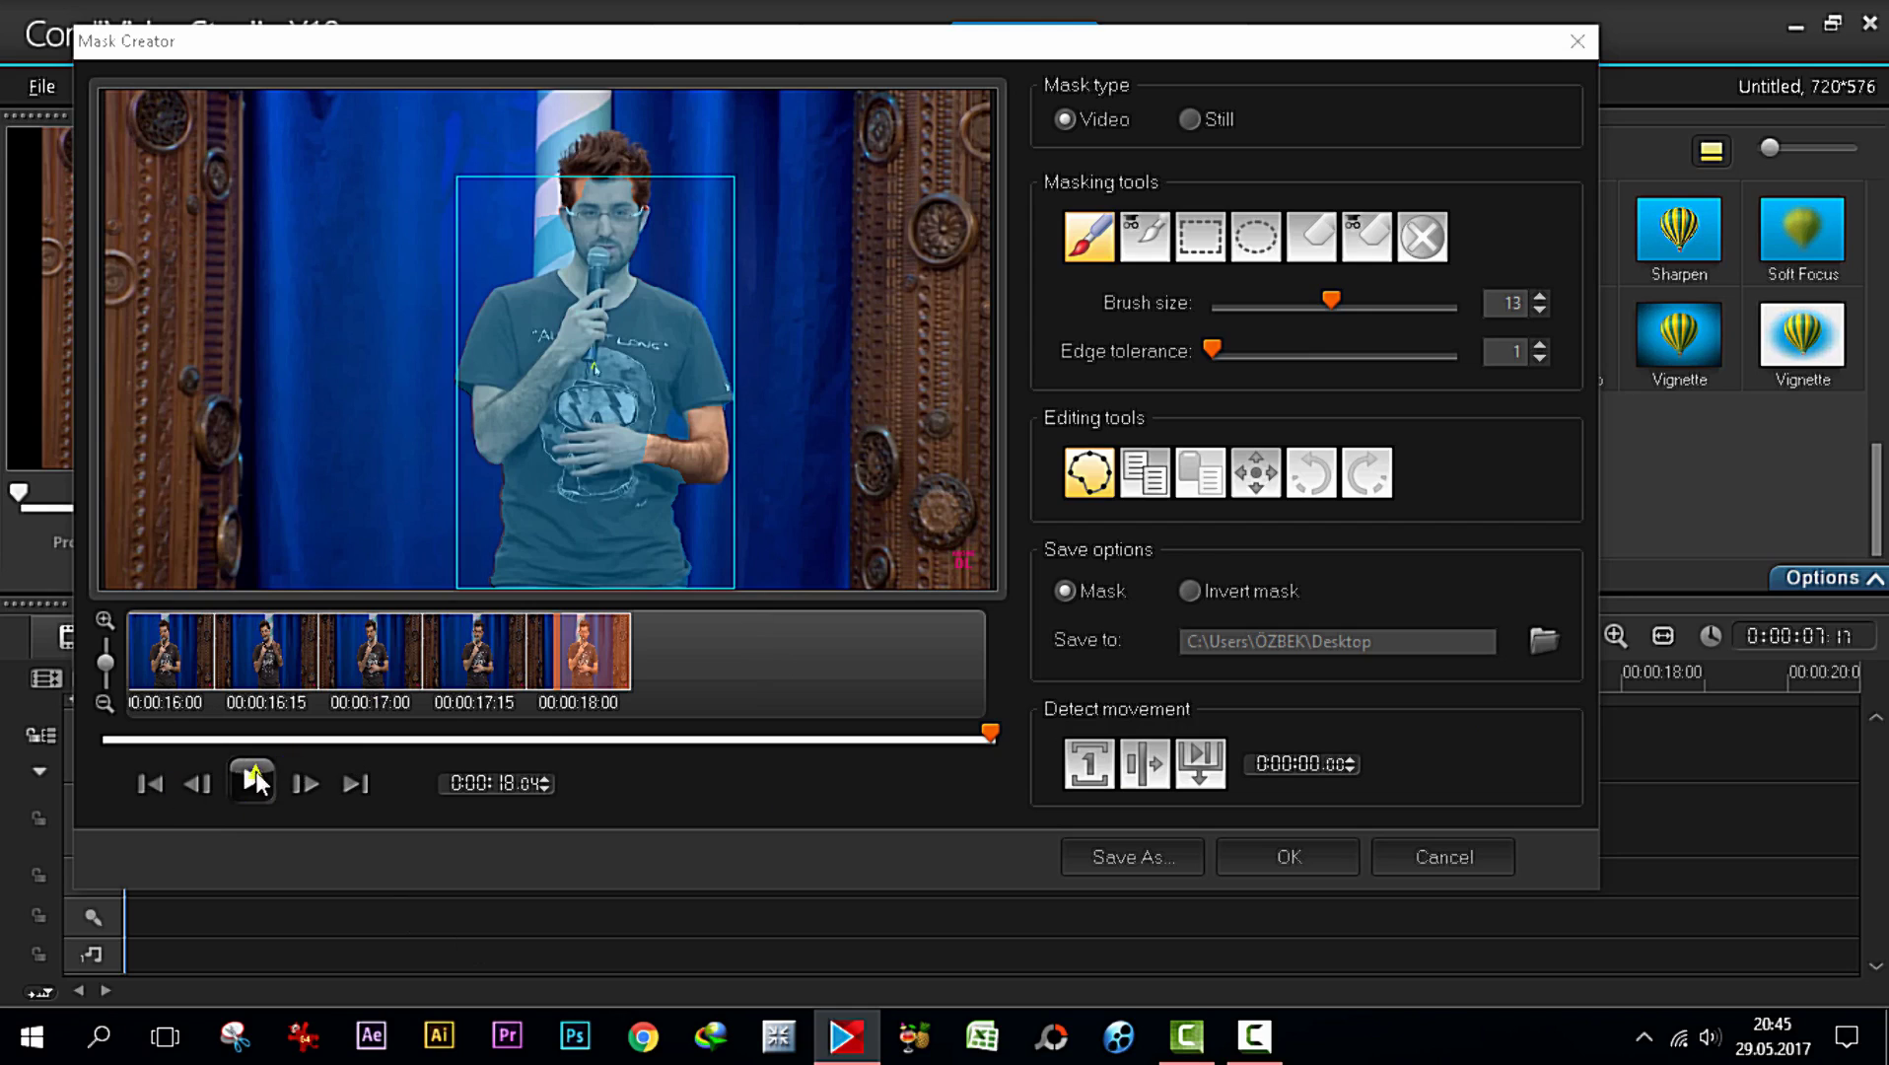
left_click(163, 779)
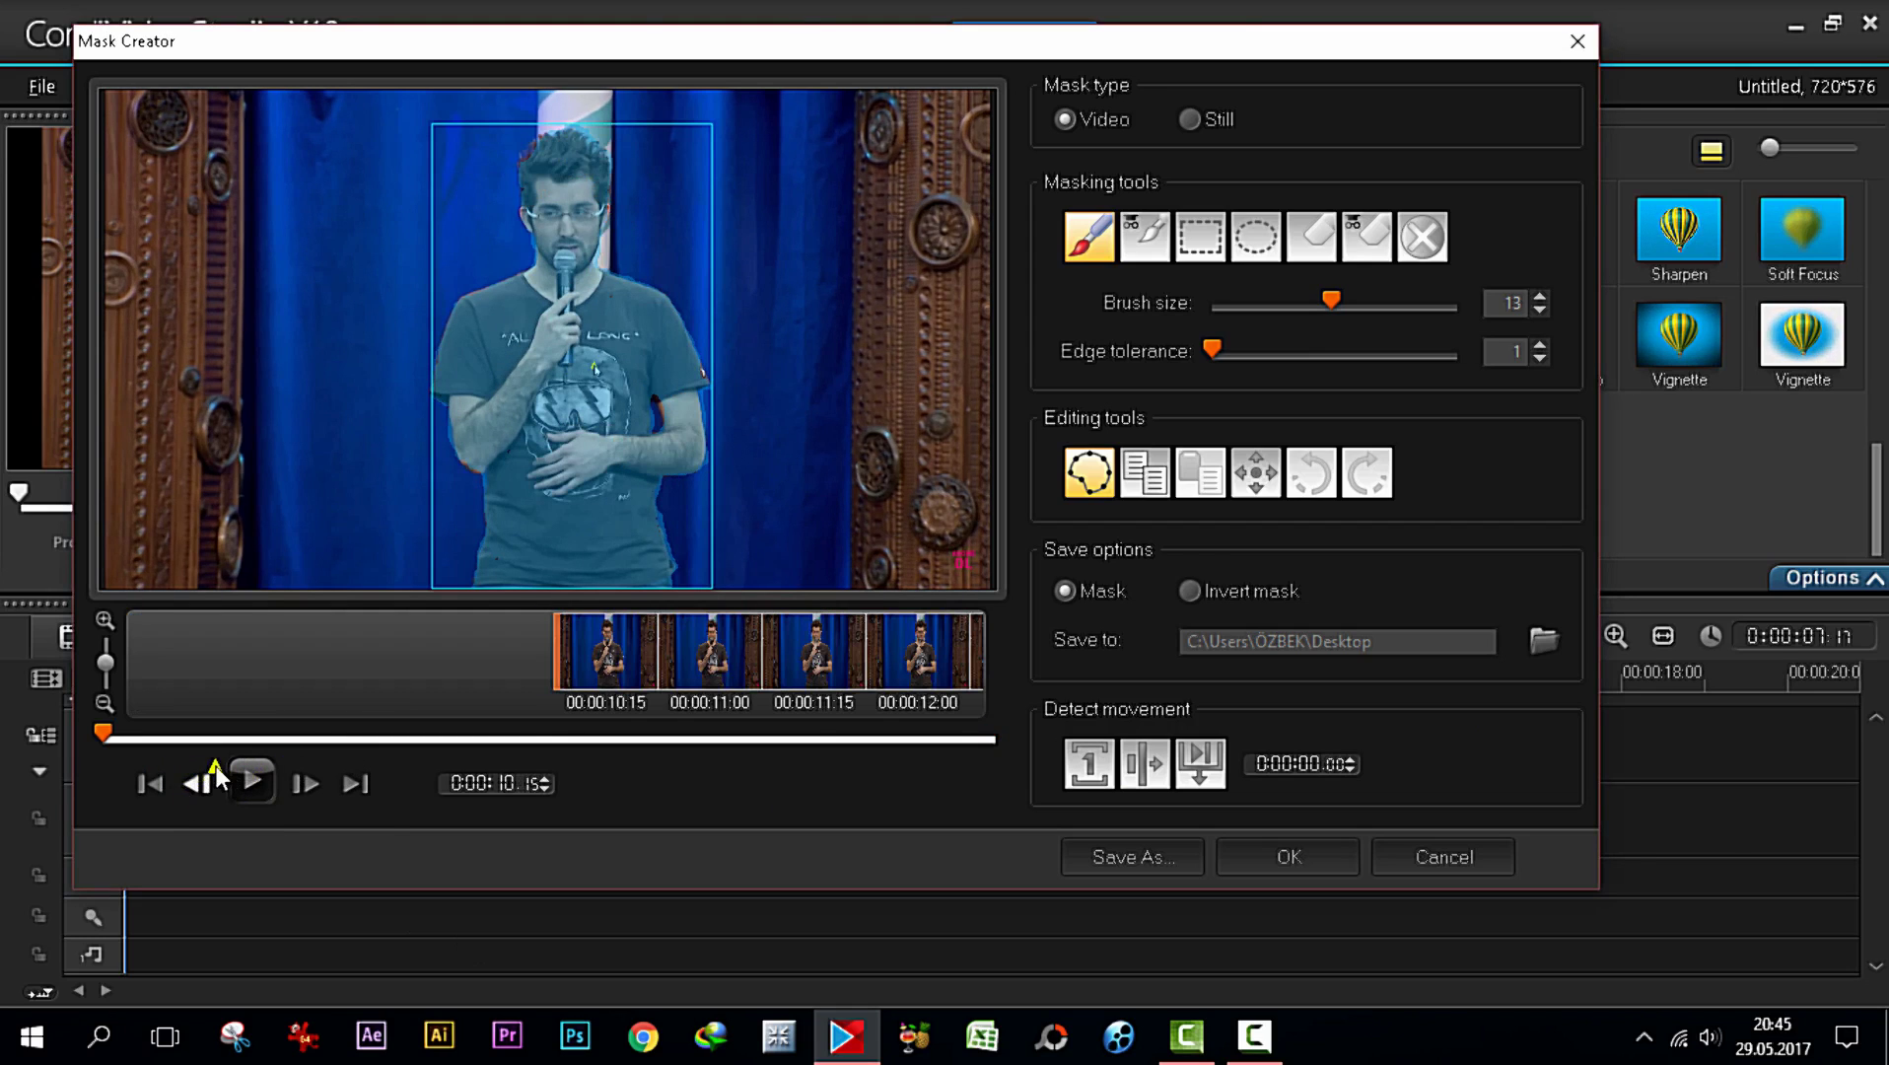
At 0:00:10.18, erase the stray mask above the man's shoulder and repaint the gap at the lower edge of his shirt
left_click(303, 782)
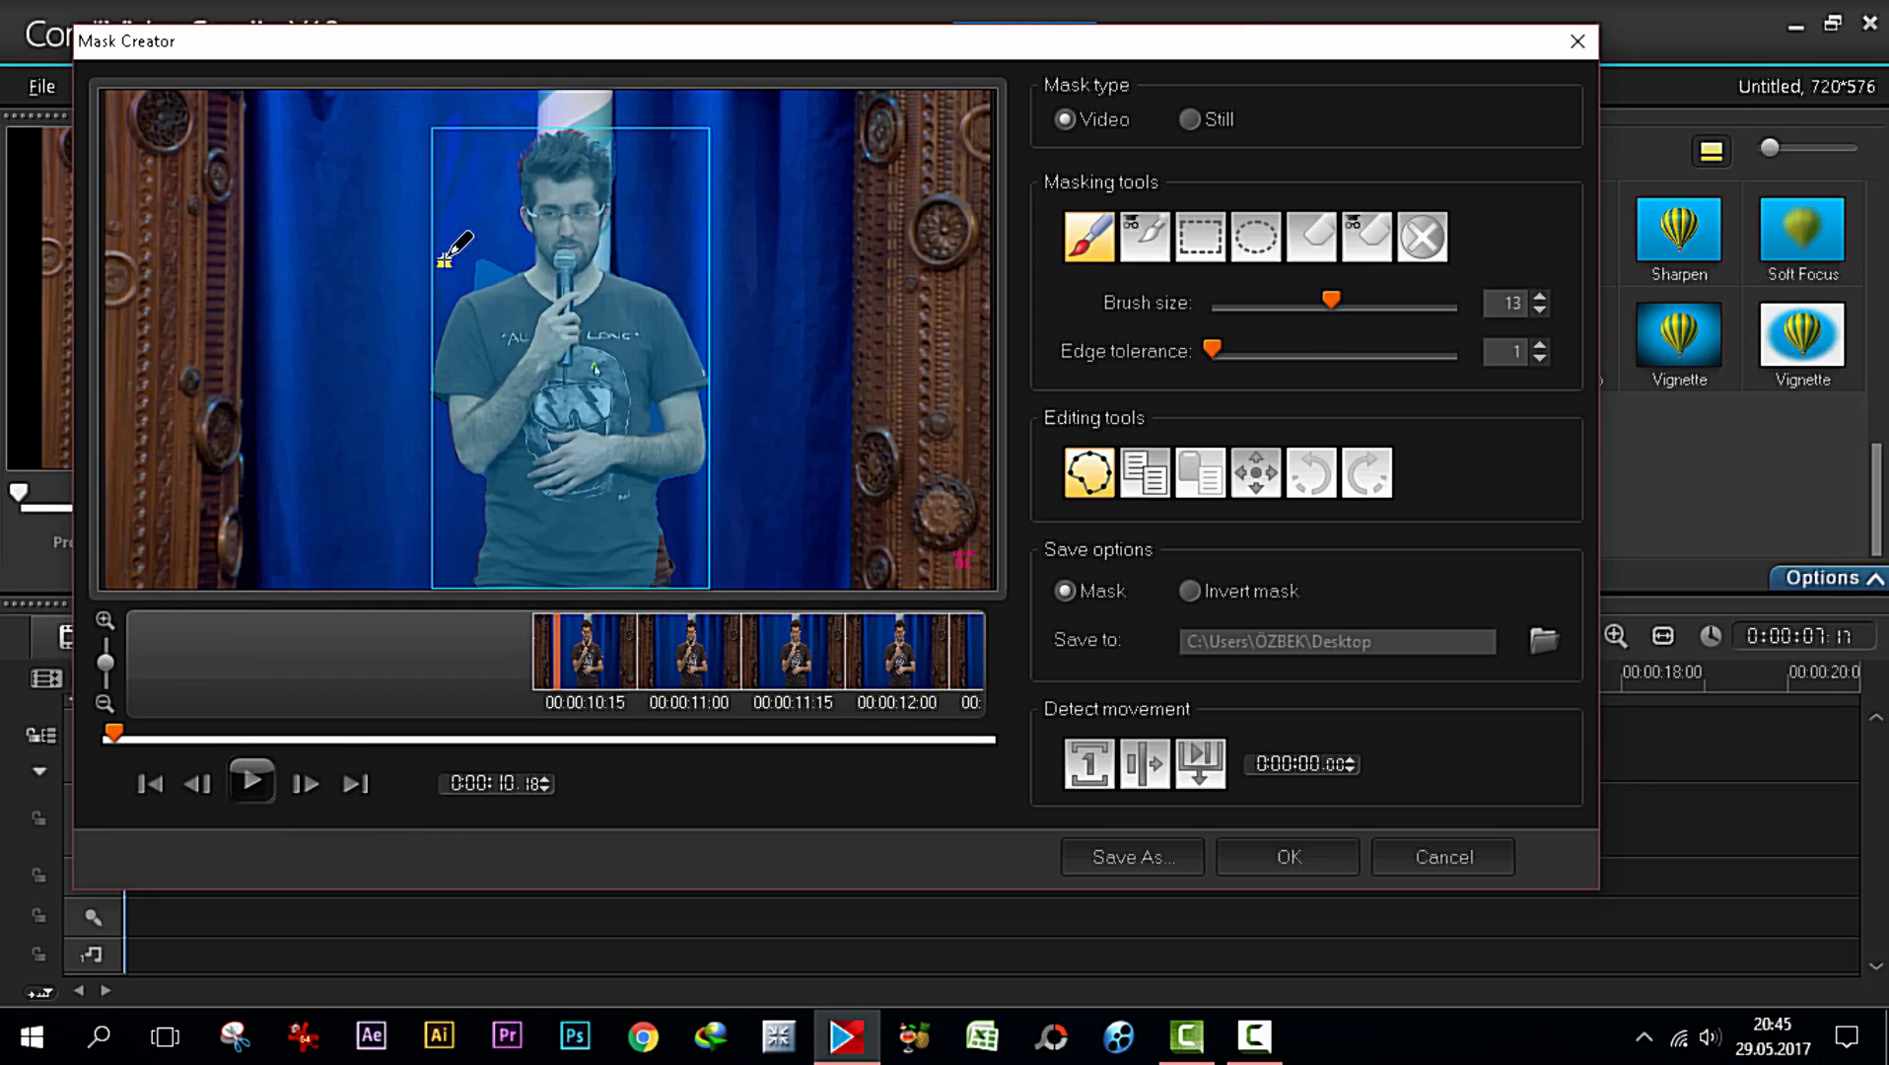
left_click(1291, 254)
mouse_move(451, 281)
left_mouse_down()
mouse_move(522, 255)
mouse_move(510, 264)
left_mouse_up()
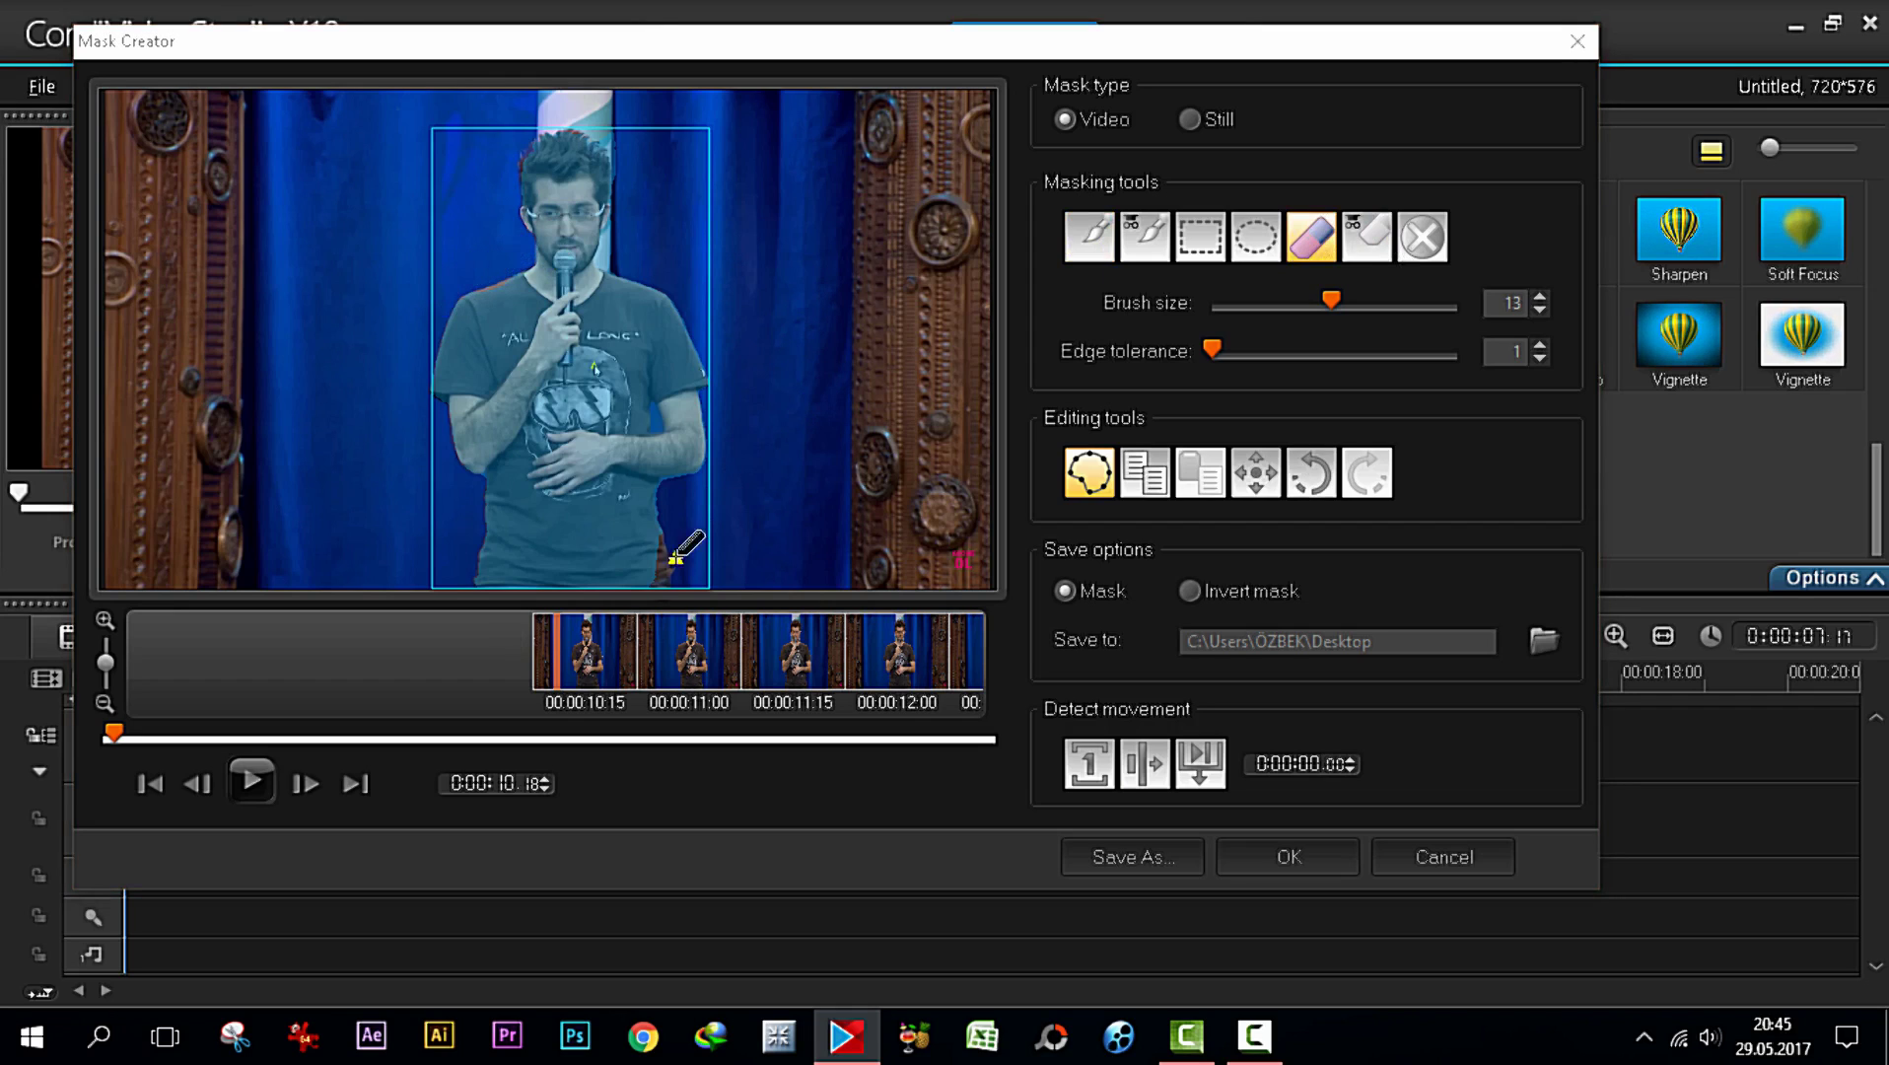
left_click(1084, 249)
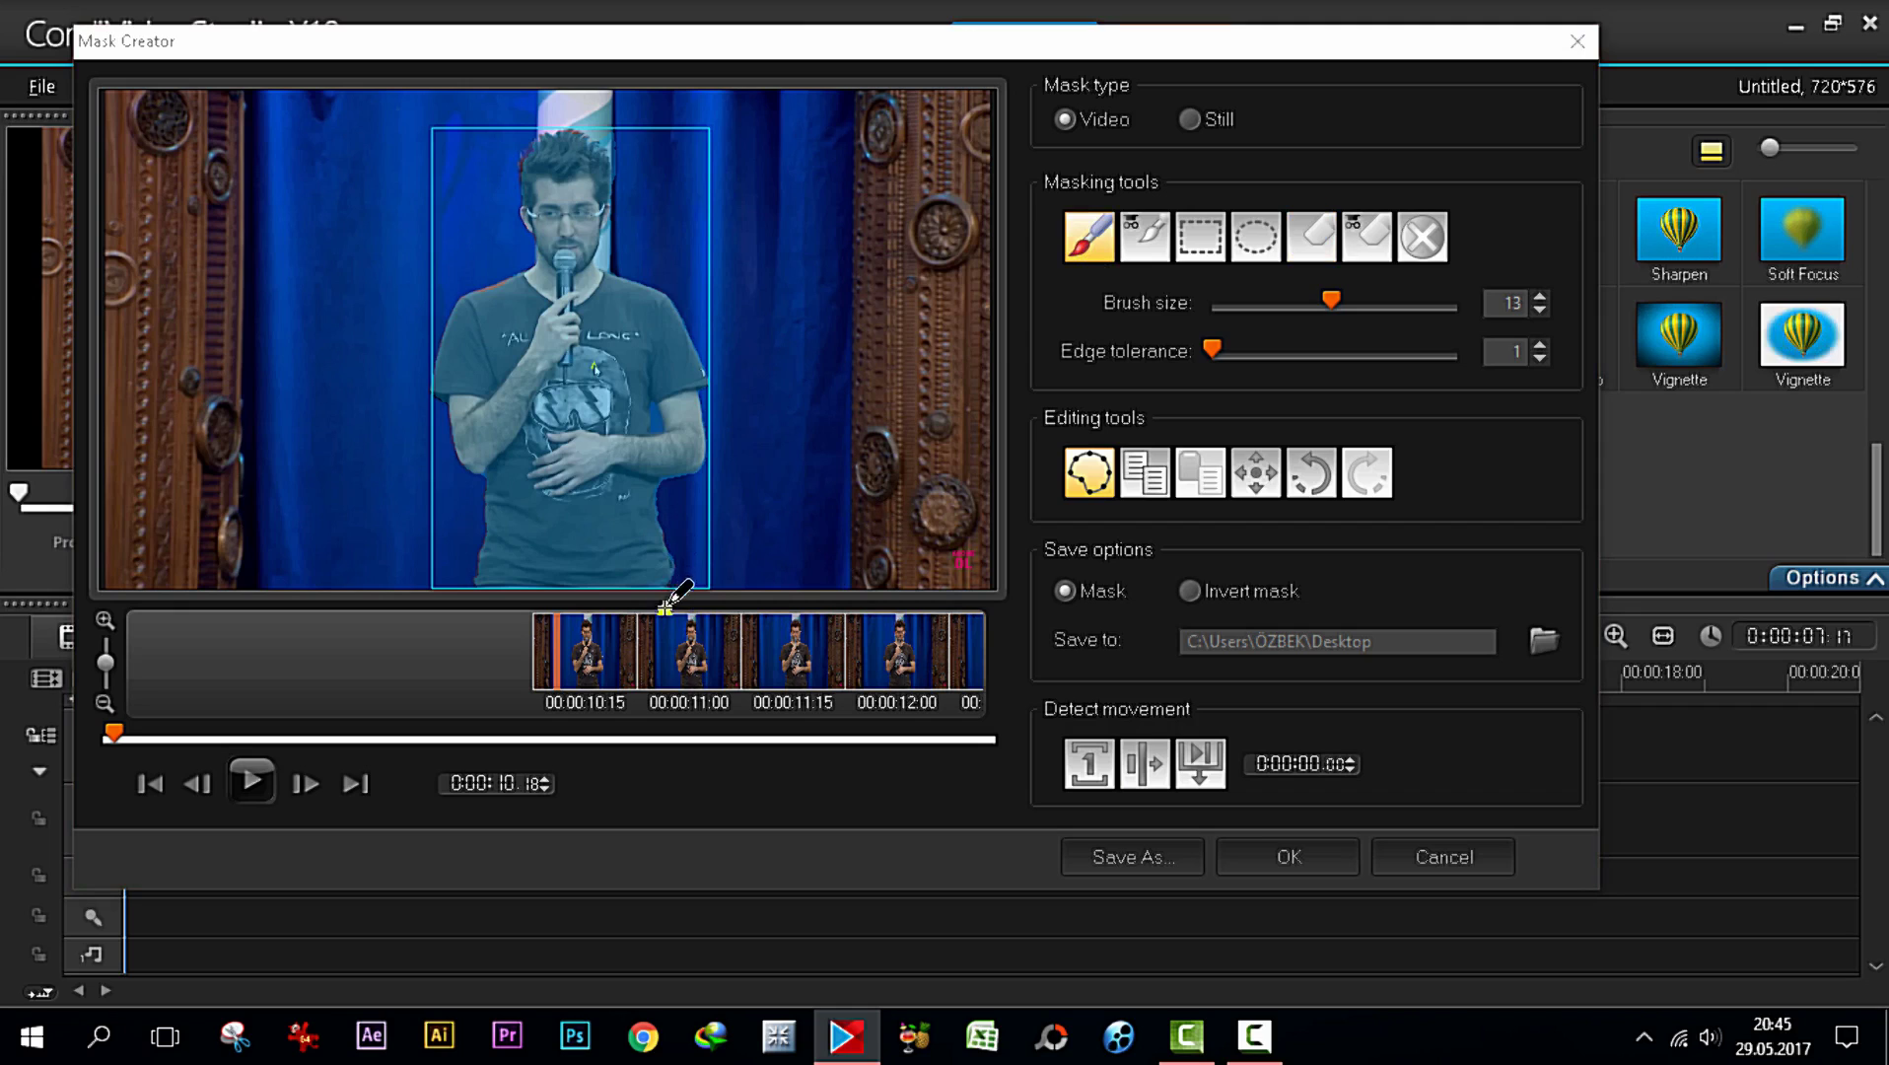
Check the mask frame by frame up to 0:00:10.25 and erase the stray mask outside the man's sleeve there
left_click(304, 783)
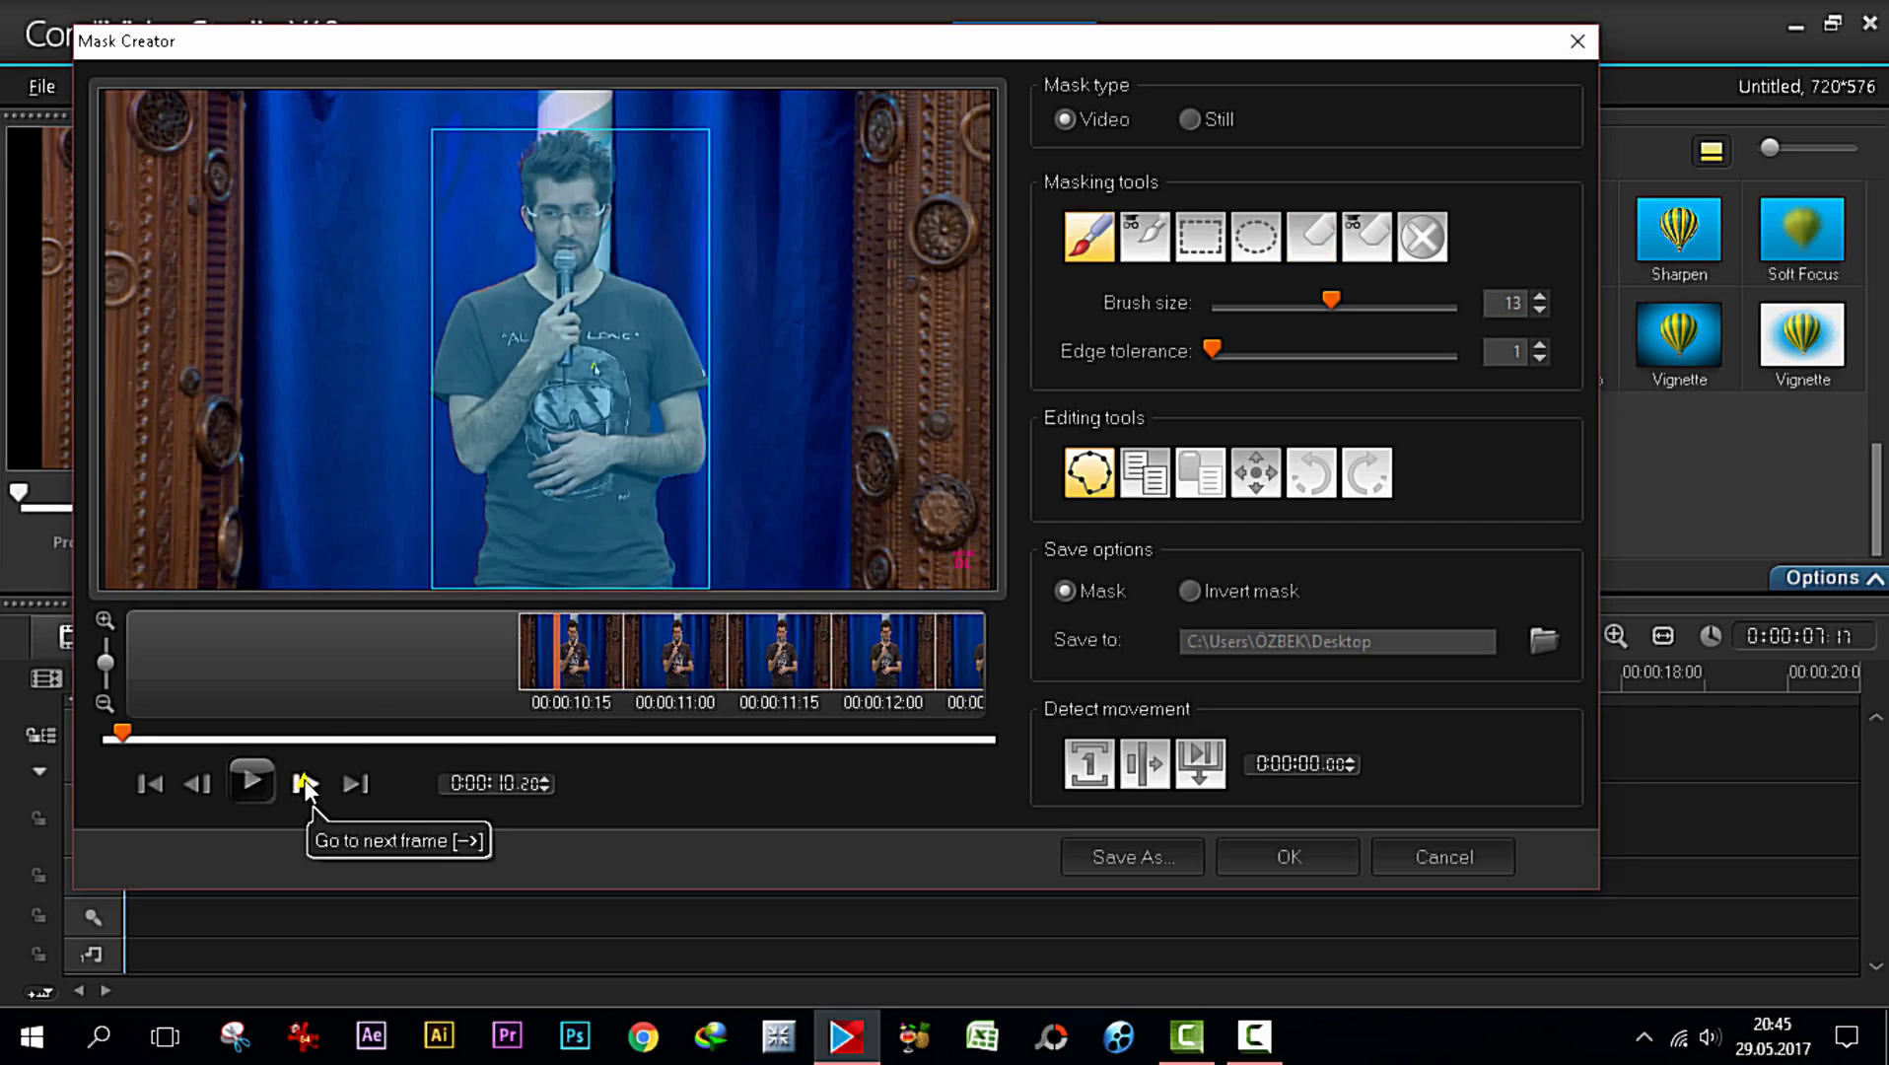
left_click(305, 782)
left_click(305, 782)
left_click(304, 782)
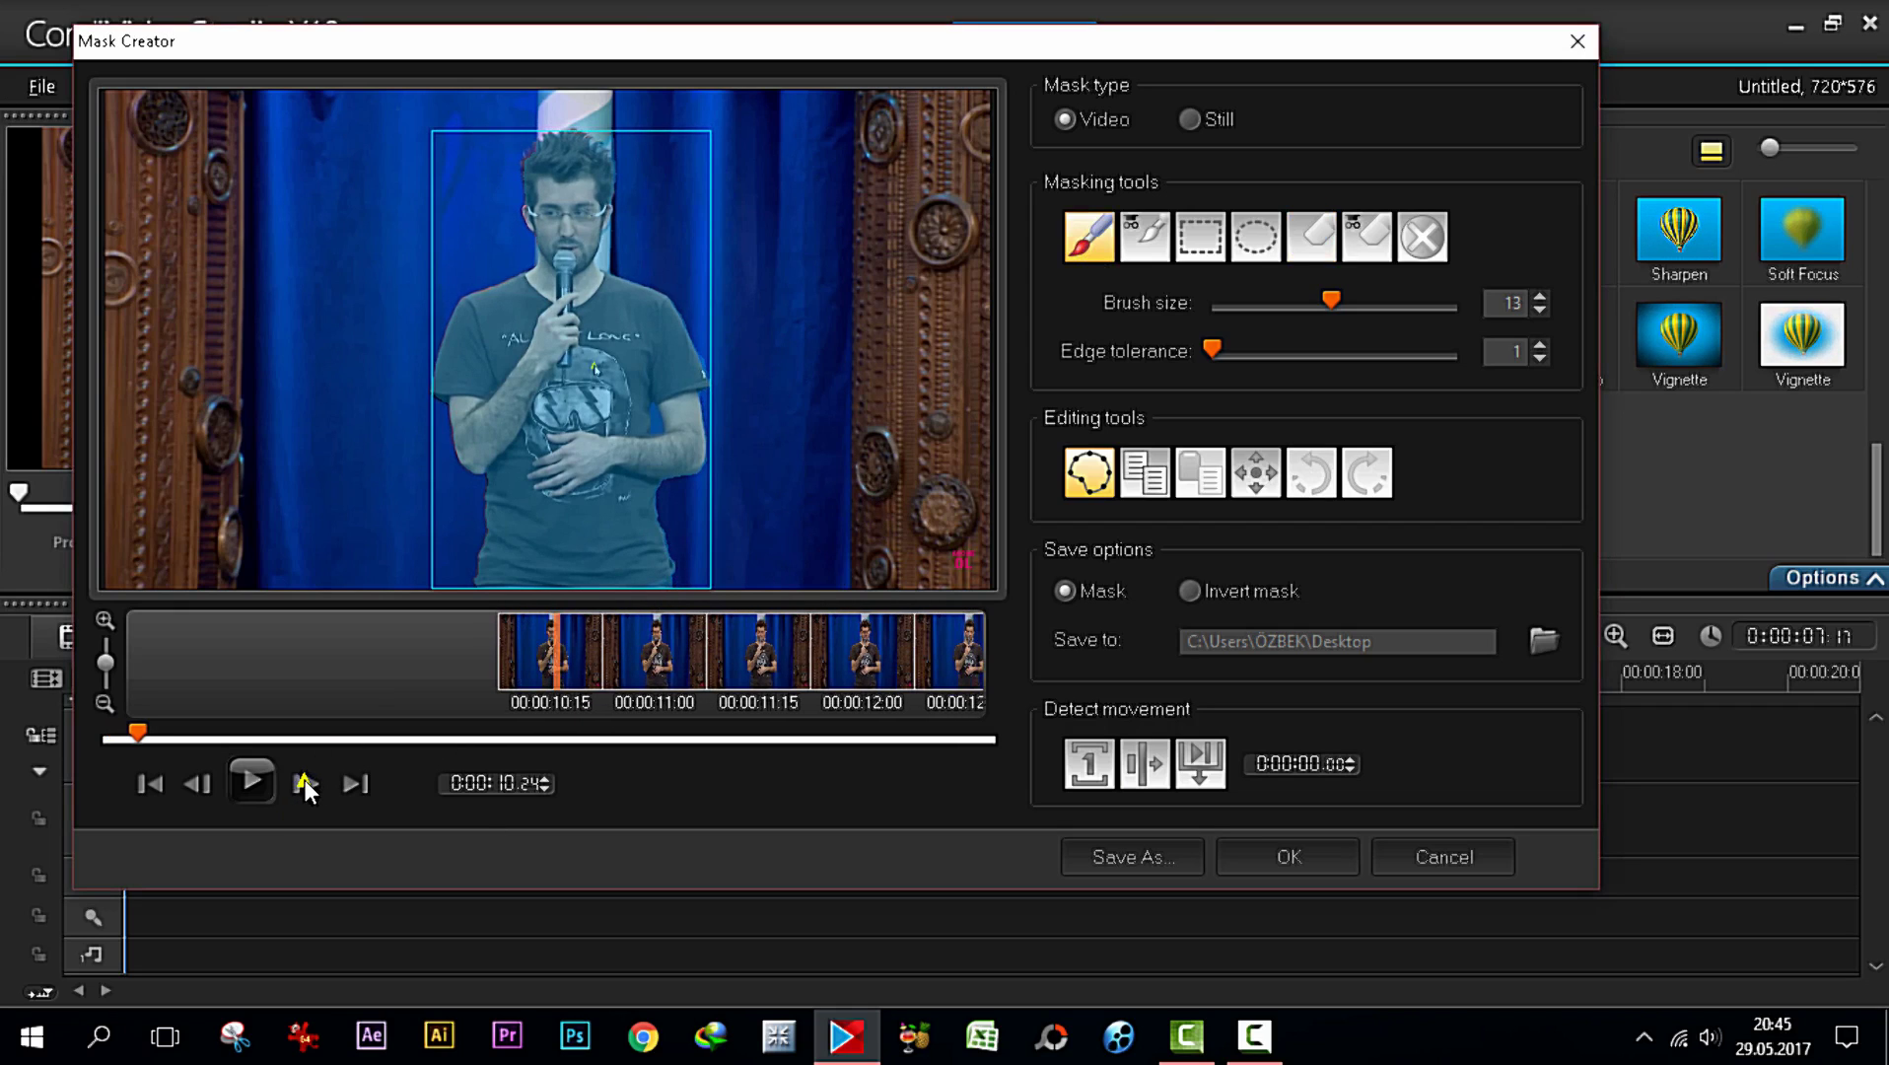
left_click(305, 783)
left_click(304, 783)
left_click(304, 782)
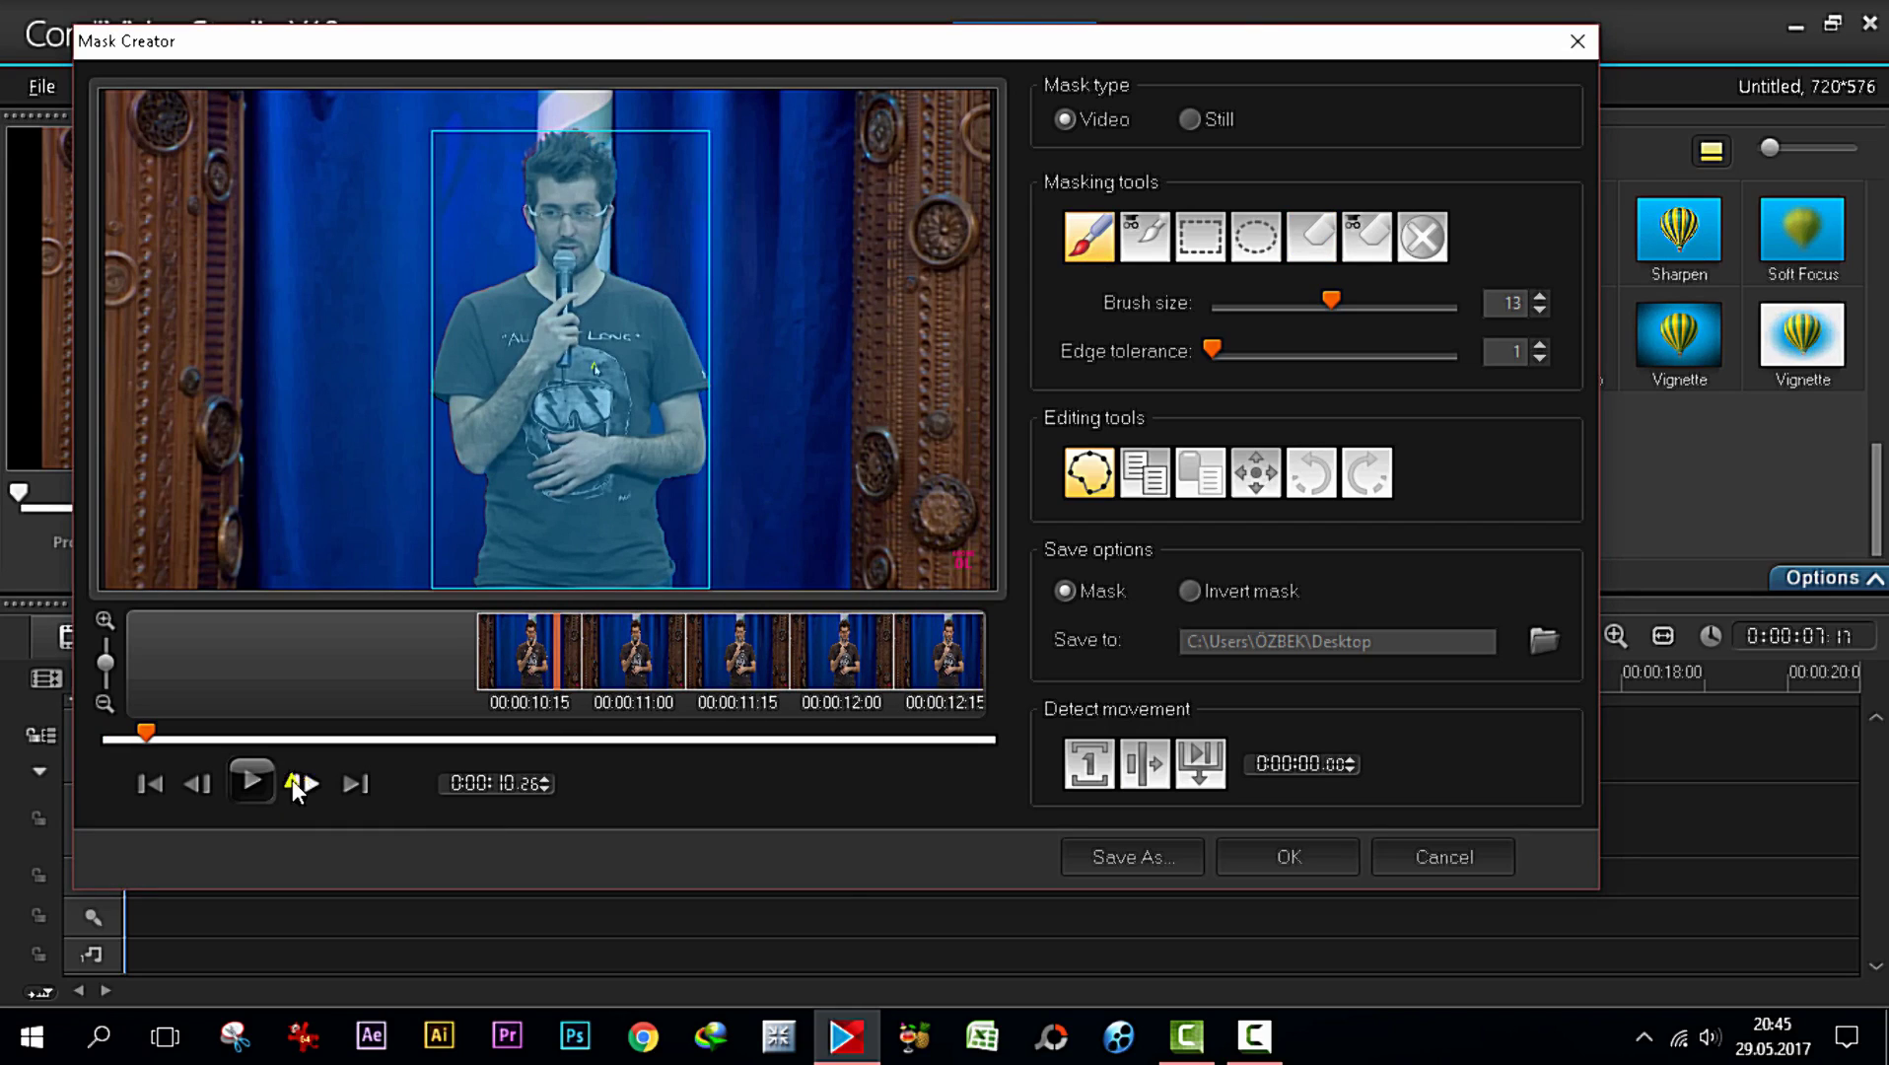
left_click(199, 782)
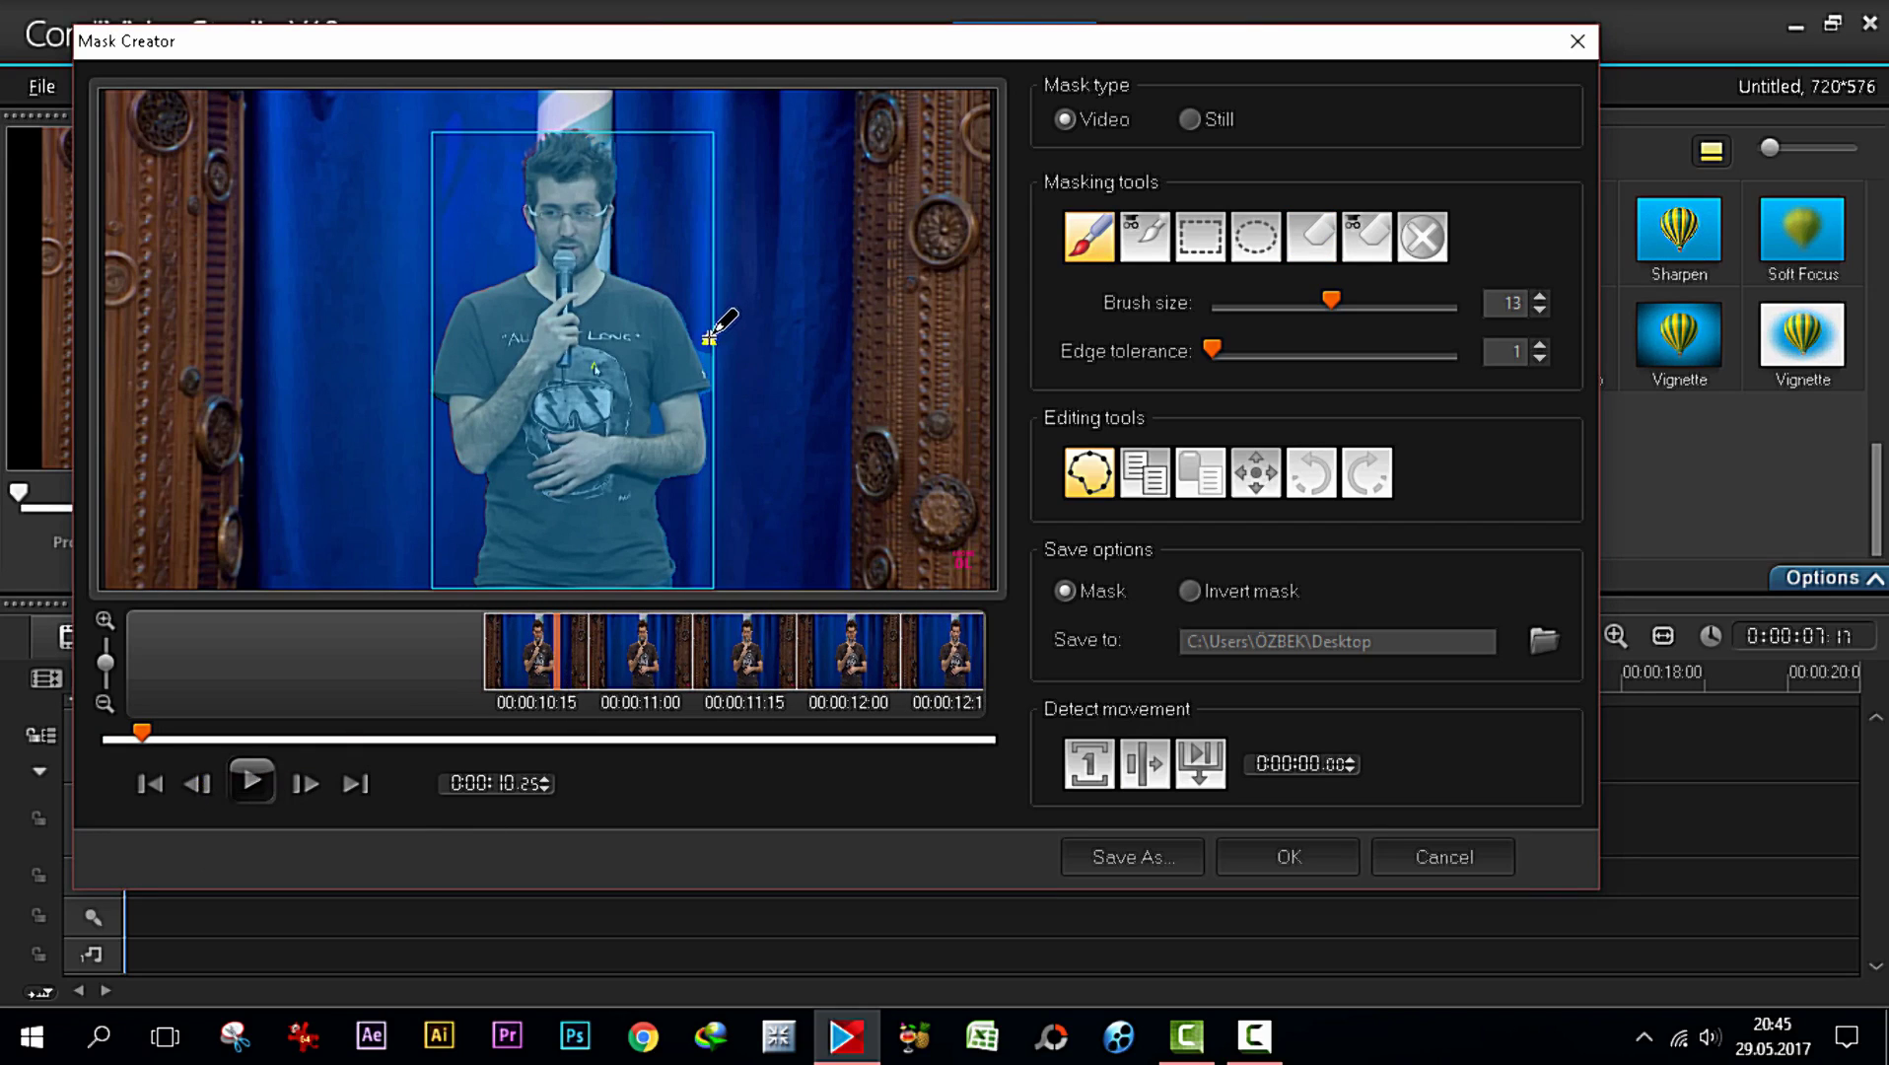
left_click(1311, 237)
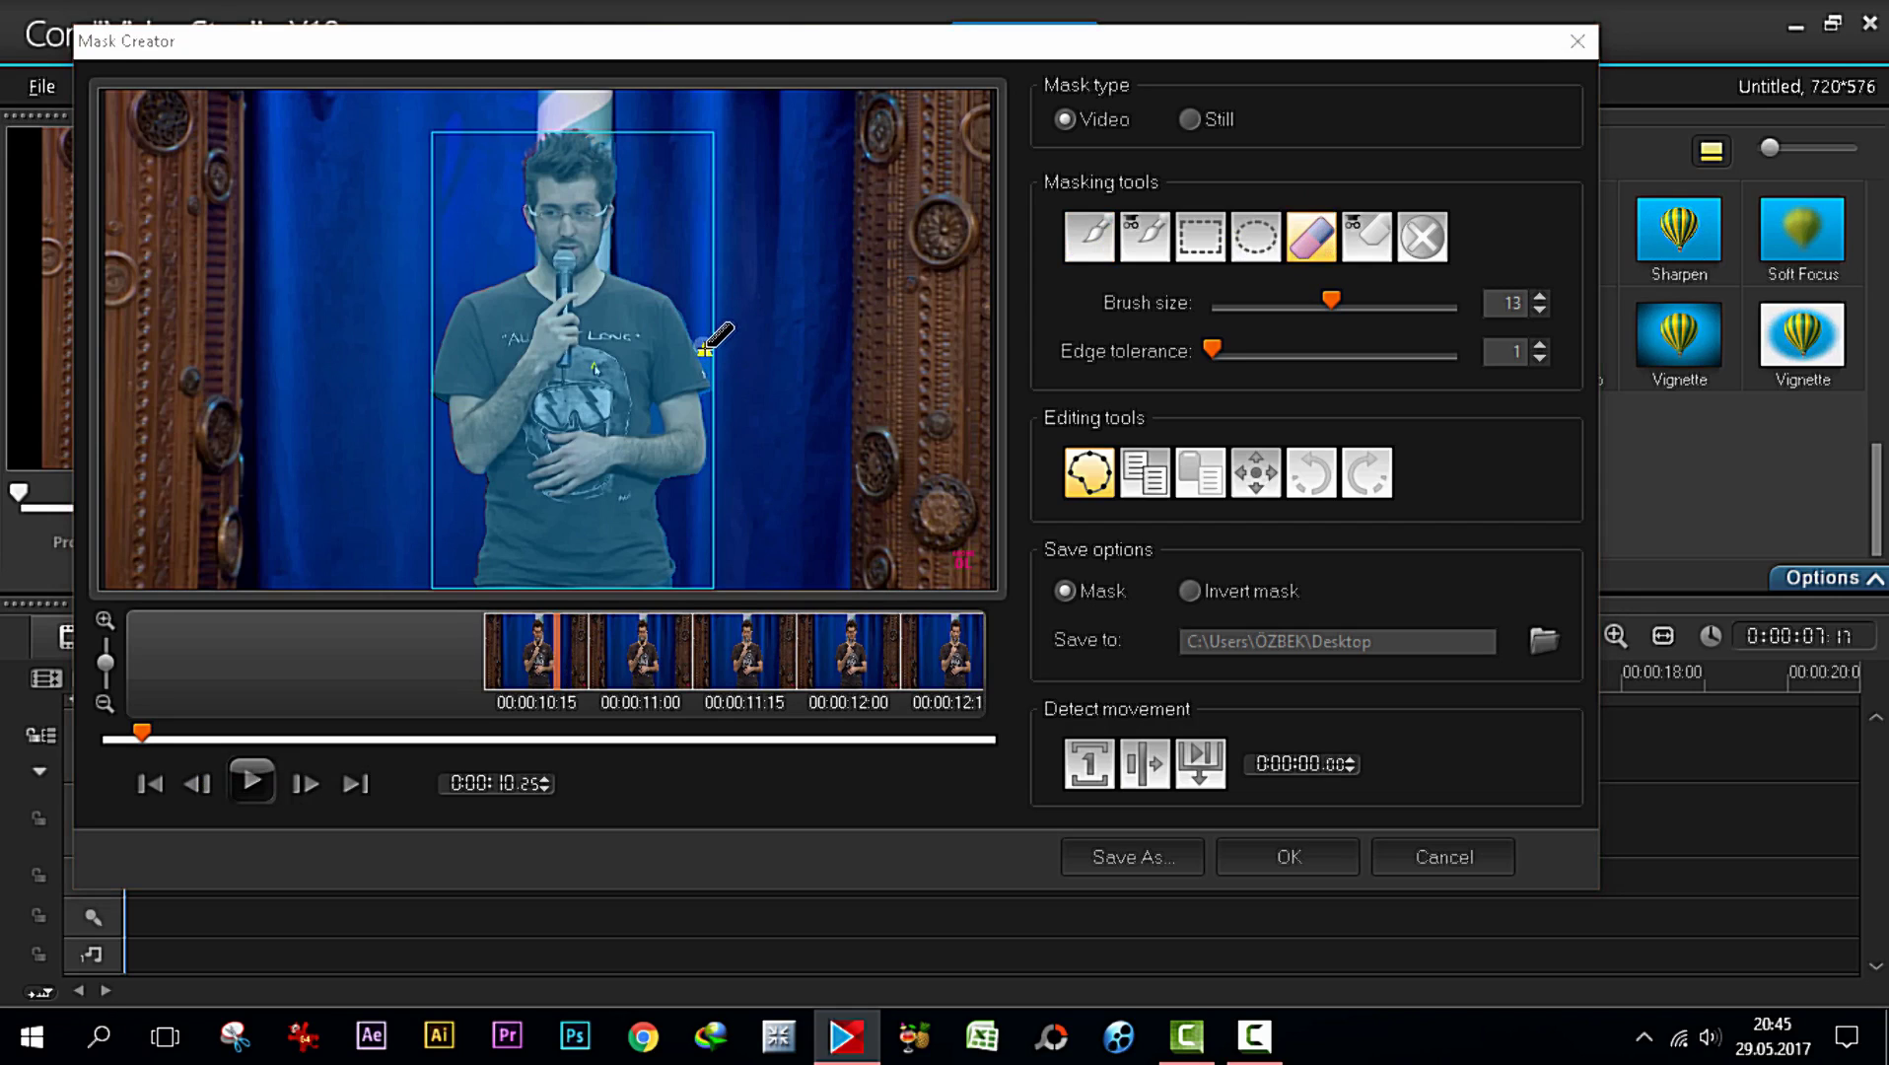
left_click_drag(716, 374, 724, 387)
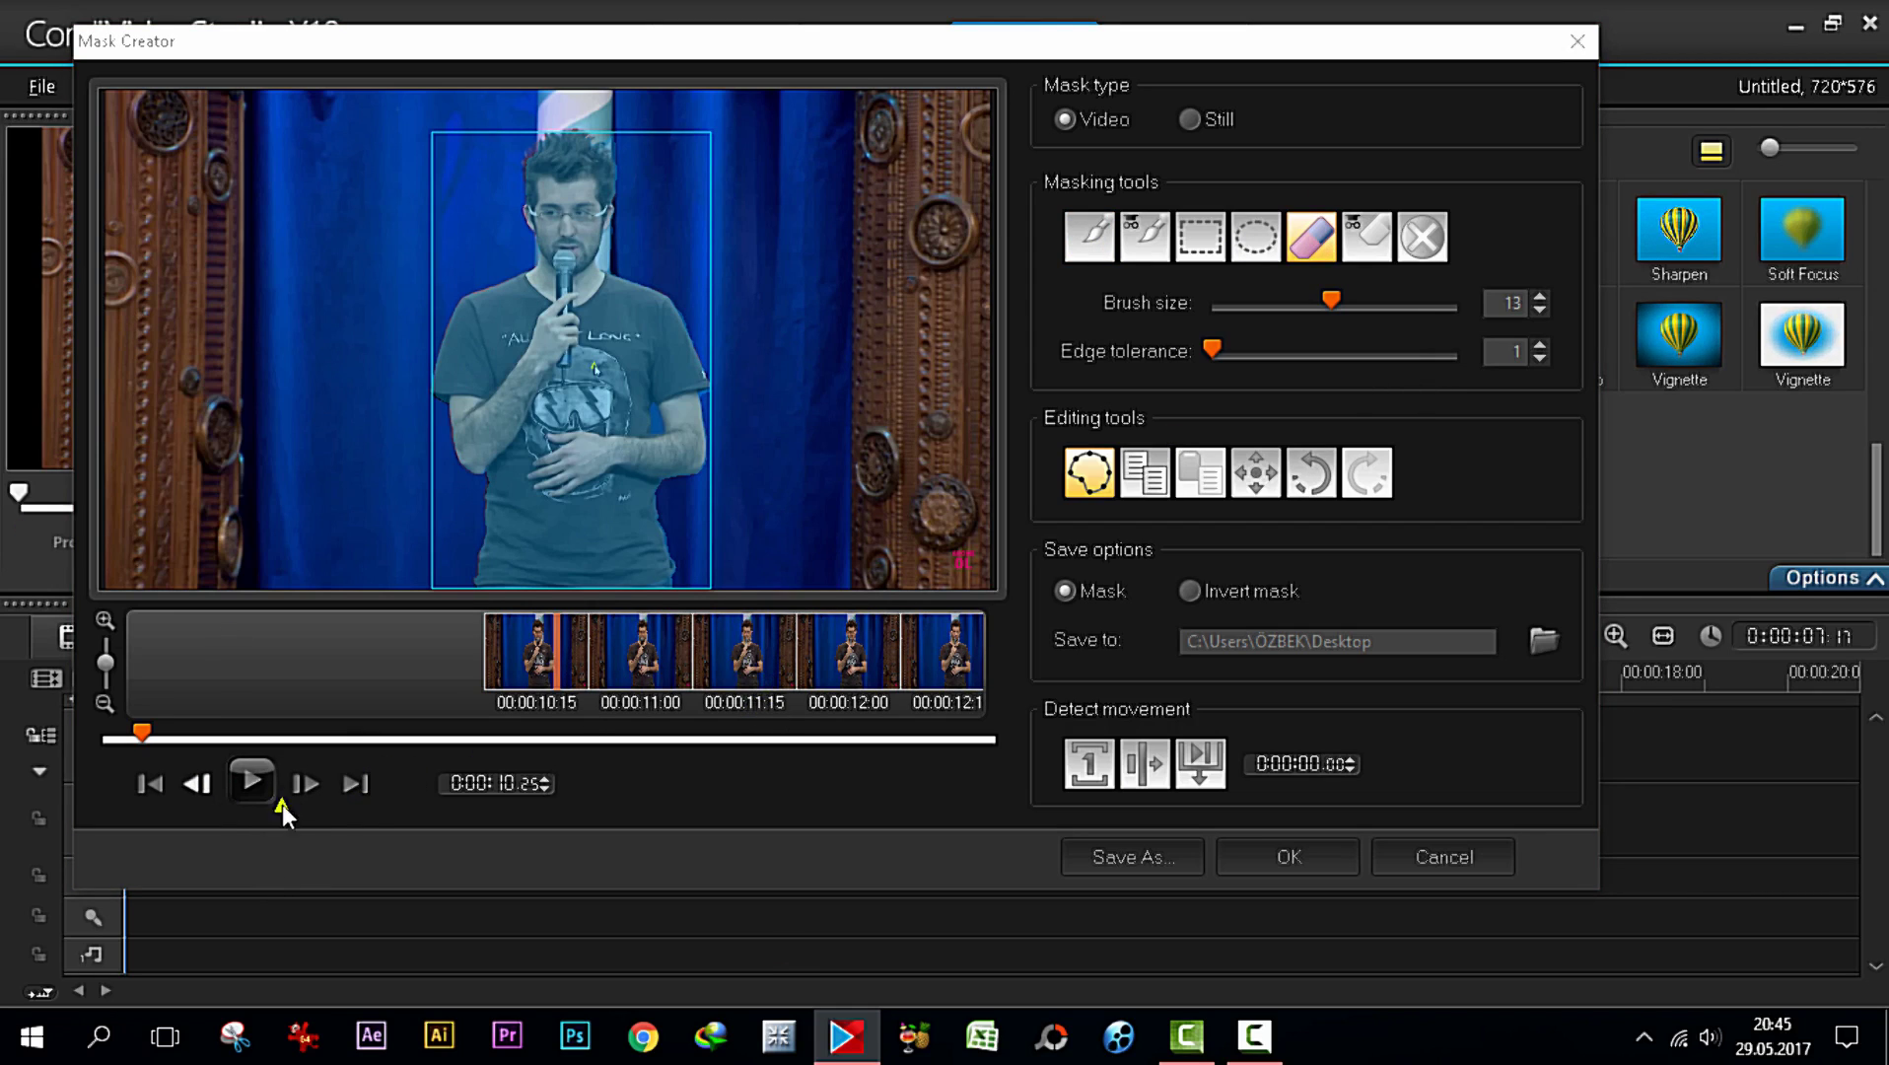
At 0:00:10.27, erase the excess mask spilling past the edge of the man's sleeve
left_click(300, 778)
left_click(299, 777)
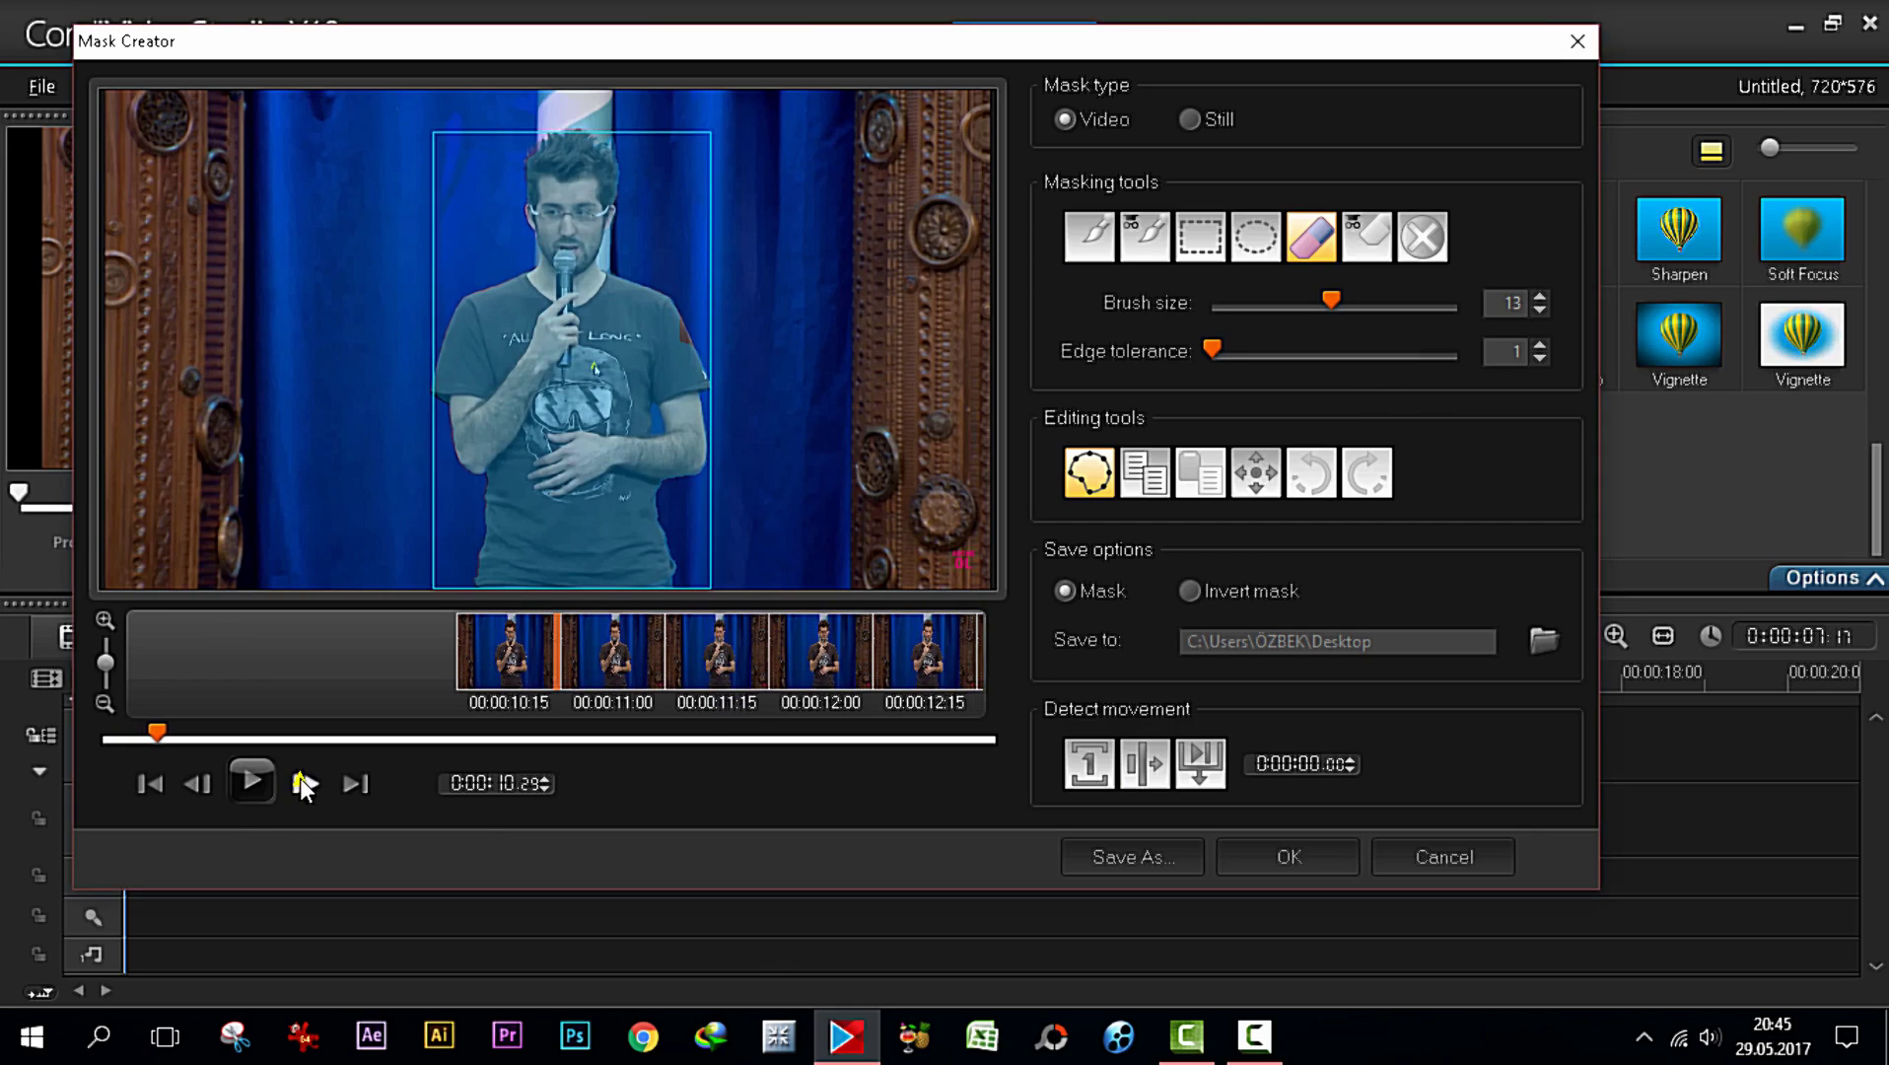
left_click(202, 786)
left_click(202, 786)
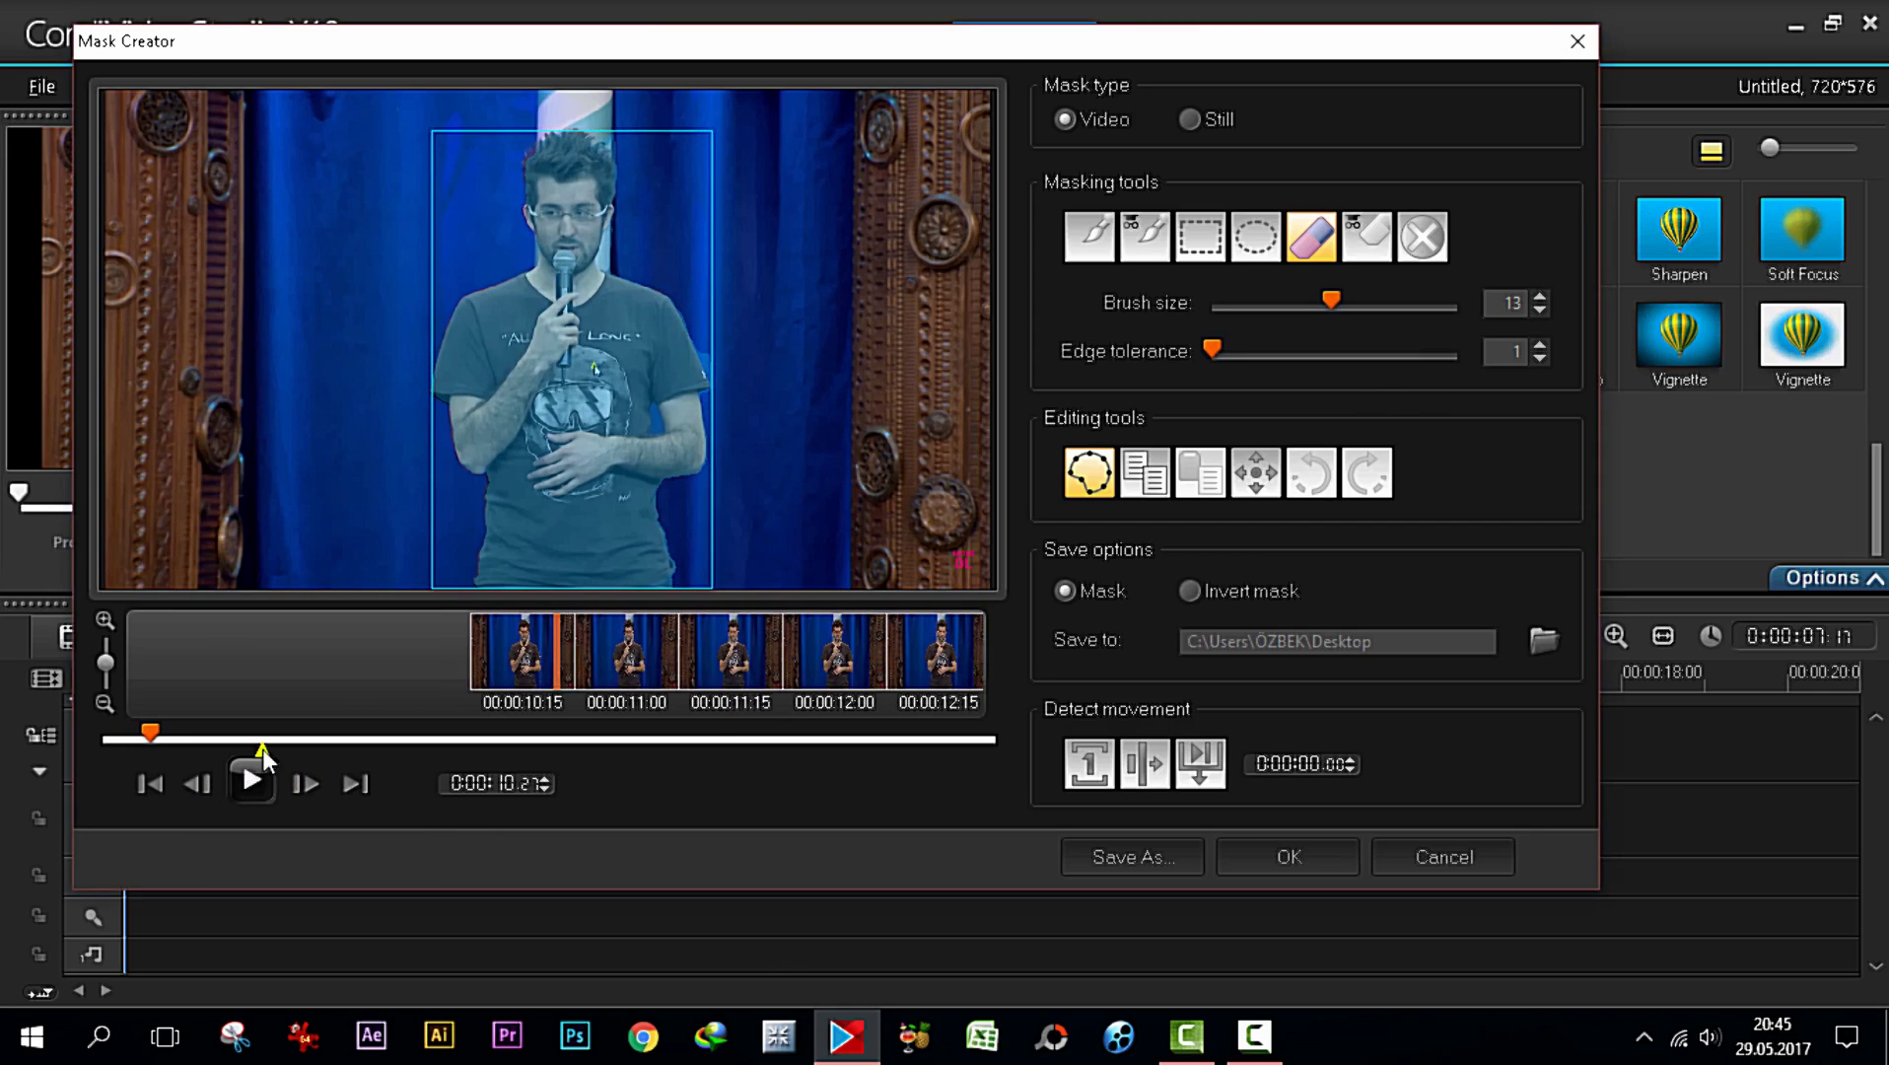
left_click(1286, 246)
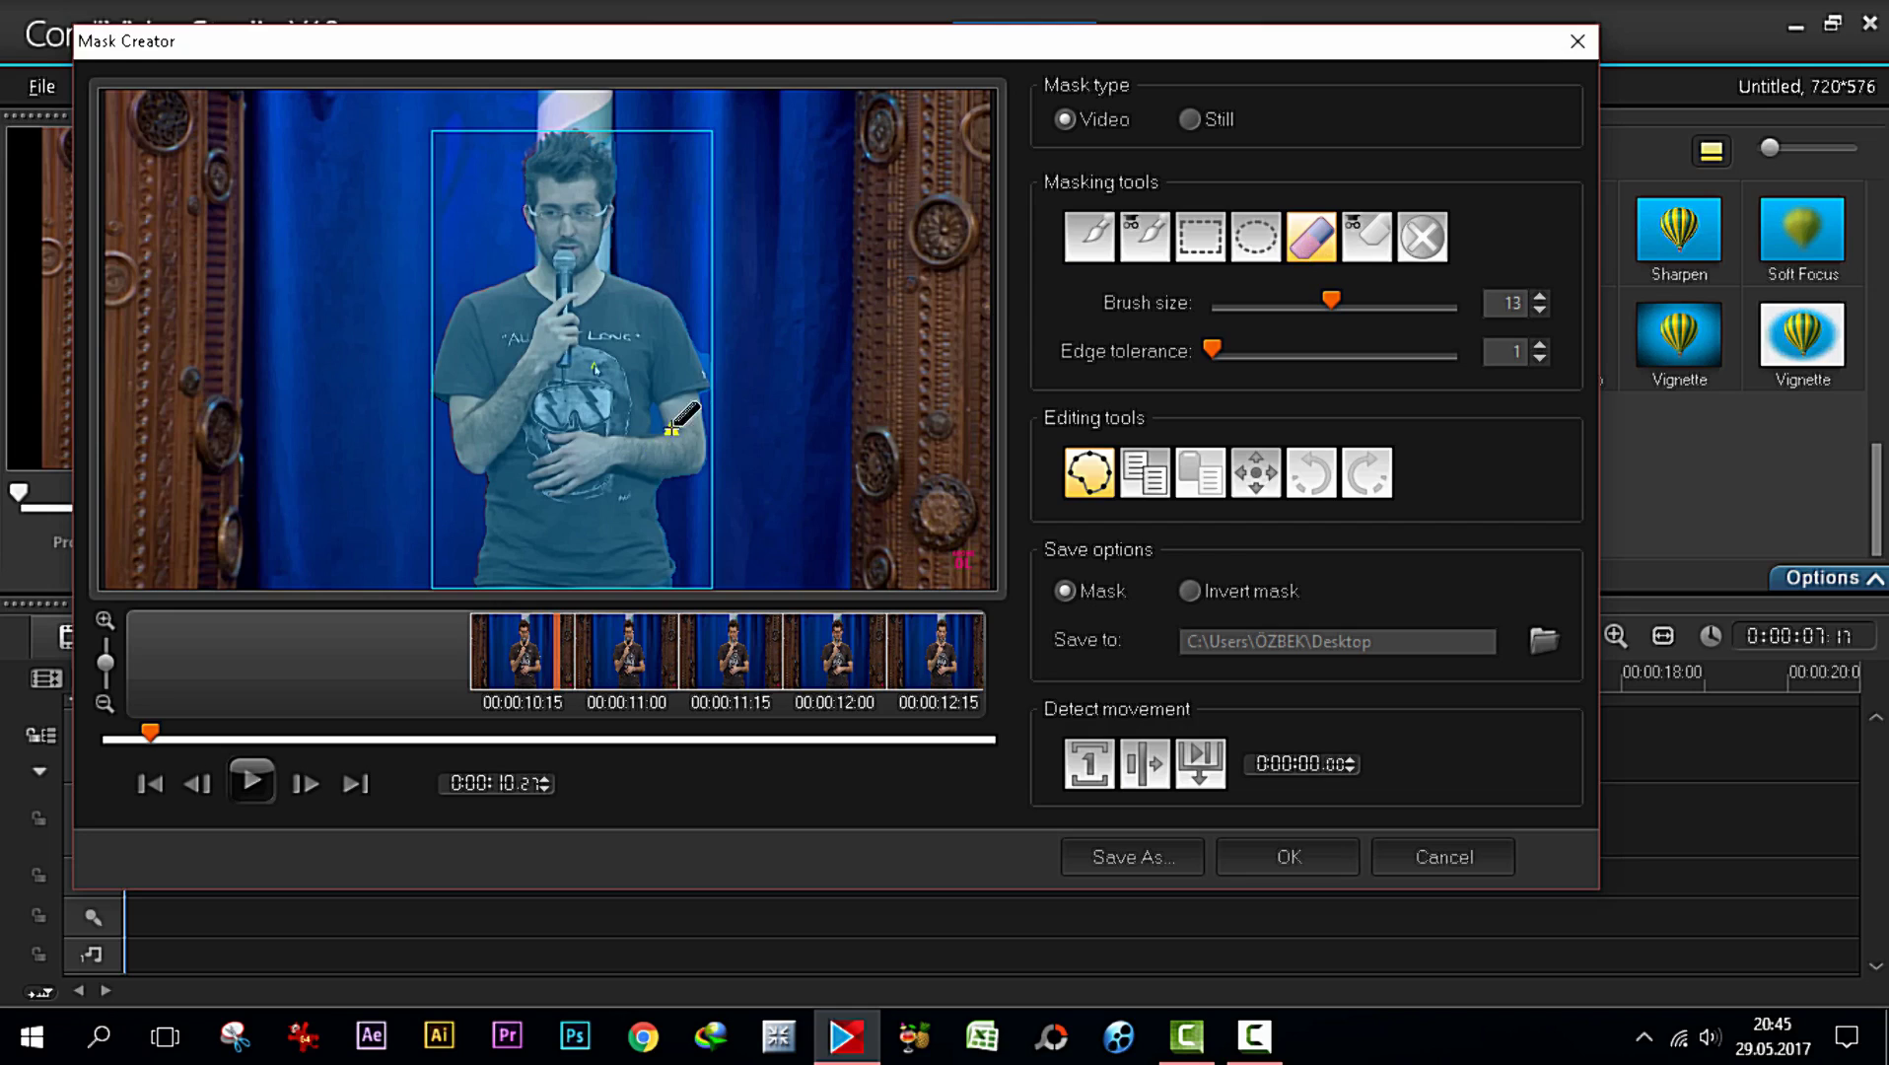
left_click(711, 369)
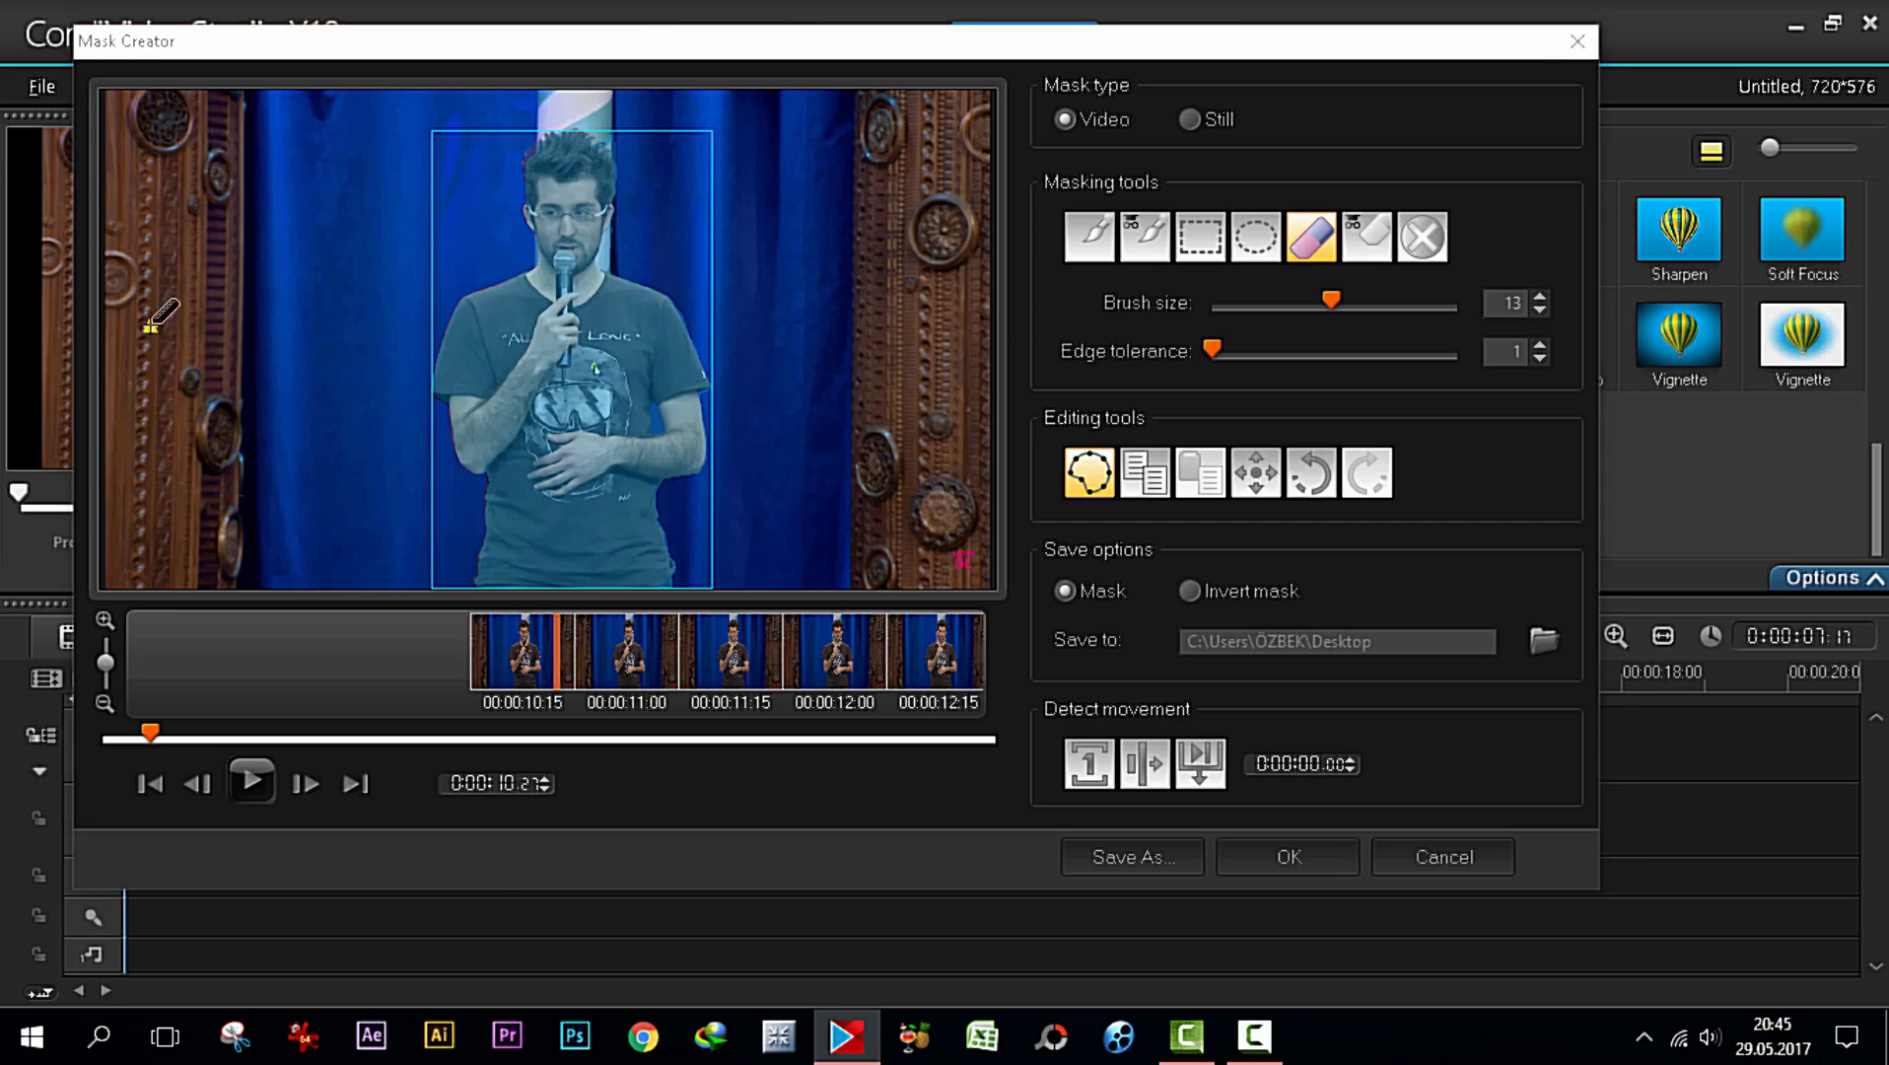
At 0:00:10.29, repaint the missing patch of mask on the man's sleeve with the brush
left_click(305, 782)
left_click(304, 782)
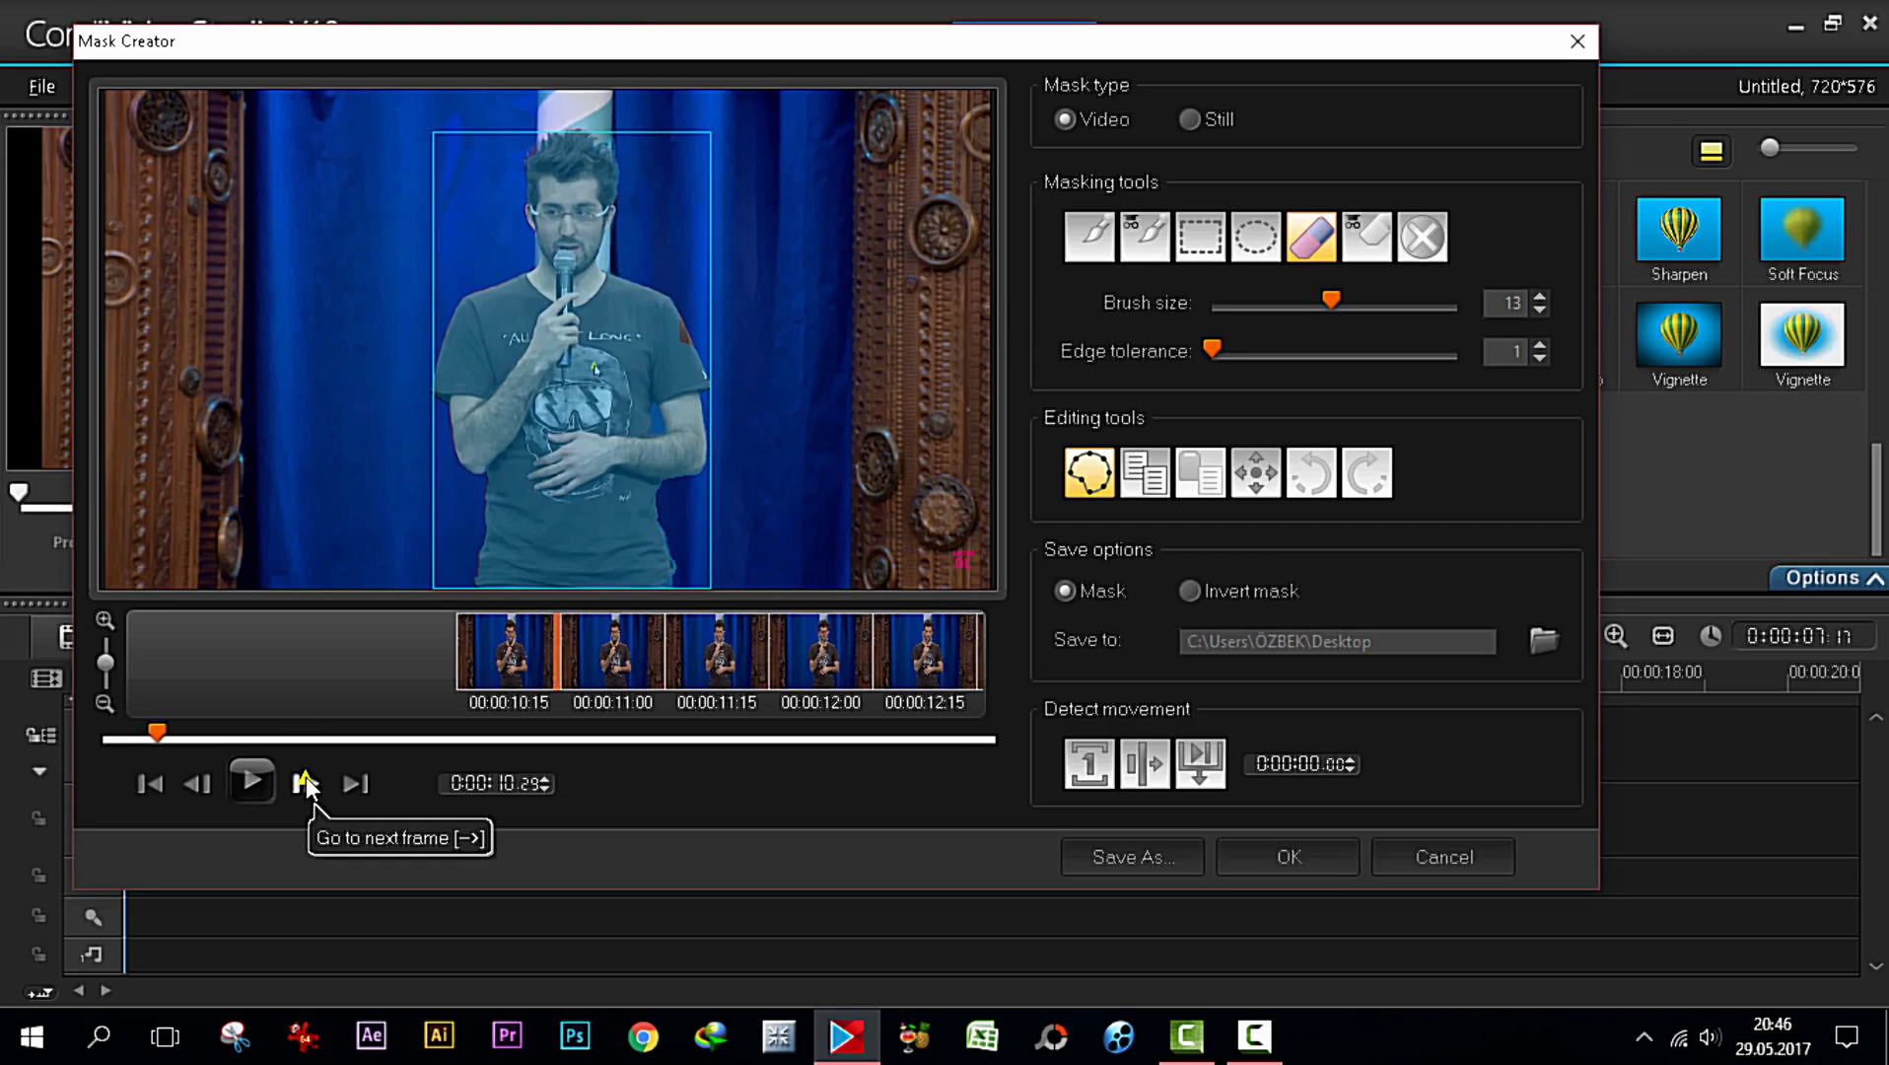
left_click(1089, 236)
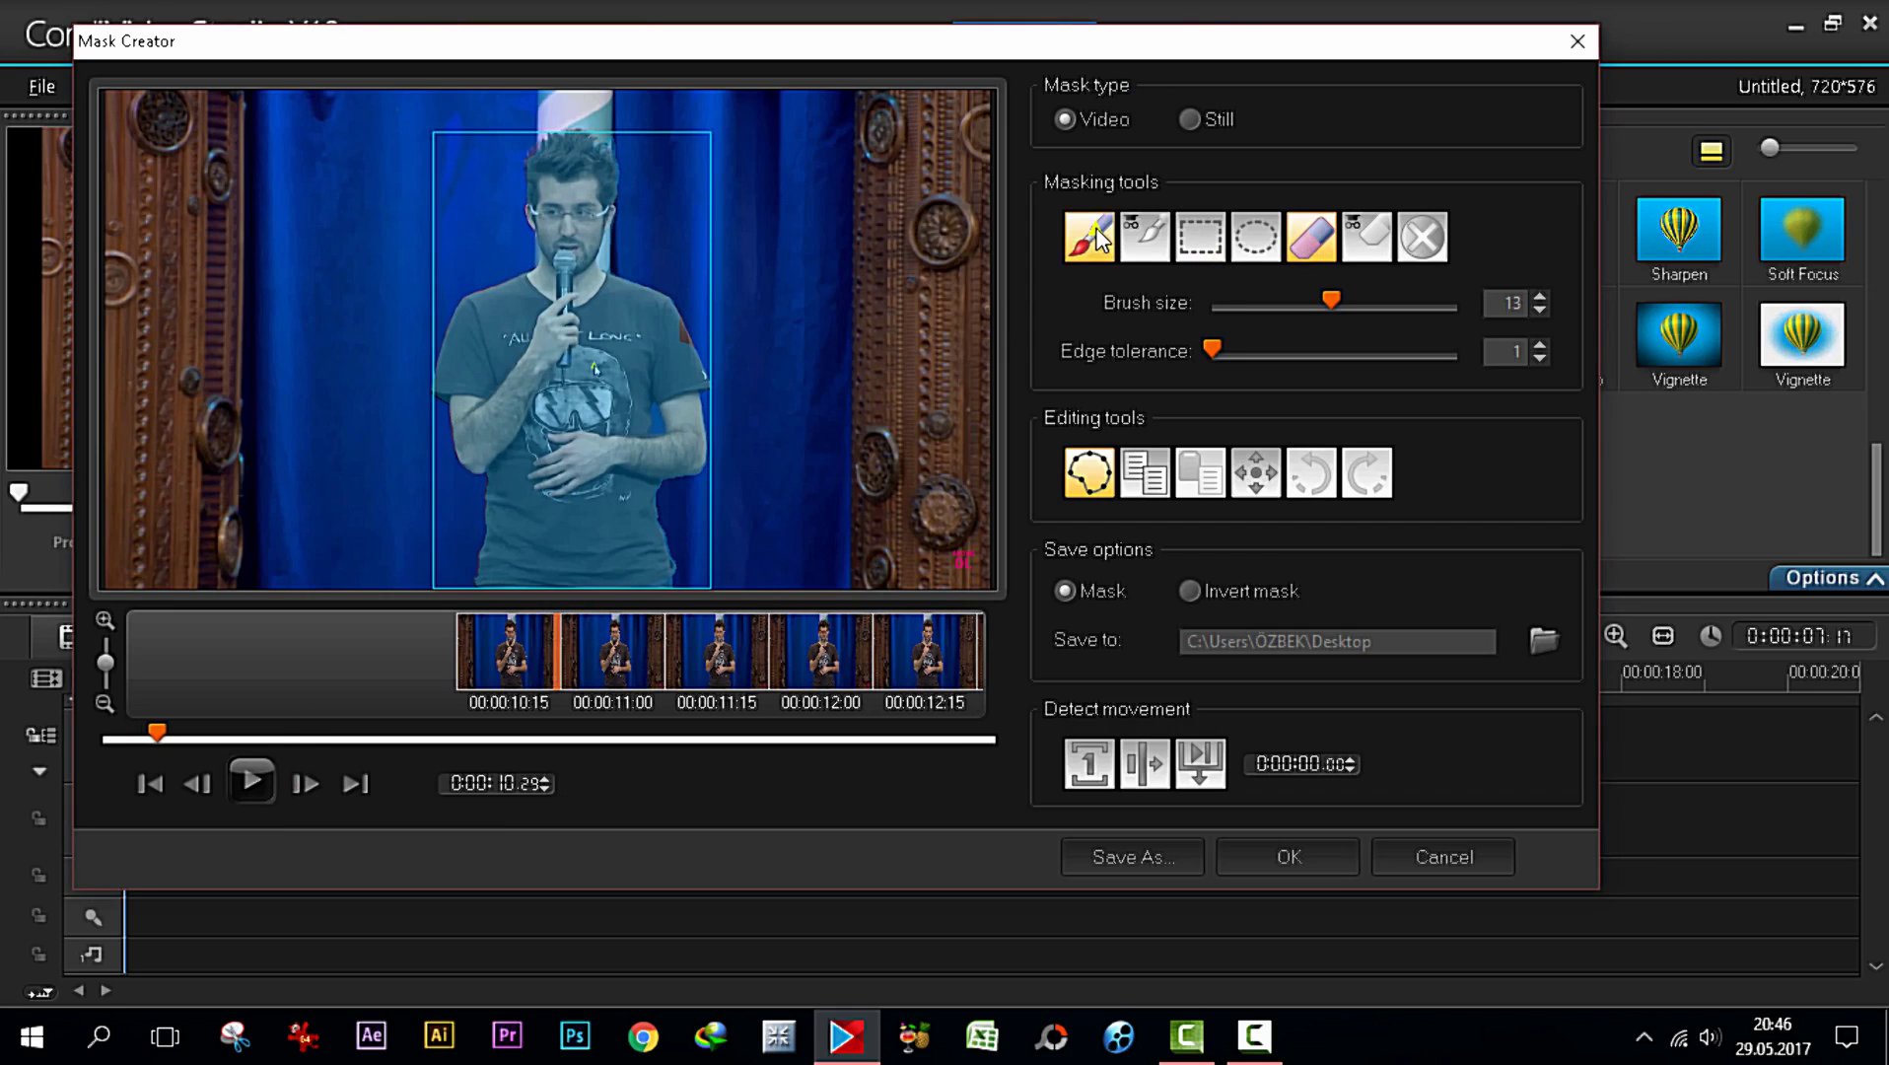
left_click_drag(668, 325, 693, 362)
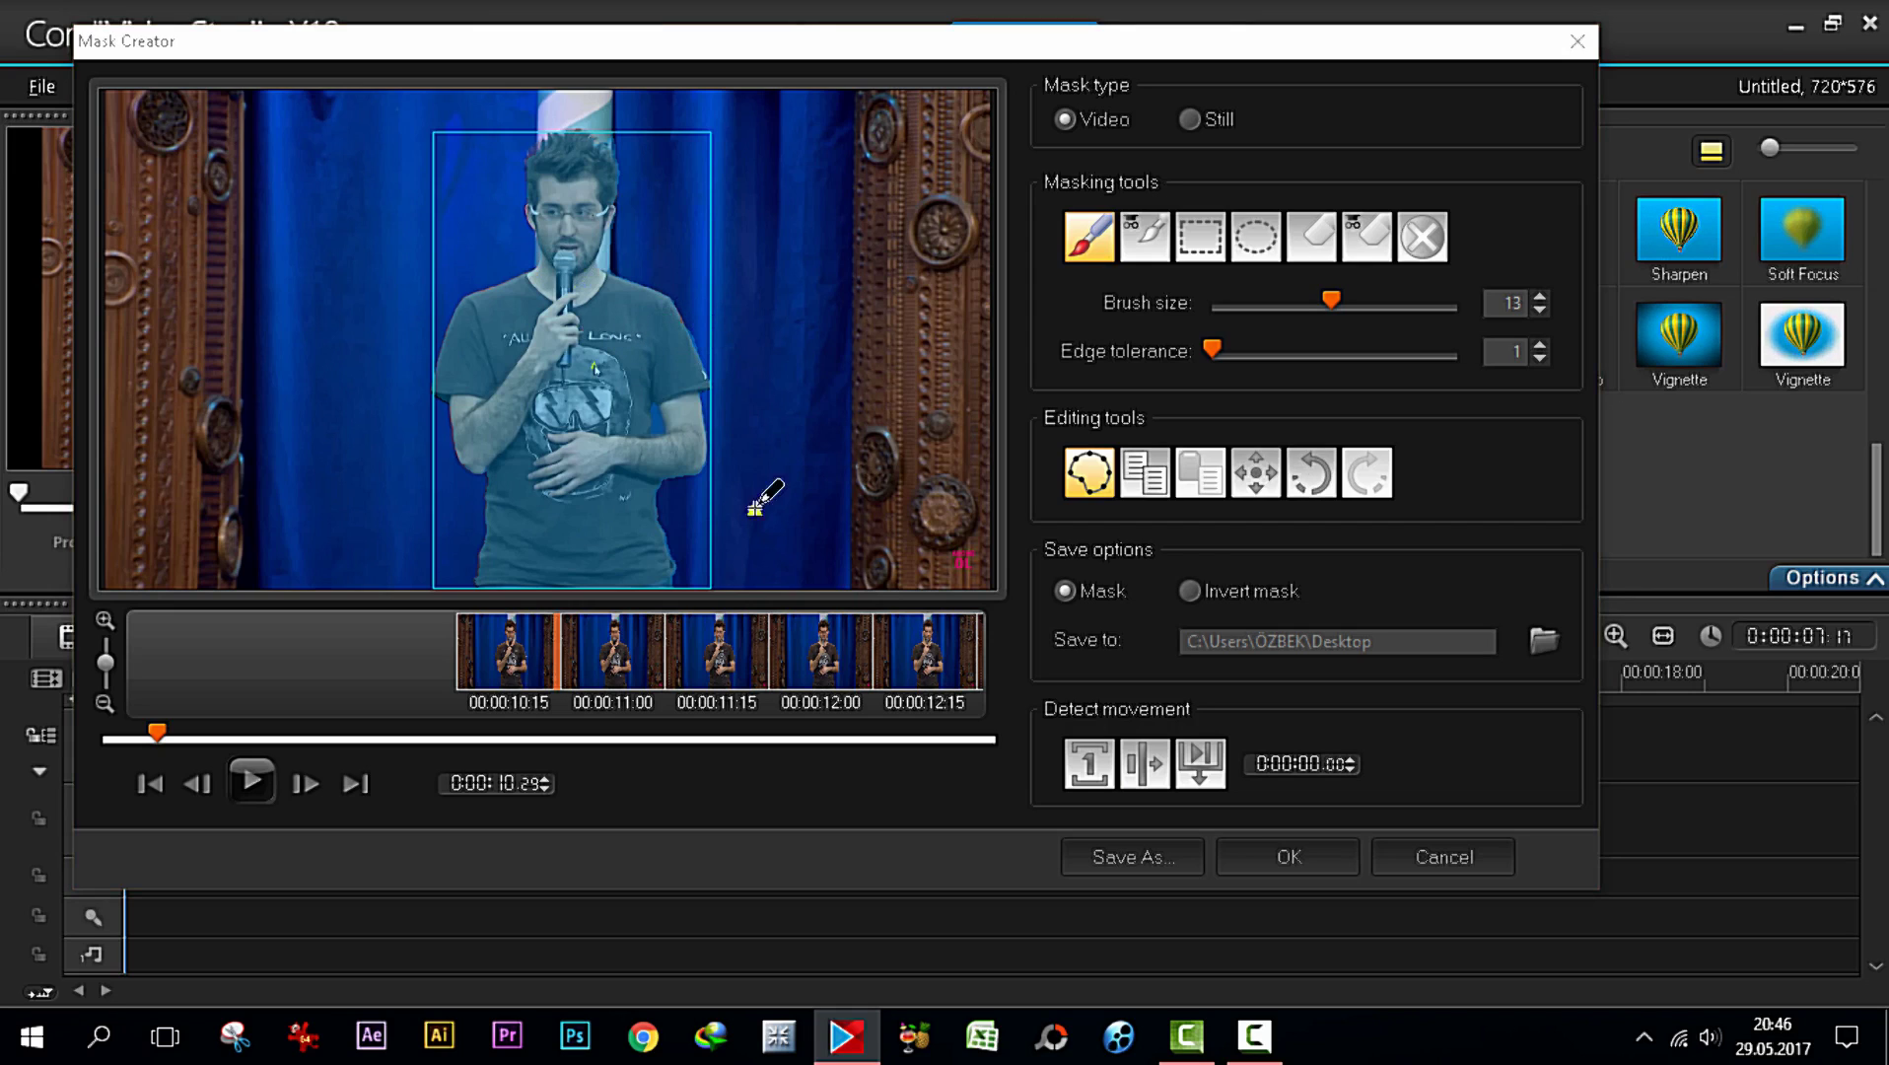
At 0:00:11.03, paint in the unmasked strip of the man's sleeve and erase the overspill beside it
left_click(297, 792)
left_click(297, 791)
left_click(298, 792)
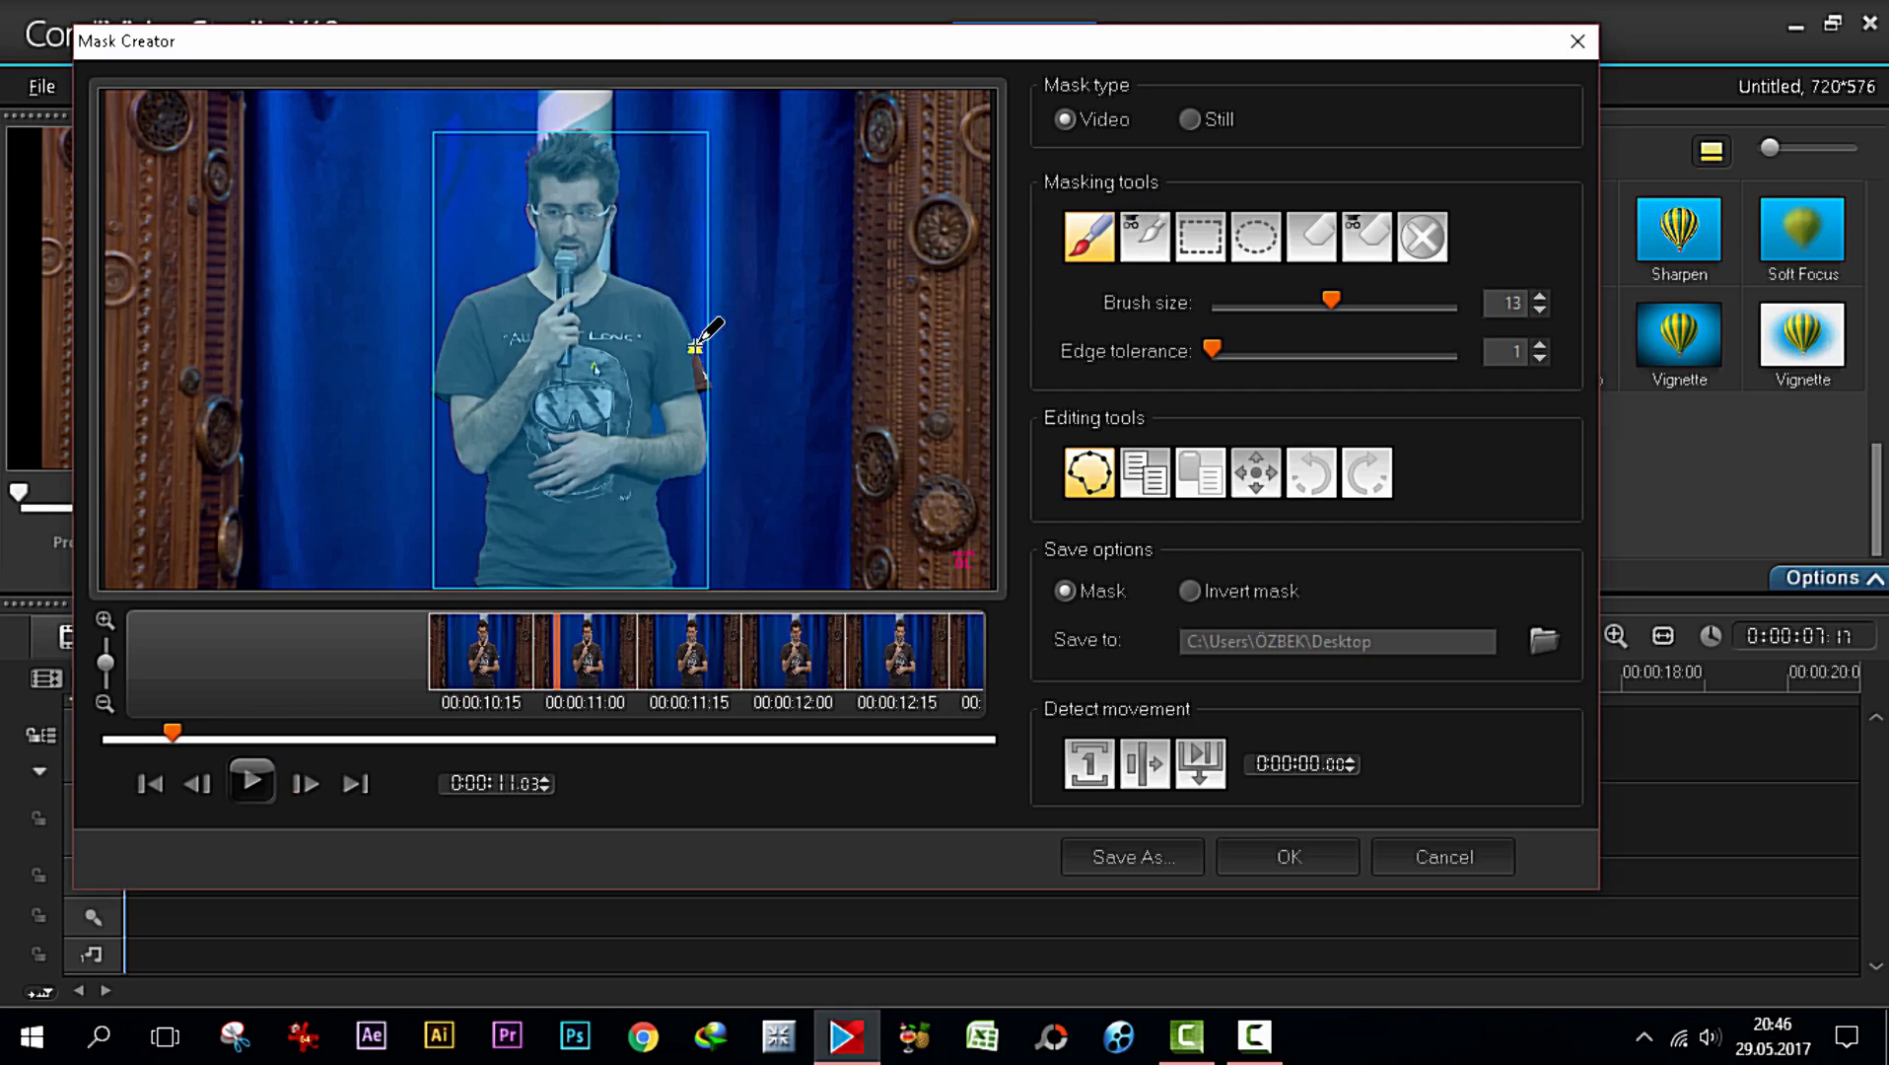
left_click_drag(696, 352, 698, 379)
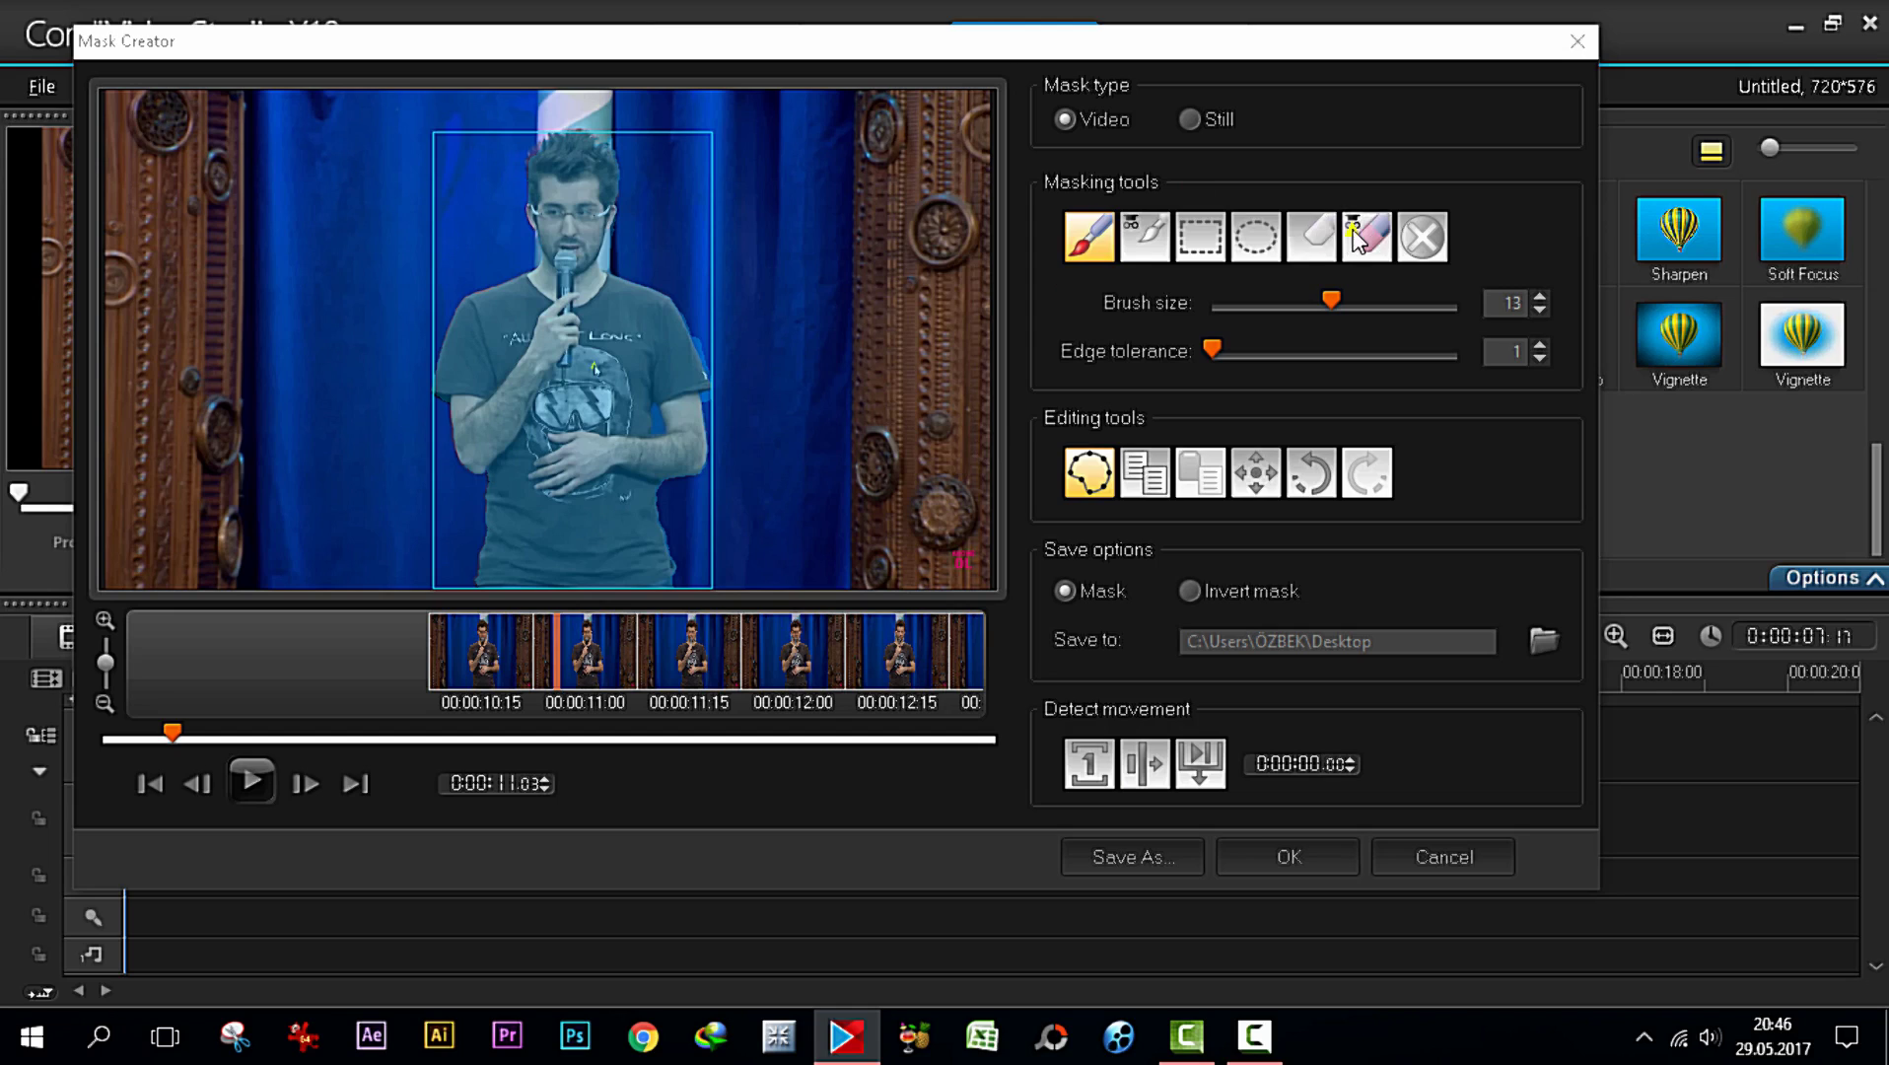
left_click(1311, 237)
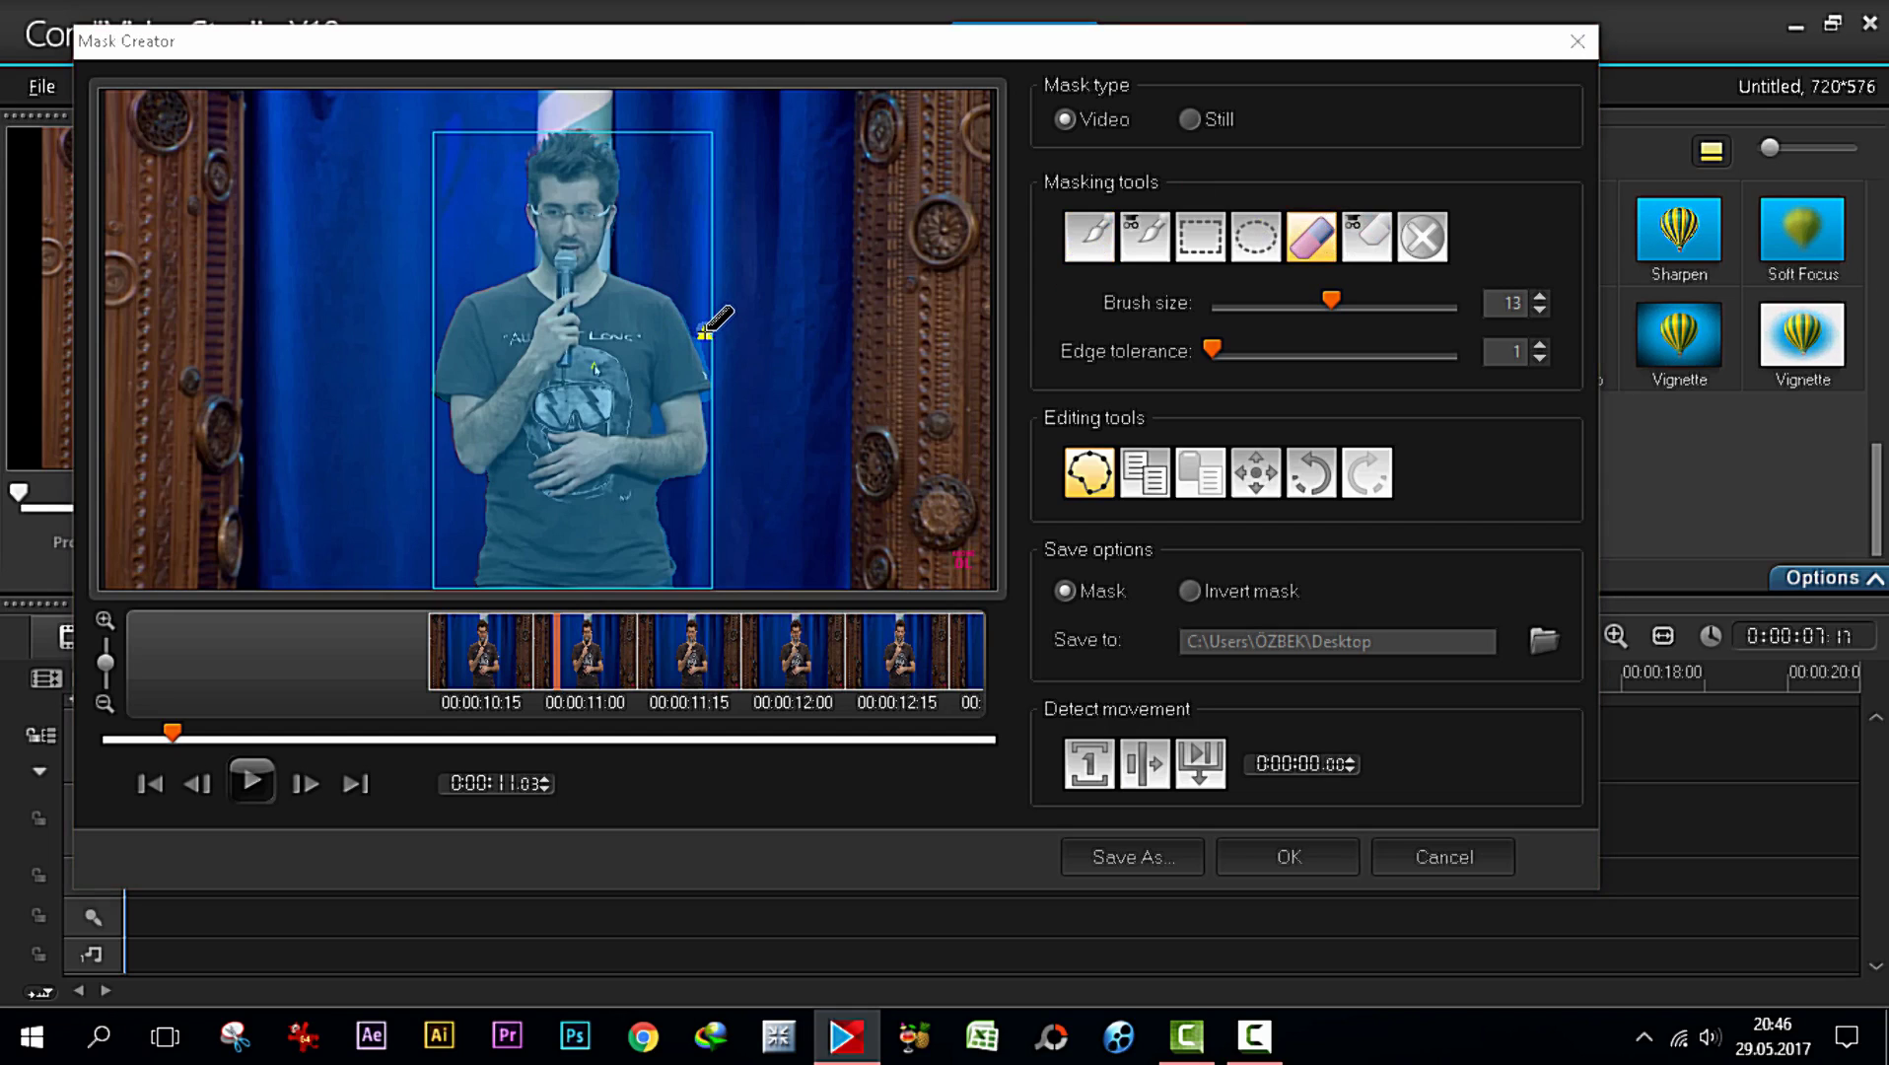
left_click_drag(709, 348, 710, 400)
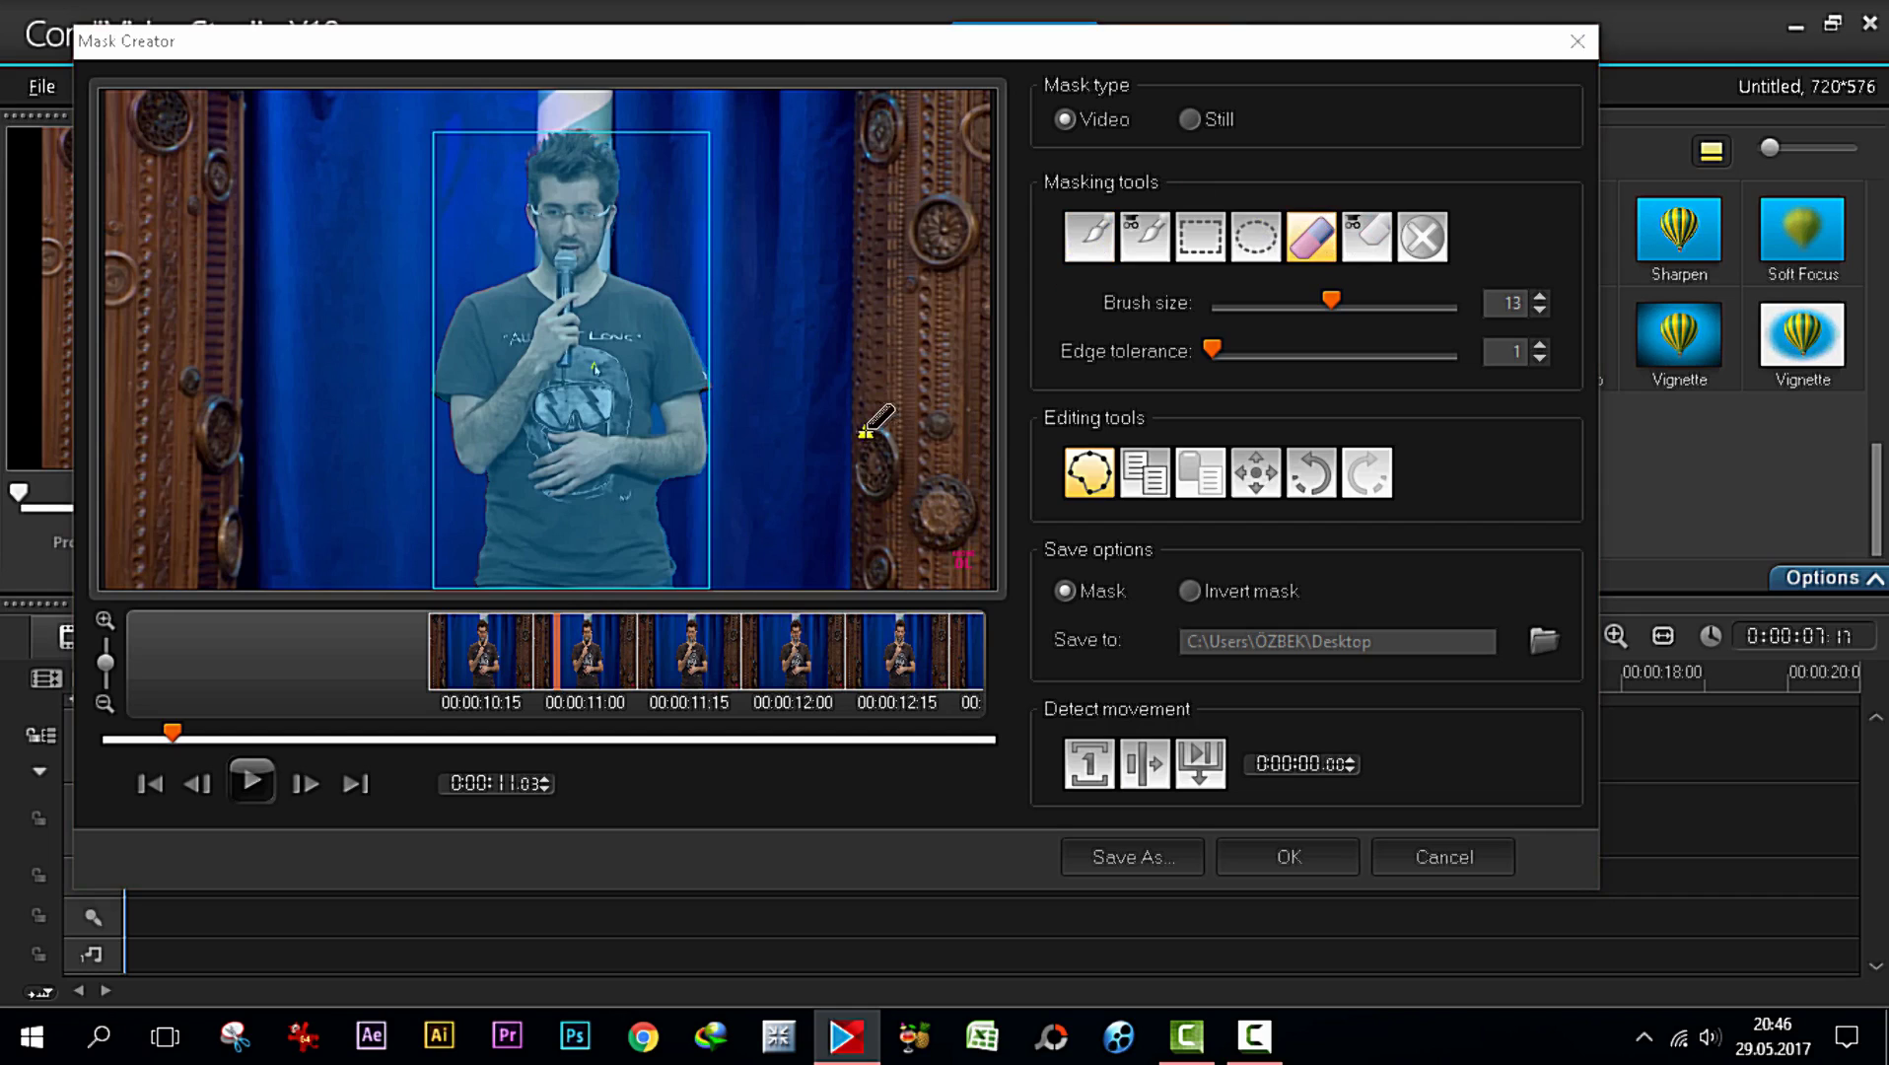
Advance to 0:00:11.11 and erase the stray mask beside the man's hair
left_click(305, 784)
left_click(303, 783)
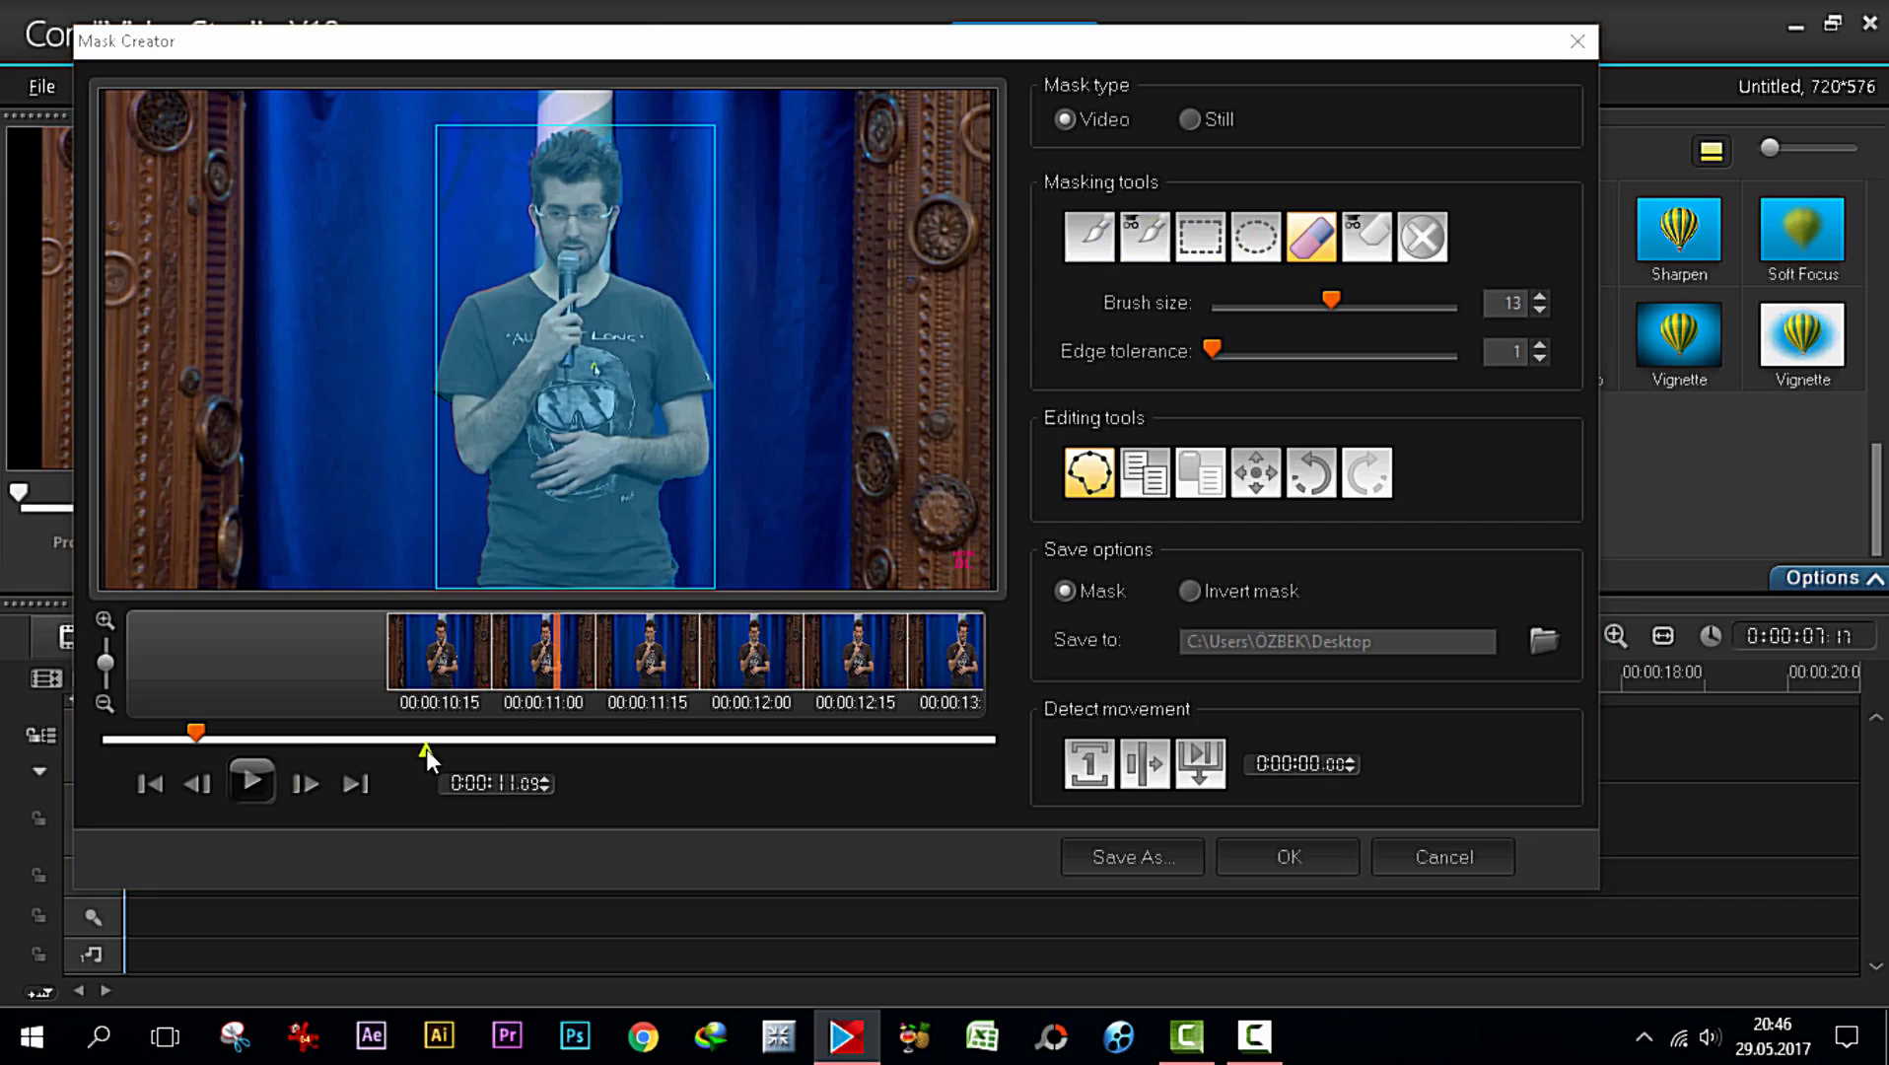
left_click(306, 782)
left_click_drag(503, 169, 528, 206)
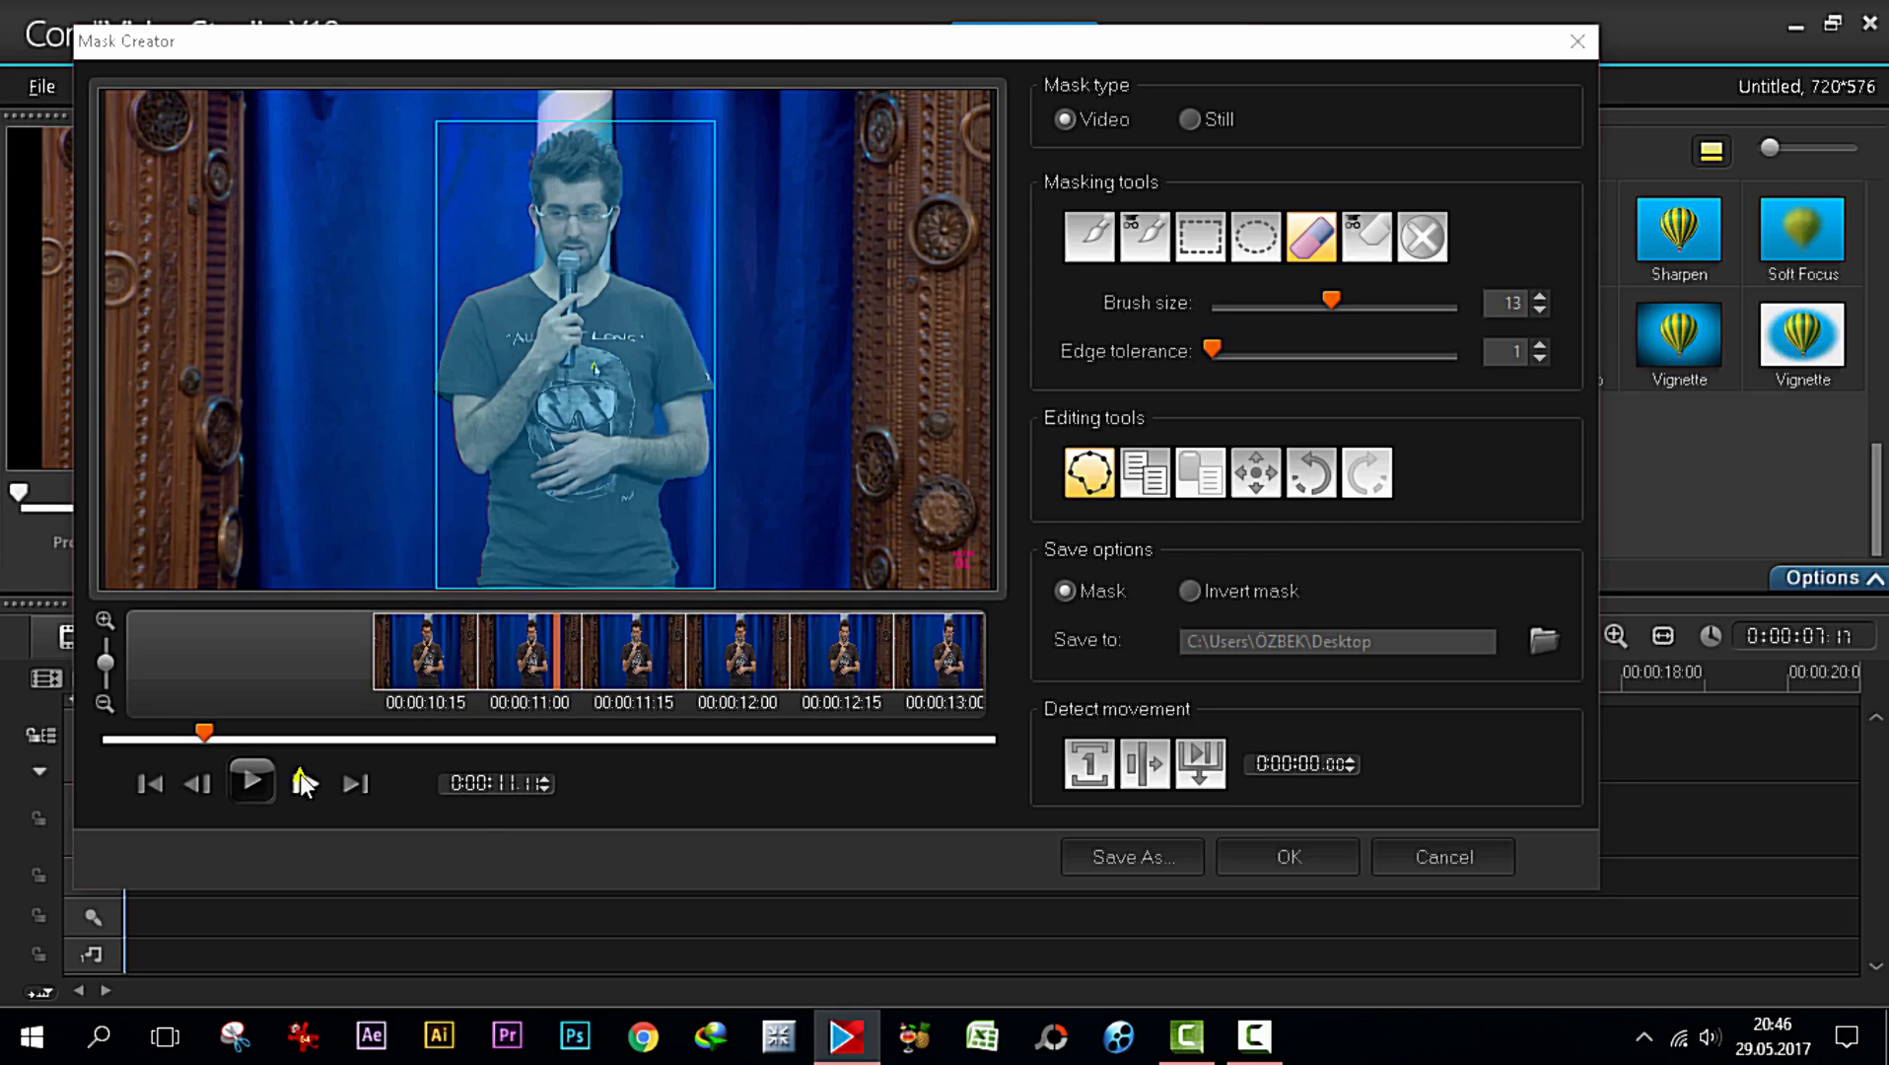
Review the mask back and forth up to 0:00:11.15 and repaint the gap on the man's sleeve there
left_click(304, 783)
left_click(303, 782)
left_click(304, 782)
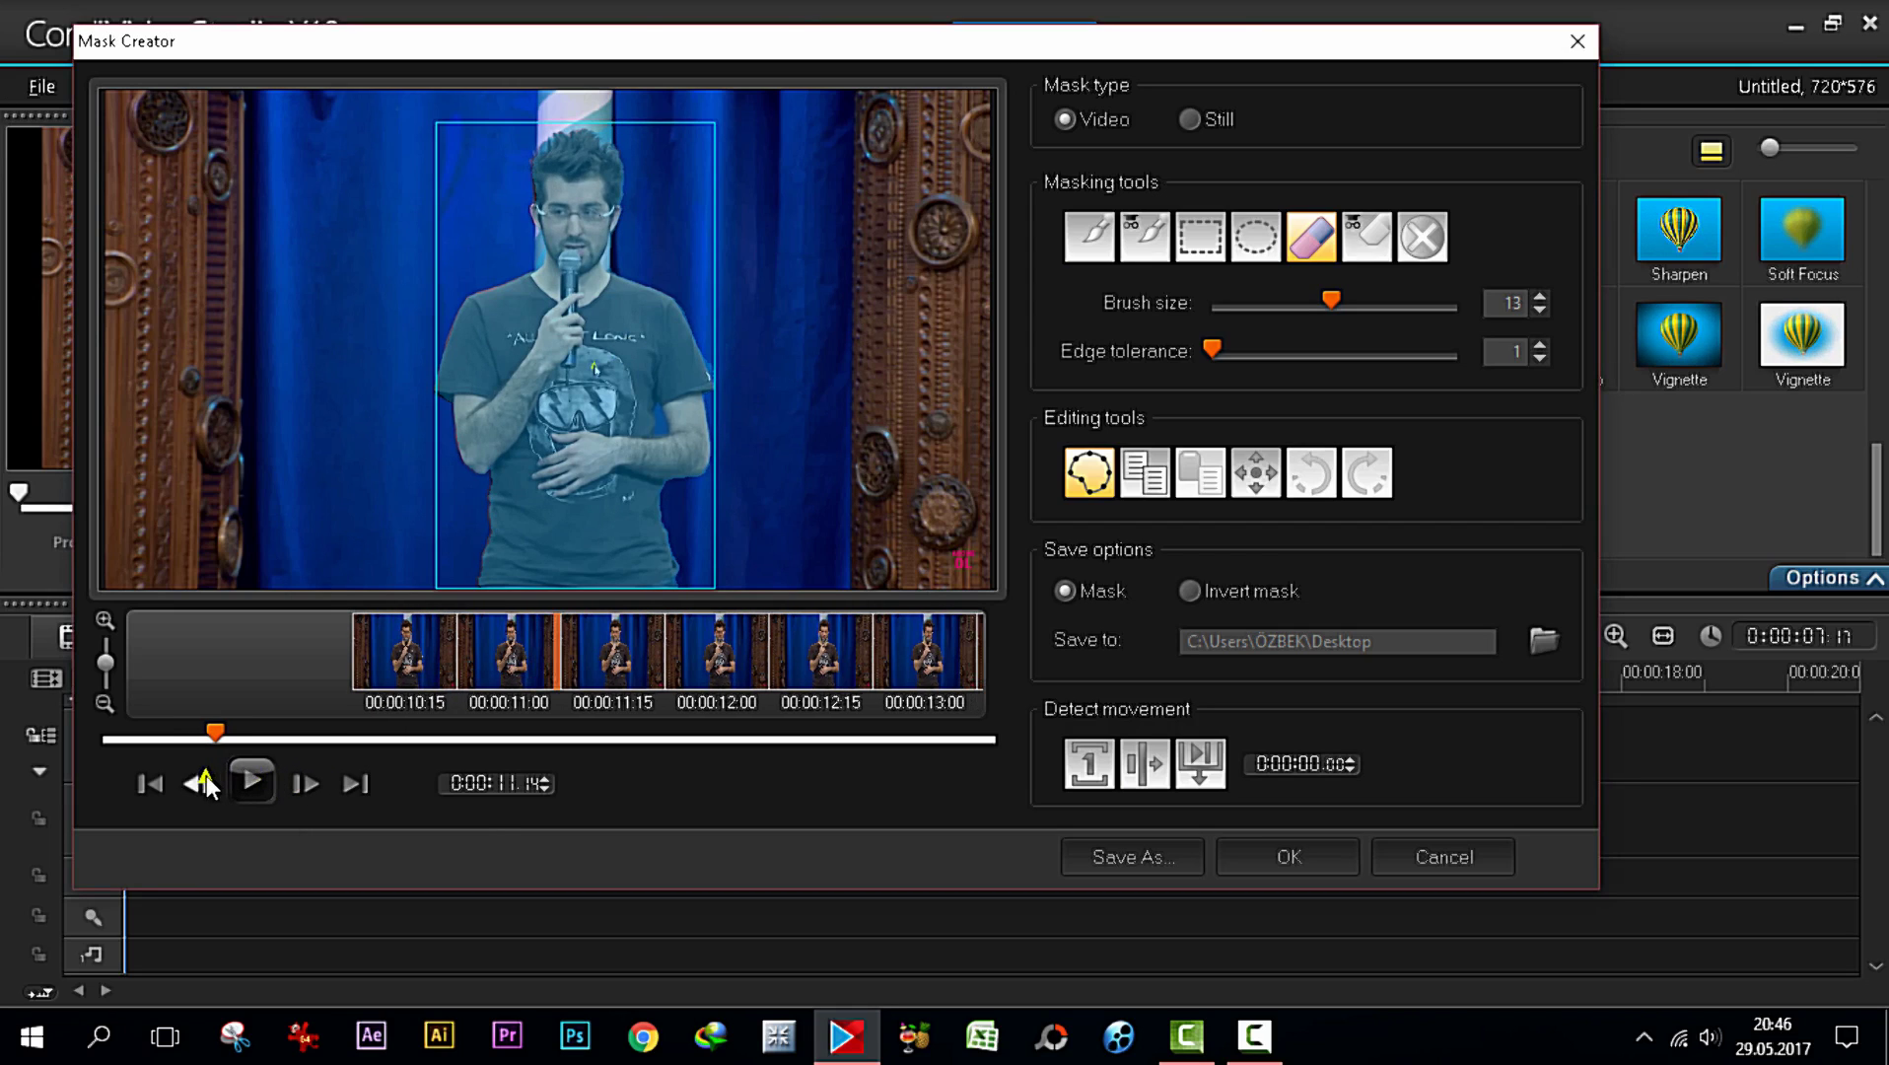
left_click(202, 783)
left_click(202, 783)
left_click(202, 782)
left_click(312, 784)
left_click(309, 783)
left_click(309, 783)
left_click(310, 784)
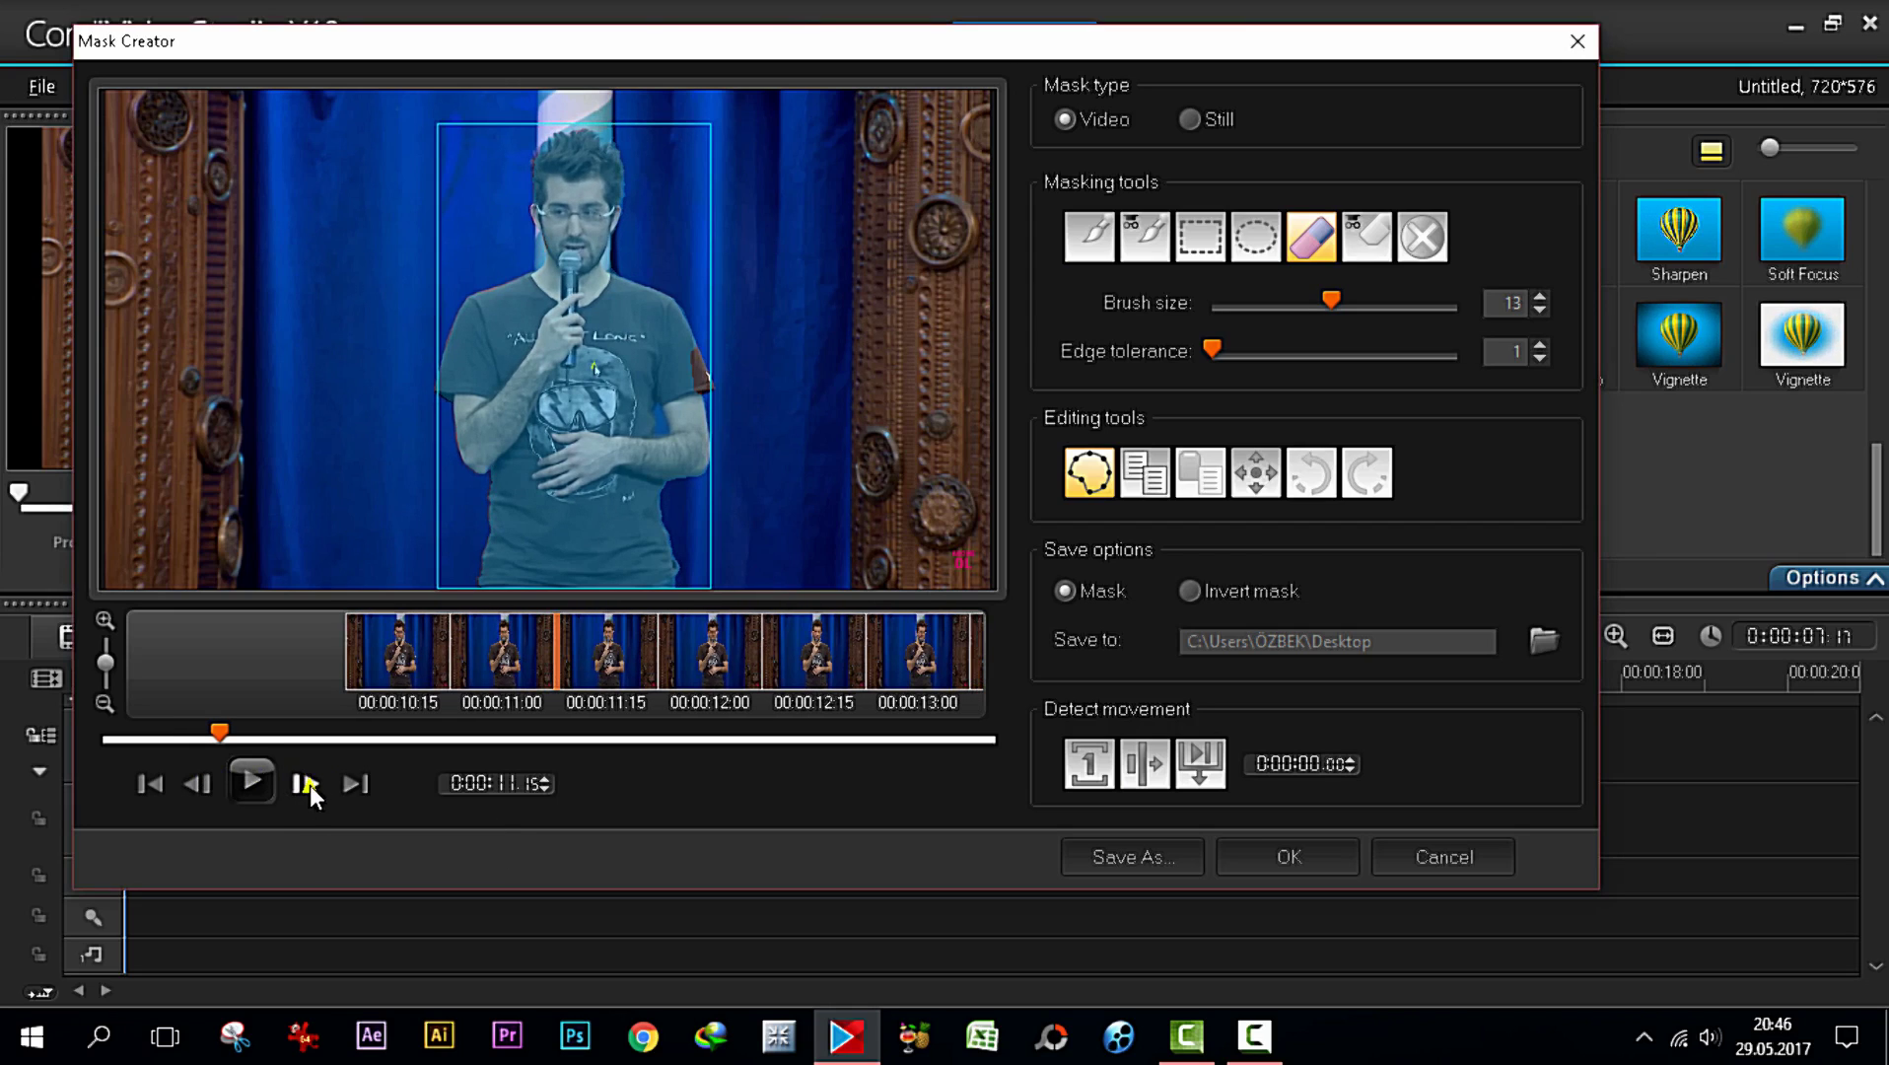
left_click(1090, 227)
left_click_drag(696, 366, 703, 387)
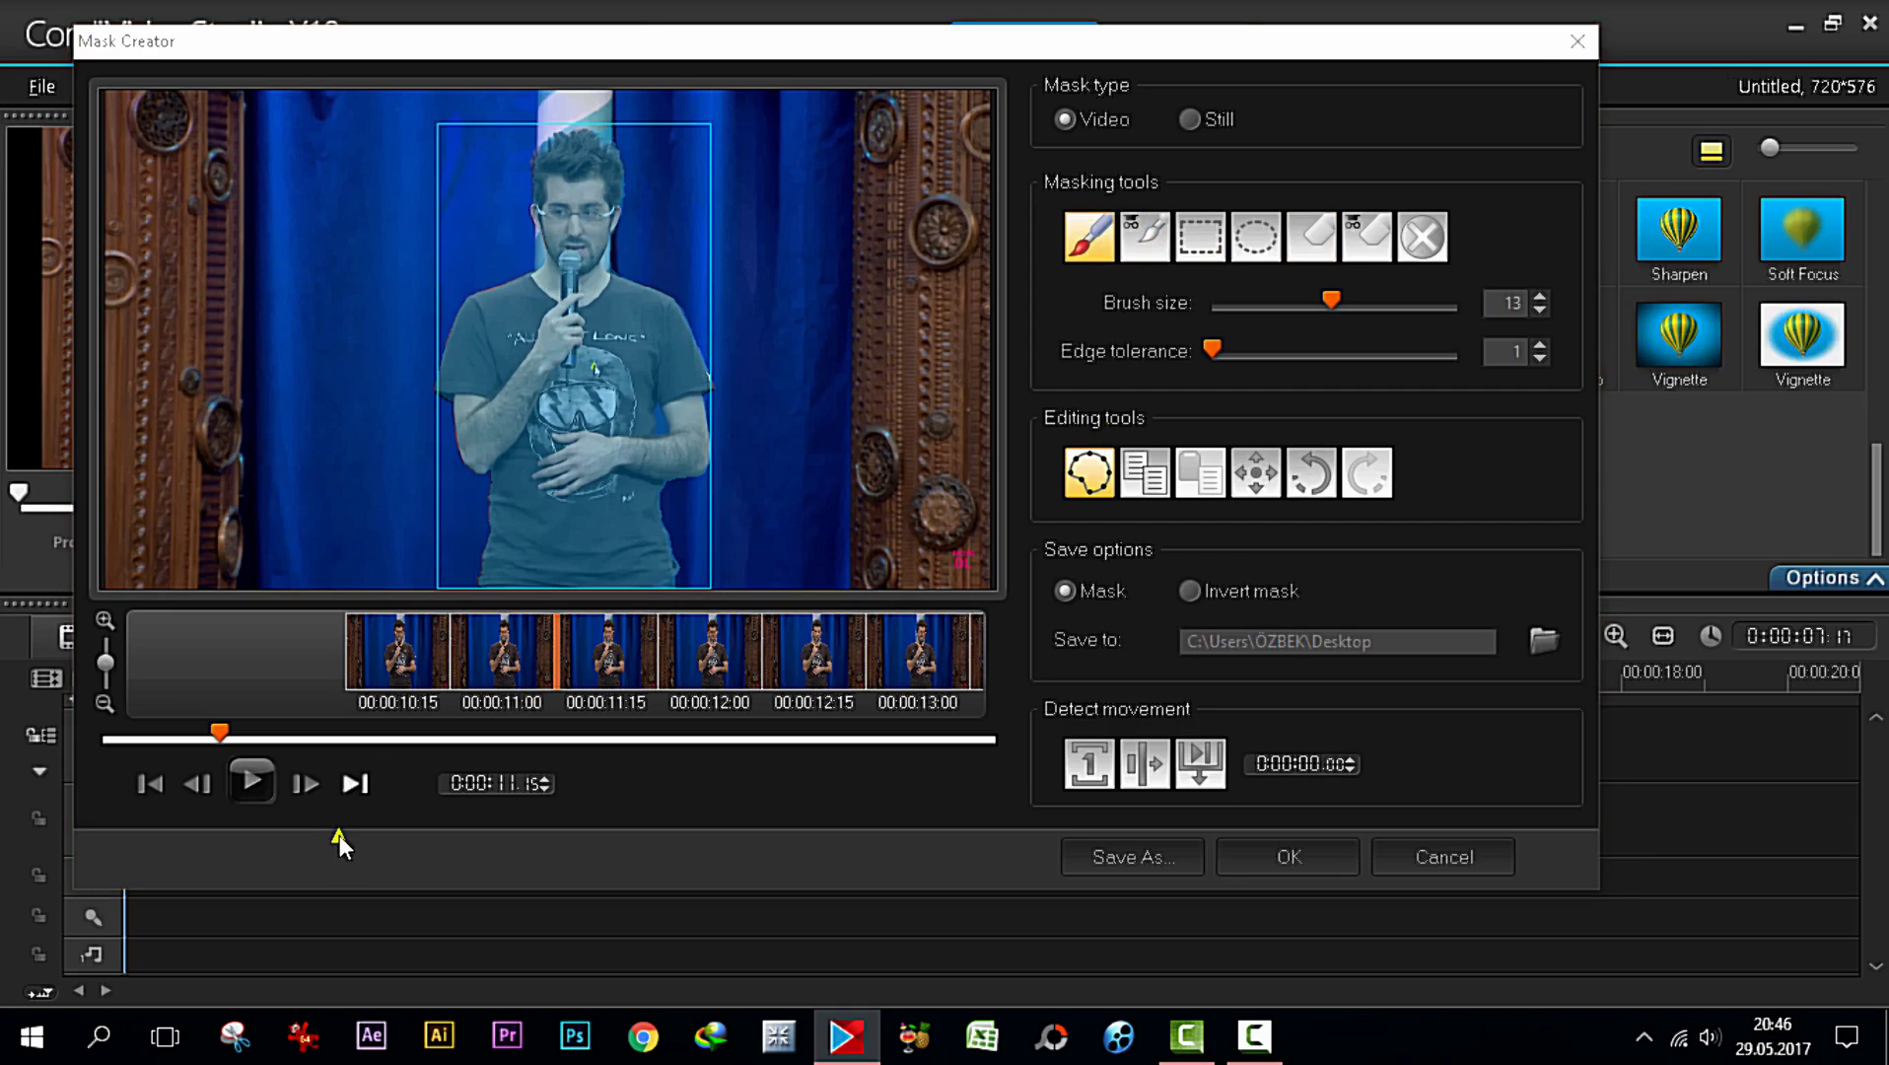
At 0:00:11.17 and 0:00:11.19, erase the stray mask on either side of the man's head
left_click(300, 785)
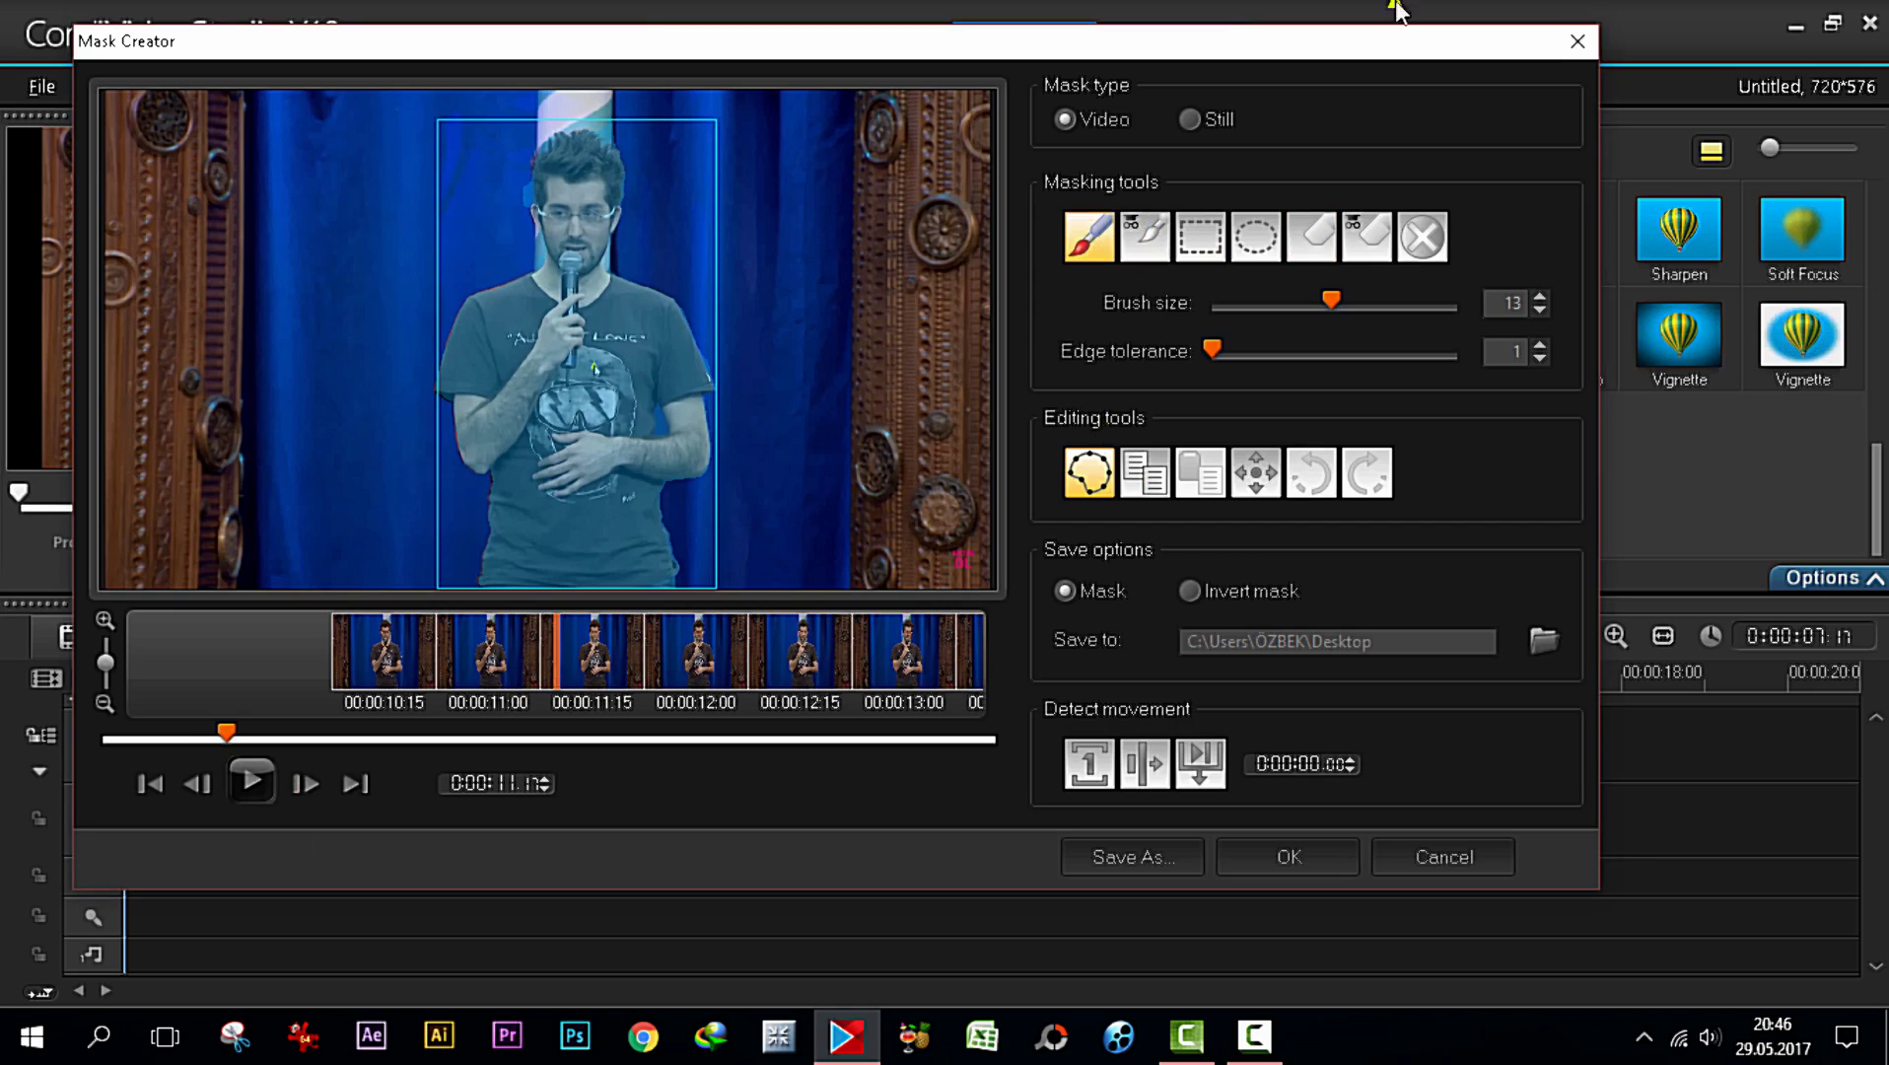
left_click(1325, 241)
left_click_drag(523, 174, 526, 207)
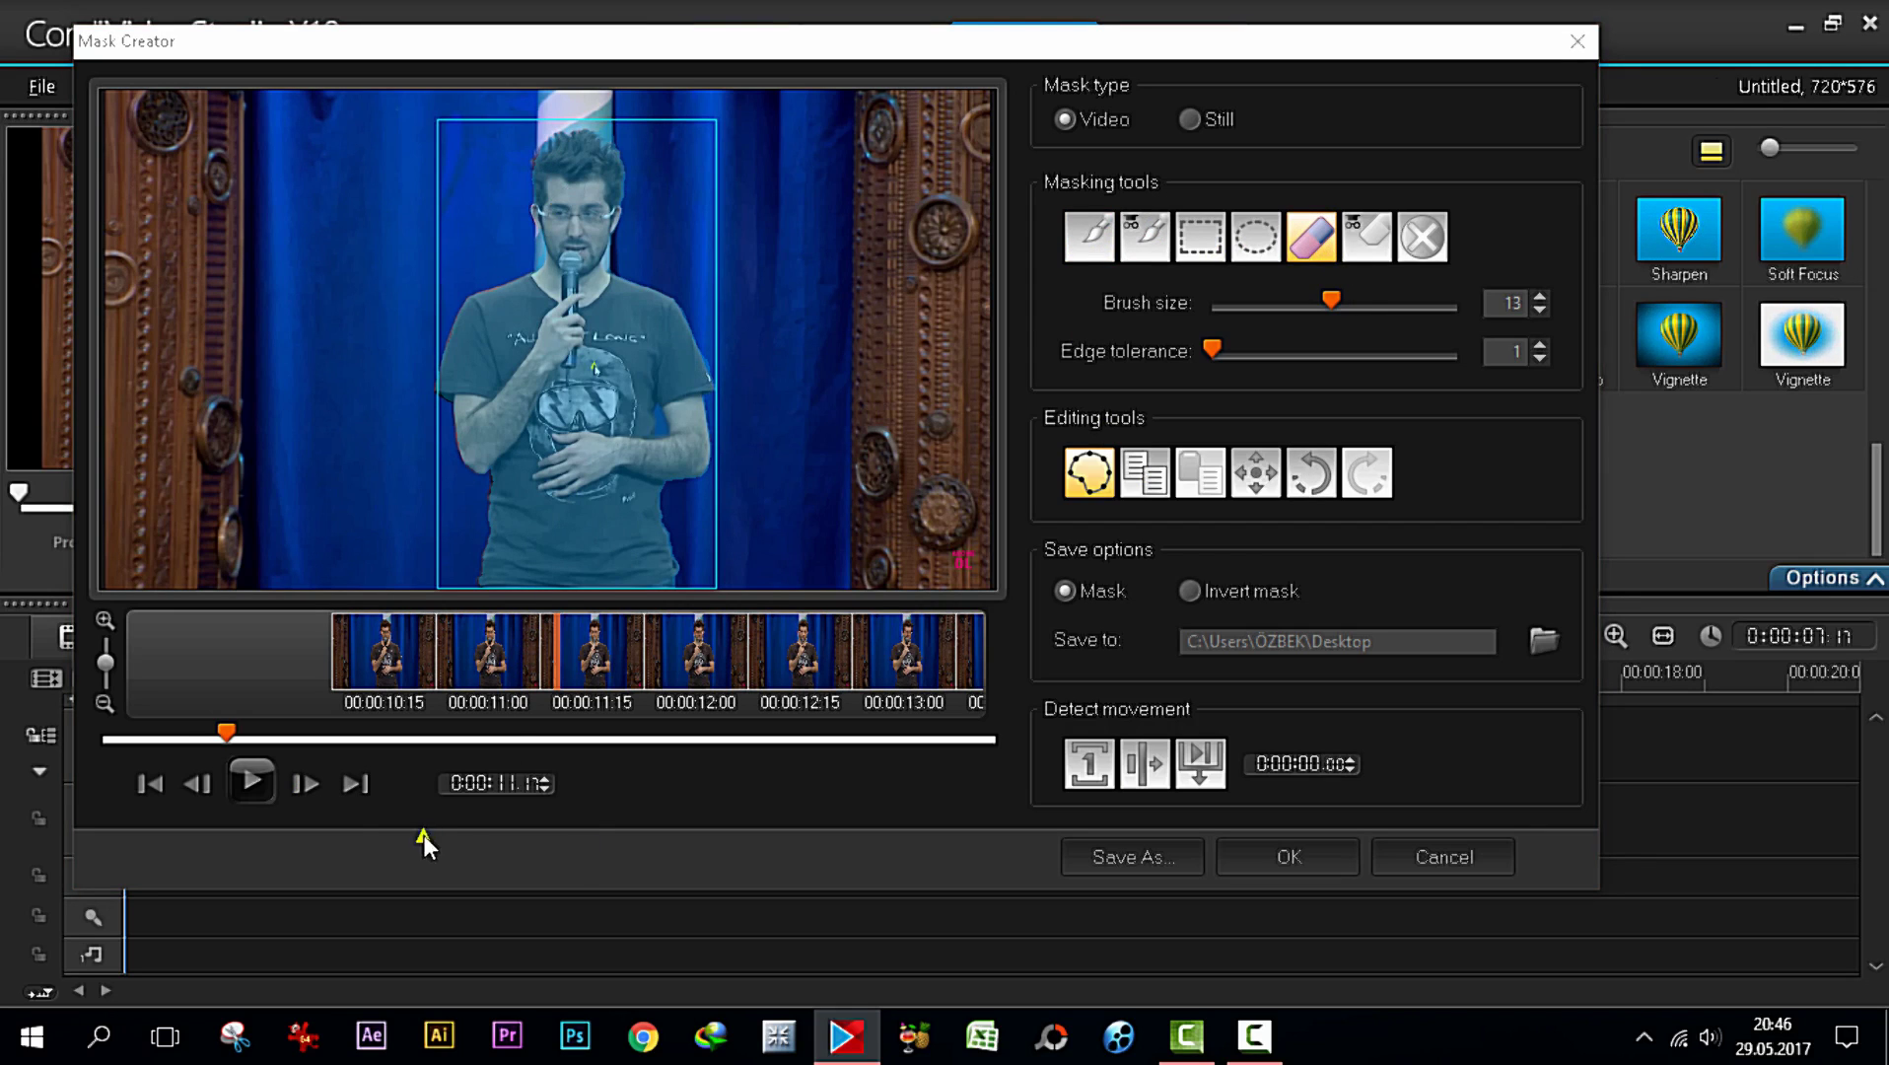
left_click(288, 780)
left_click(287, 780)
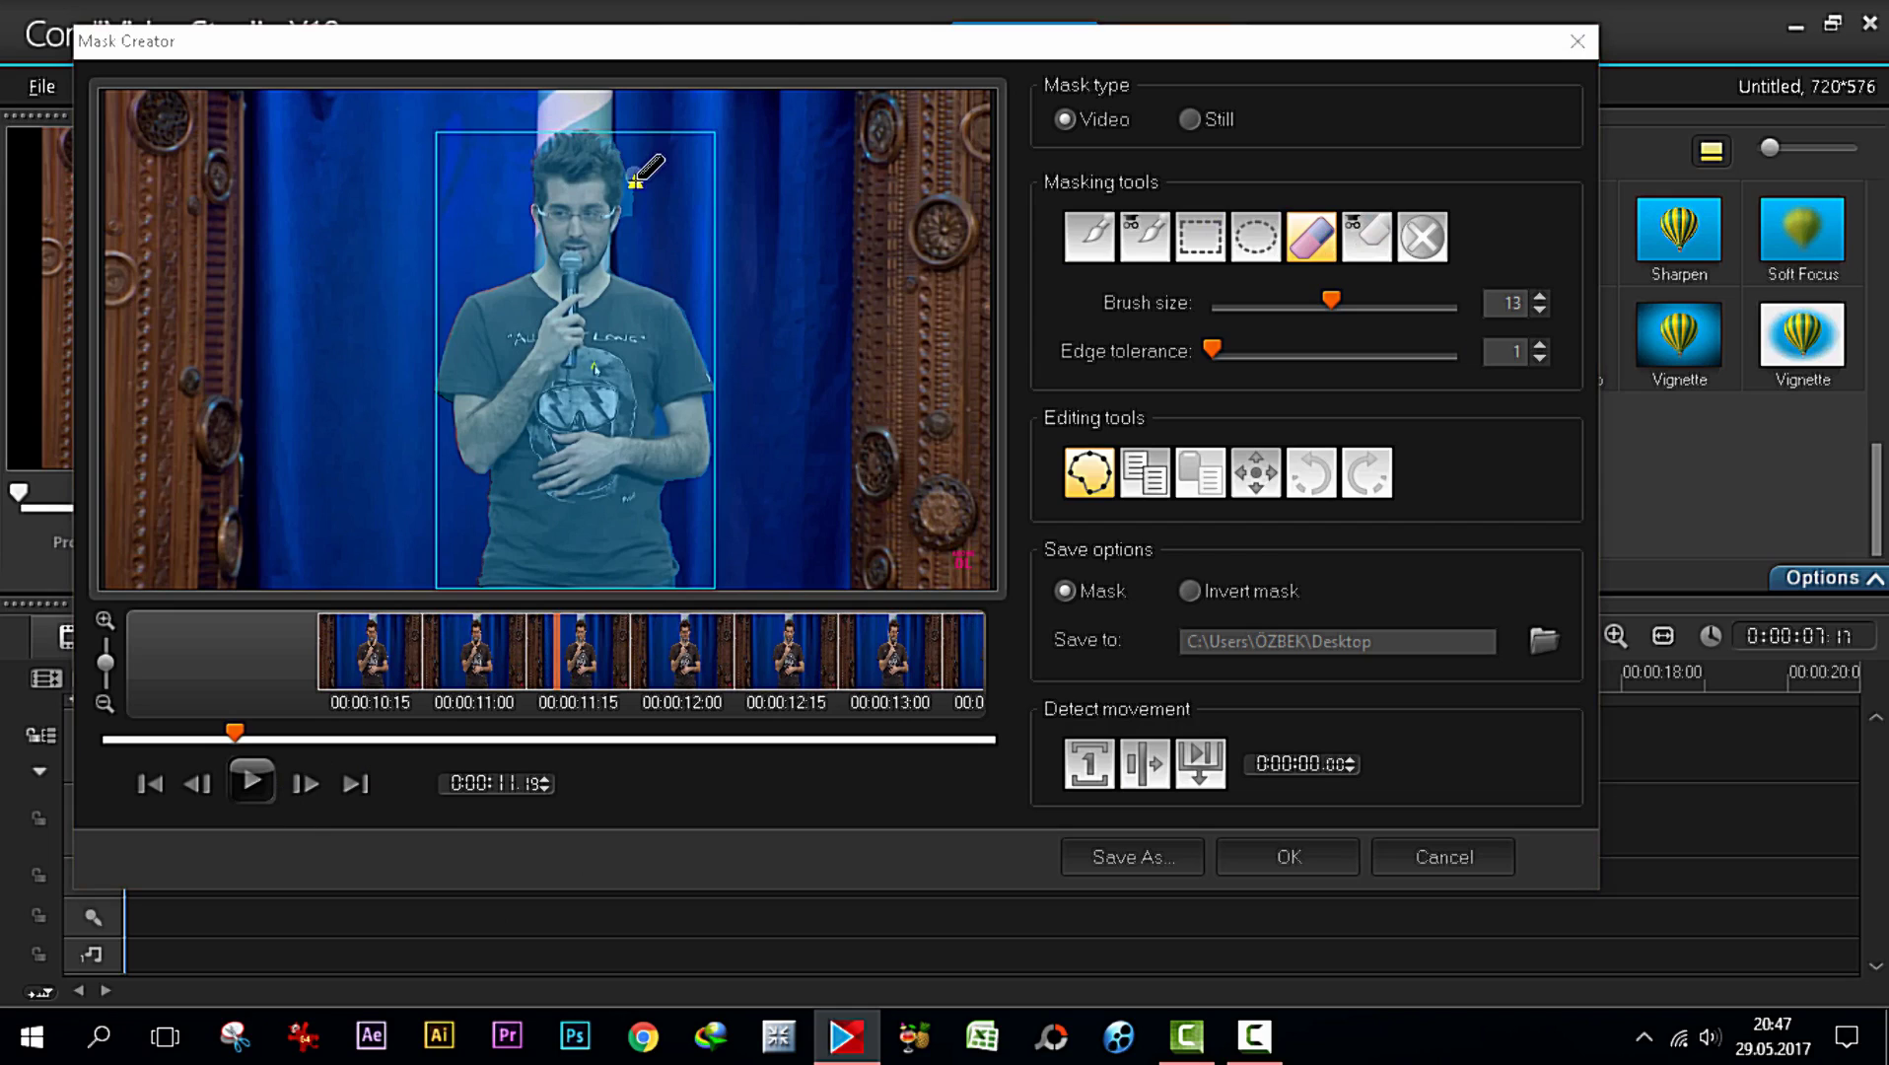
left_click_drag(632, 218, 634, 221)
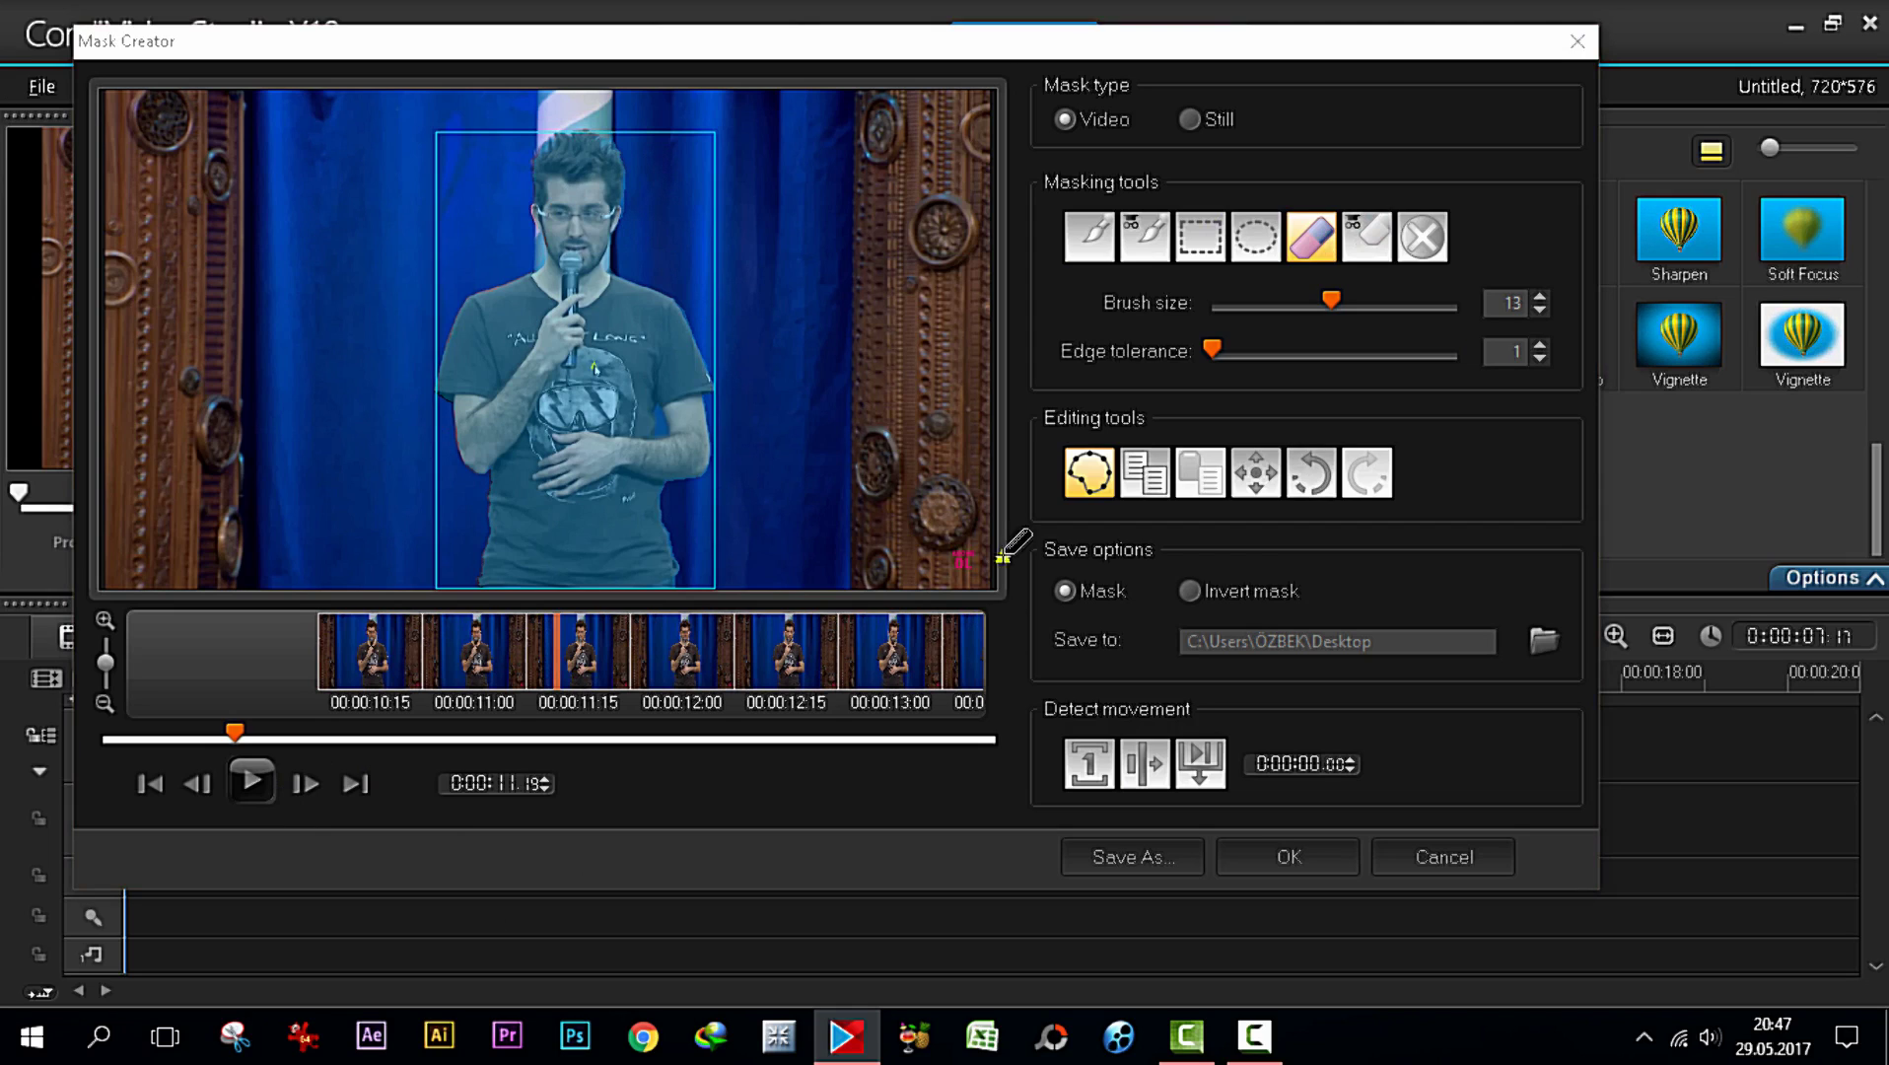
Erase the excess mask outside the man's sleeve at 0:00:11.21 and beside his head at 0:00:11.24
left_click(295, 776)
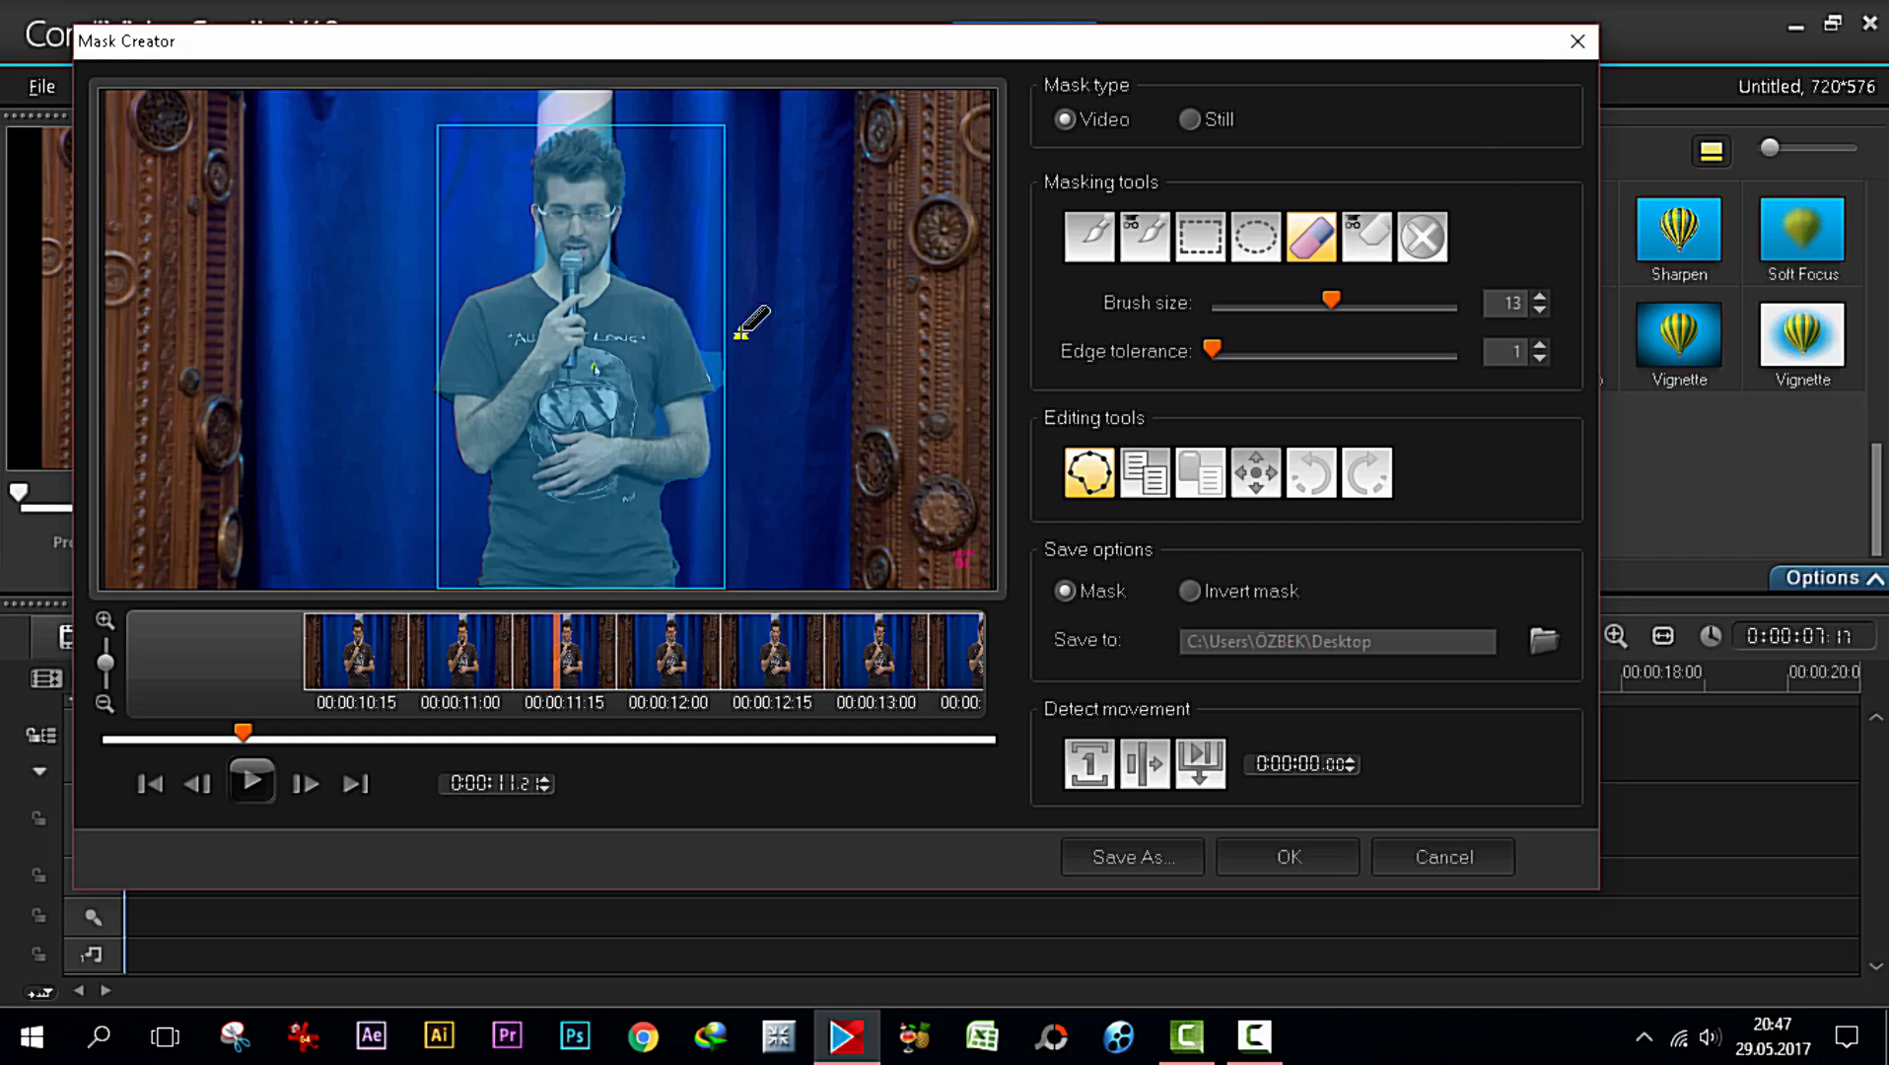
left_click_drag(721, 365, 757, 399)
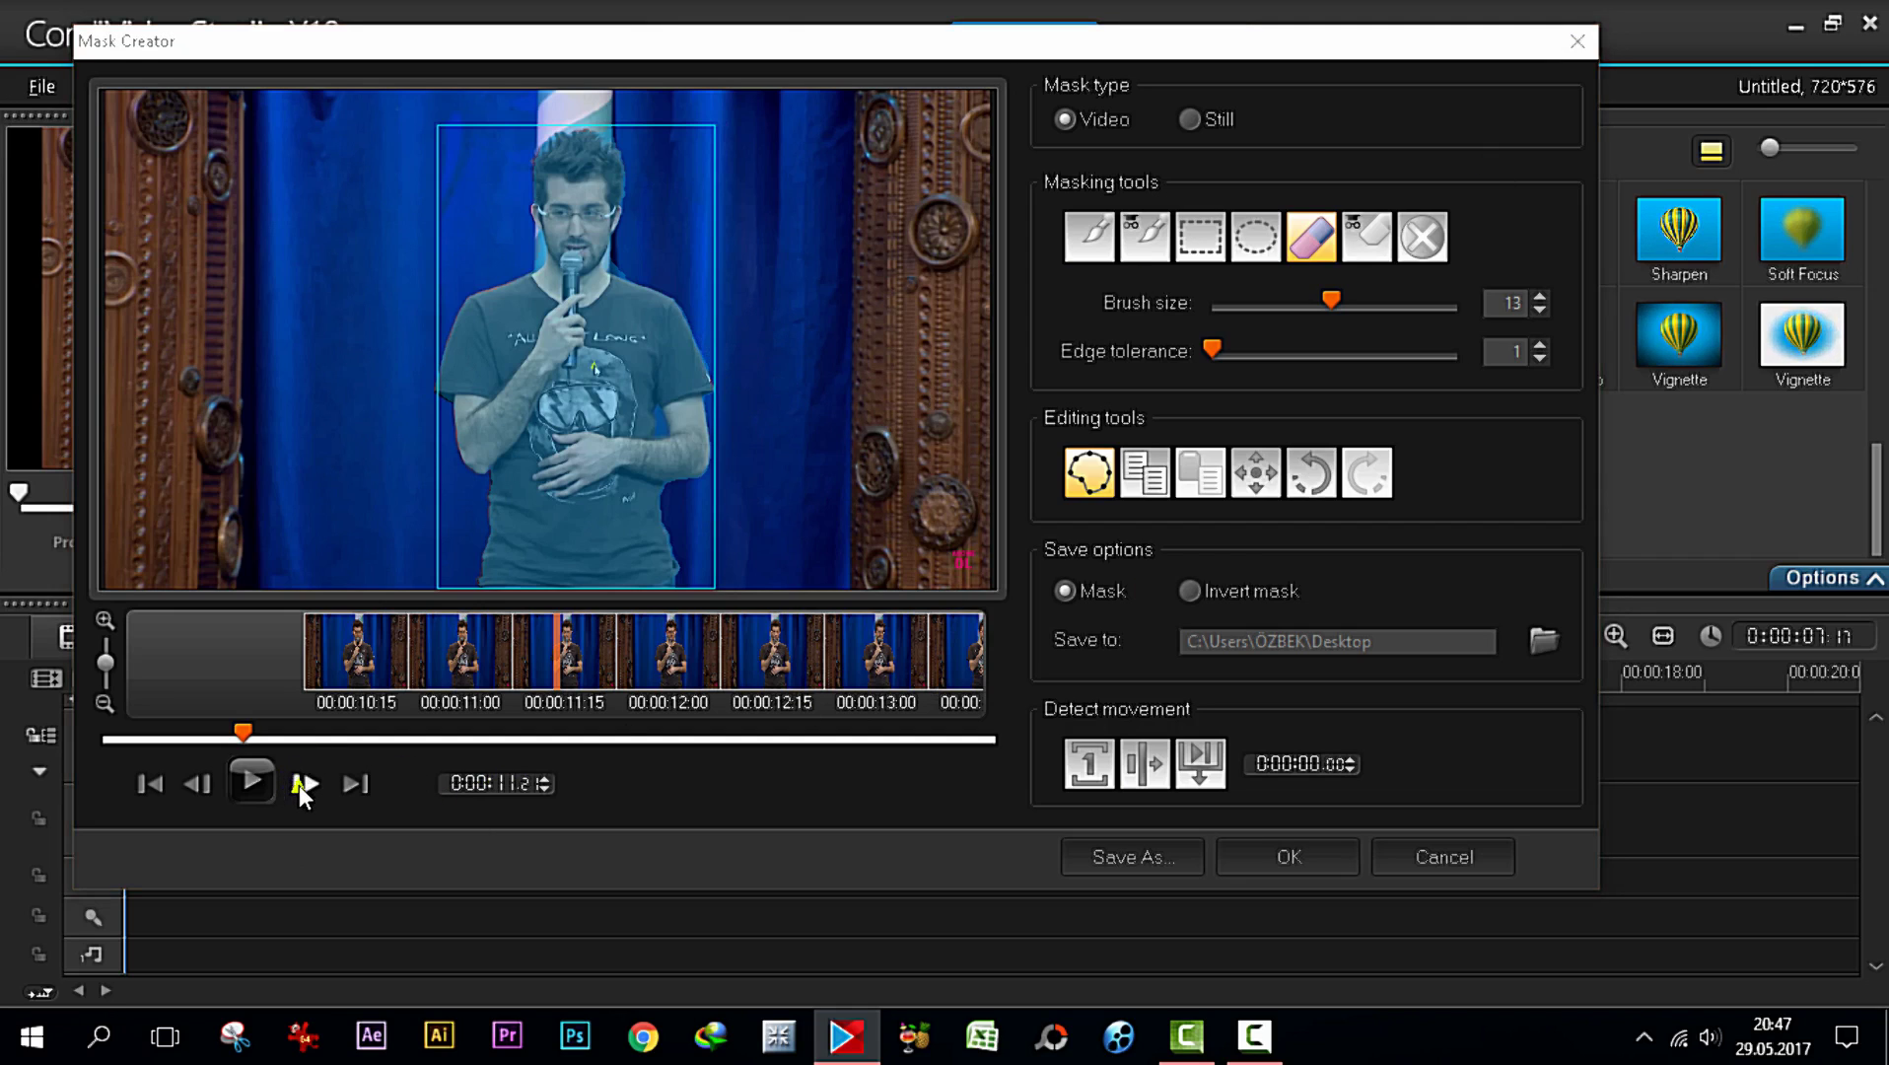
left_click(301, 784)
left_click(301, 783)
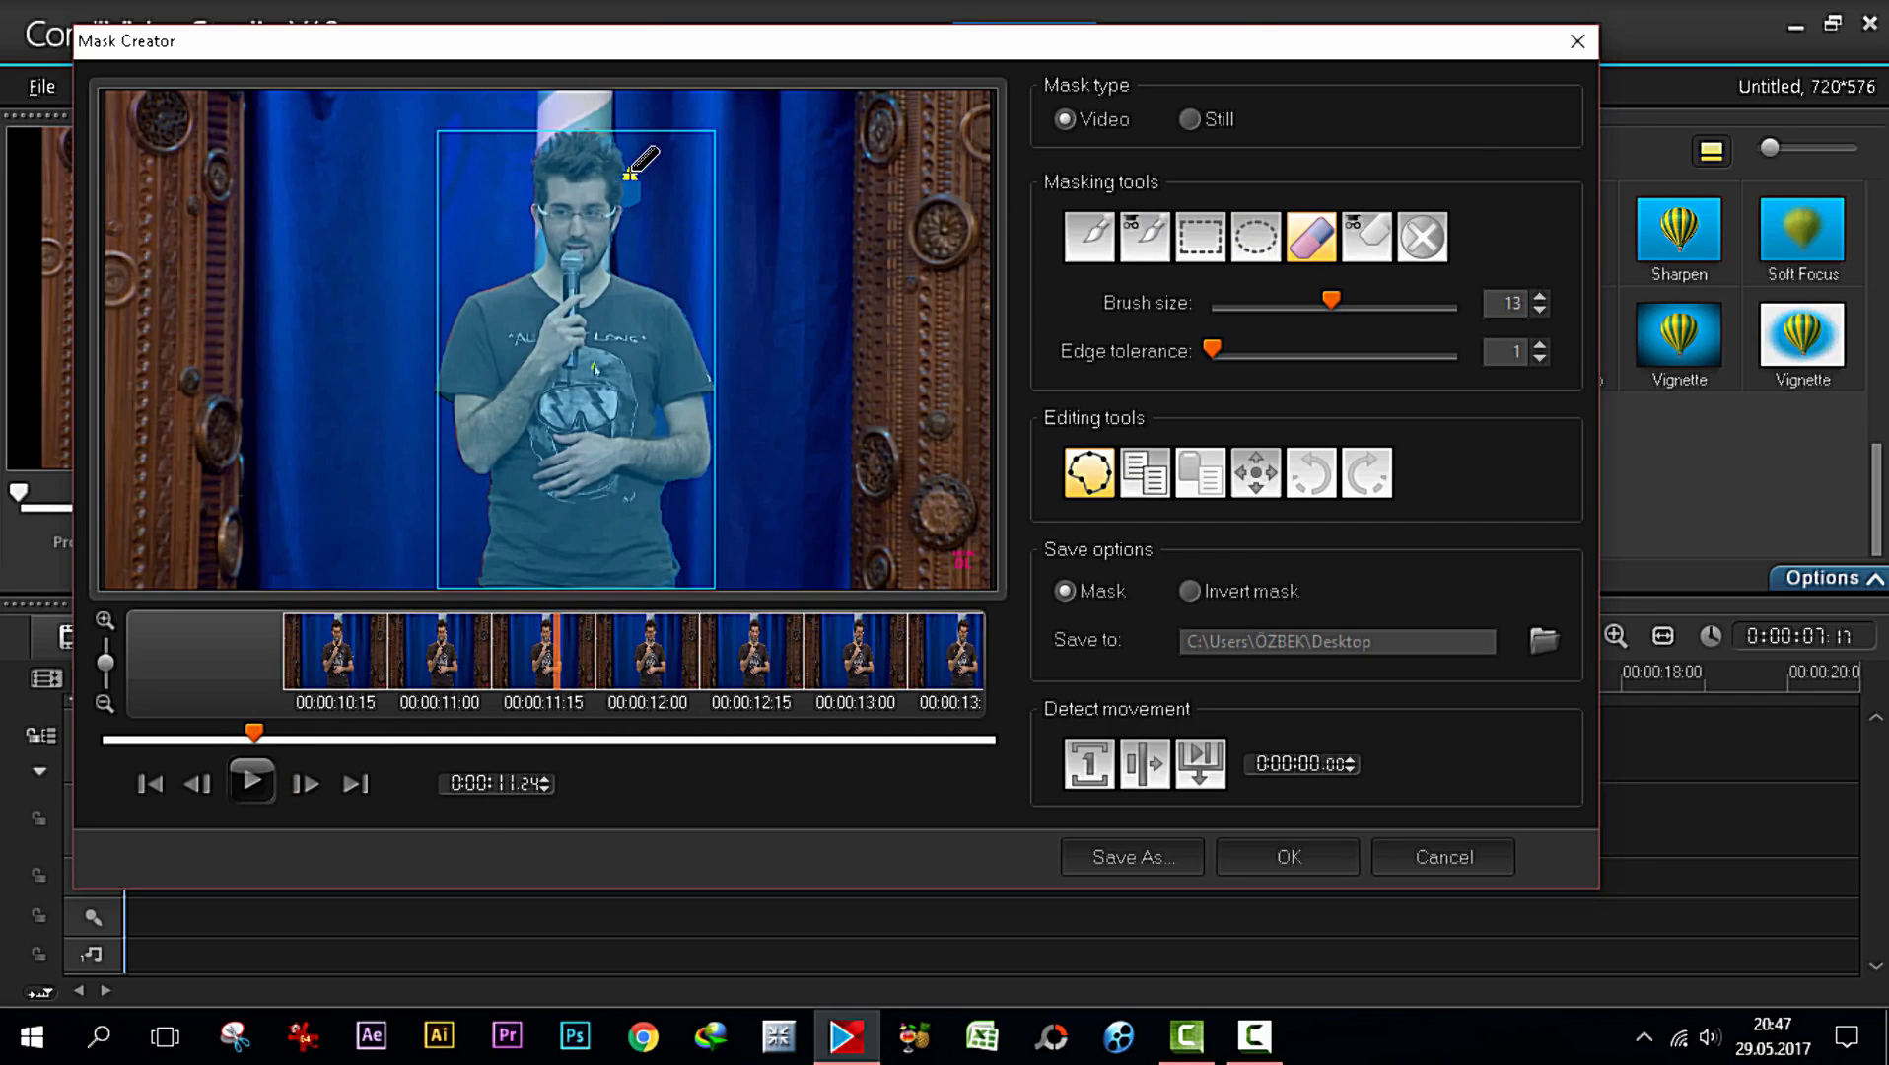
left_click(628, 205)
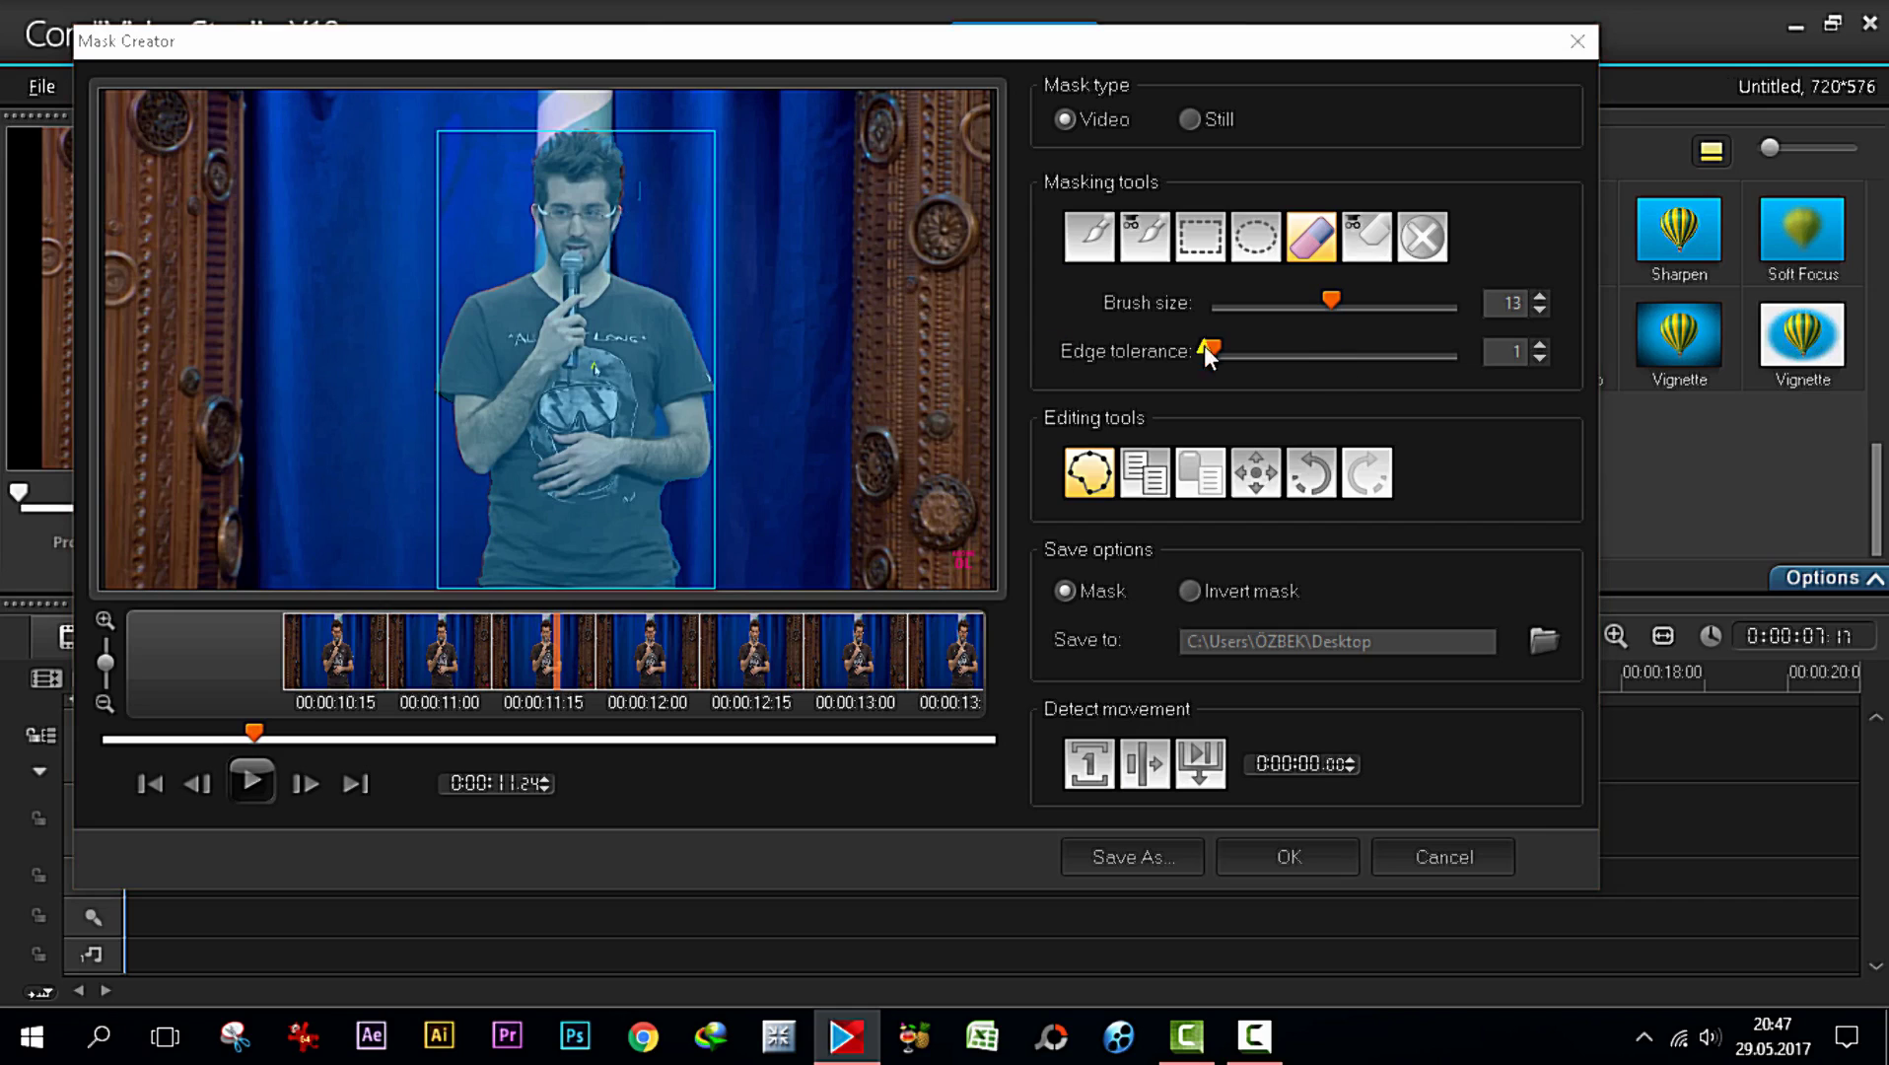
Advance to 0:00:12.02, detect the mask's movement from there to the end of the clip, and accept the finished mask
left_click(299, 781)
left_click(298, 782)
left_click(298, 782)
left_click(297, 782)
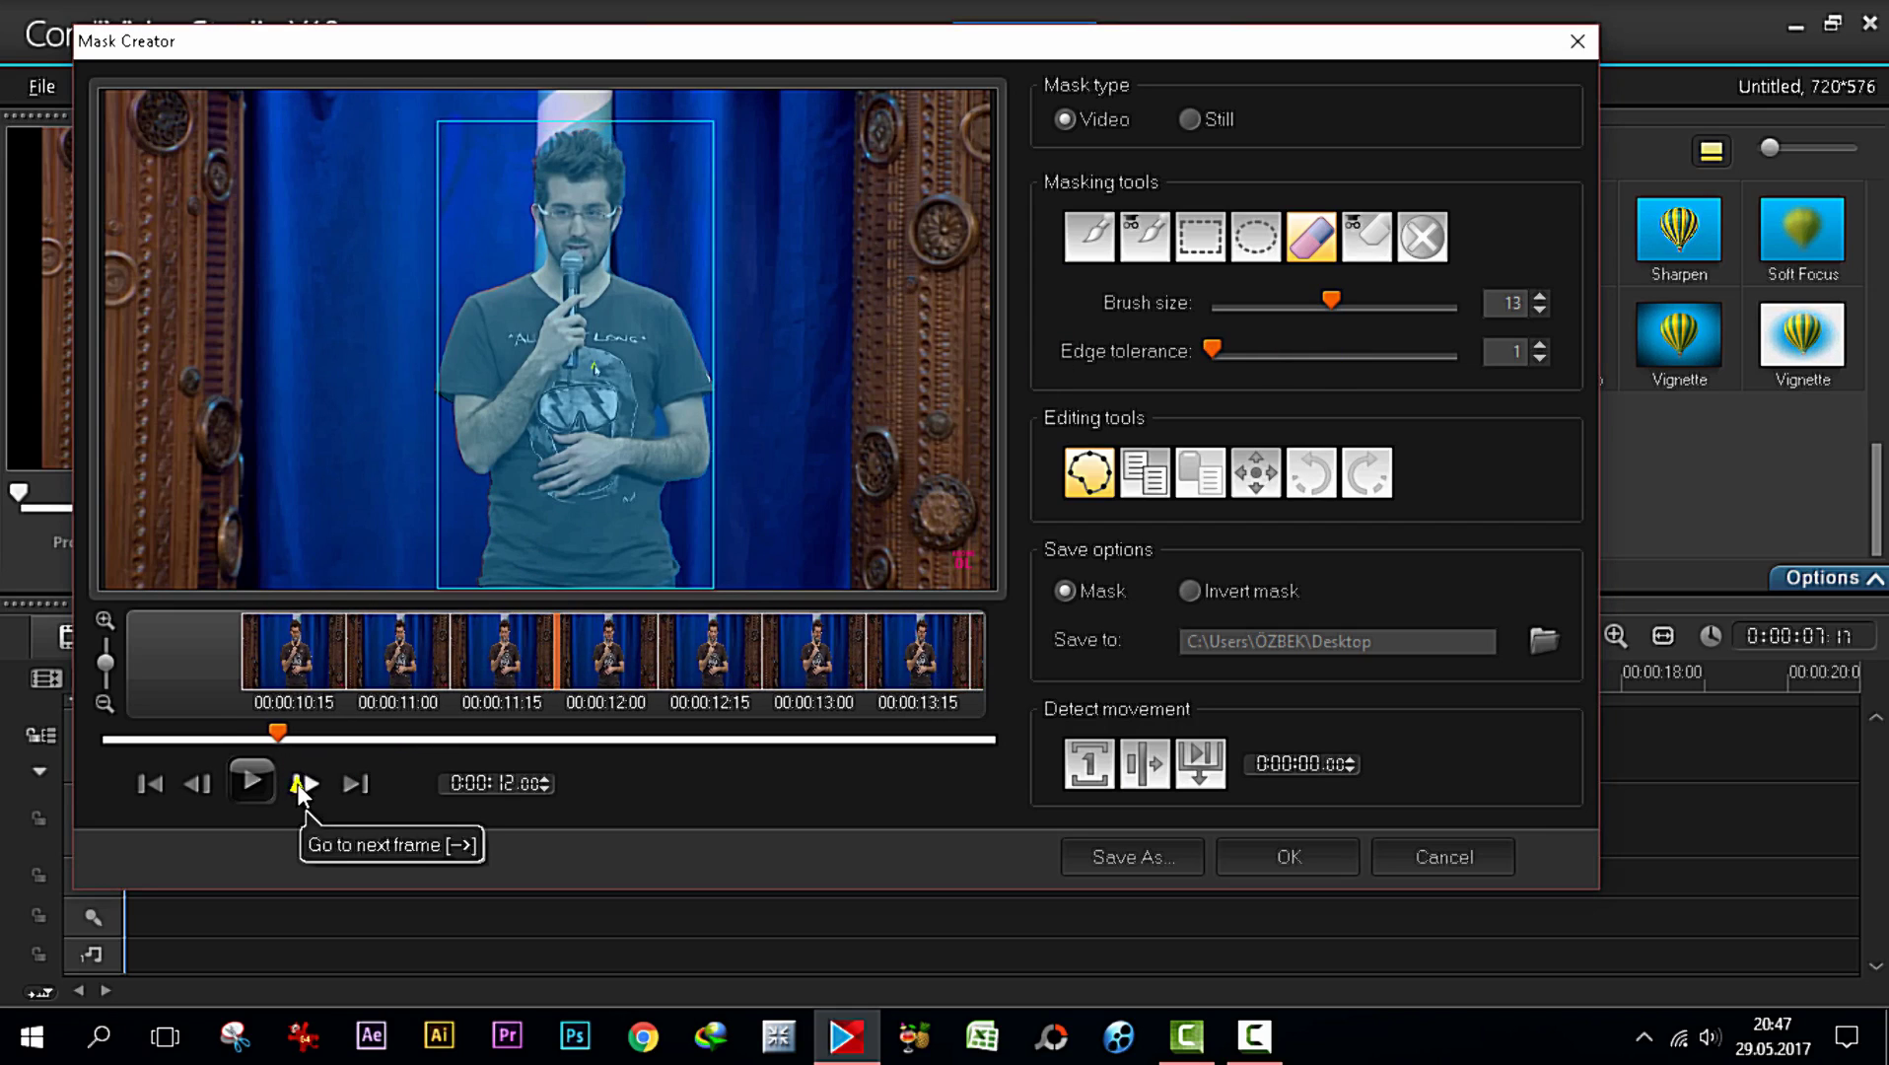
left_click(297, 783)
left_click(298, 784)
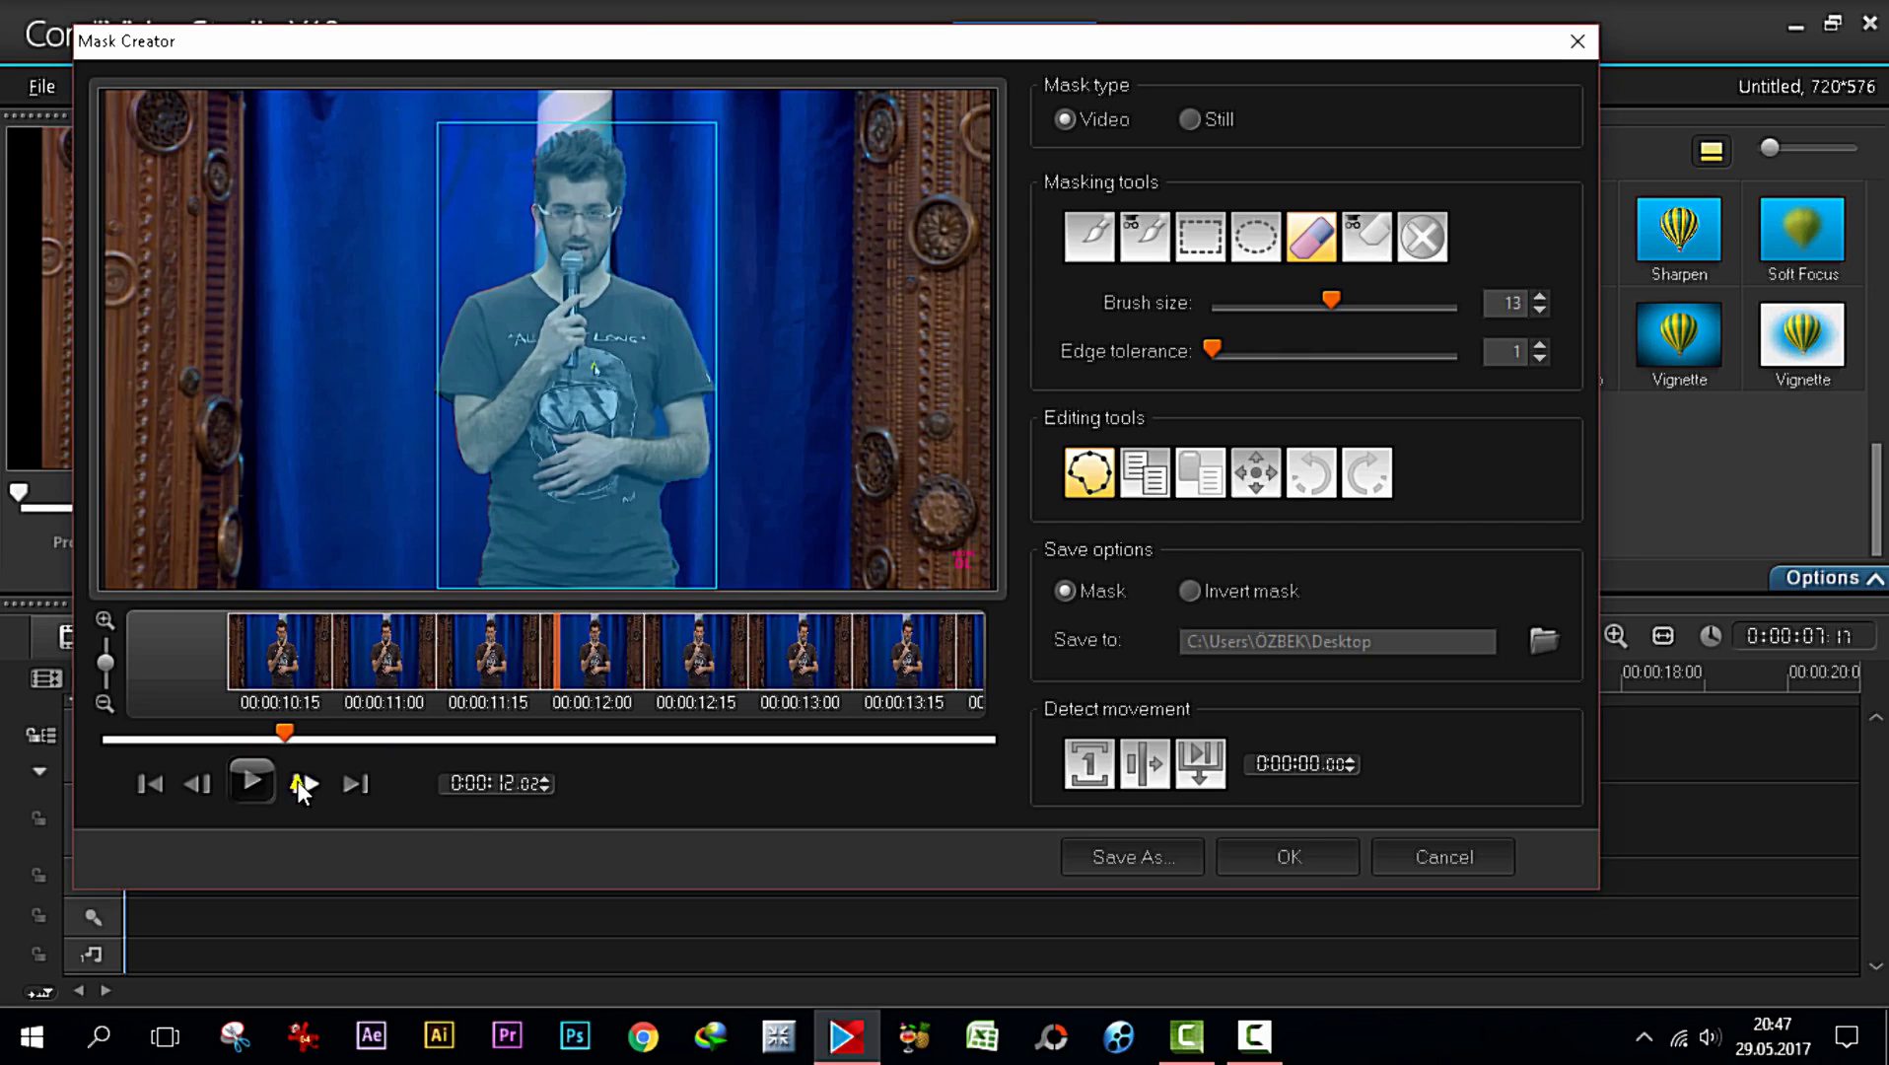
left_click(1148, 764)
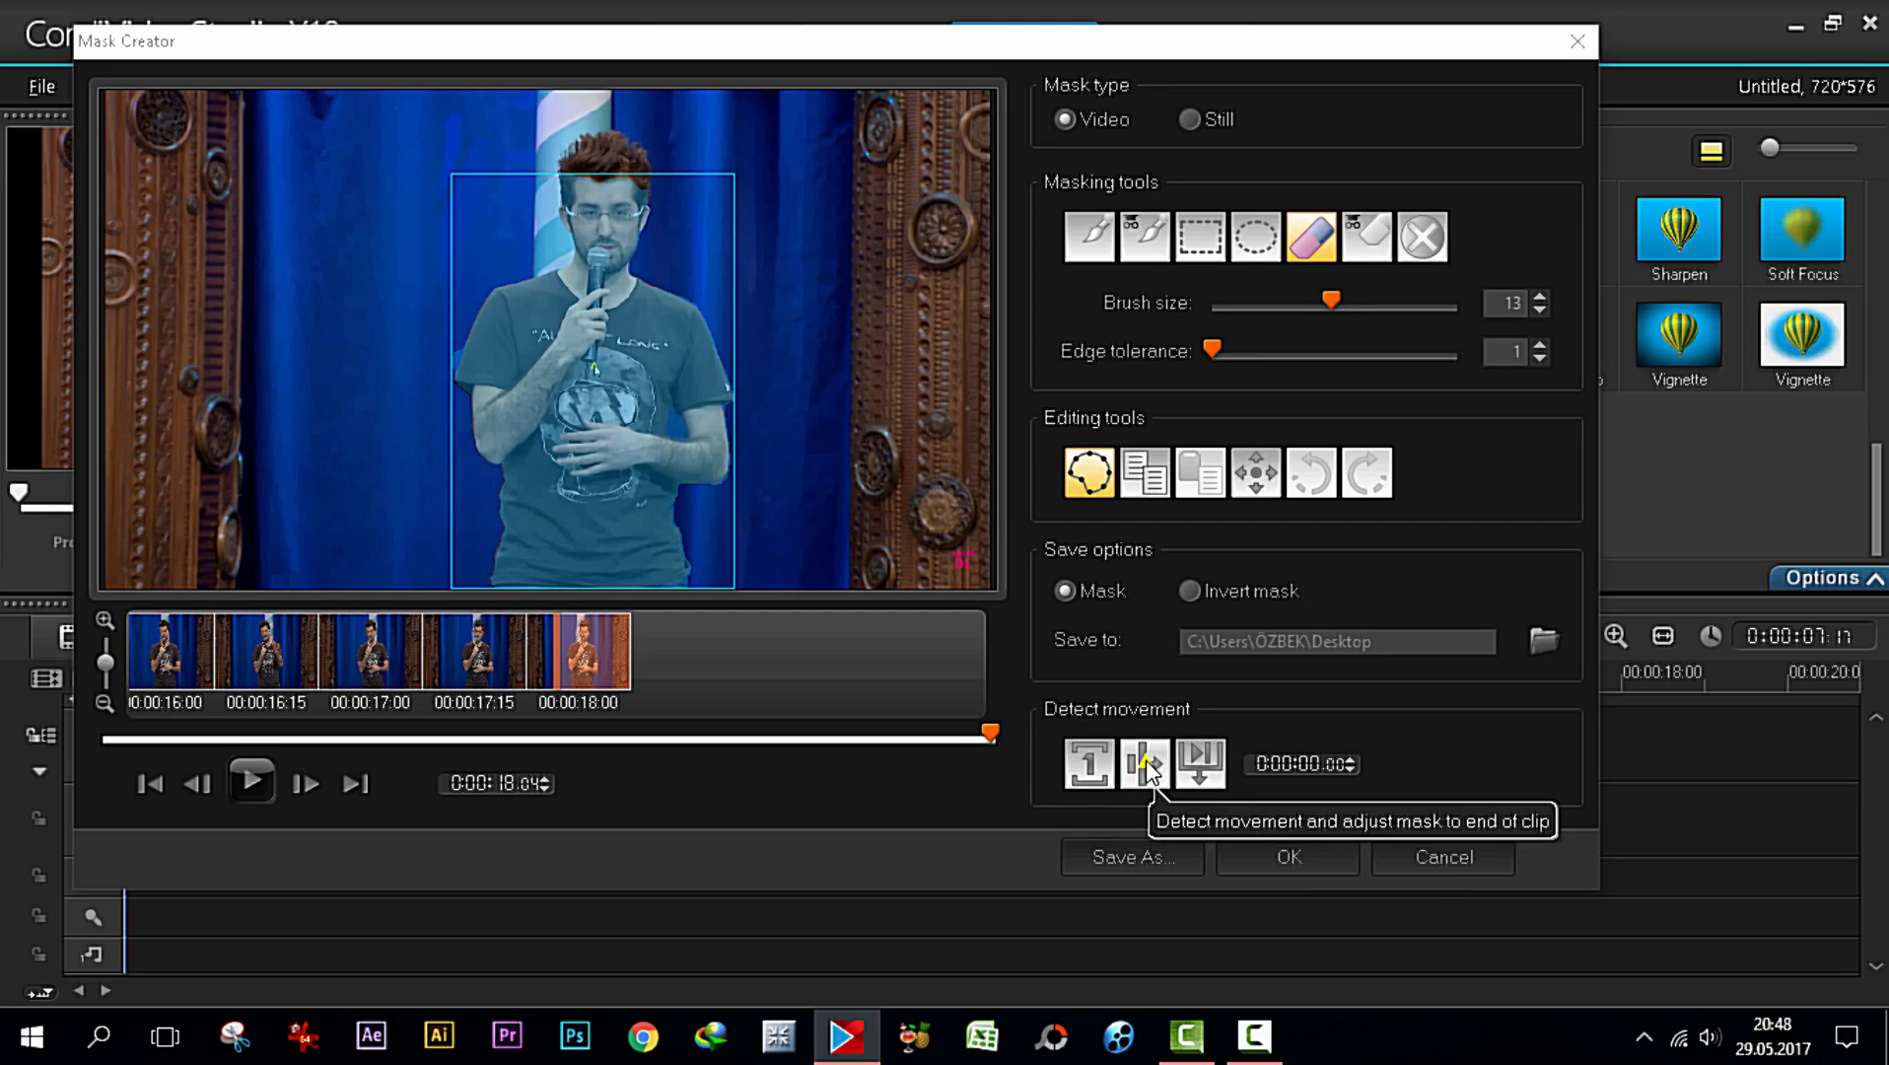
left_click(1288, 856)
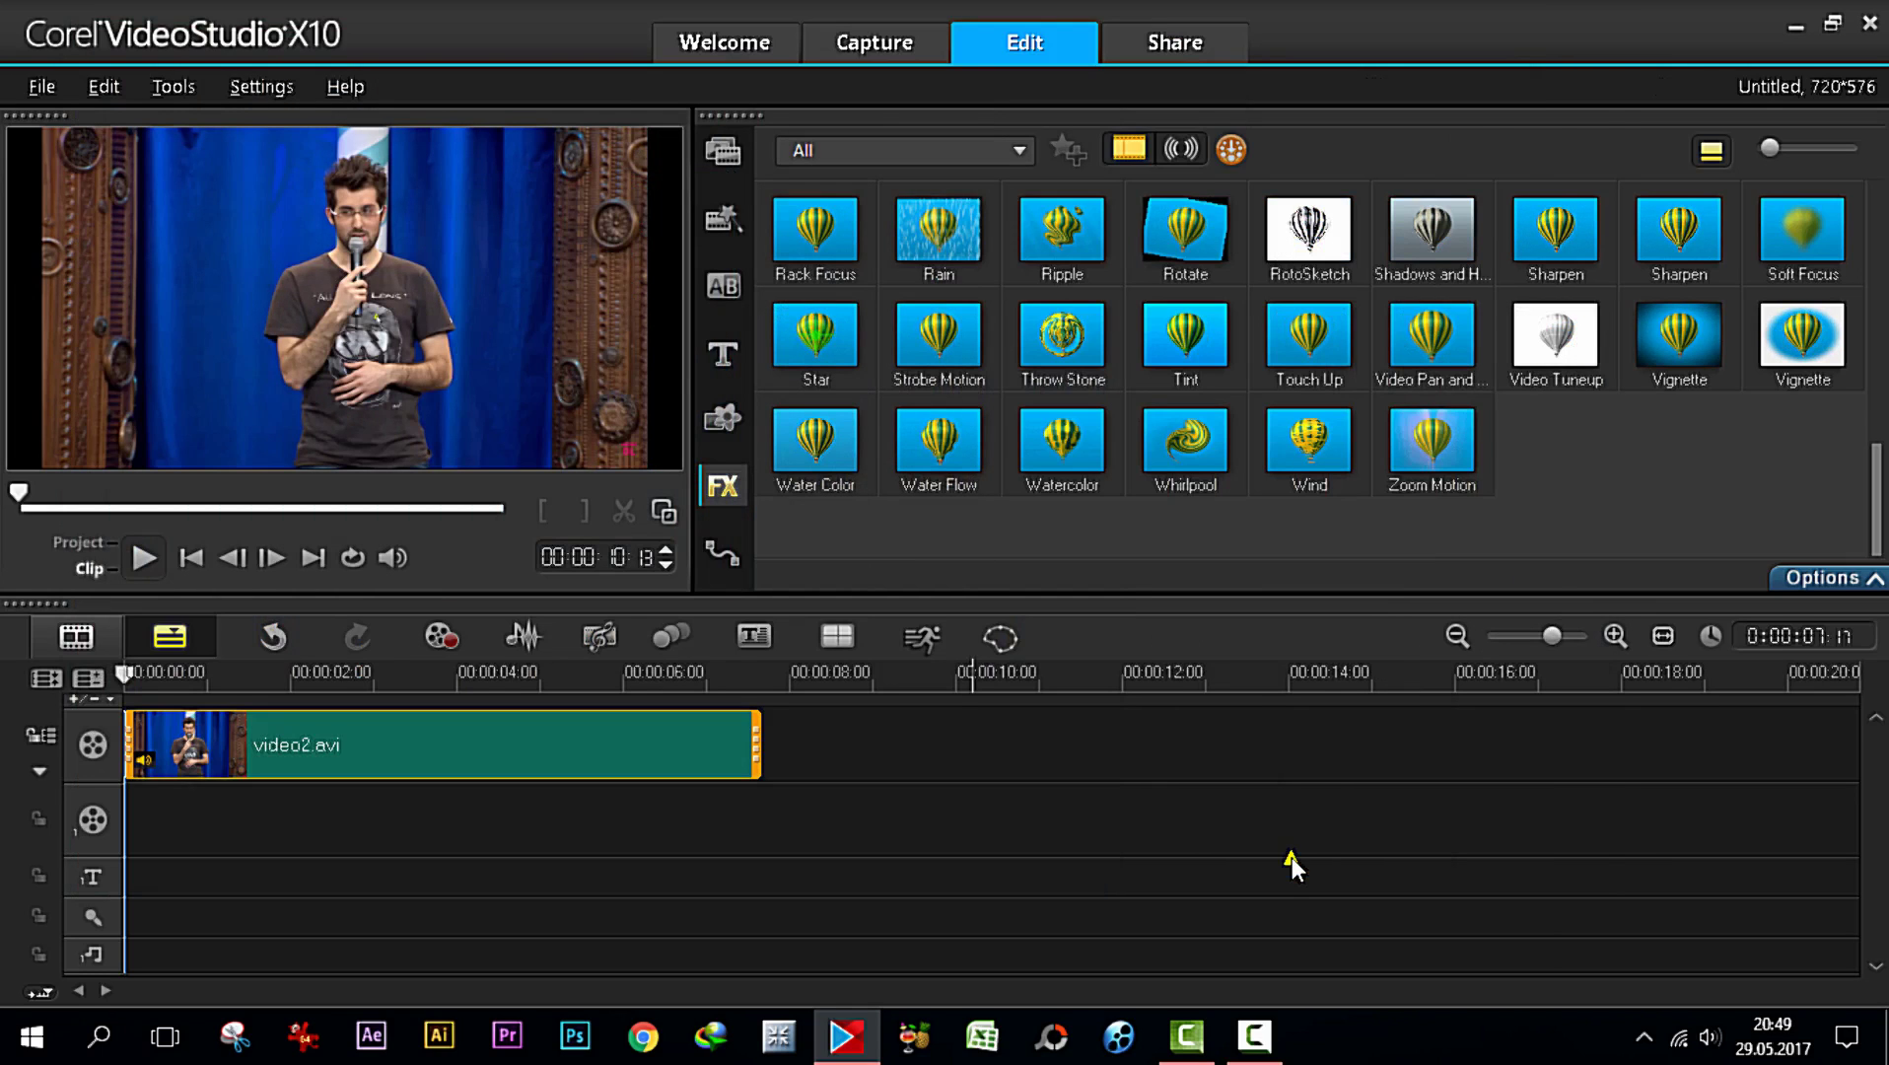
Apply the Soft Focus filter to the video2.avi clip on the main video track
left_click(306, 823)
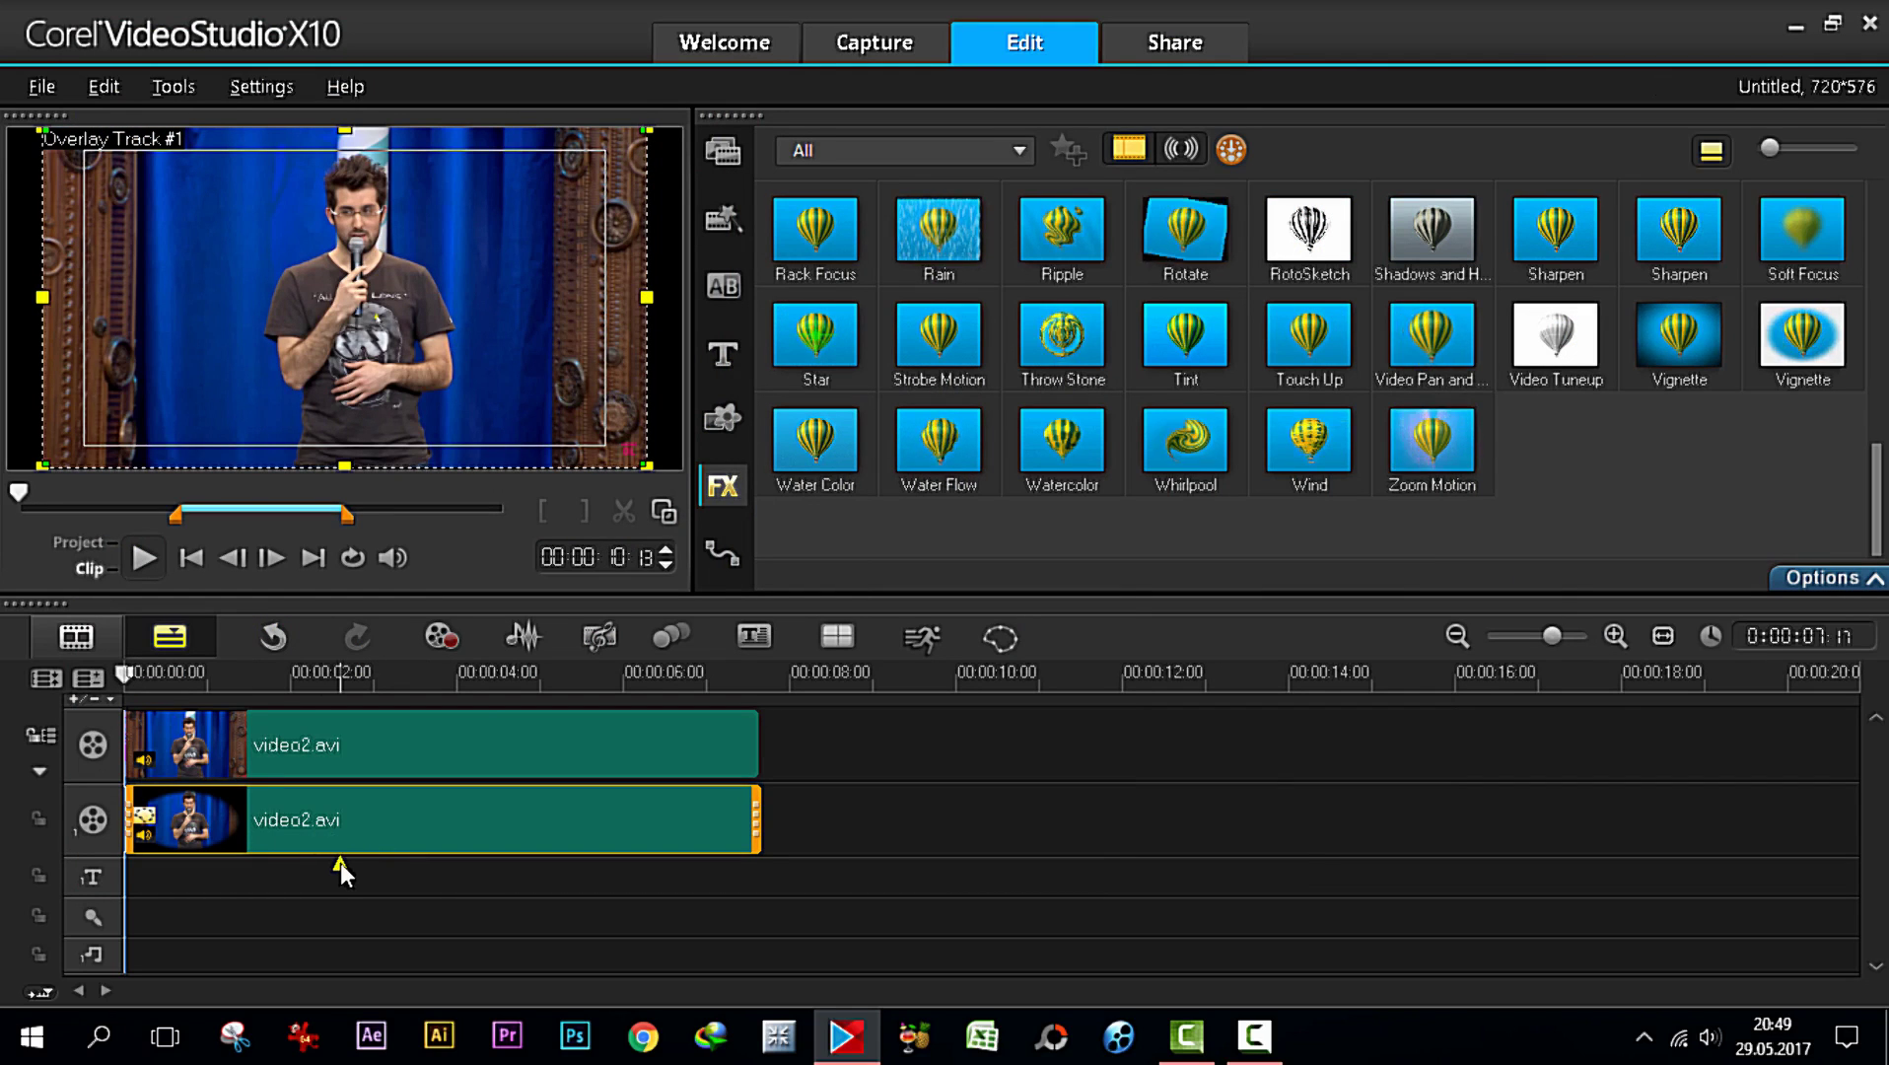
left_click(310, 745)
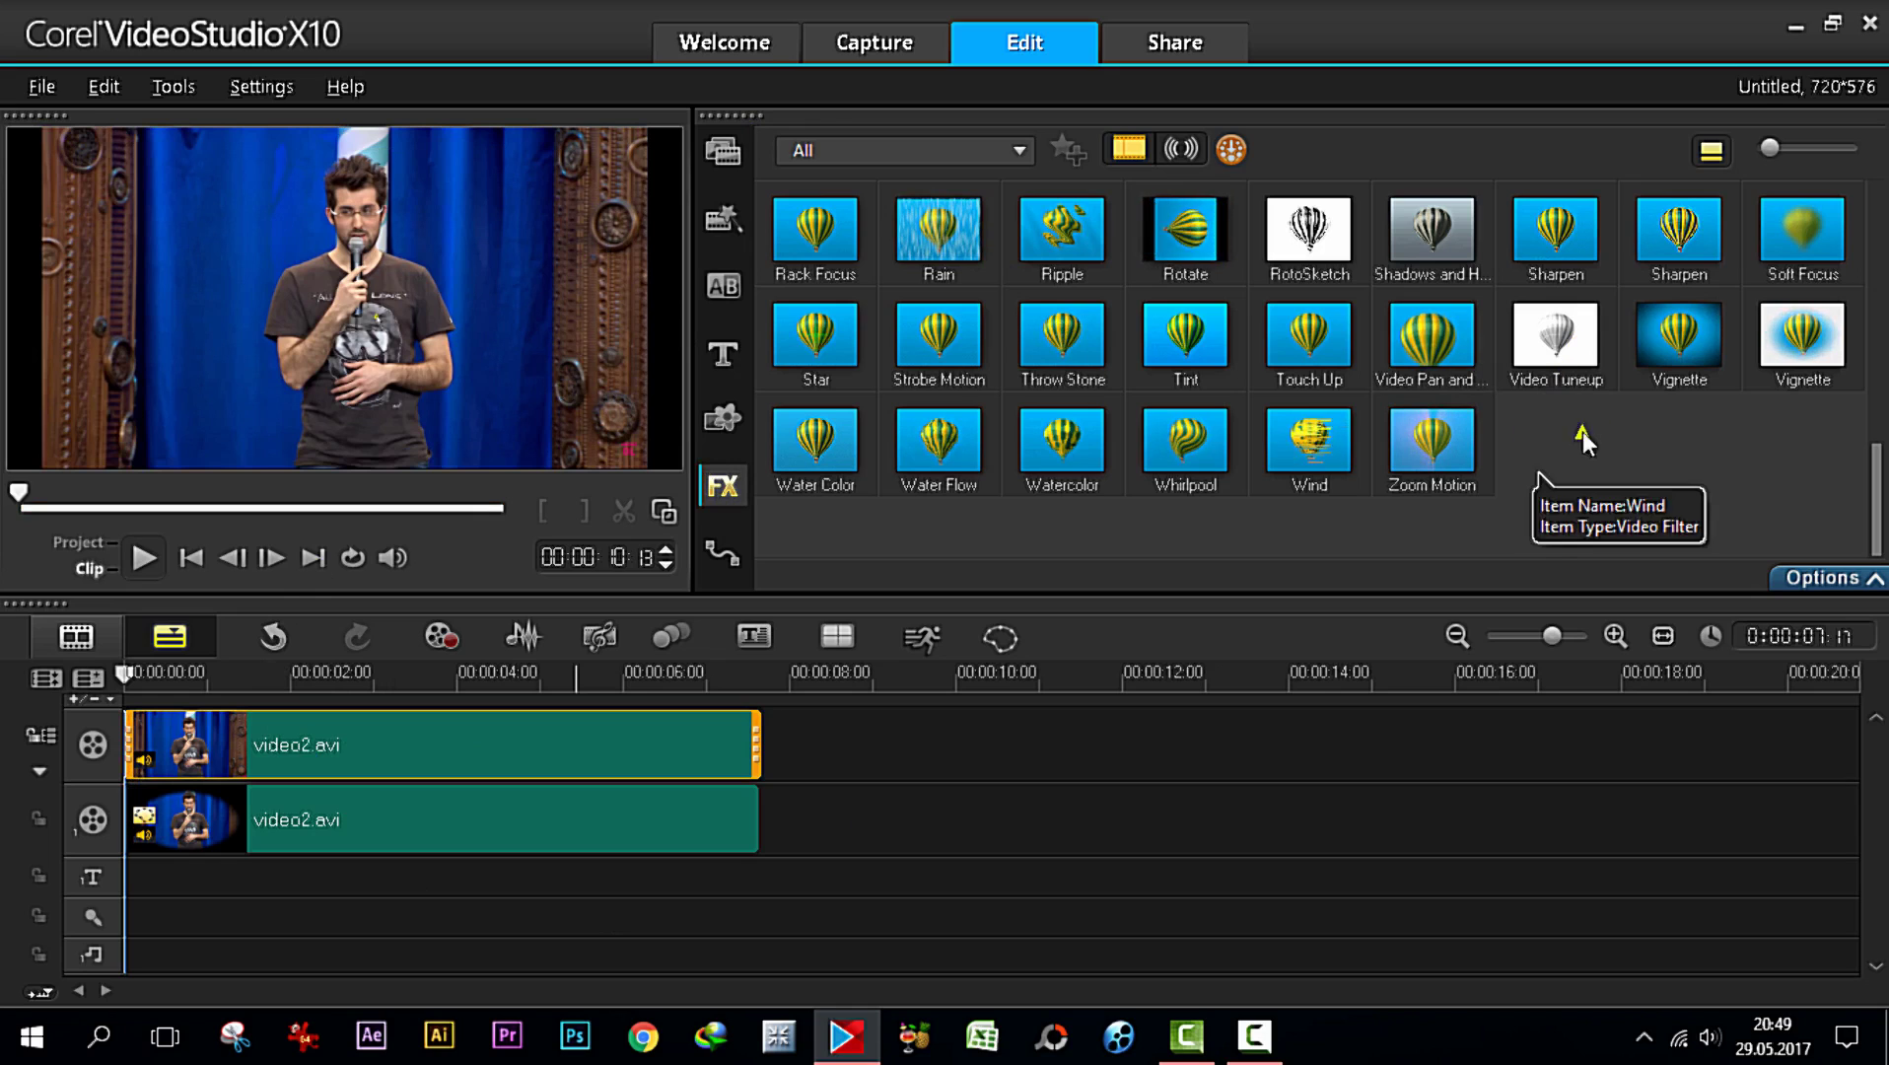
left_click(1804, 230)
left_click_drag(1805, 231, 389, 730)
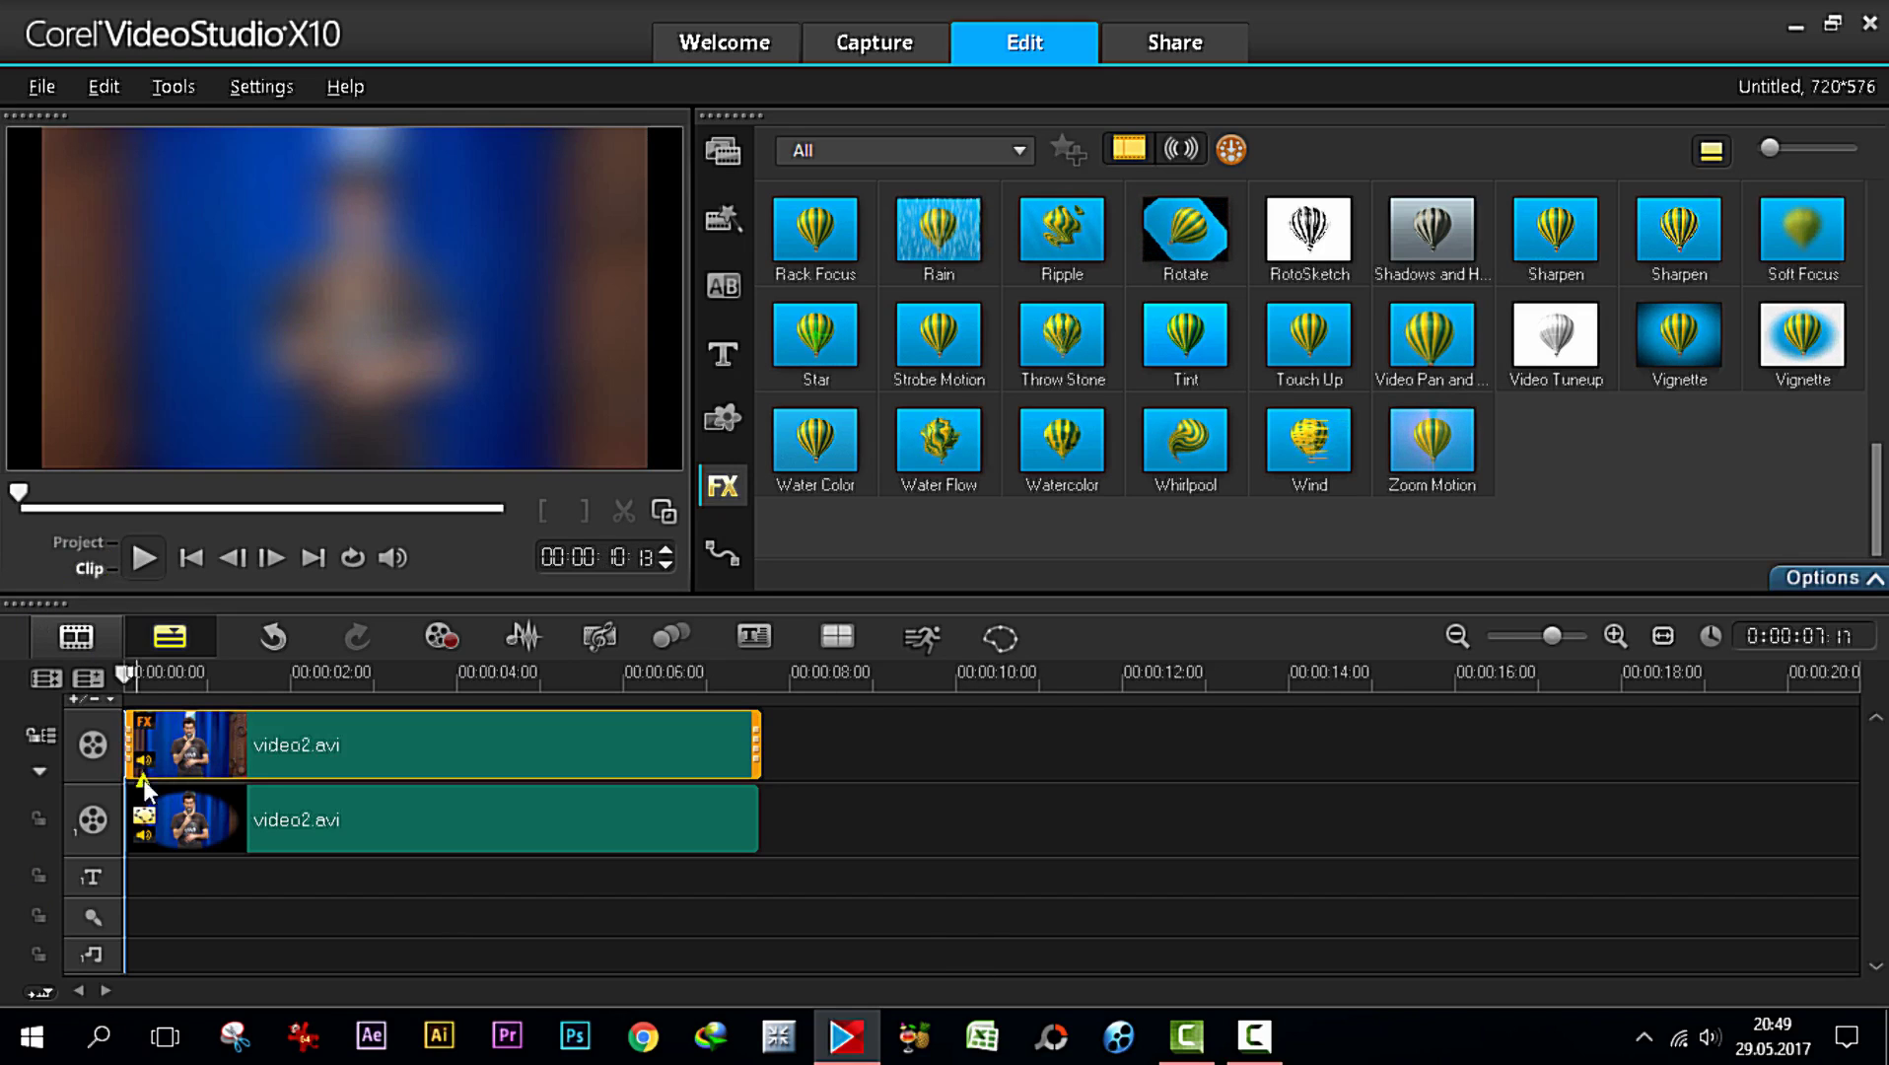
Preview the masked overlay clip over the blurred background by playing back the entire project
left_click(341, 819)
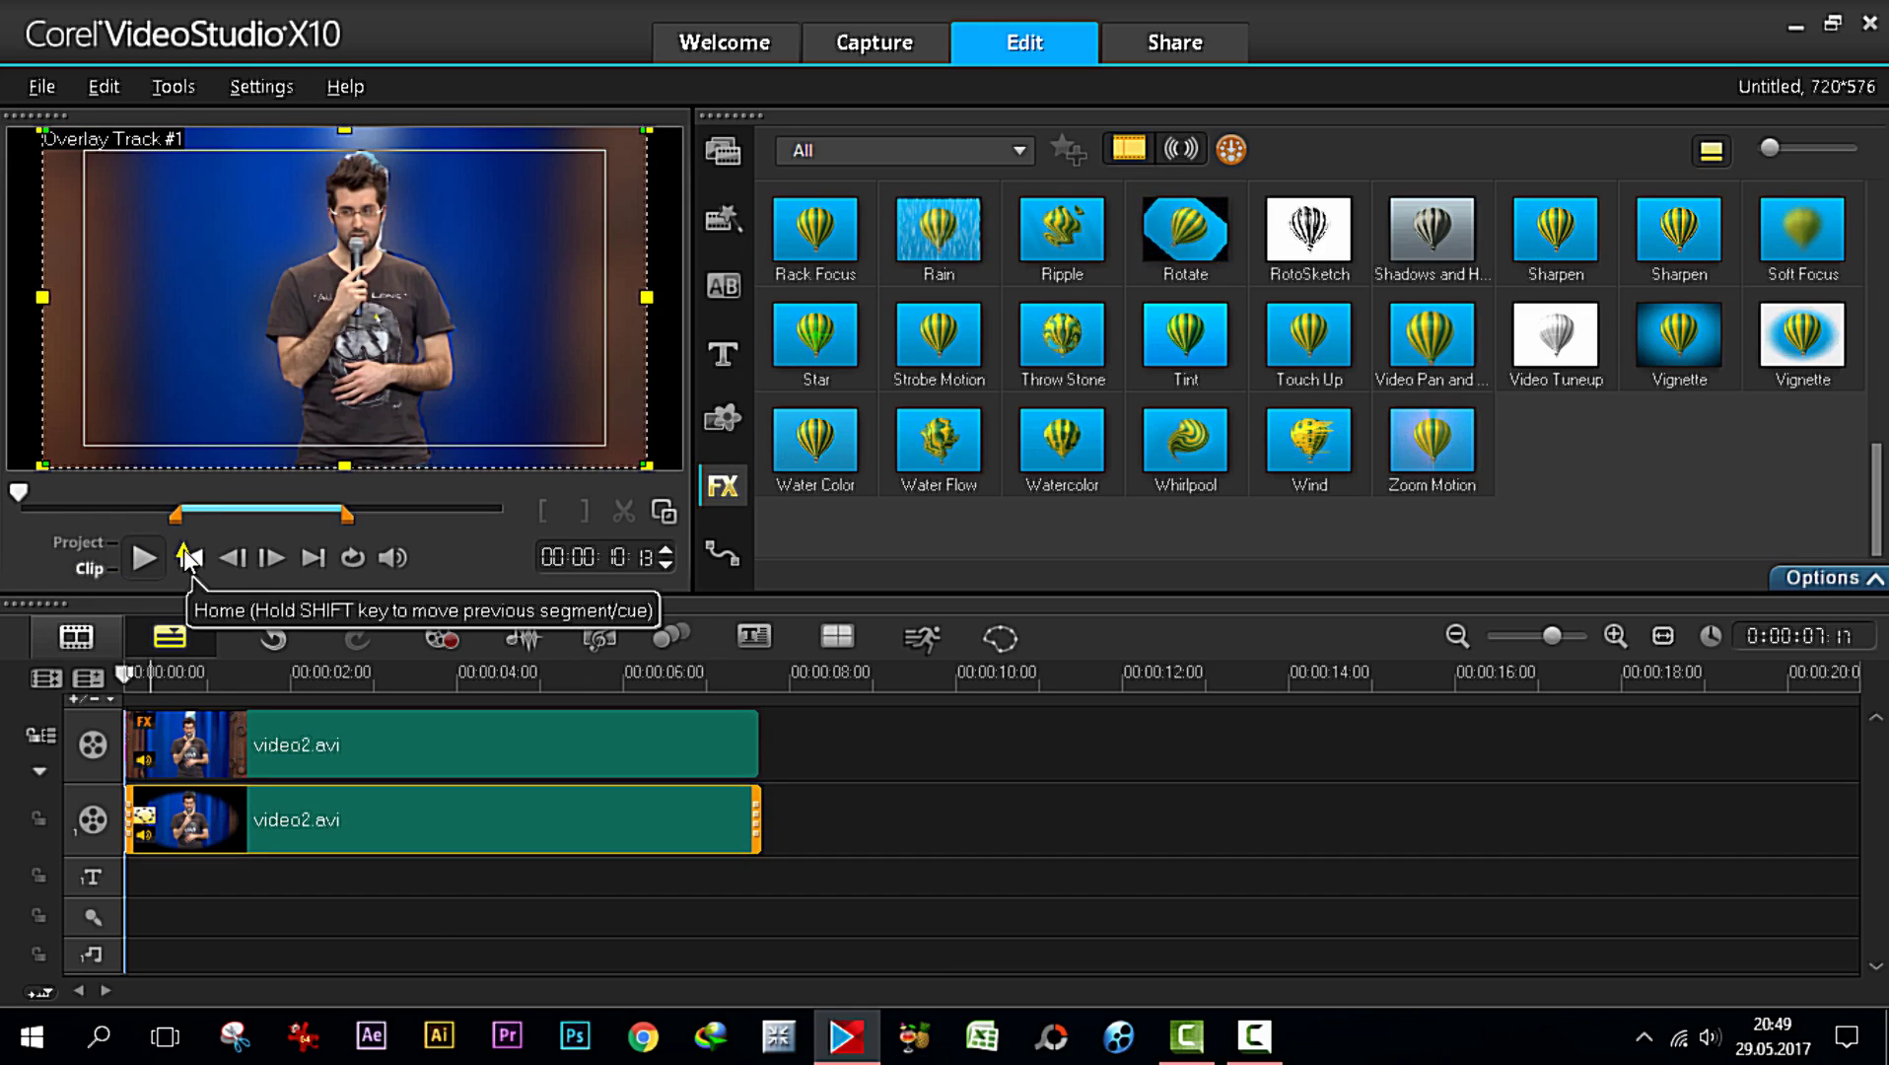
left_click(77, 542)
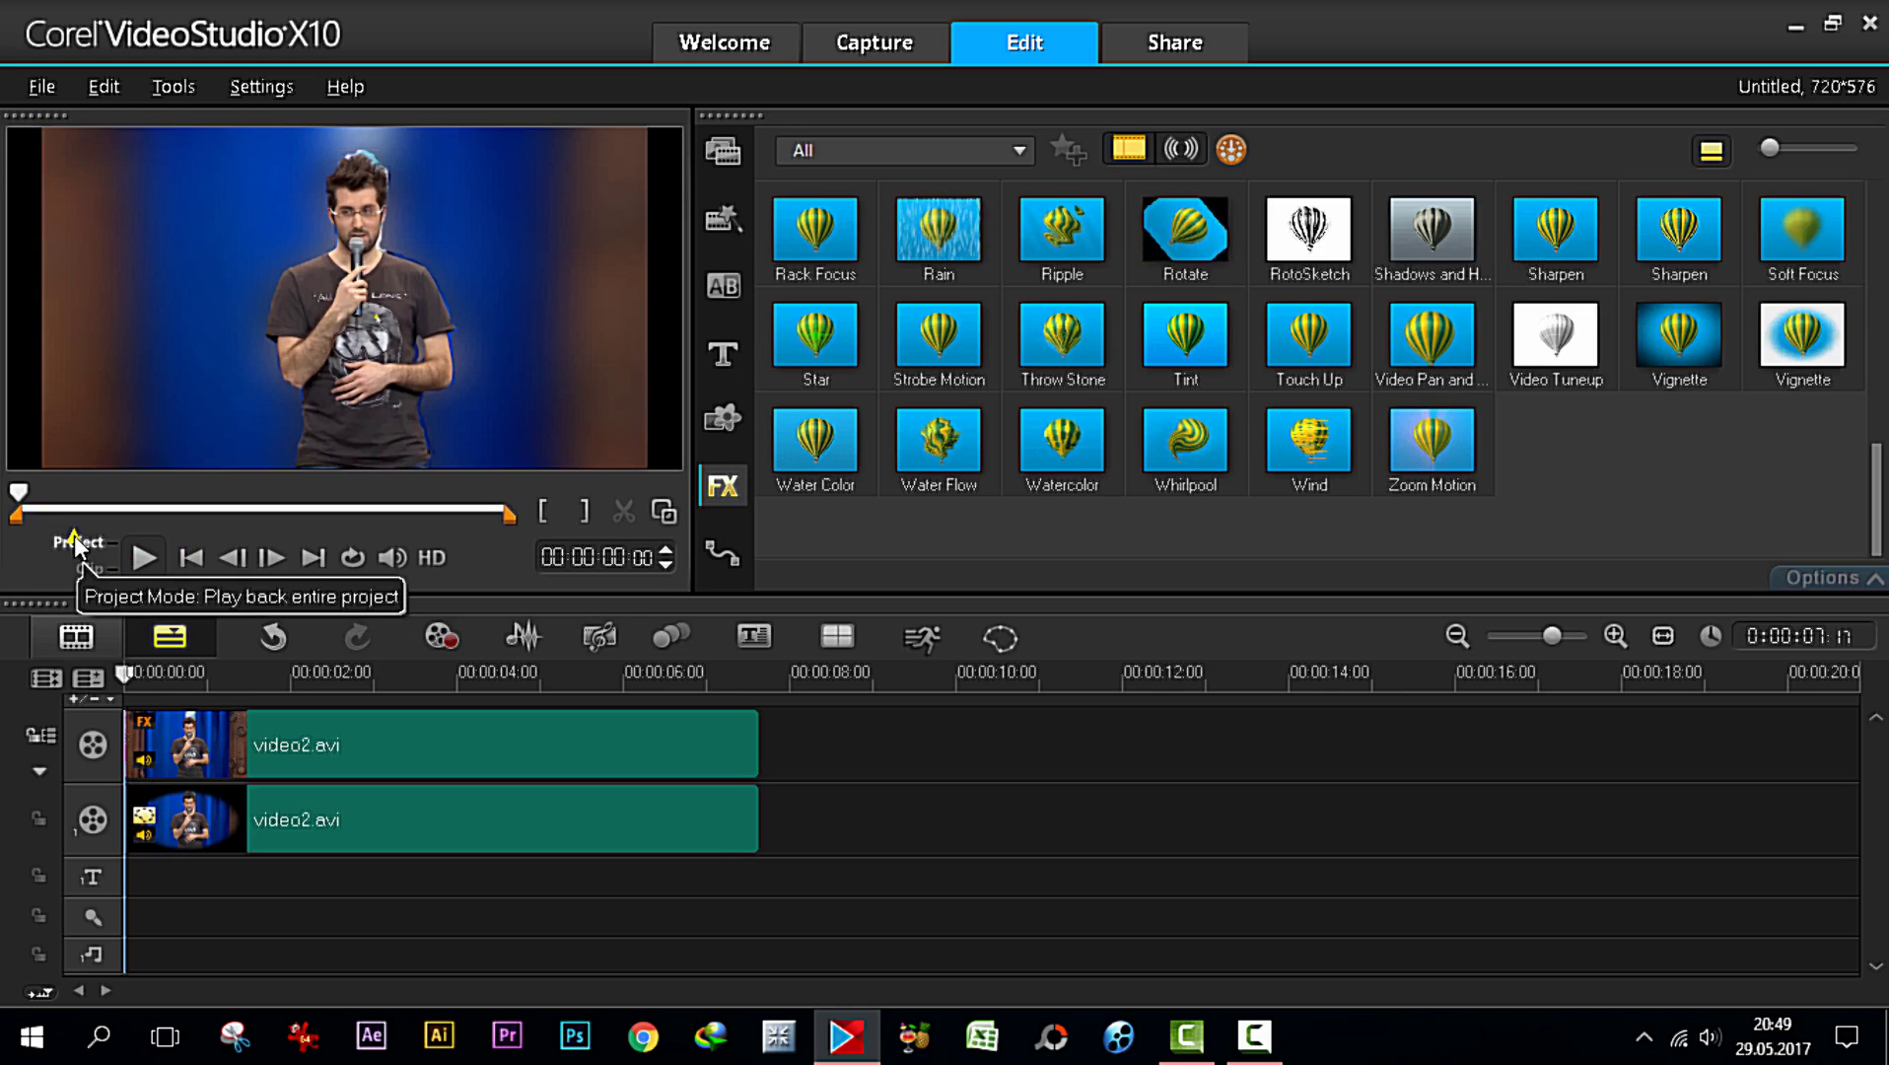
left_click(141, 562)
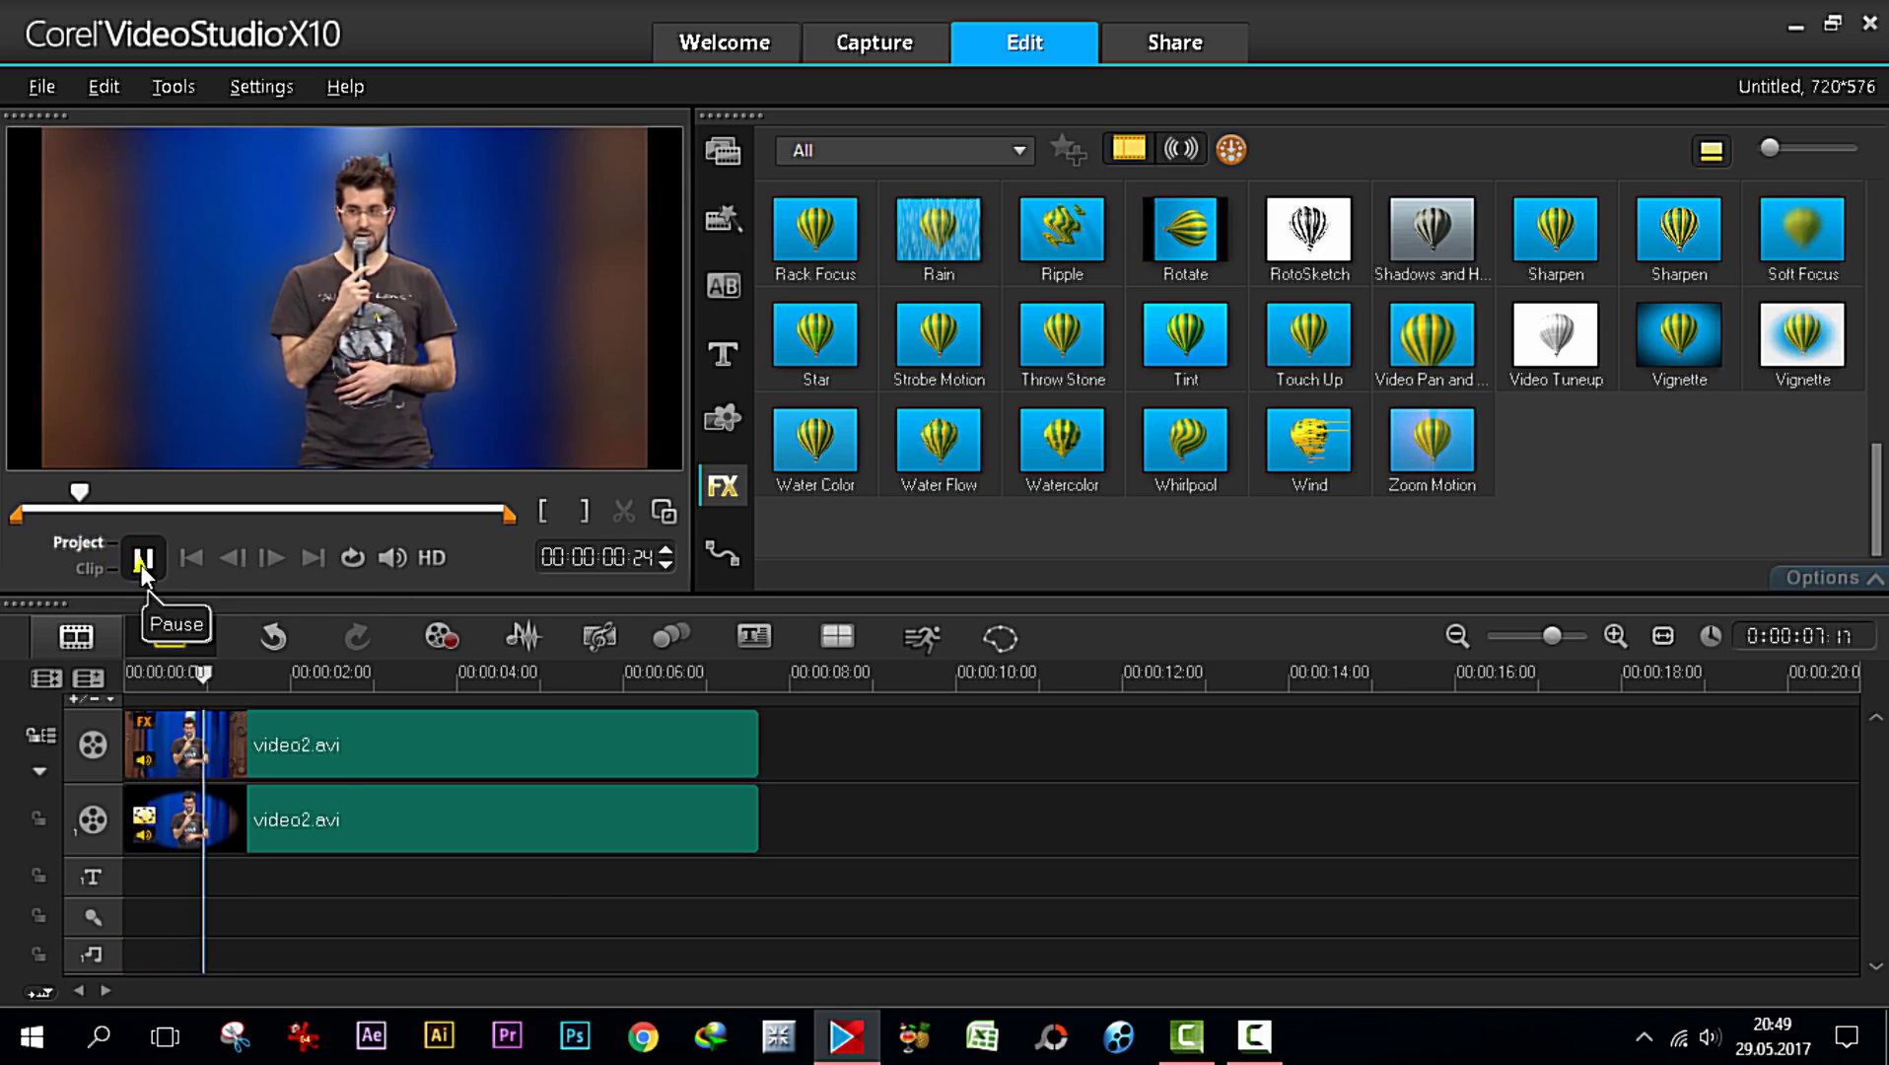